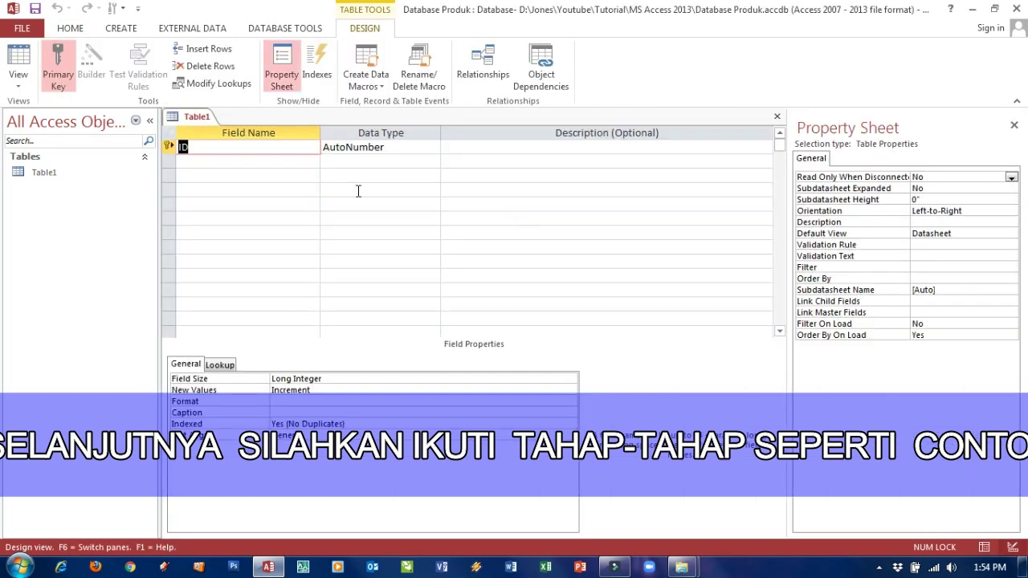
Add a Short Text field named Kode below the ID field and set its field size to 10
{"action": "left_click", "coordinate": [241, 157]}
{"action": "type", "text": "Kode"}
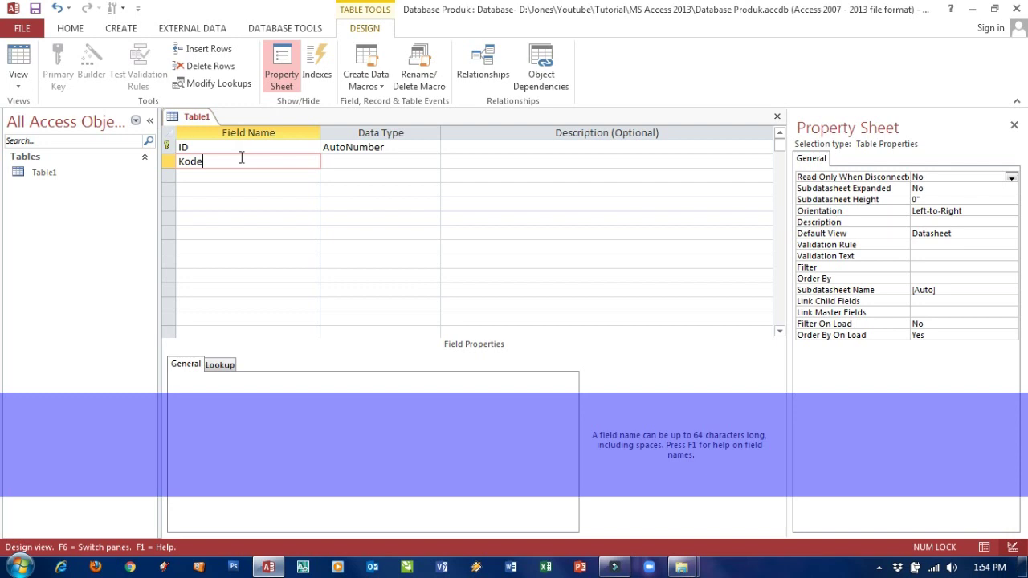
{"action": "key", "text": "Tab"}
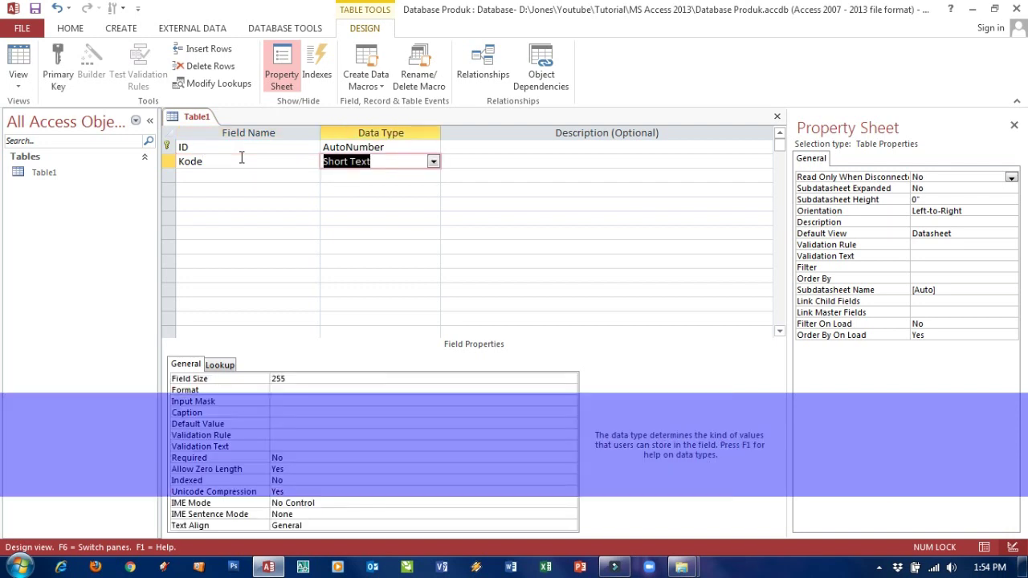
{"action": "left_click", "coordinate": [281, 377]}
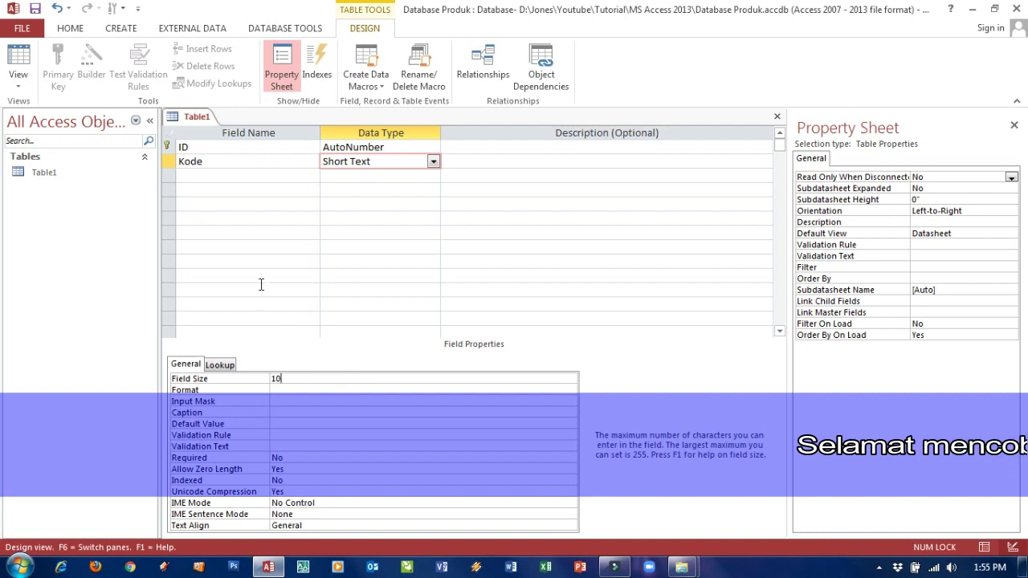
Add a Short Text field named Nama Produk below Kode and set its field size to 50
{"action": "left_click", "coordinate": [247, 176]}
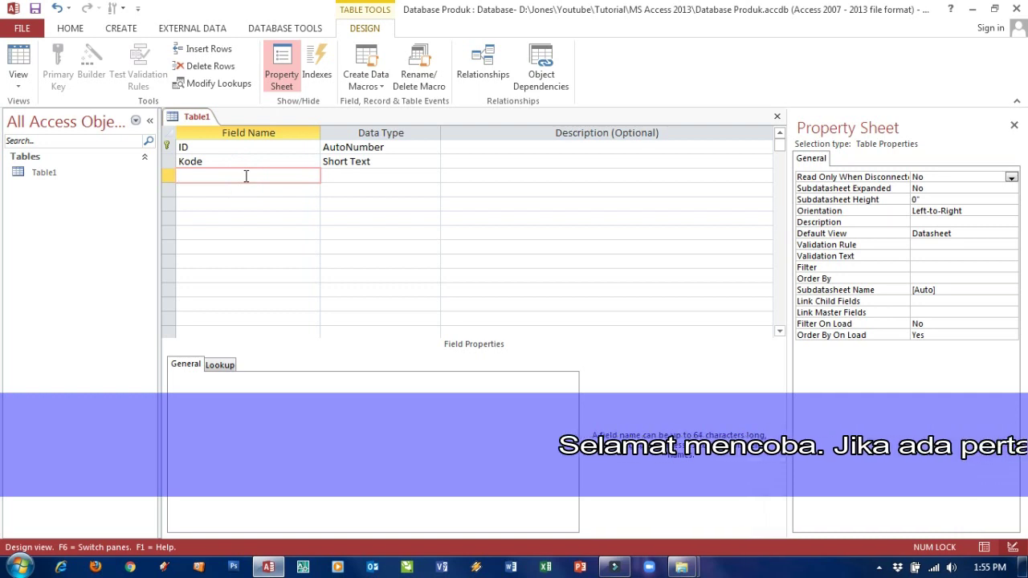
{"action": "type", "text": "Nama "}
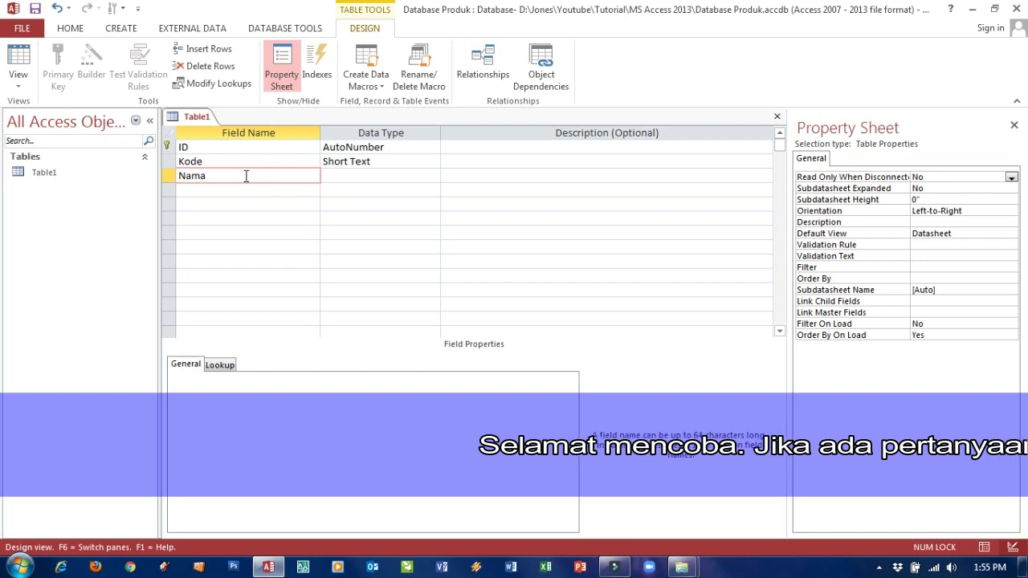
{"action": "type", "text": "Produk"}
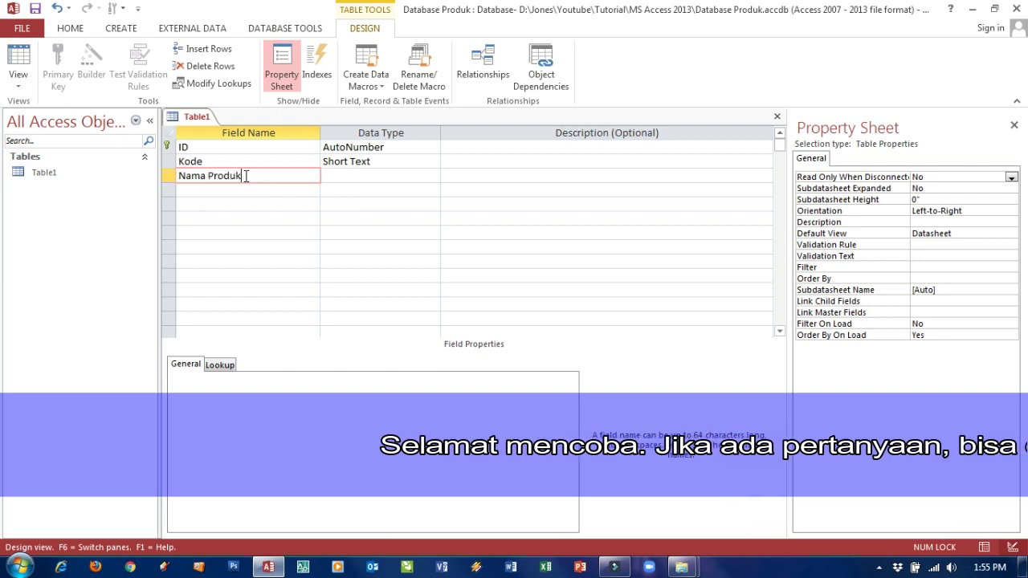
{"action": "key", "text": "Tab"}
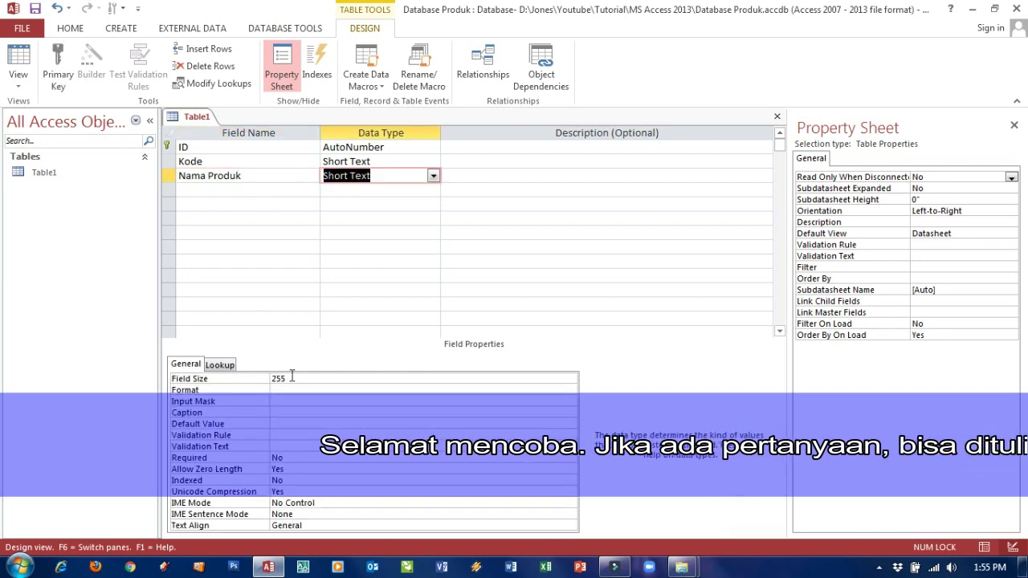
{"action": "left_click", "coordinate": [291, 384]}
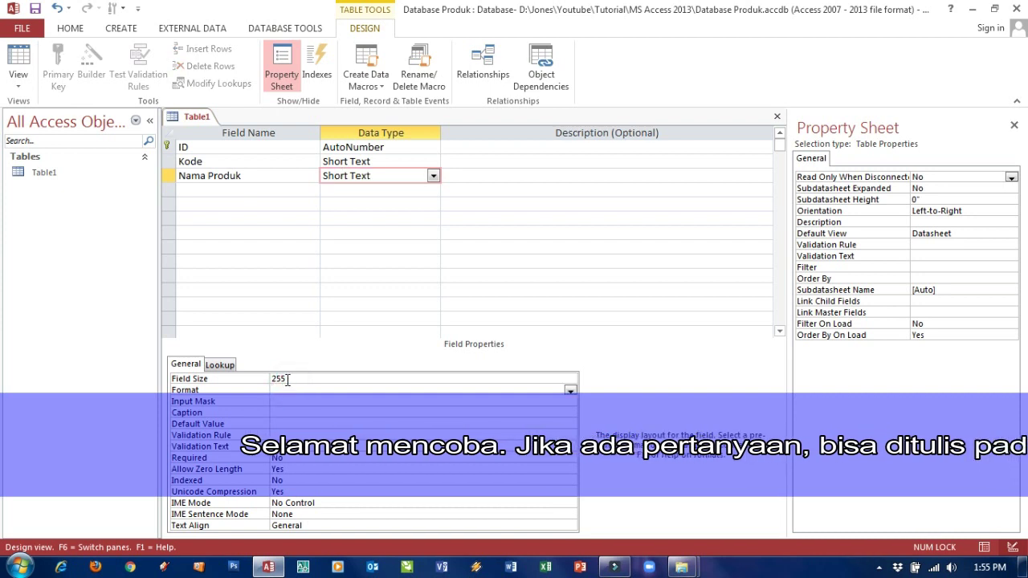
{"action": "type", "text": "2"}
{"action": "type", "text": "50"}
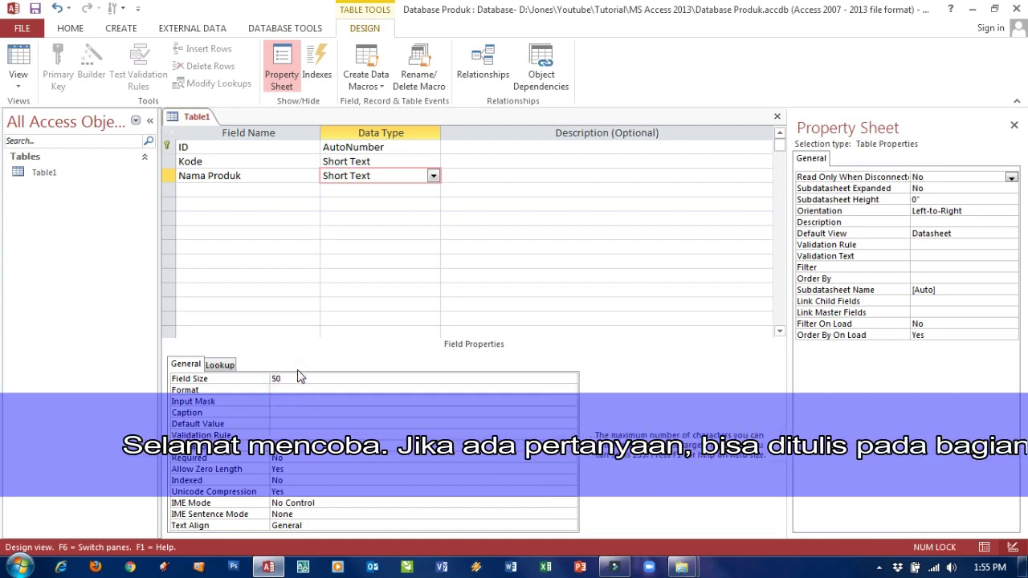
Add a field named Ukuran (p) below Nama Produk with the Number data type
{"action": "left_click", "coordinate": [218, 191]}
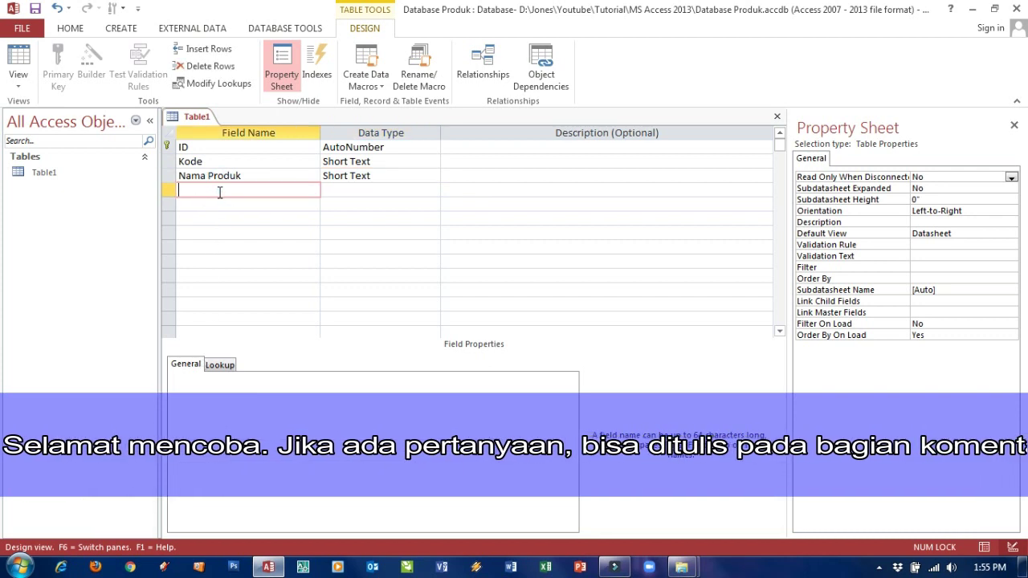
{"action": "type", "text": "Ukuran (S"}
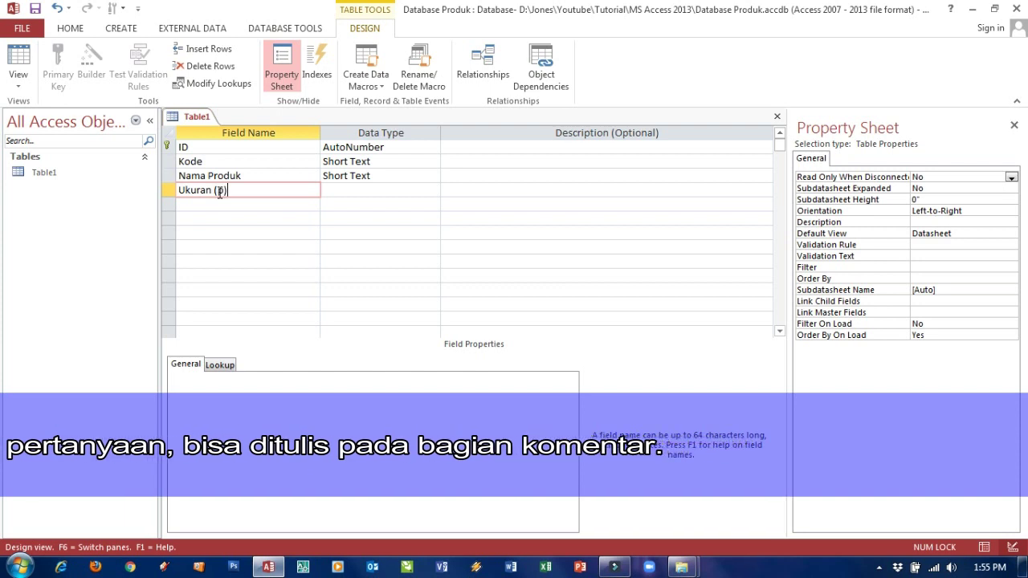
{"action": "key", "text": "Tab"}
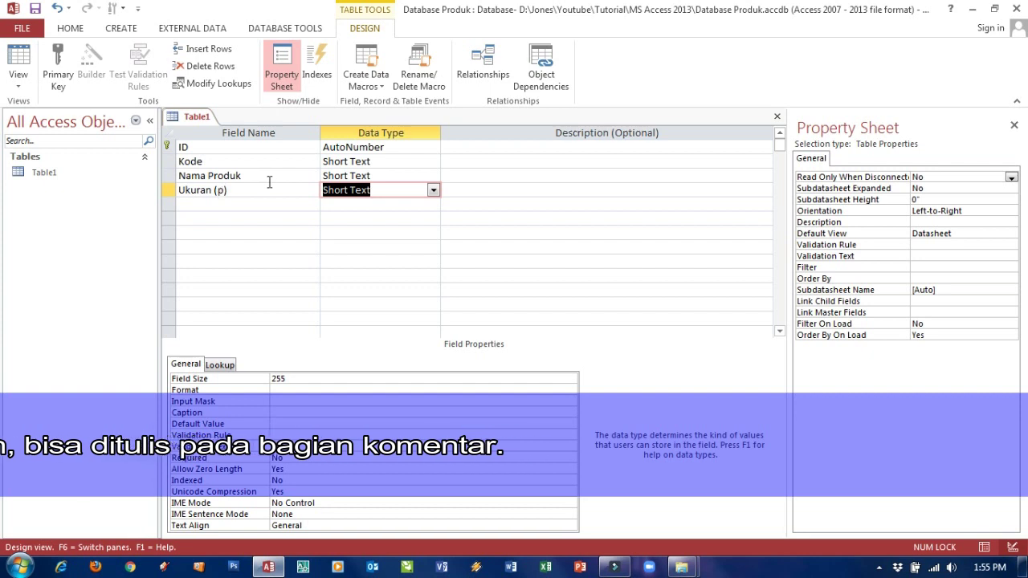
{"action": "left_click", "coordinate": [433, 190]}
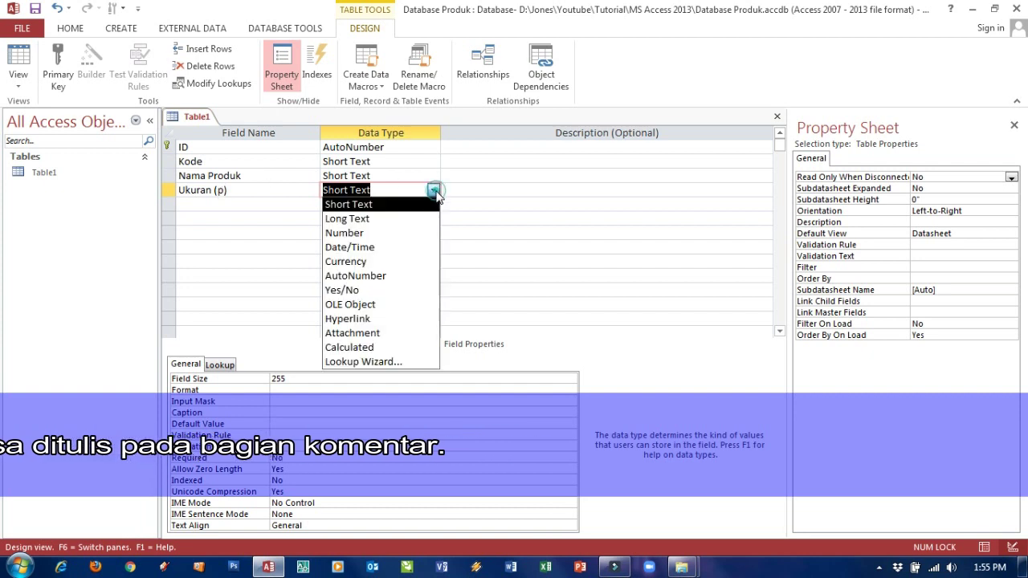
{"action": "left_click", "coordinate": [419, 233]}
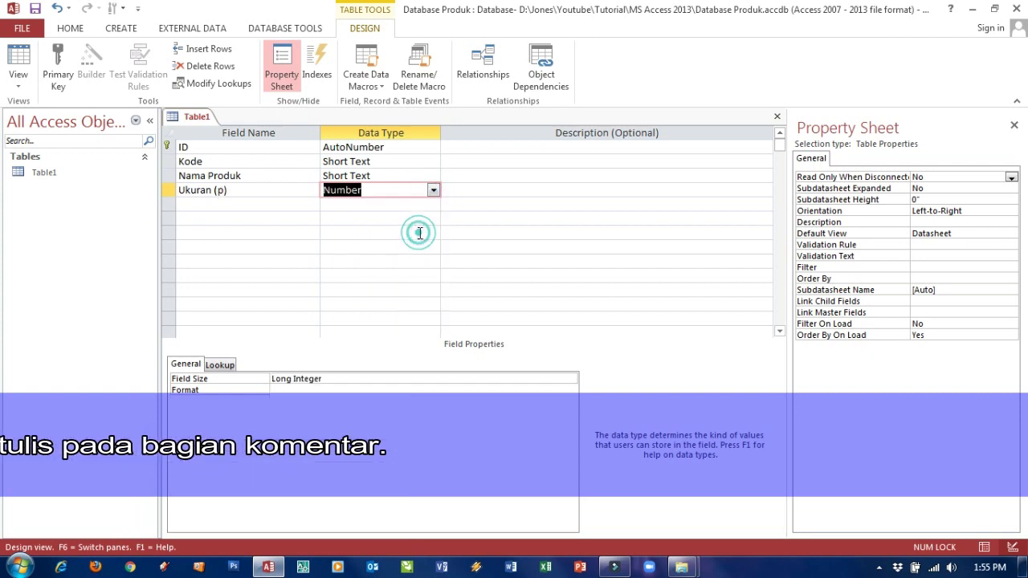
Set the Ukuran (p) field's format to Standard with 0 decimal places
{"action": "left_click", "coordinate": [317, 390]}
{"action": "left_click", "coordinate": [570, 390]}
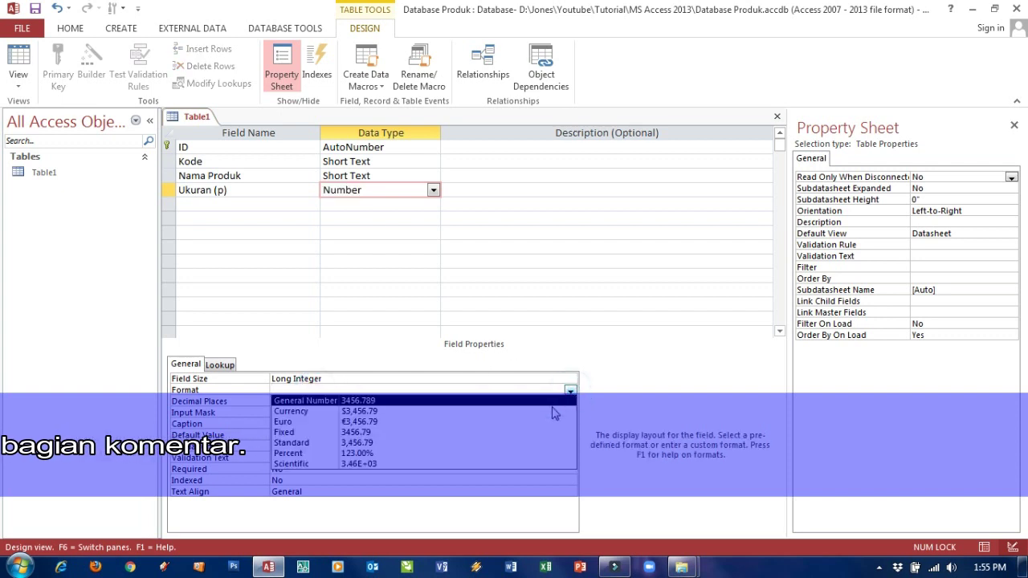
{"action": "left_click", "coordinate": [507, 442]}
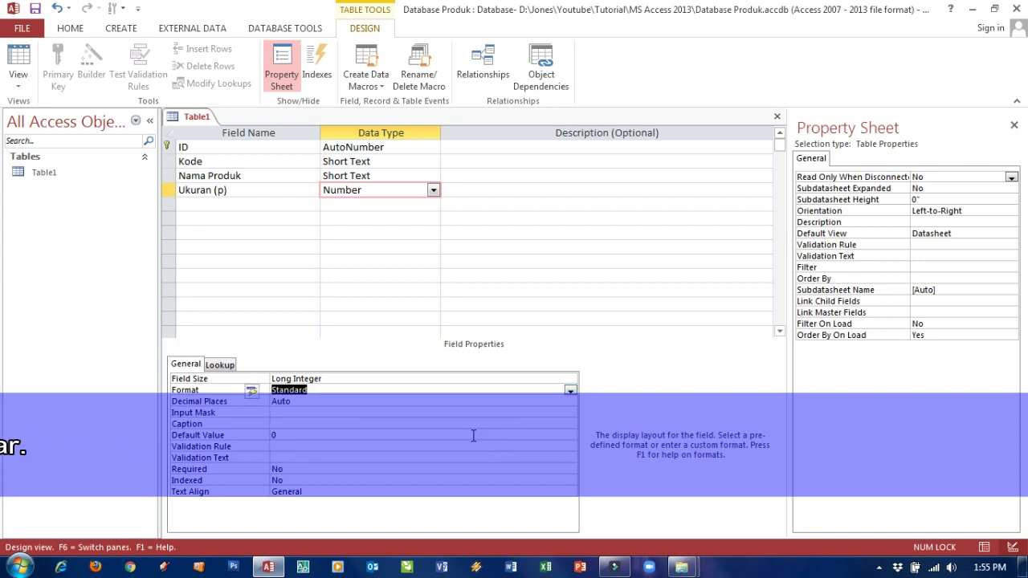
{"action": "left_click", "coordinate": [474, 402]}
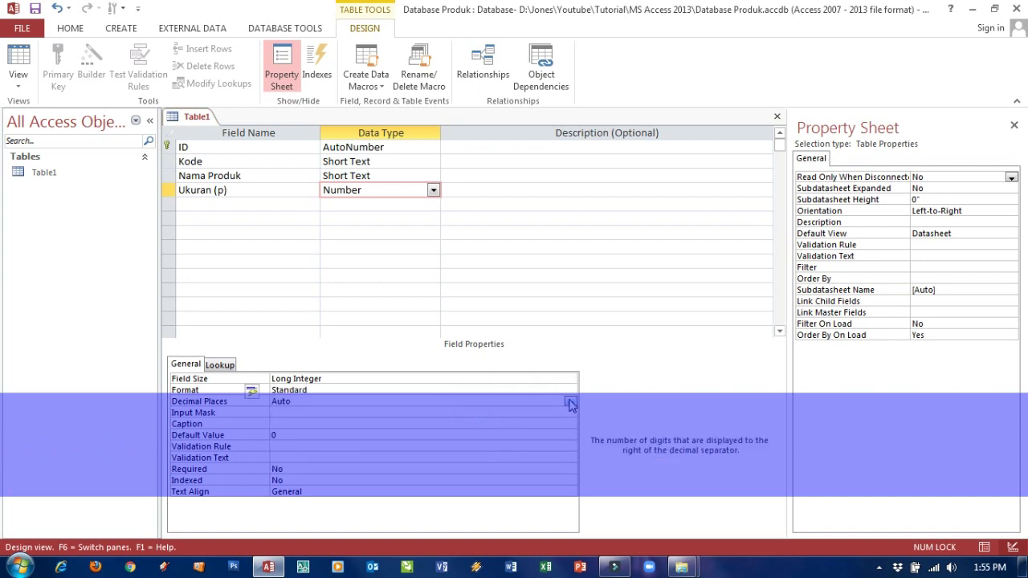
{"action": "left_click", "coordinate": [570, 402]}
{"action": "left_click", "coordinate": [403, 241]}
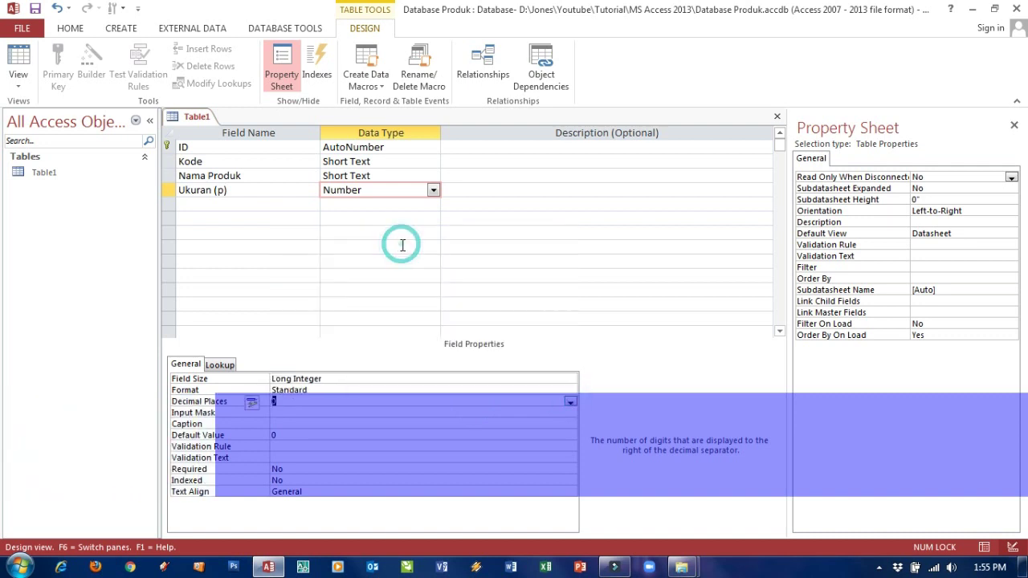
Add a field named Ukuran (L) in the row below Ukuran (p)
{"action": "left_click", "coordinate": [231, 204]}
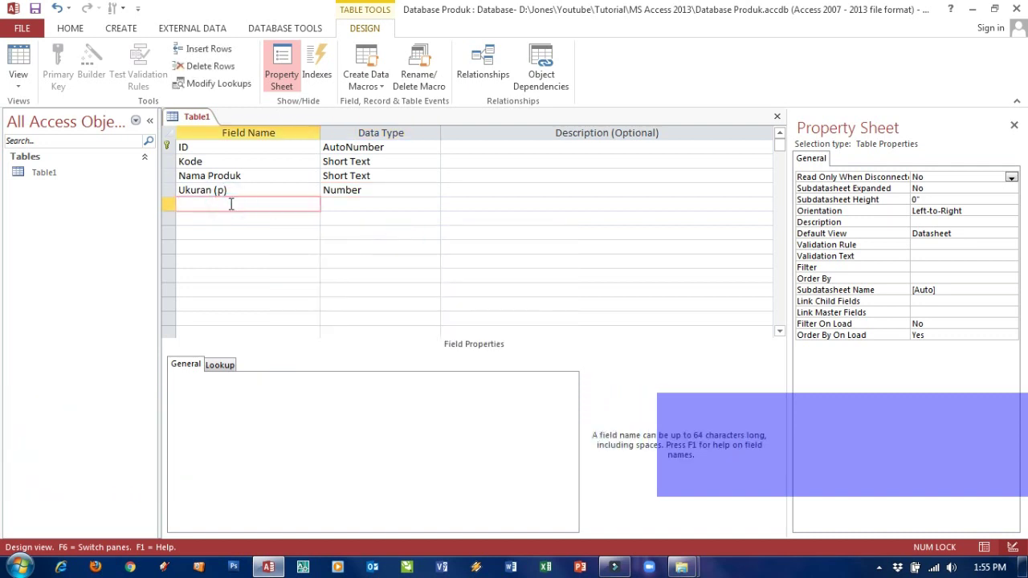
{"action": "type", "text": "Ukuran"}
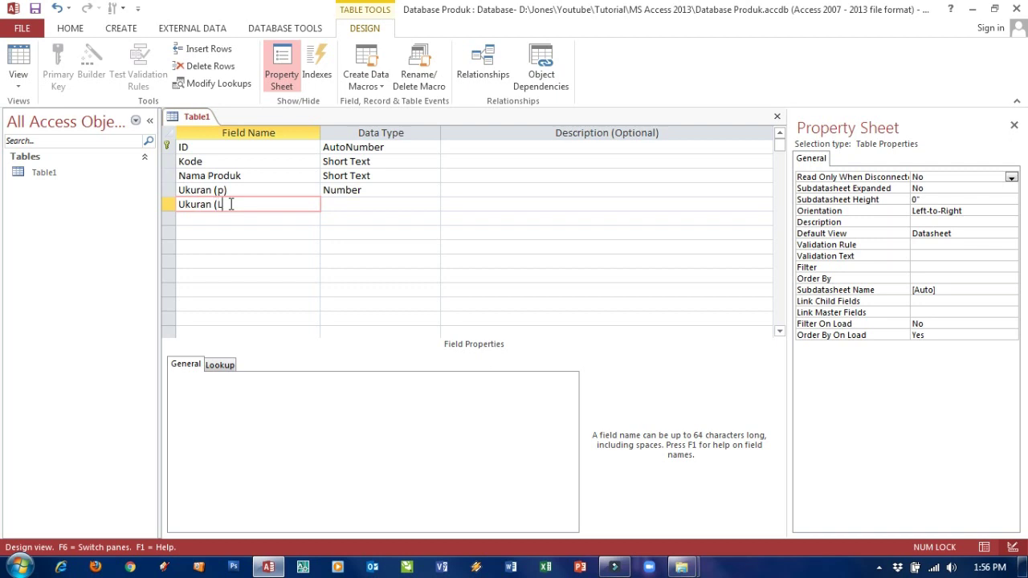
{"action": "type", "text": " (L)"}
Rename the Ukuran (p) field as Ukuran (P) with a capital P
{"action": "left_click", "coordinate": [227, 193]}
{"action": "key", "text": "BackSpace"}
{"action": "key", "text": "BackSpace"}
{"action": "type", "text": "P)"}
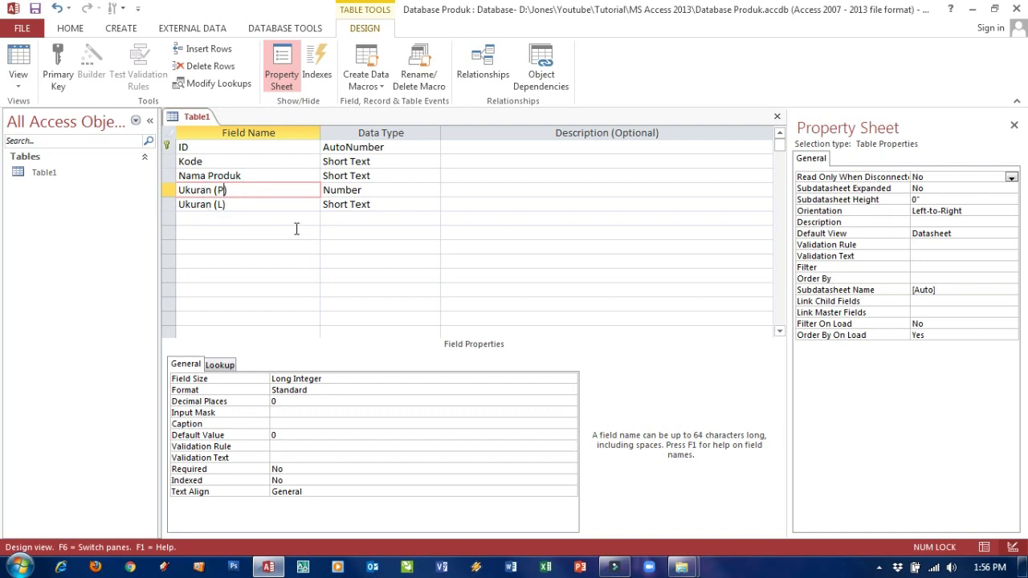
Make Ukuran (L) a Number field with the Standard format and 0 decimal places
{"action": "left_click", "coordinate": [340, 206]}
{"action": "left_click", "coordinate": [433, 205]}
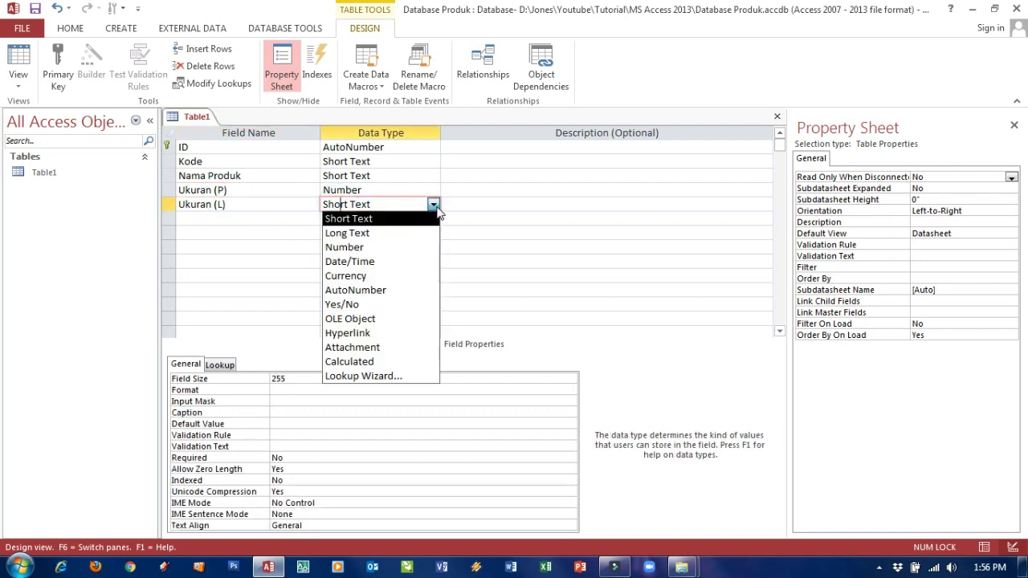
{"action": "left_click", "coordinate": [389, 246]}
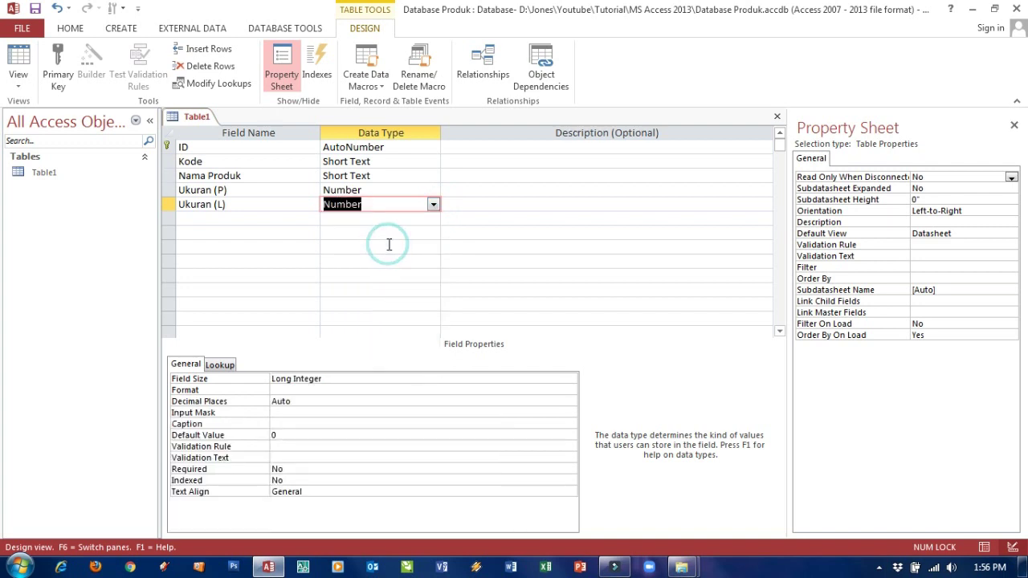
{"action": "left_click", "coordinate": [324, 389]}
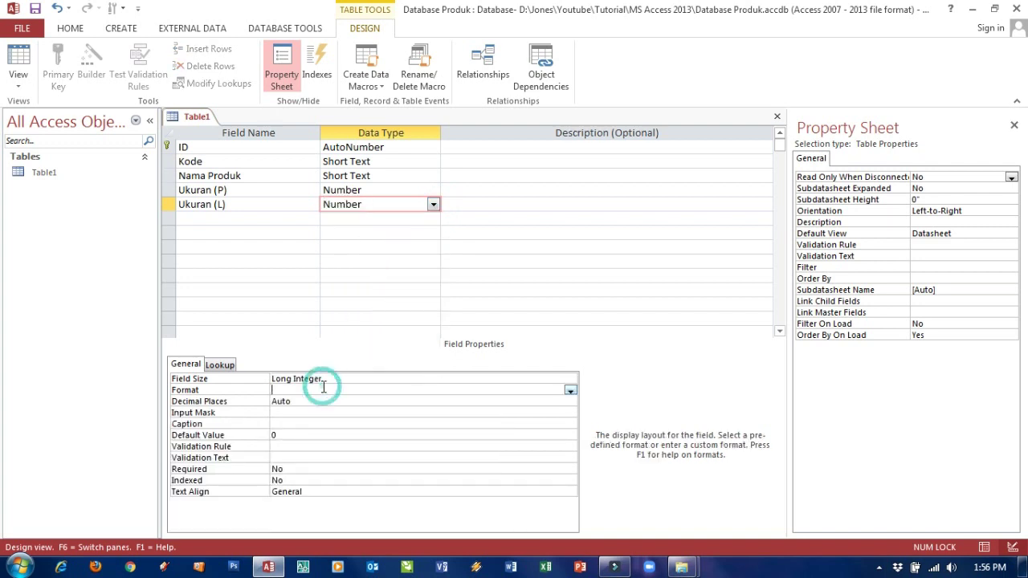
{"action": "left_click", "coordinate": [569, 390]}
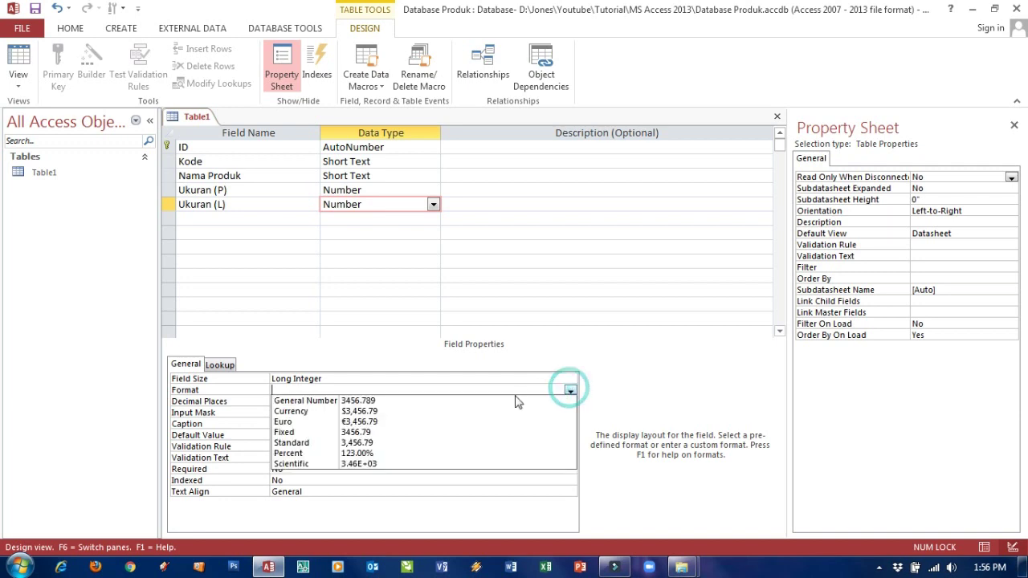
{"action": "left_click", "coordinate": [471, 442]}
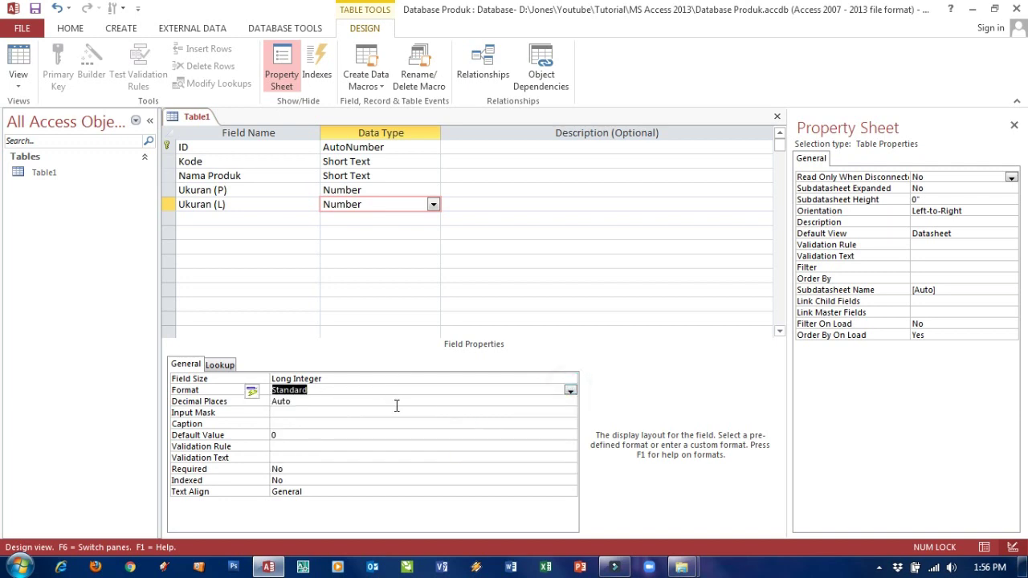
{"action": "left_click", "coordinate": [394, 403]}
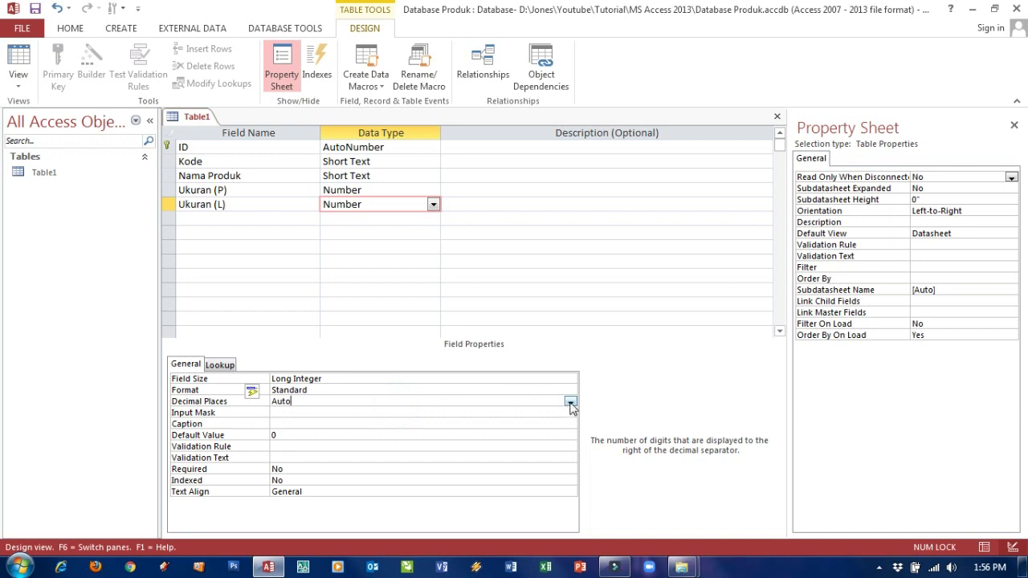
{"action": "left_click", "coordinate": [570, 402]}
{"action": "left_click", "coordinate": [444, 244]}
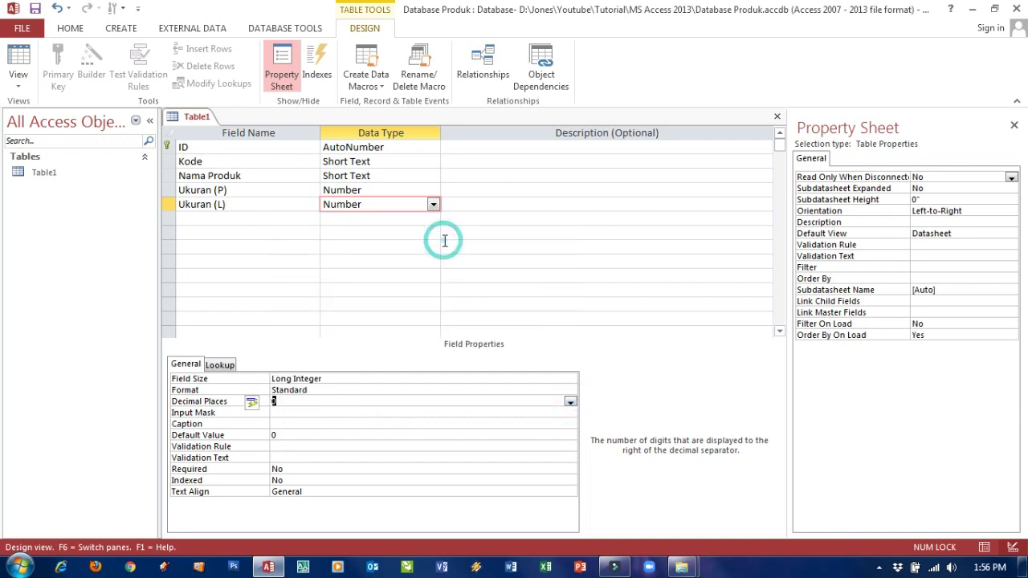
Add a field named Ukuran (T) below Ukuran (L) with the Number data type
{"action": "left_click", "coordinate": [211, 222]}
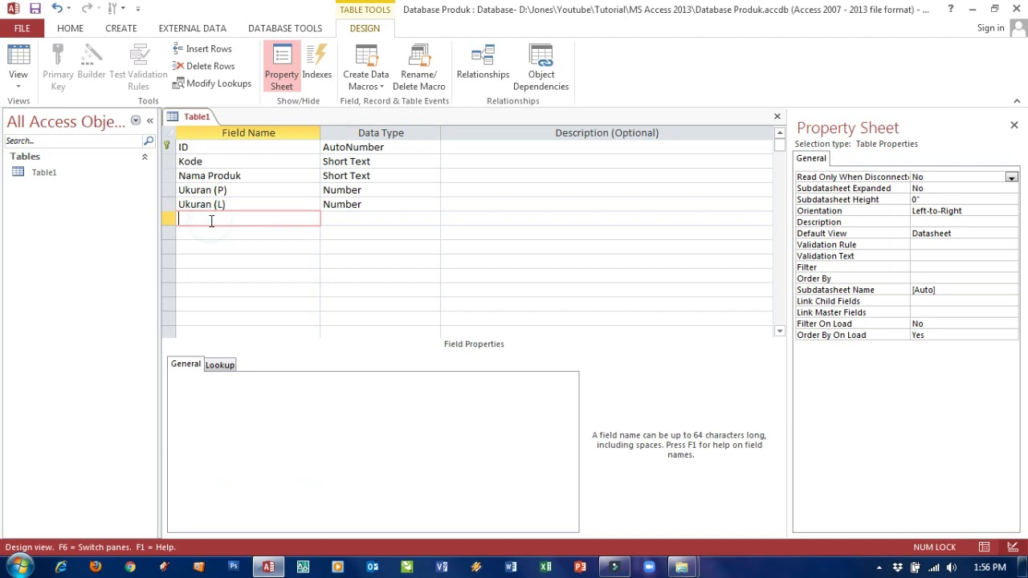
{"action": "type", "text": "Ukuran (T)"}
{"action": "left_click", "coordinate": [339, 219]}
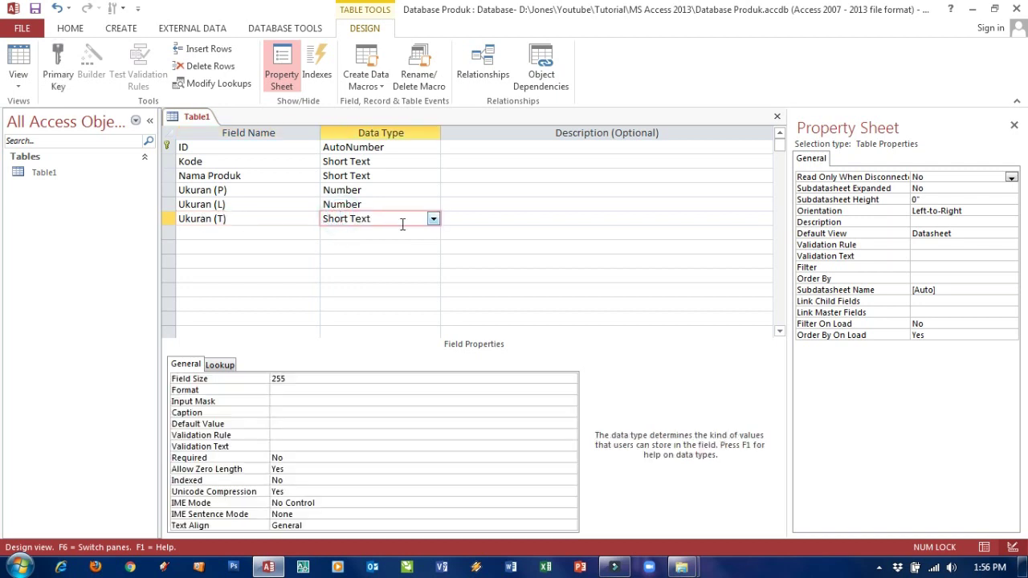
{"action": "left_click", "coordinate": [433, 218]}
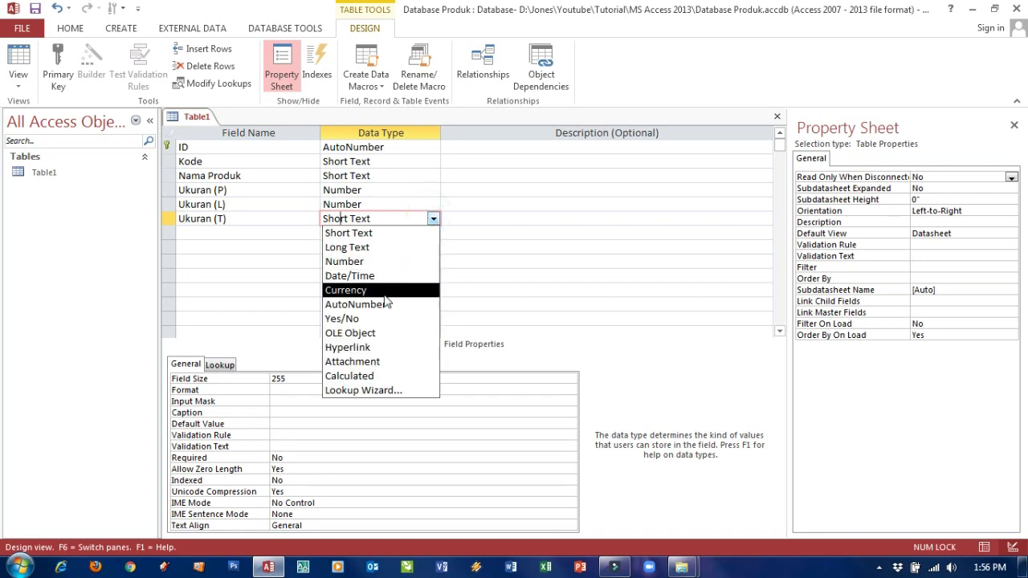
{"action": "left_click", "coordinate": [377, 265]}
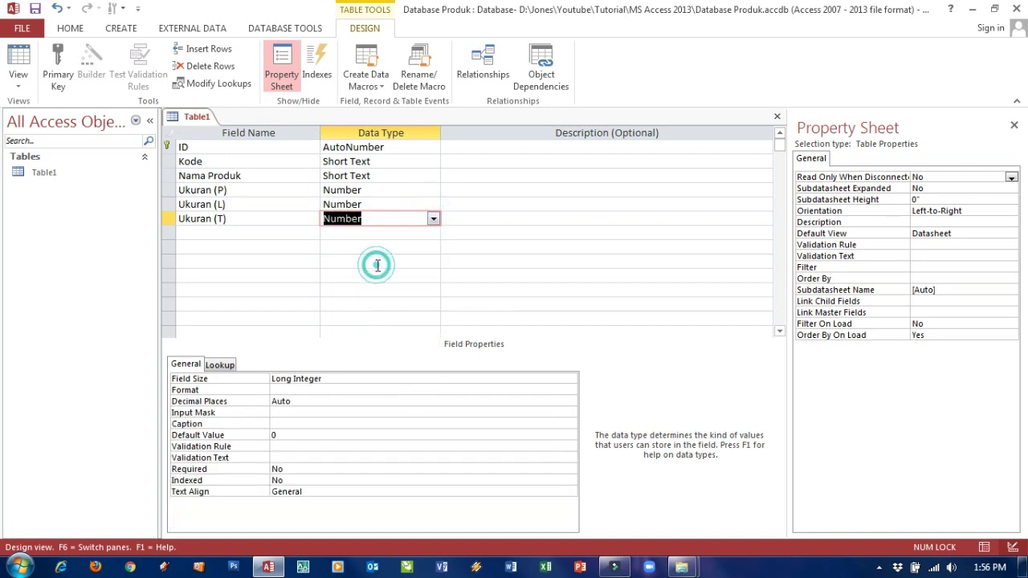
Give the Ukuran (T) field the Standard format and 0 decimal places
{"action": "left_click", "coordinate": [366, 391]}
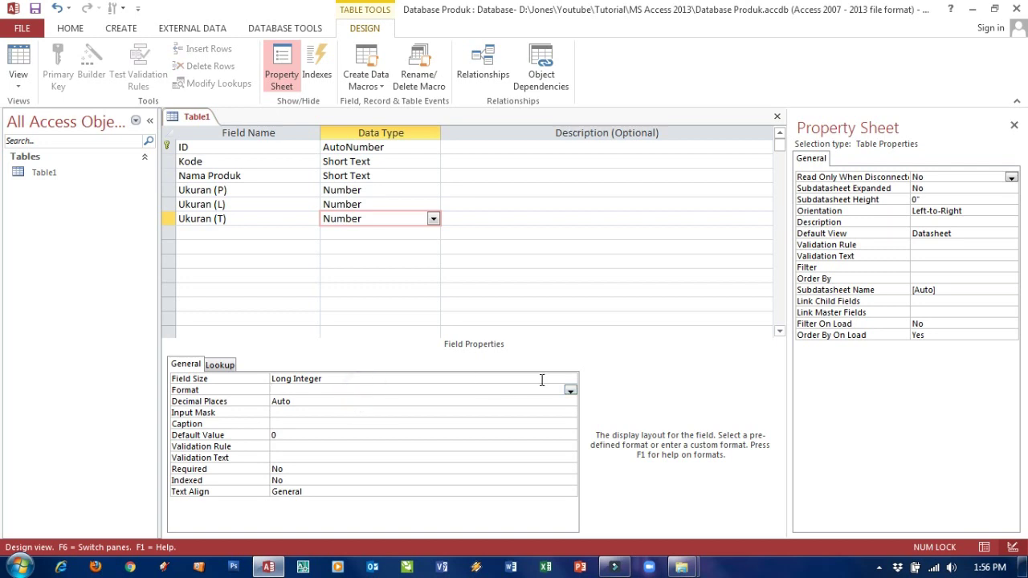
{"action": "left_click", "coordinate": [570, 390]}
{"action": "left_click", "coordinate": [534, 443]}
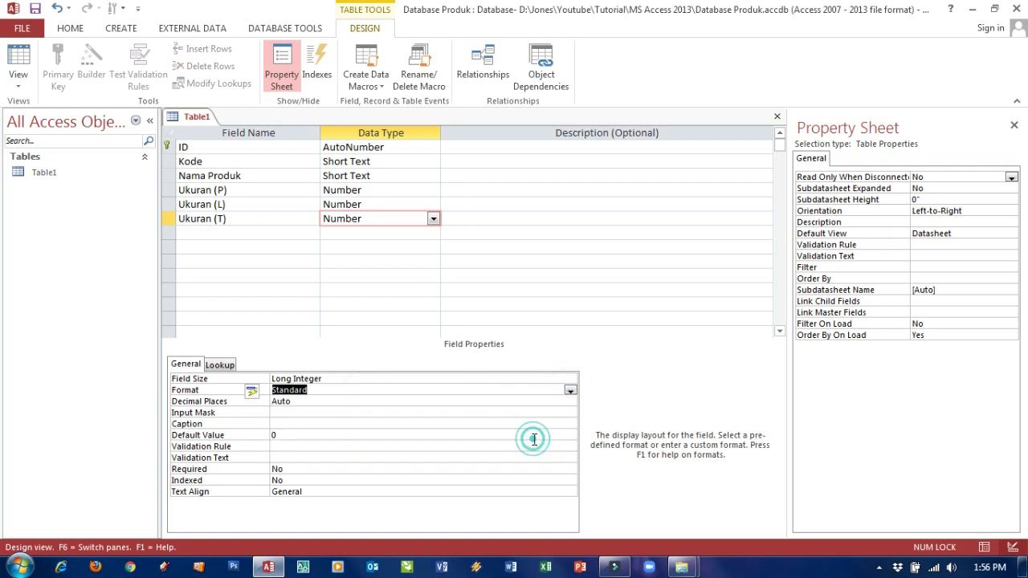
{"action": "left_click", "coordinate": [469, 401]}
{"action": "left_click", "coordinate": [569, 400]}
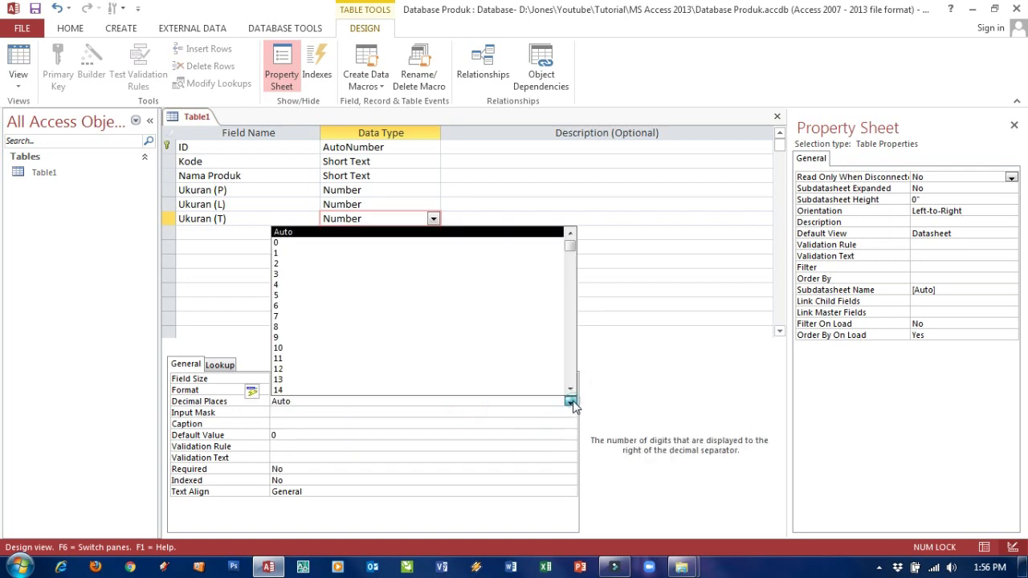
{"action": "left_click", "coordinate": [441, 253]}
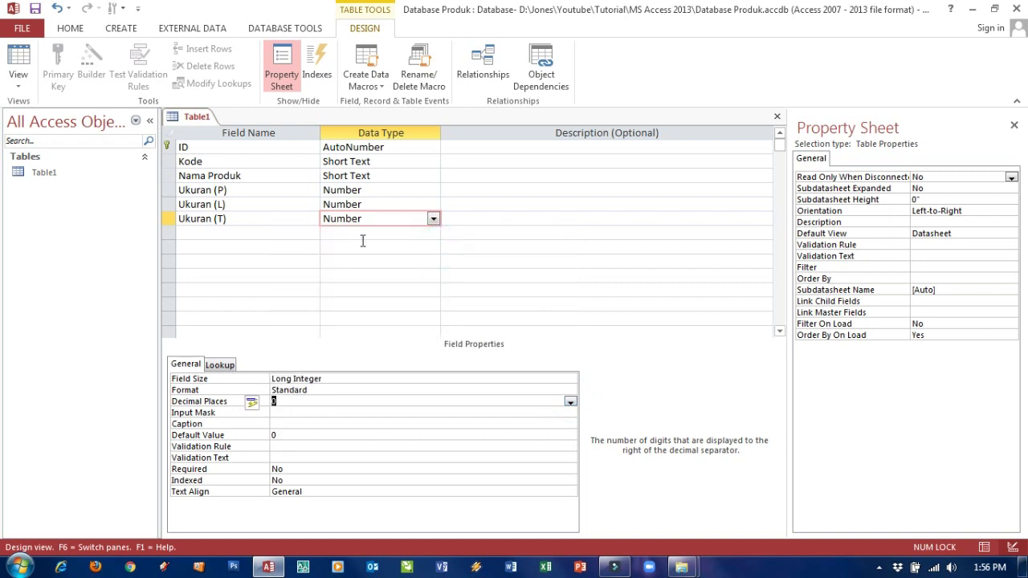
Add a field named Foto below Ukuran (T) with the OLE Object data type
{"action": "left_click", "coordinate": [247, 189]}
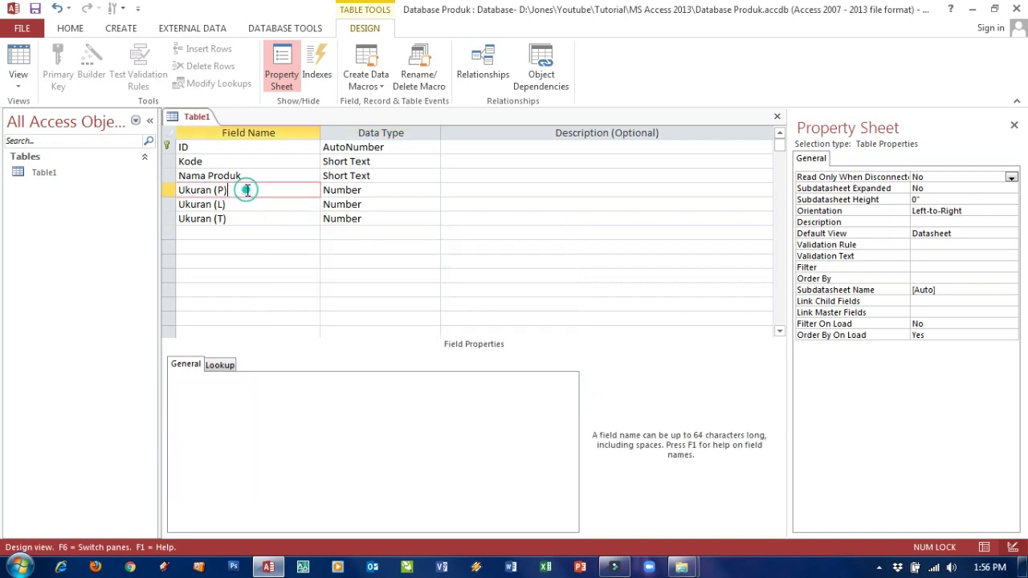
{"action": "left_click", "coordinate": [251, 234]}
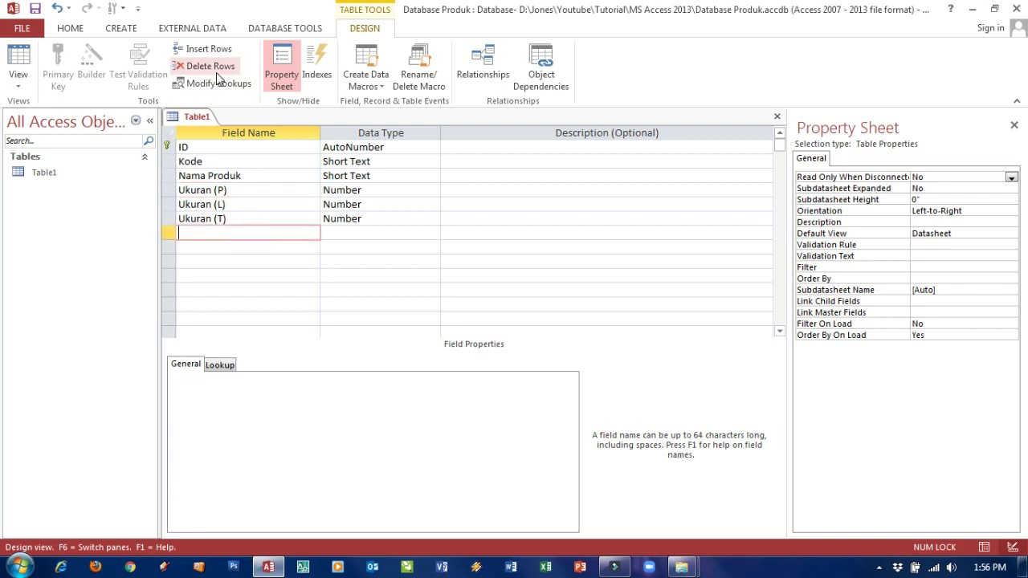
{"action": "type", "text": "Foto"}
{"action": "key", "text": "Tab"}
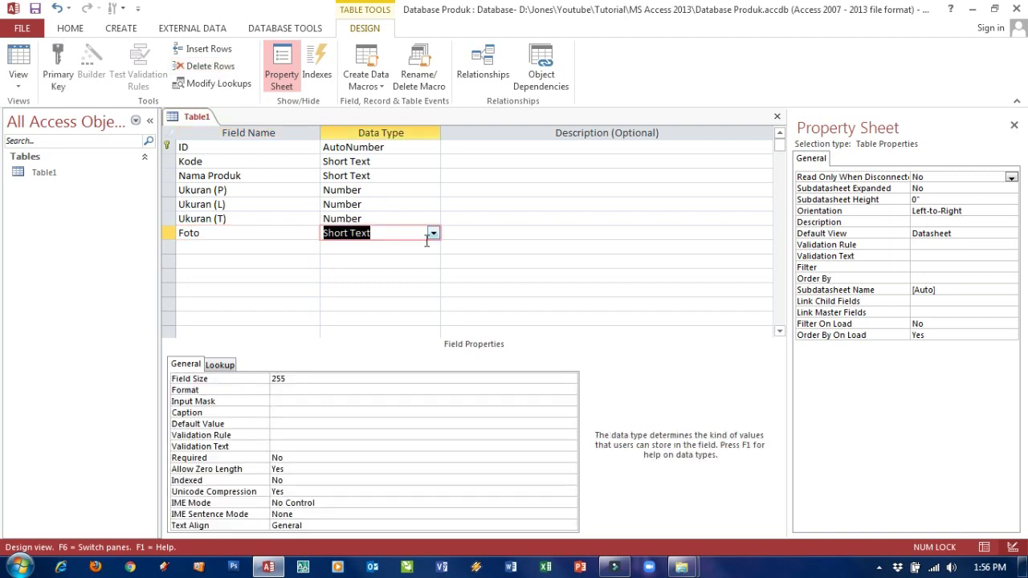
{"action": "left_click", "coordinate": [434, 234]}
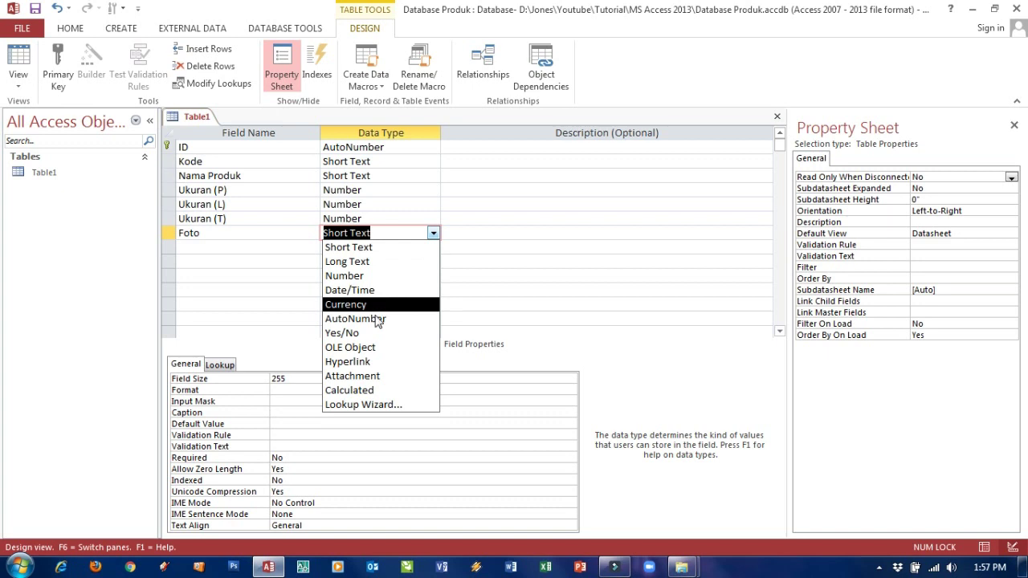
{"action": "left_click", "coordinate": [363, 348]}
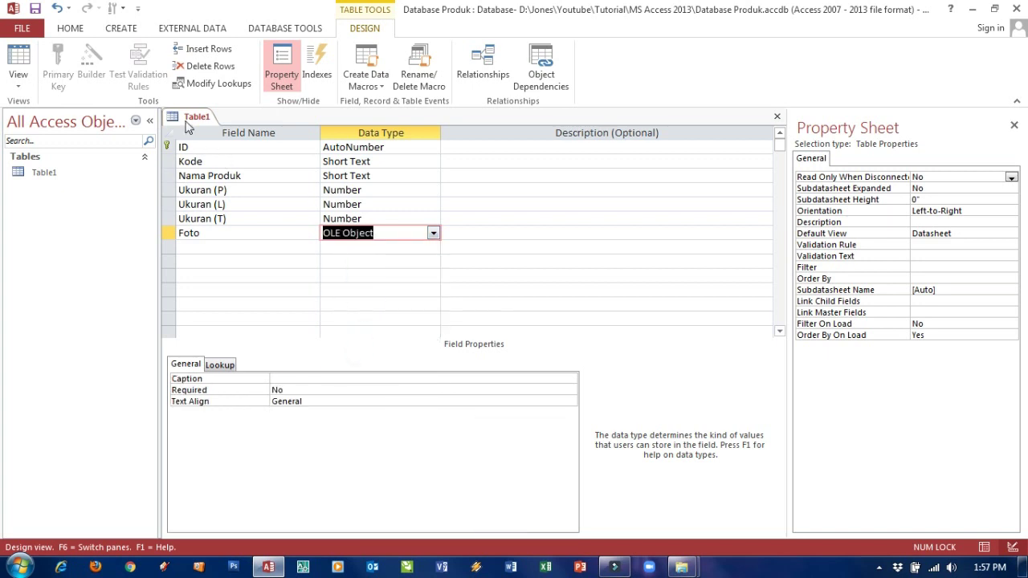
Save the design of Table1 and close the table
{"action": "left_click", "coordinate": [34, 8]}
{"action": "left_click", "coordinate": [777, 116]}
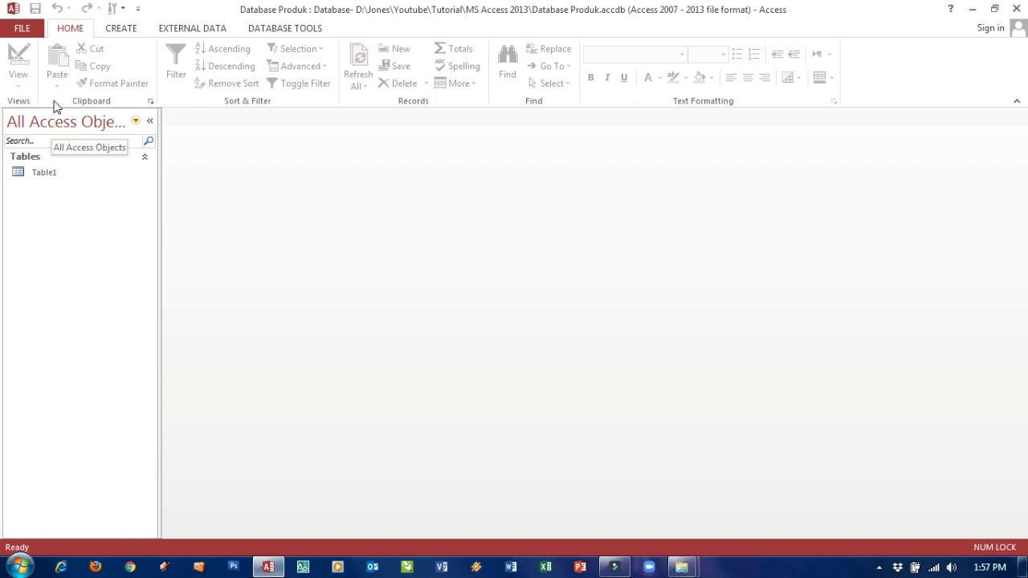
Start a form with the Form Wizard from Table1, including all its fields and using the Columnar layout
{"action": "left_click", "coordinate": [116, 32]}
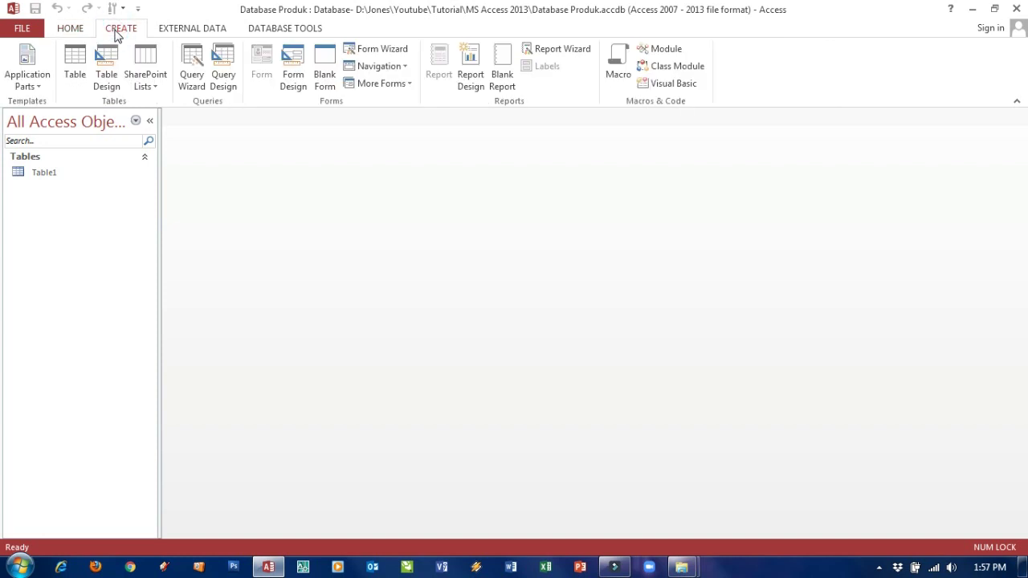
{"action": "left_click", "coordinate": [387, 55]}
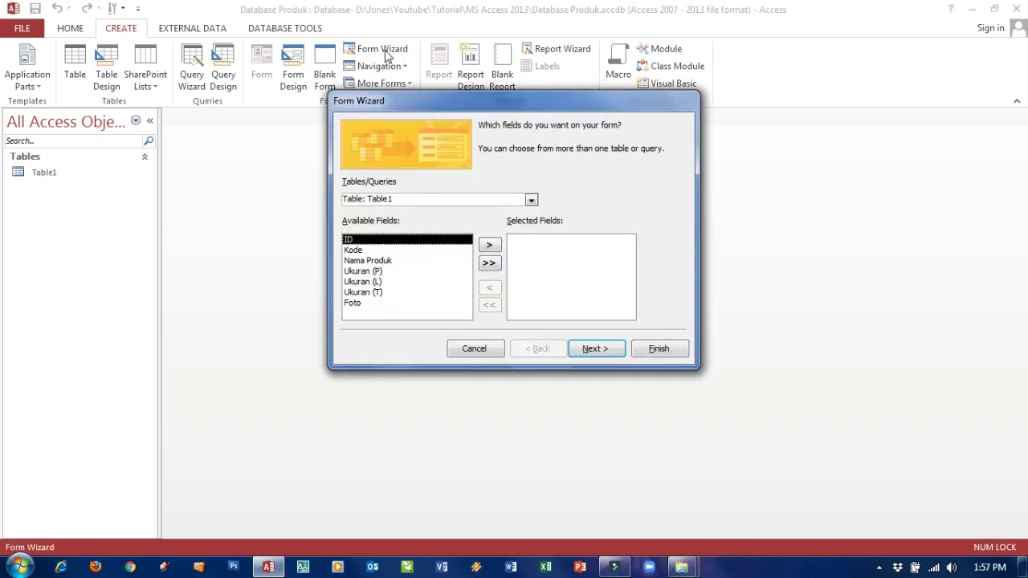
{"action": "left_click", "coordinate": [488, 264]}
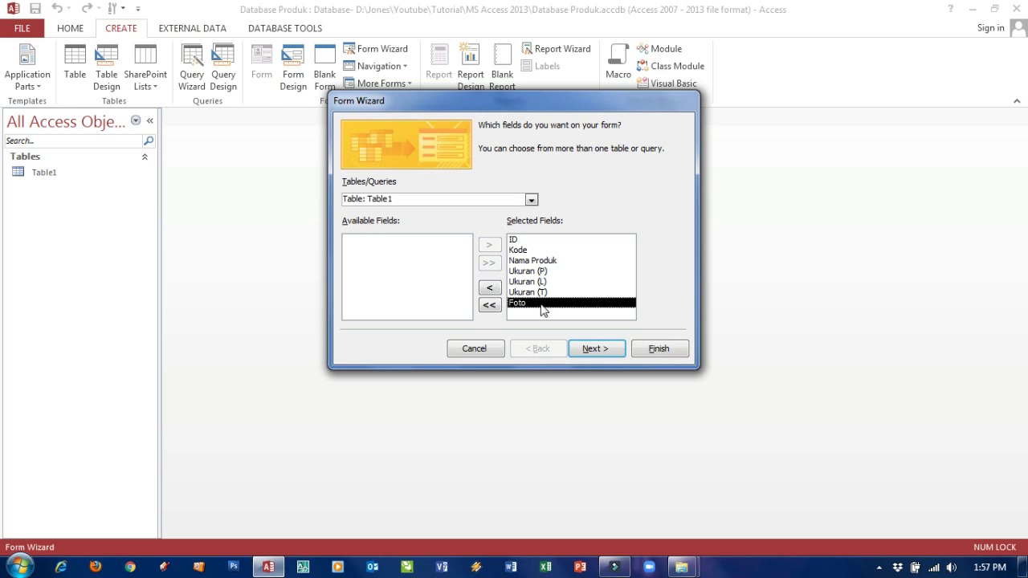
{"action": "left_click", "coordinate": [595, 348]}
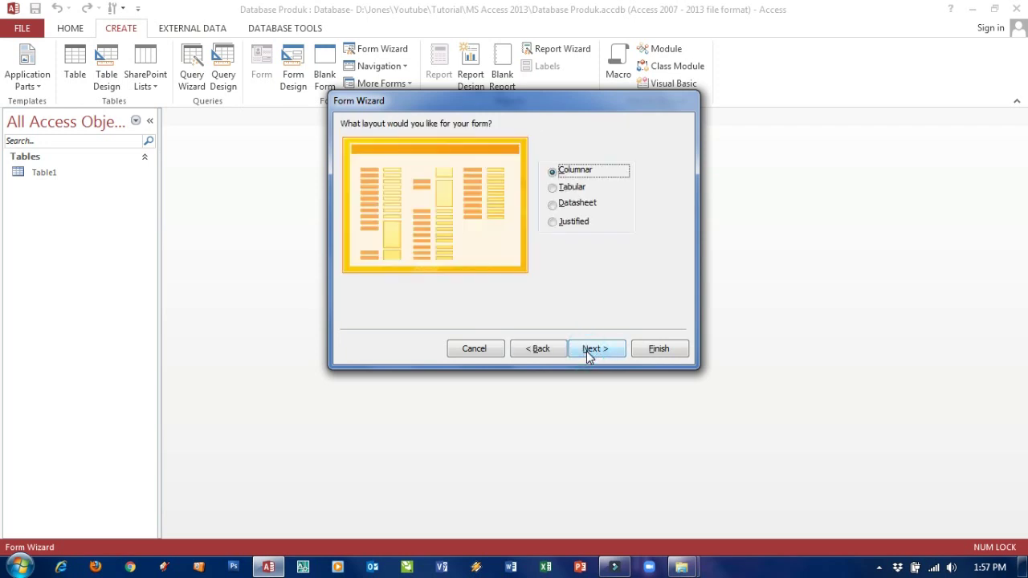
{"action": "left_click", "coordinate": [586, 349]}
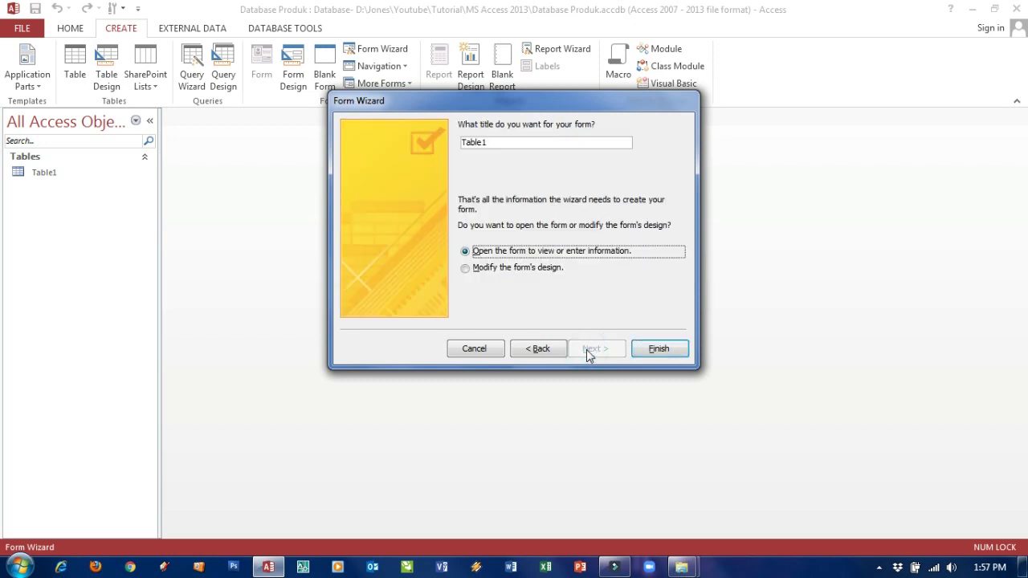
Title the new form f_Data Produk and finish the wizard, opening the form for entering information
{"action": "left_click", "coordinate": [489, 142]}
{"action": "left_click_drag", "start_coordinate": [489, 143], "coordinate": [459, 142]}
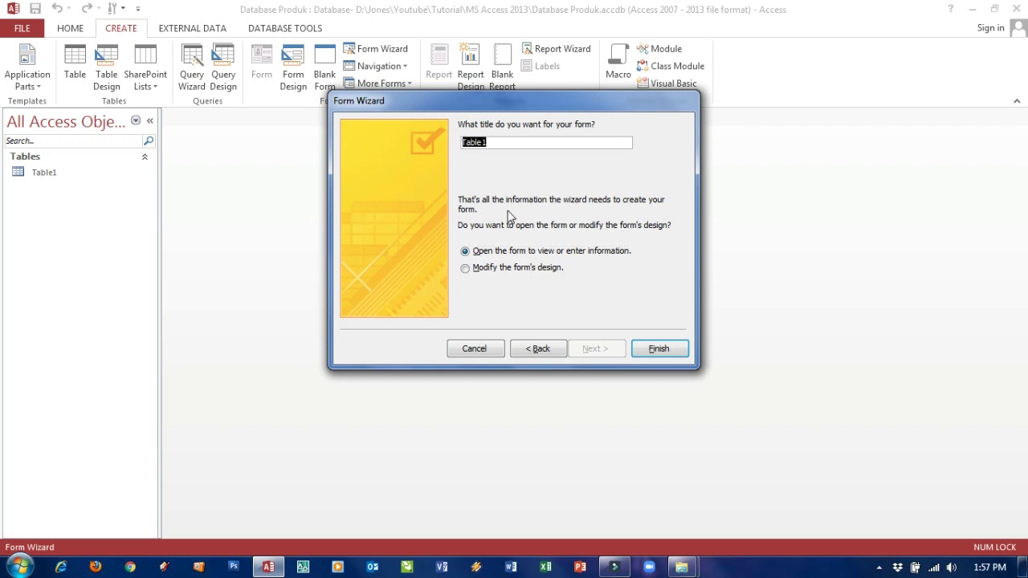
{"action": "type", "text": "f_Data"}
{"action": "type", "text": "Produk"}
{"action": "left_click", "coordinate": [659, 352]}
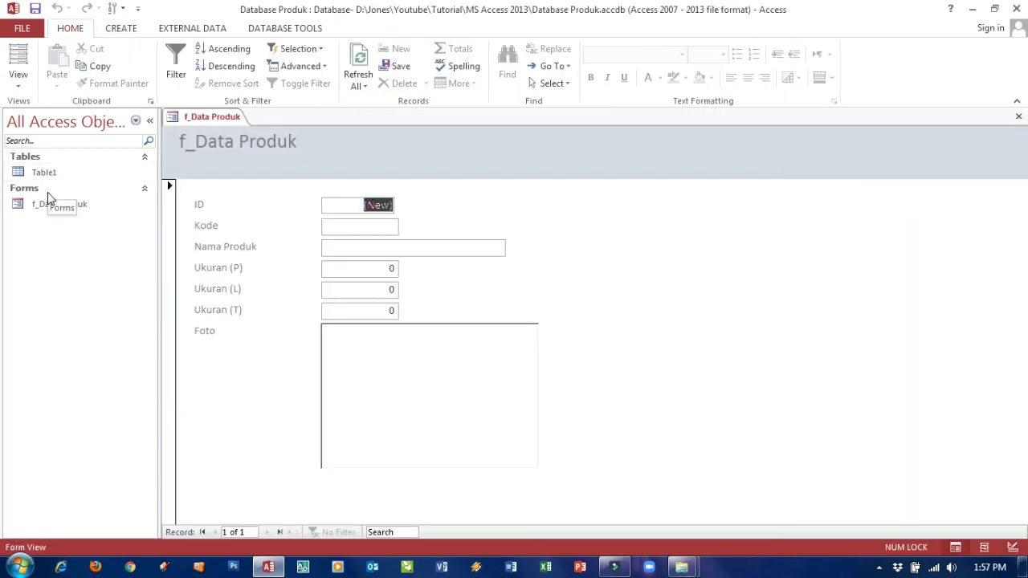
Try to rename the Table1 table as t_Data Produk while the form is open
{"action": "left_click", "coordinate": [44, 173]}
{"action": "right_click", "coordinate": [45, 174]}
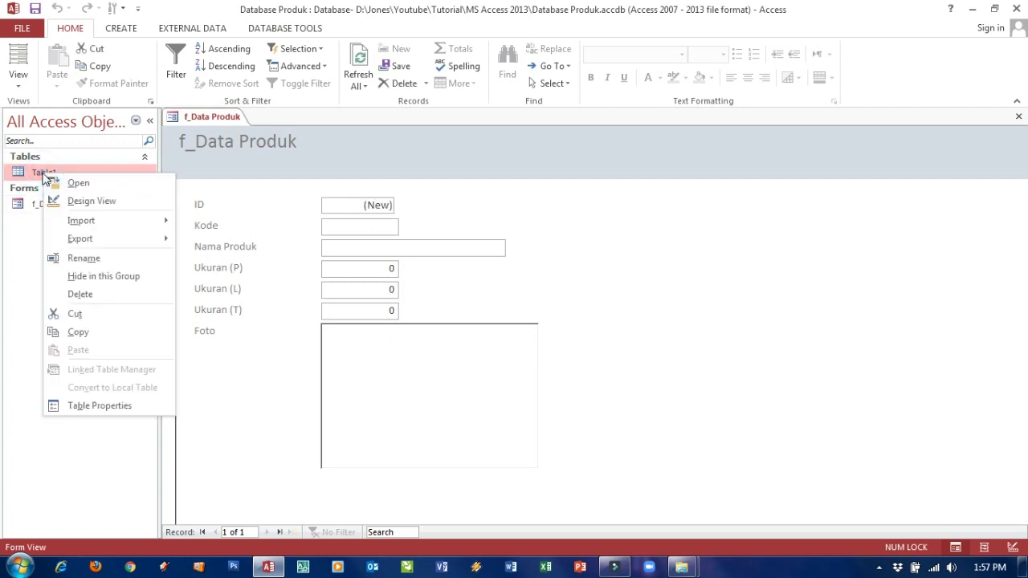
{"action": "left_click", "coordinate": [85, 259]}
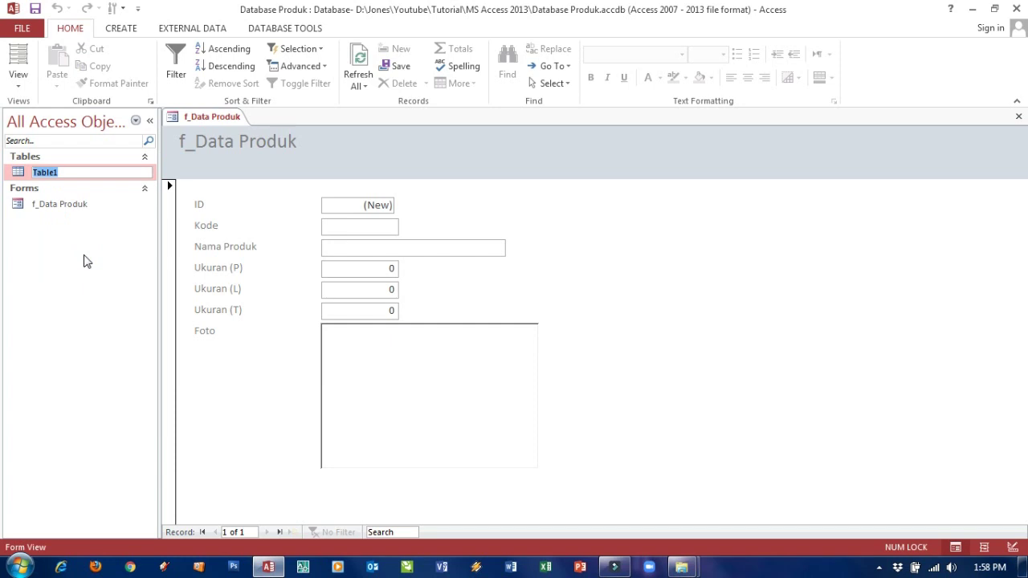
{"action": "type", "text": "t_Data Produk"}
{"action": "left_click", "coordinate": [84, 261]}
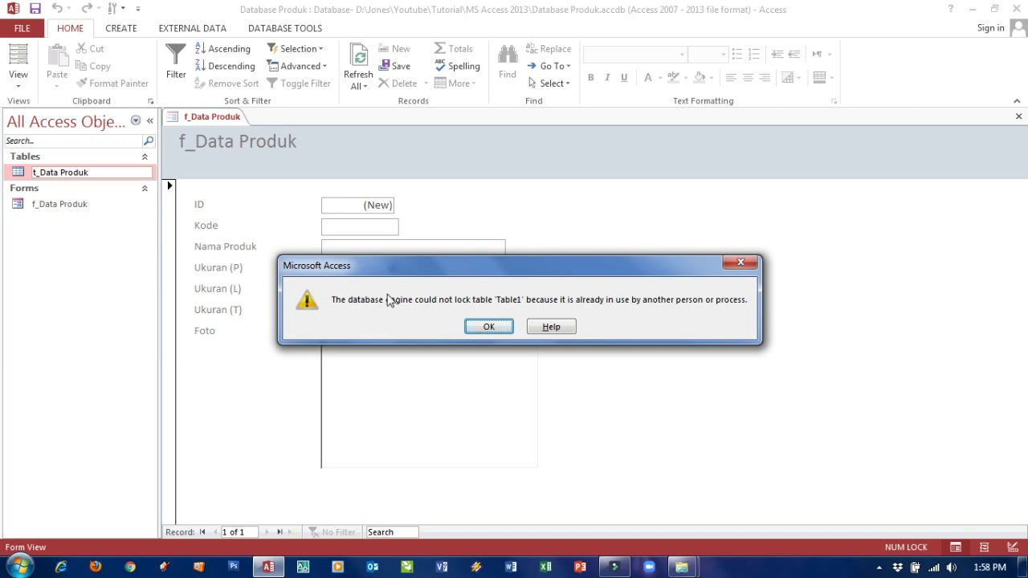
{"action": "left_click", "coordinate": [487, 327]}
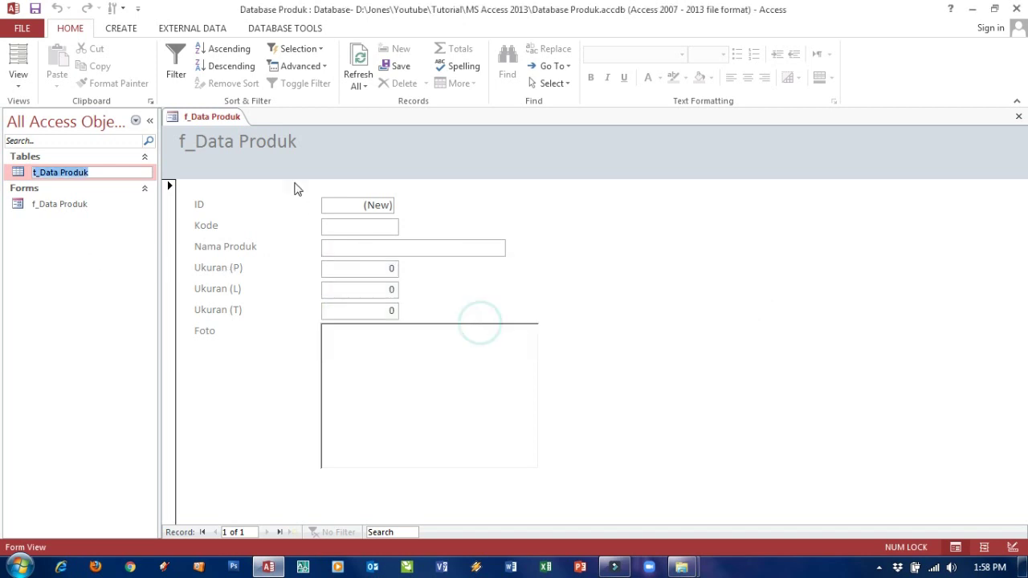
Close the f_Data Produk form and apply the table's new name t_Data Produk
{"action": "right_click", "coordinate": [223, 115]}
{"action": "left_click", "coordinate": [257, 141]}
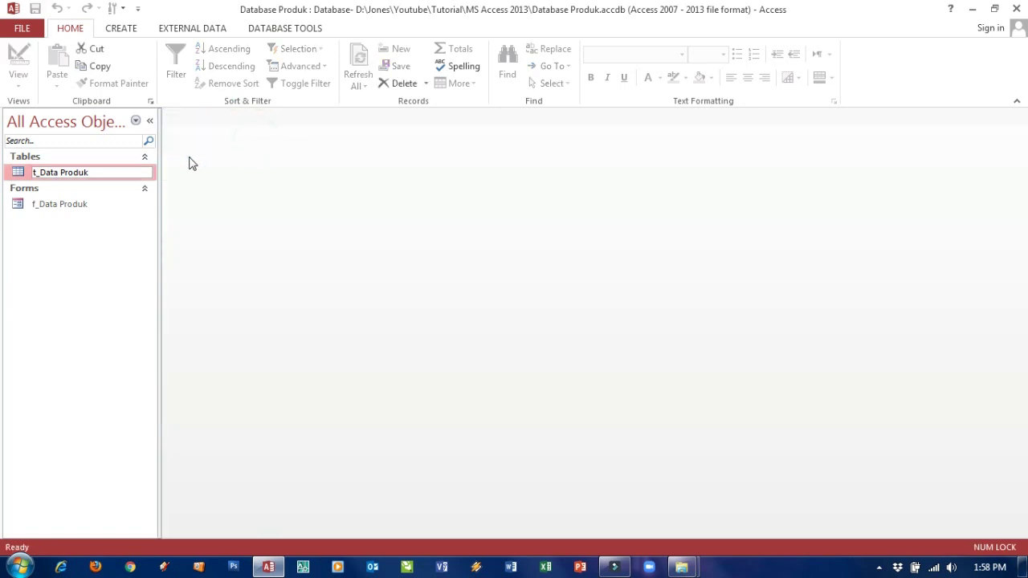
{"action": "left_click", "coordinate": [81, 221]}
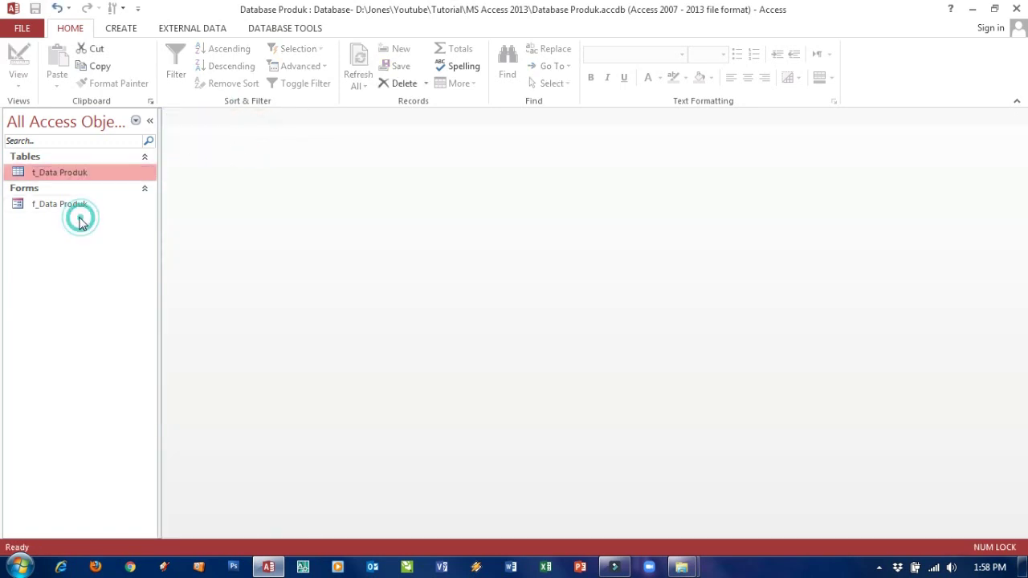
View the t_Data Produk table in Datasheet View and close it again
{"action": "double_click", "coordinate": [41, 174]}
{"action": "right_click", "coordinate": [195, 117]}
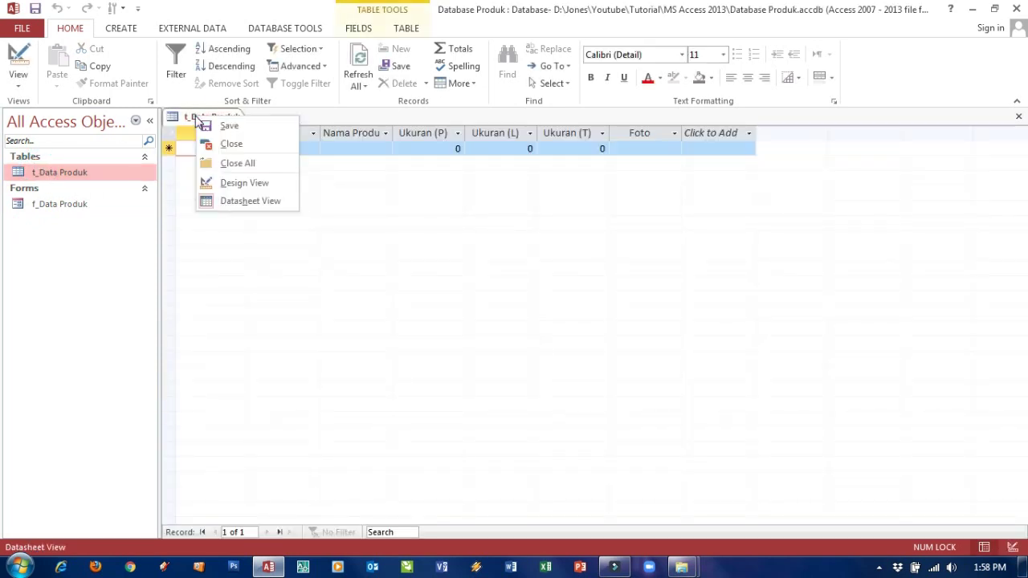
{"action": "left_click", "coordinate": [210, 150]}
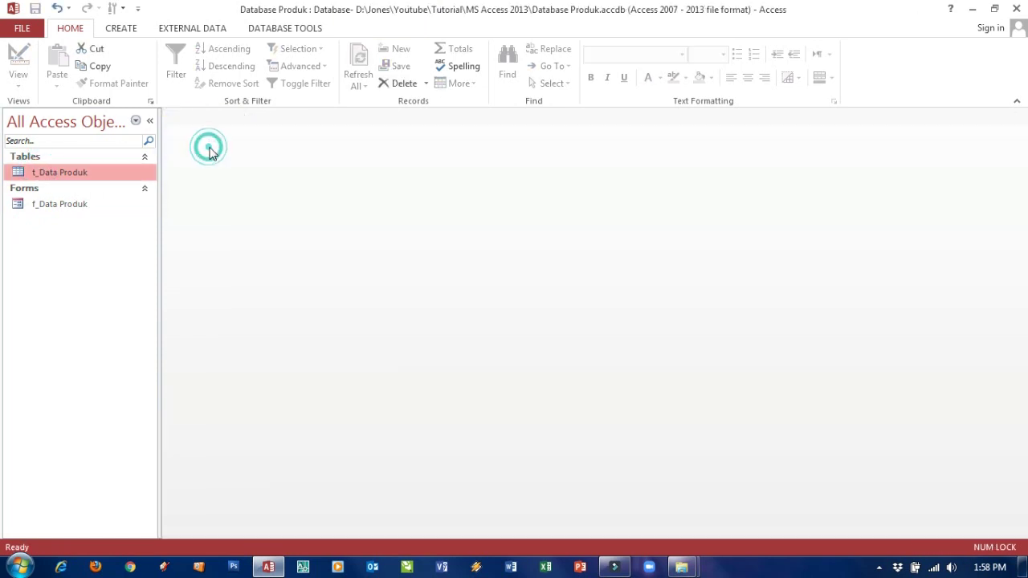
Open the f_Data Produk form and select its Foto box
{"action": "left_click", "coordinate": [83, 213]}
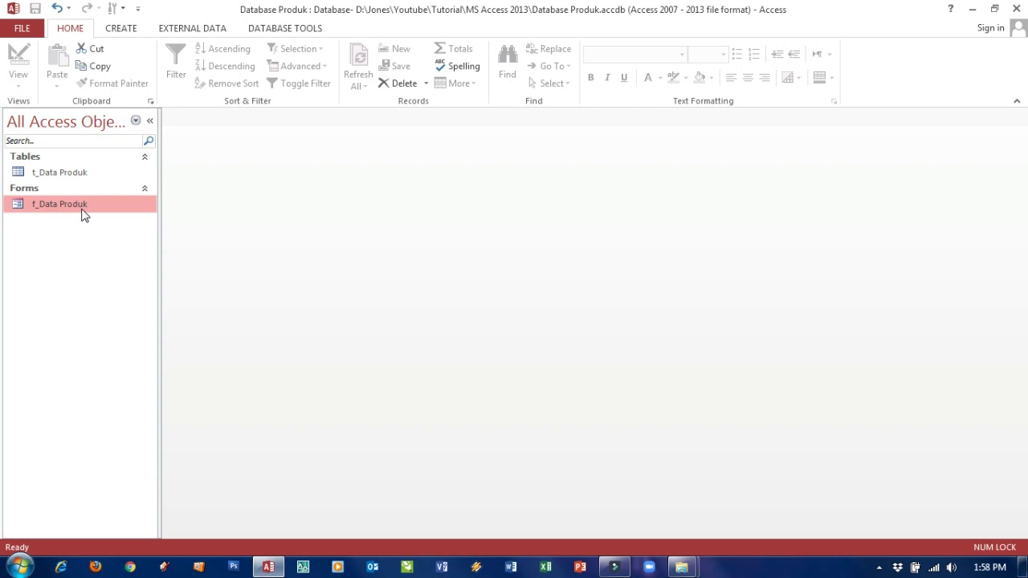
{"action": "double_click", "coordinate": [80, 206]}
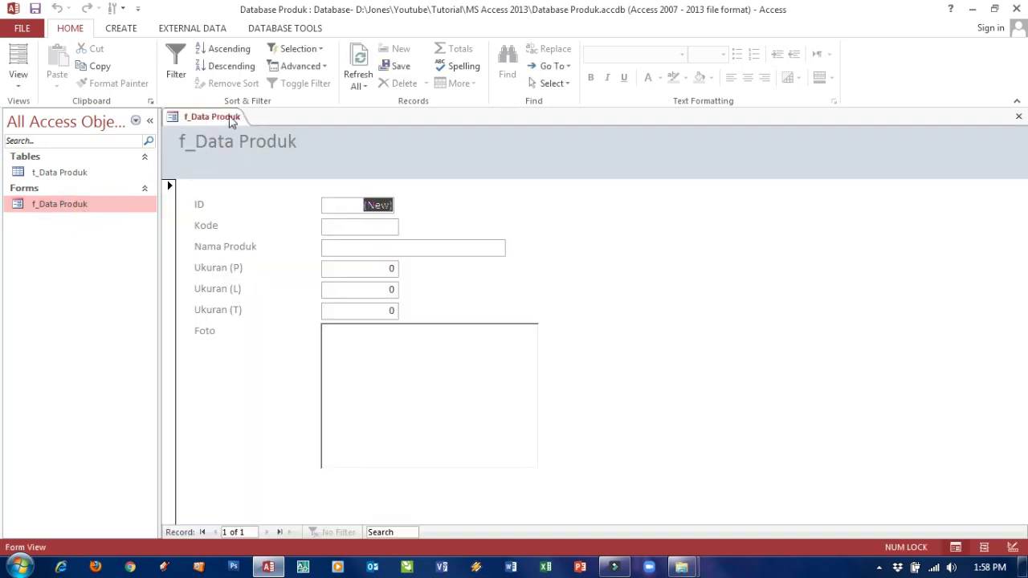
{"action": "left_click", "coordinate": [378, 383]}
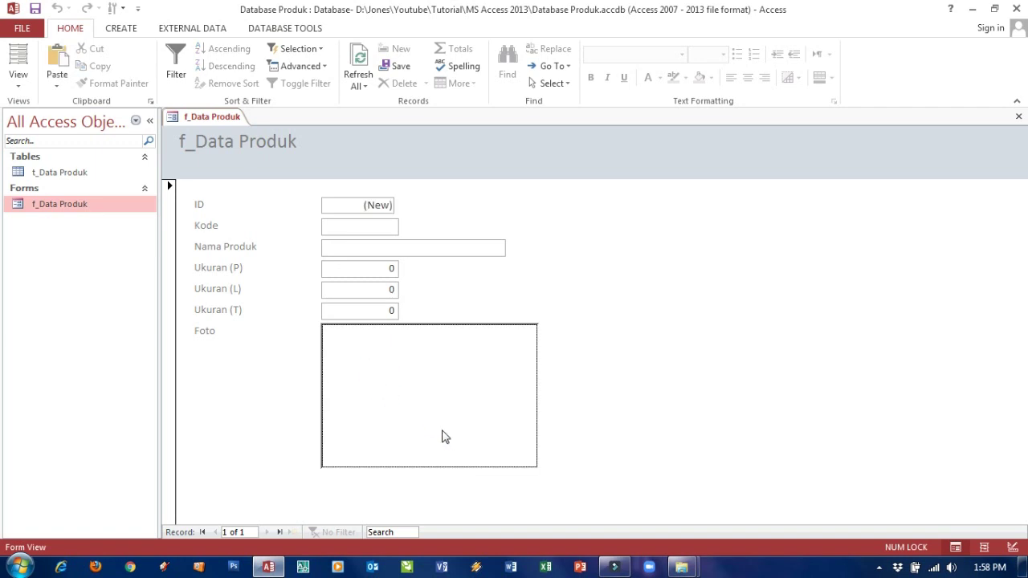
Enter MJM-001 as the Kode of the new record in the form
{"action": "left_click", "coordinate": [338, 225]}
{"action": "type", "text": "TB"}
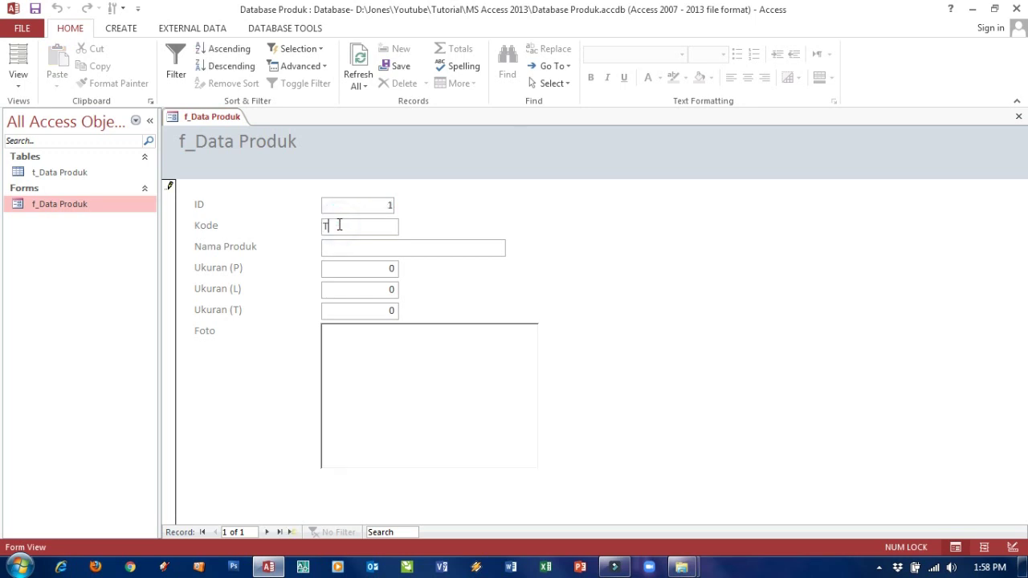
{"action": "key", "text": "BackSpace"}
{"action": "key", "text": "BackSpace"}
{"action": "key", "text": "BackSpace"}
{"action": "type", "text": "MJ"}
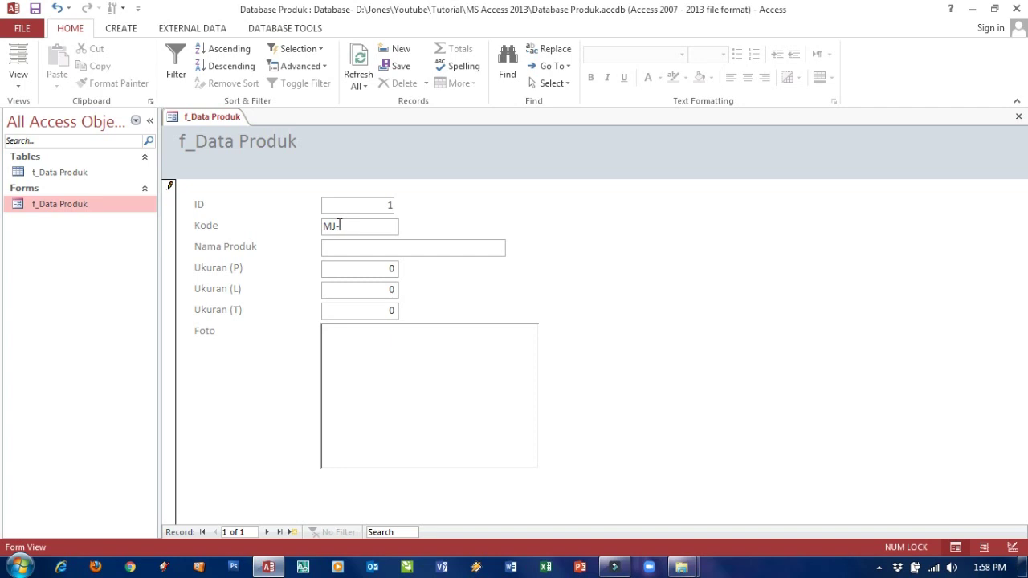
{"action": "type", "text": "0"}
{"action": "type", "text": "-"}
{"action": "type", "text": "00"}
Enter Meja Makan Kayu Trumbesi as the record's Nama Produk
{"action": "left_click", "coordinate": [342, 242]}
{"action": "type", "text": "Meja Makan"}
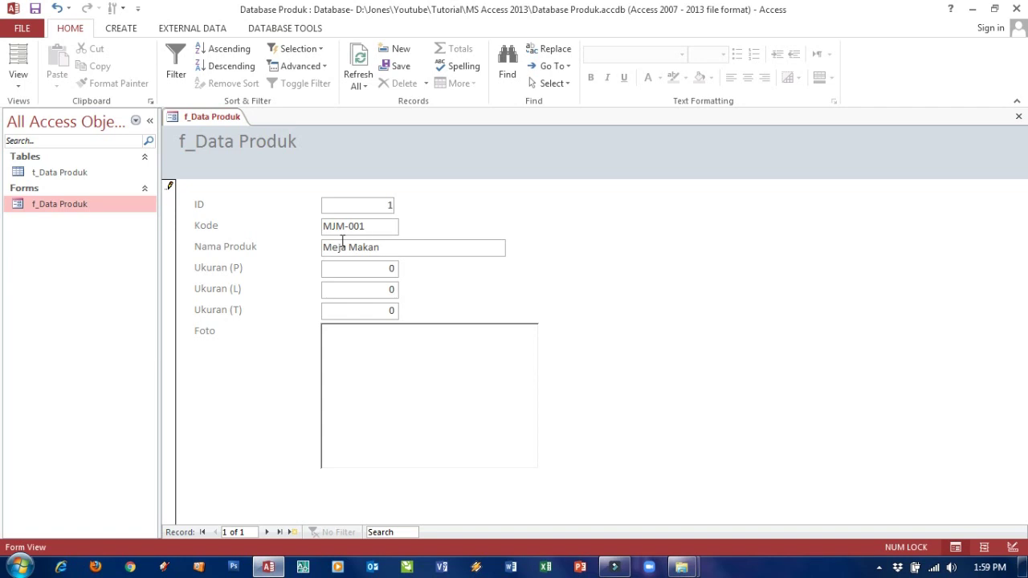
{"action": "type", "text": "Kayu Trumbe"}
Change the record's Kode to MJKT-001
{"action": "key", "text": "Delete"}
{"action": "type", "text": "K"}
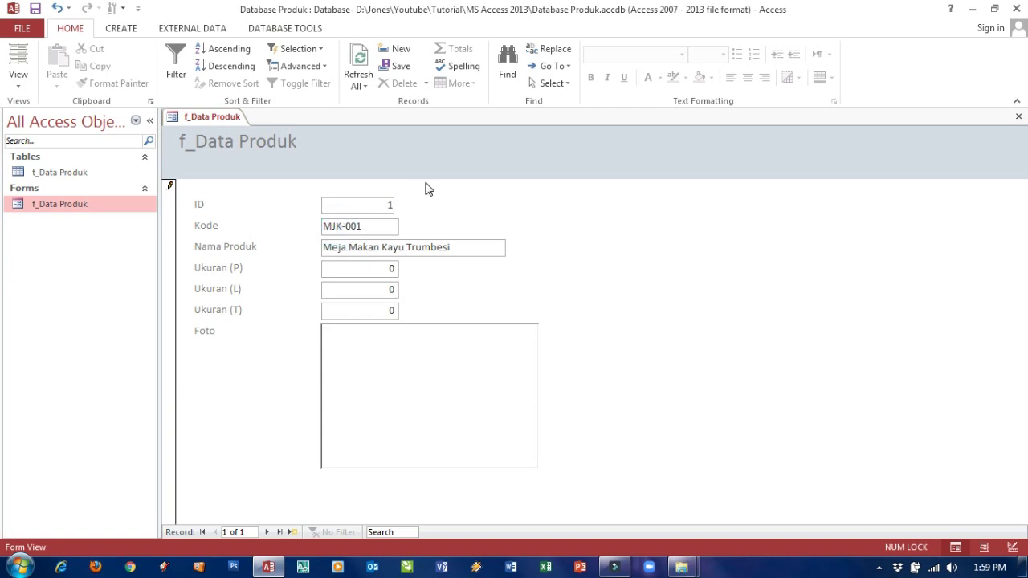
{"action": "type", "text": "T"}
Set the product's dimensions to Ukuran (P) 300, Ukuran (L) 100 and Ukuran (T) 75
{"action": "left_click", "coordinate": [391, 269]}
{"action": "key", "text": "shift+Home"}
{"action": "type", "text": "3"}
{"action": "left_click", "coordinate": [390, 289]}
{"action": "key", "text": "shift+Home"}
{"action": "type", "text": "1"}
{"action": "left_click", "coordinate": [392, 312]}
{"action": "key", "text": "shift+Home"}
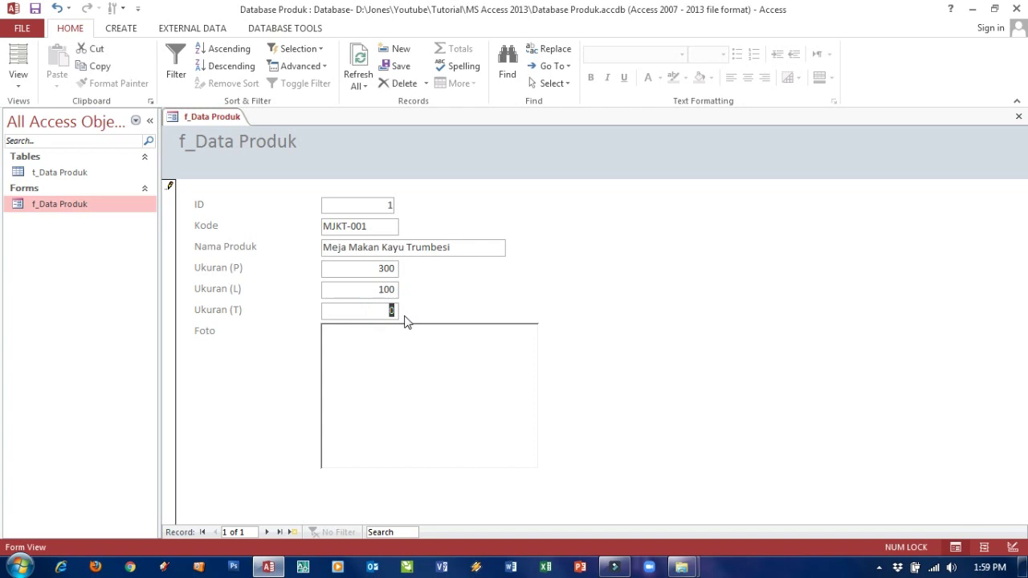
{"action": "type", "text": "75"}
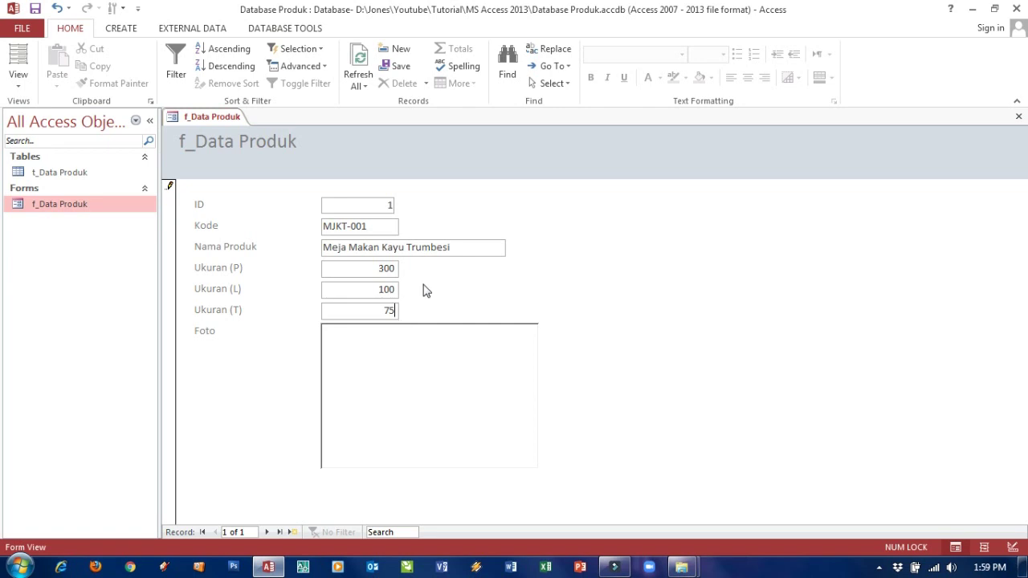
{"action": "left_click", "coordinate": [424, 284]}
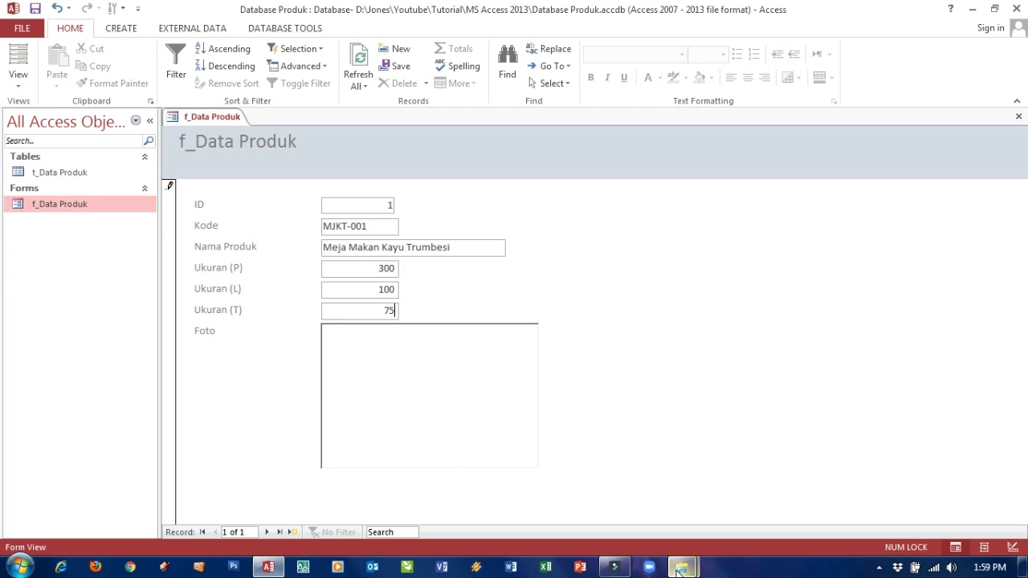
Switch to the Dining Set folder in Windows Explorer, open the photo IMG-20170421-WA0042 and copy the image
{"action": "mouse_move", "coordinate": [681, 570]}
{"action": "left_click", "coordinate": [620, 508]}
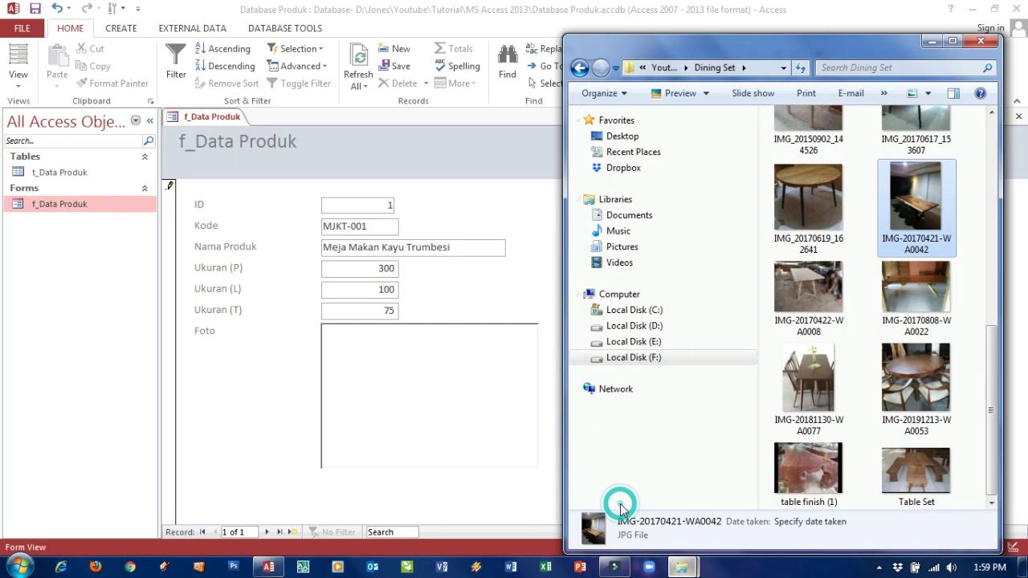
{"action": "left_click", "coordinate": [899, 207]}
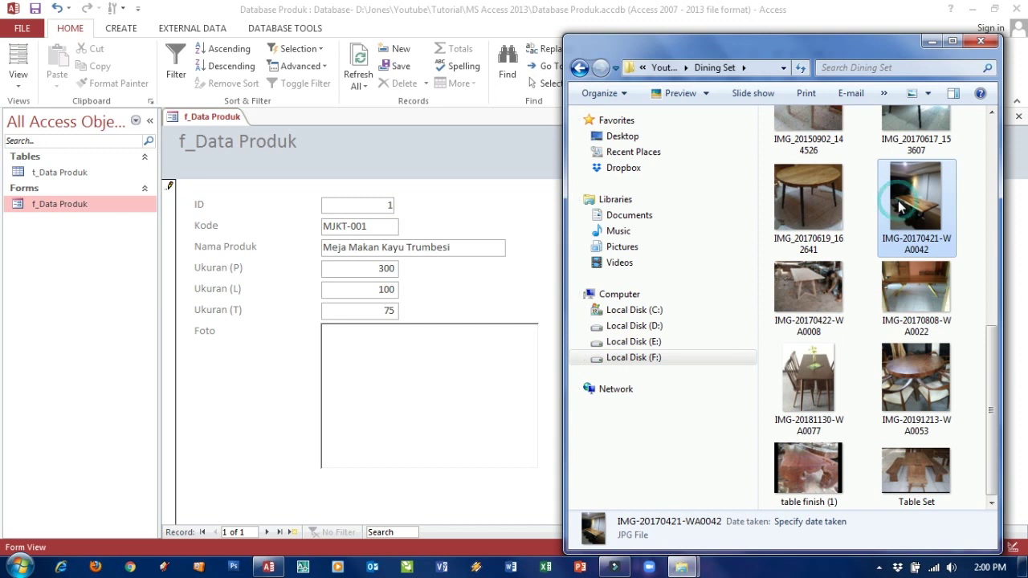
{"action": "left_click", "coordinate": [900, 207]}
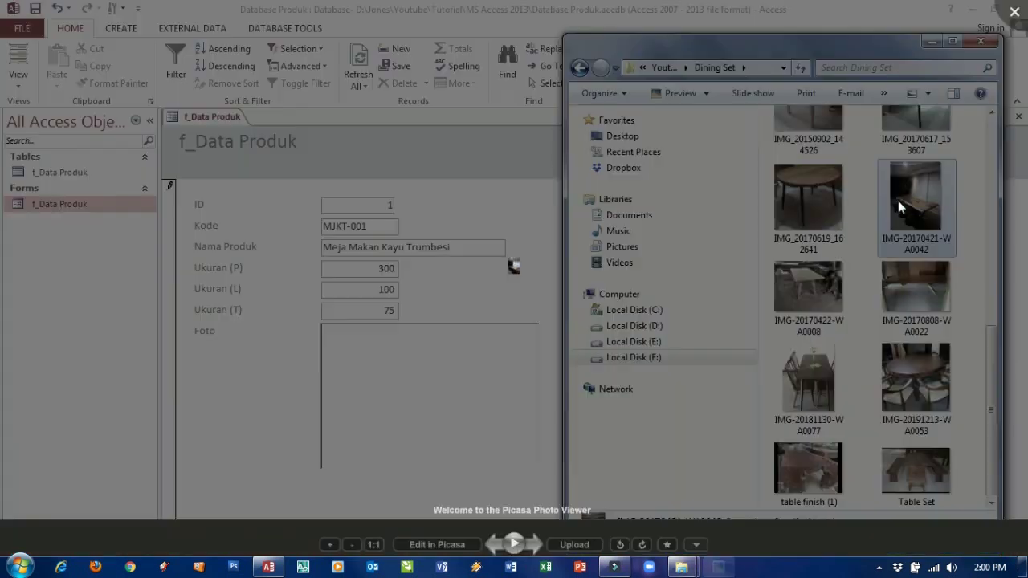
{"action": "right_click", "coordinate": [579, 194]}
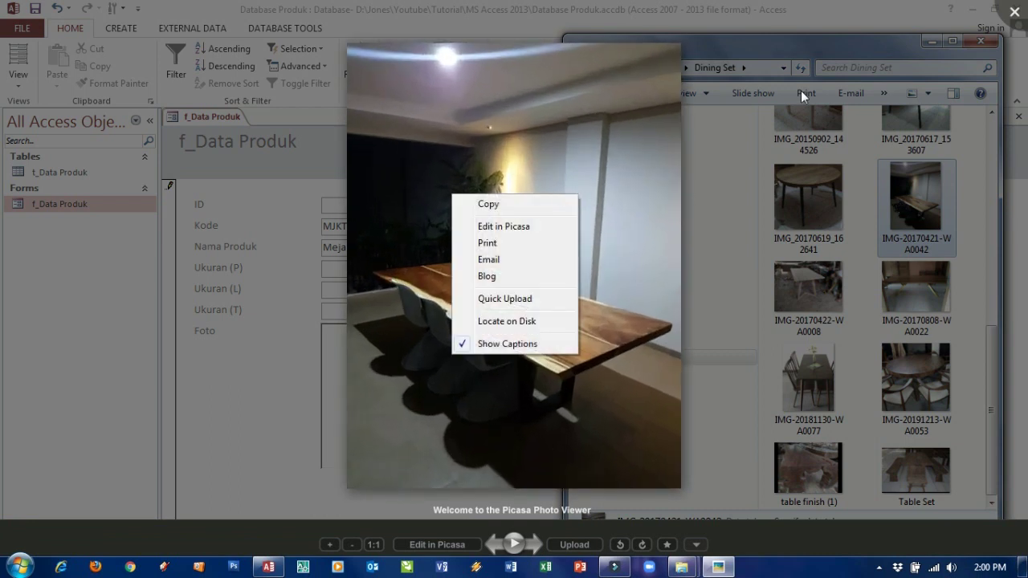
{"action": "left_click", "coordinate": [506, 204]}
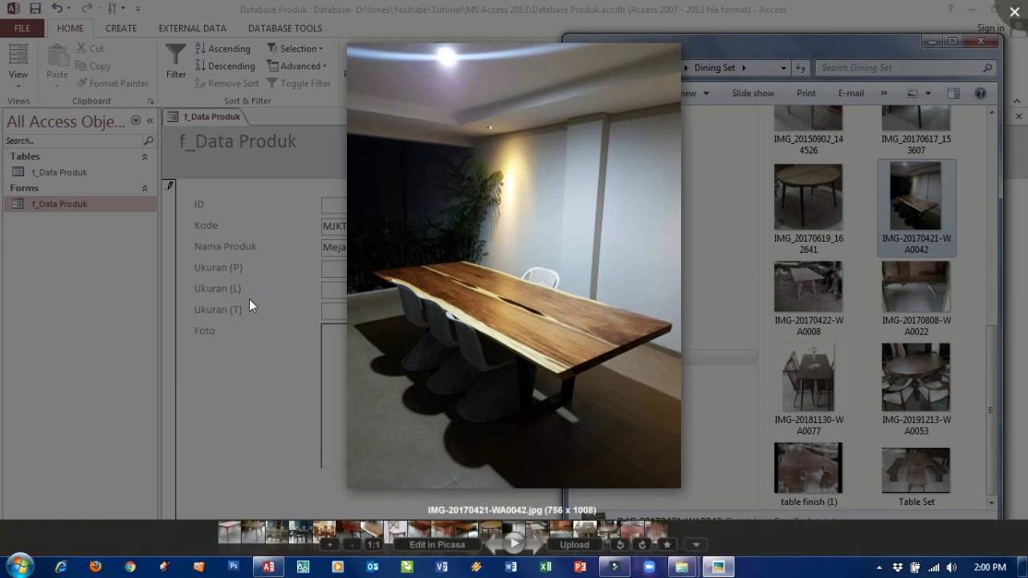
Close the photo viewer and paste the copied picture into the record's Foto field in Access
{"action": "left_click", "coordinate": [249, 300]}
{"action": "left_click", "coordinate": [249, 302]}
{"action": "left_click", "coordinate": [384, 358]}
{"action": "right_click", "coordinate": [384, 359]}
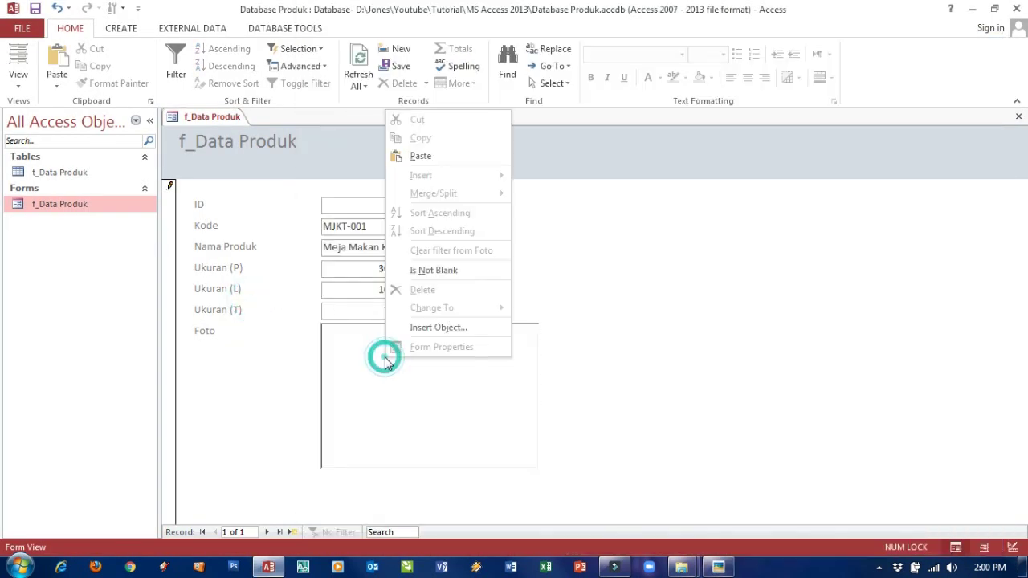
{"action": "left_click", "coordinate": [447, 155]}
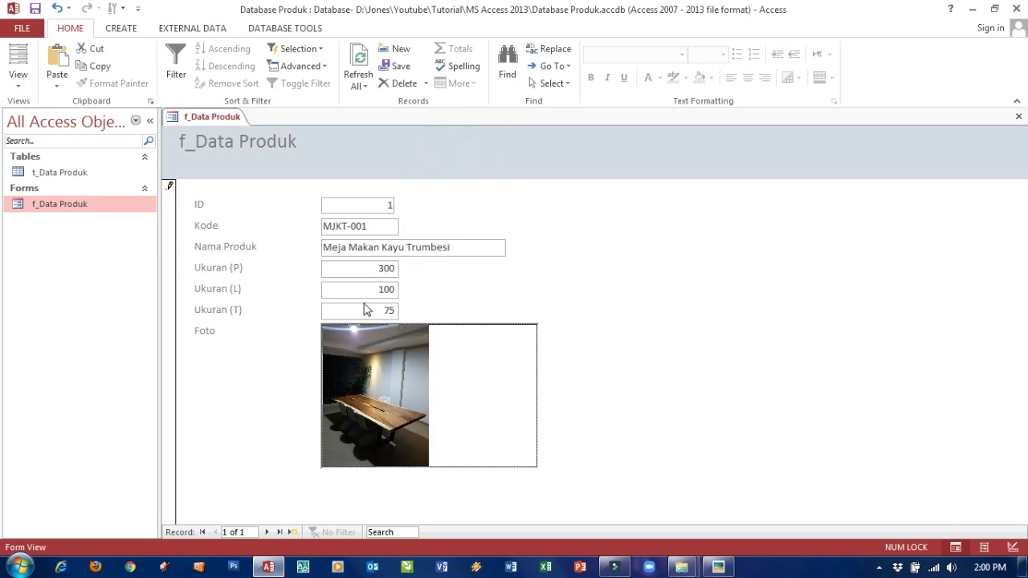
{"action": "left_click", "coordinate": [222, 426]}
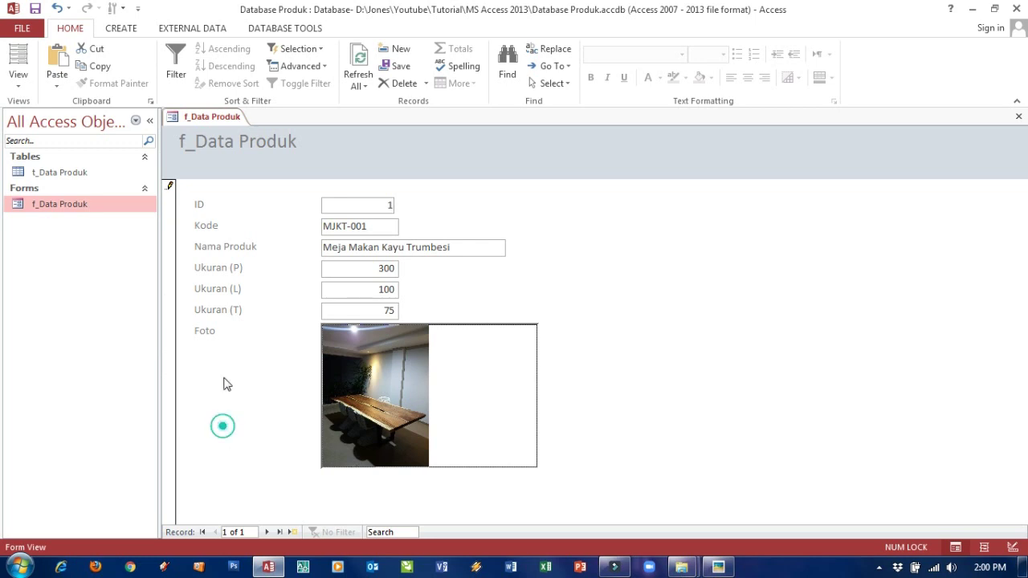
Open the f_Data Produk form in Design View and change its header title to Data Produk
{"action": "right_click", "coordinate": [212, 121]}
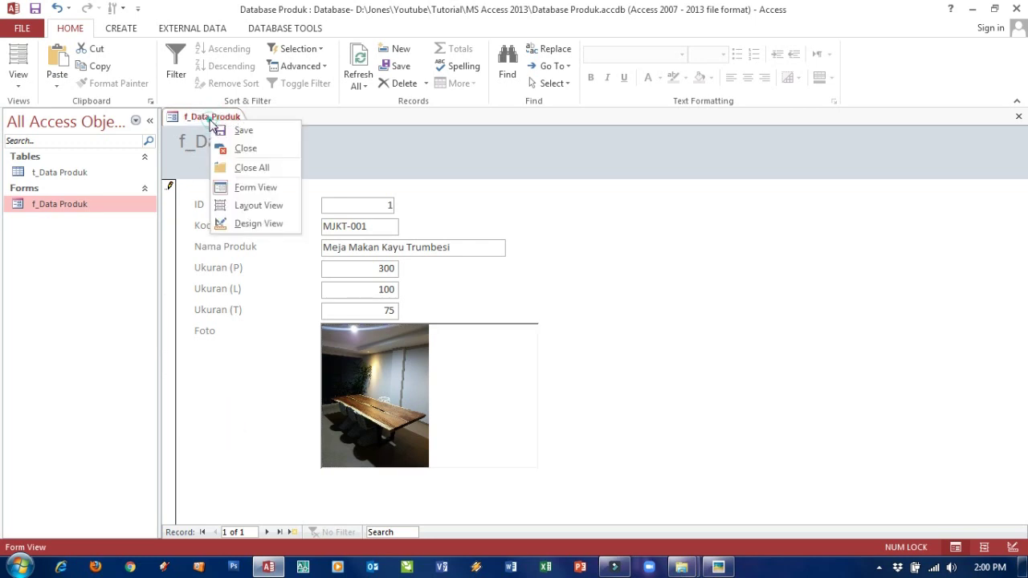
{"action": "left_click", "coordinate": [240, 224]}
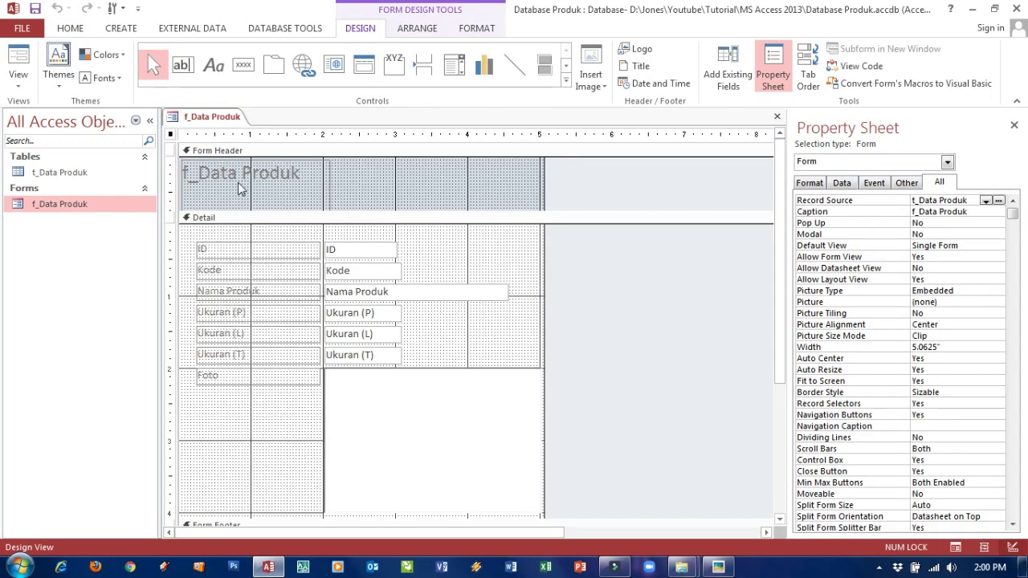
{"action": "left_click", "coordinate": [238, 183]}
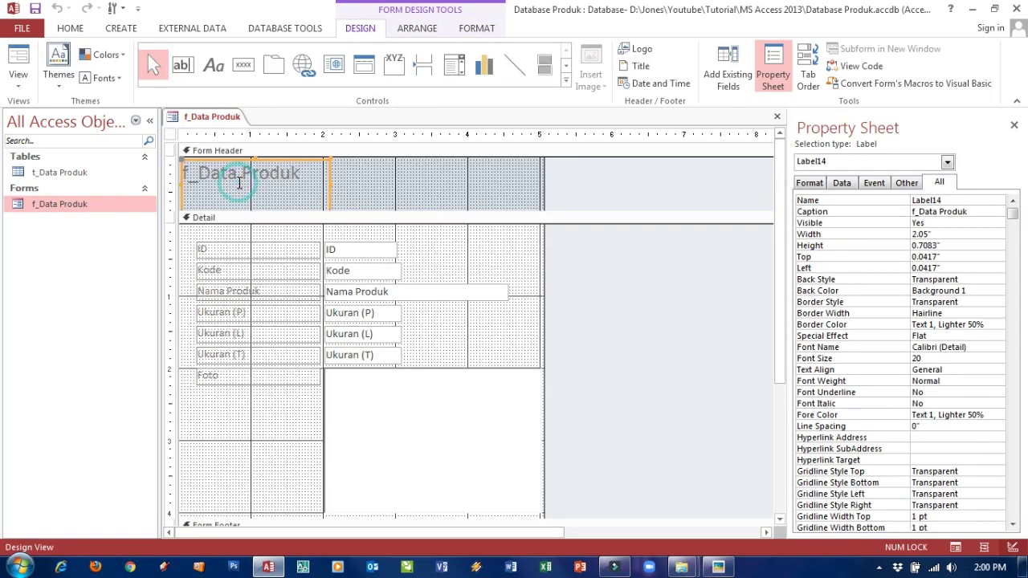
{"action": "left_click", "coordinate": [201, 175]}
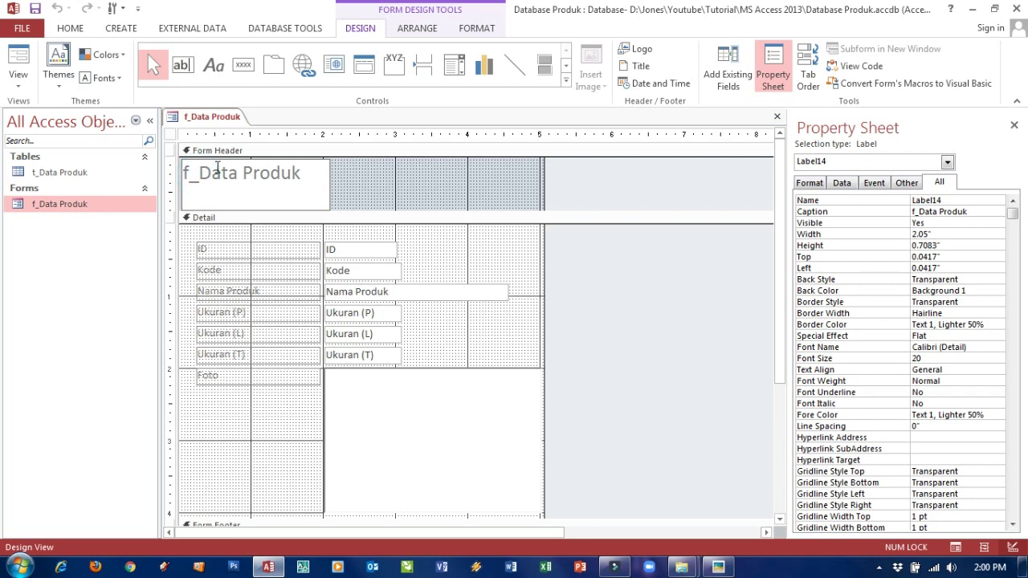
{"action": "key", "text": "BackSpace"}
{"action": "key", "text": "BackSpace"}
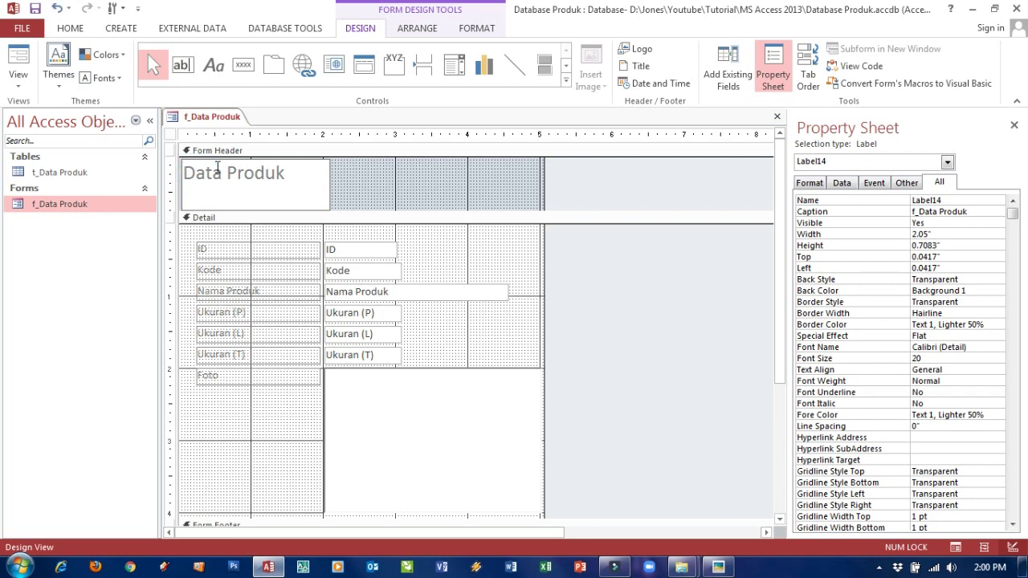
{"action": "left_click", "coordinate": [349, 172]}
{"action": "left_click", "coordinate": [304, 174]}
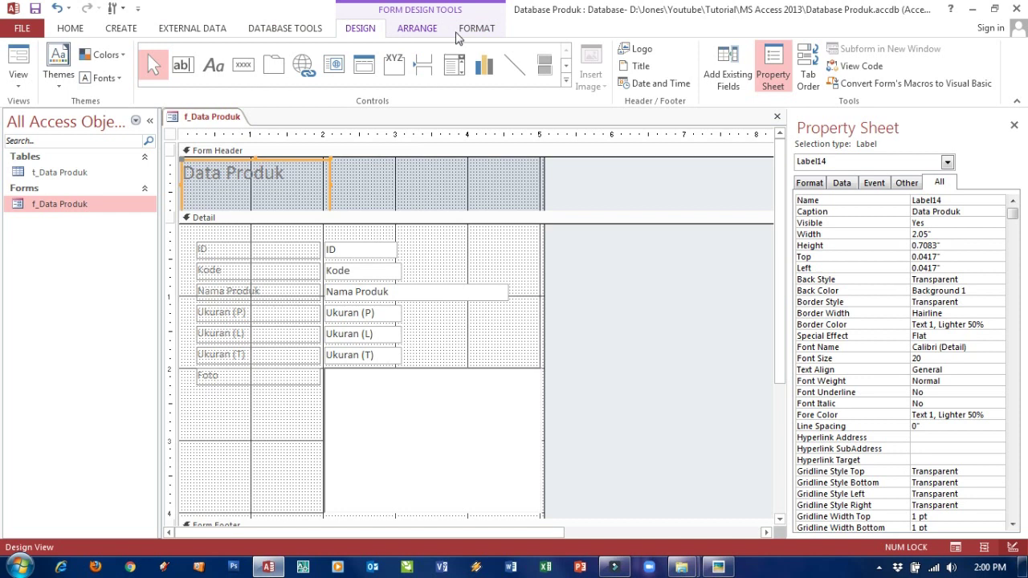
Set the font color of the Data Produk header title to Automatic black
{"action": "left_click", "coordinate": [70, 28]}
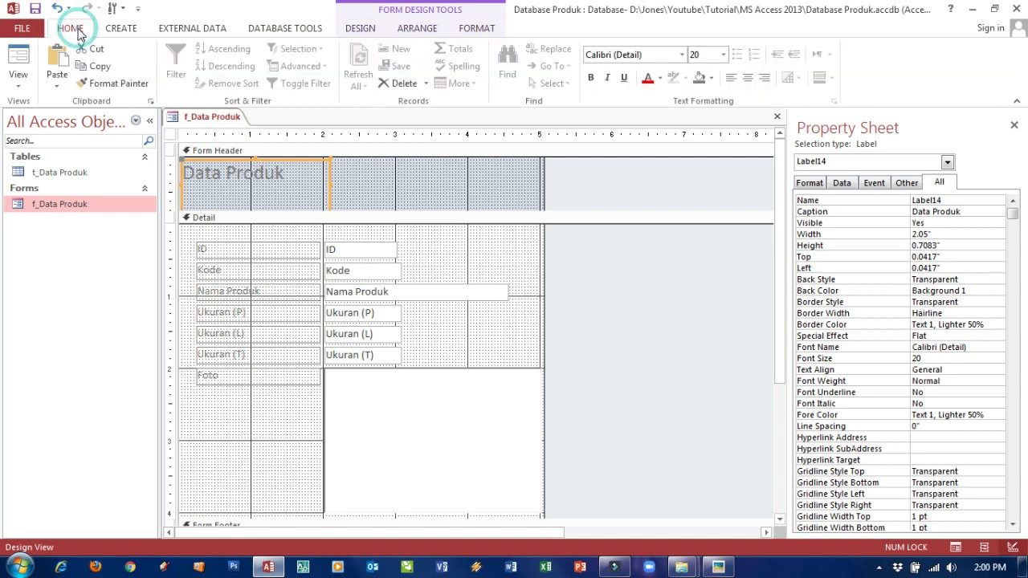
{"action": "left_click", "coordinate": [482, 27]}
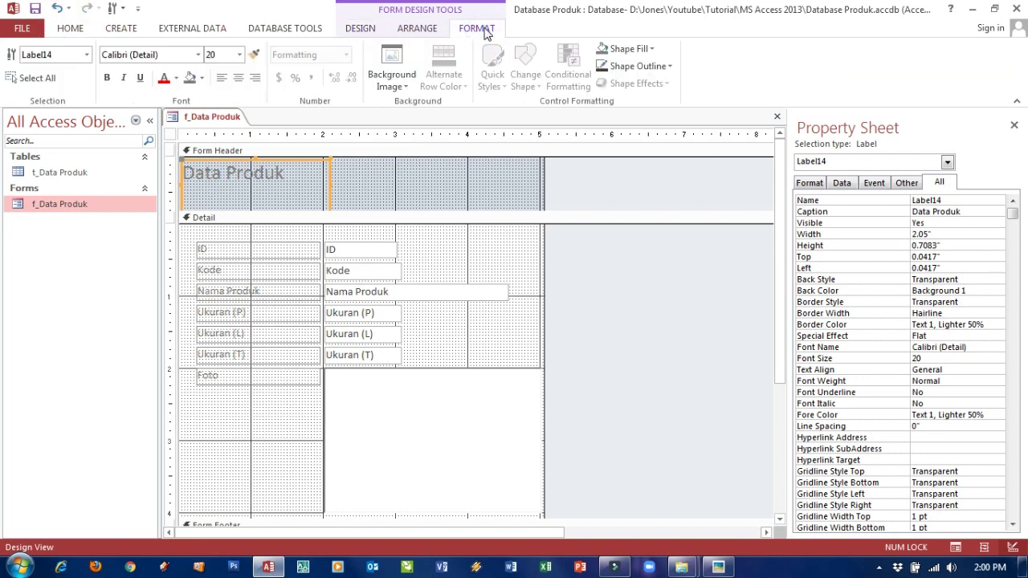
{"action": "left_click", "coordinate": [345, 31]}
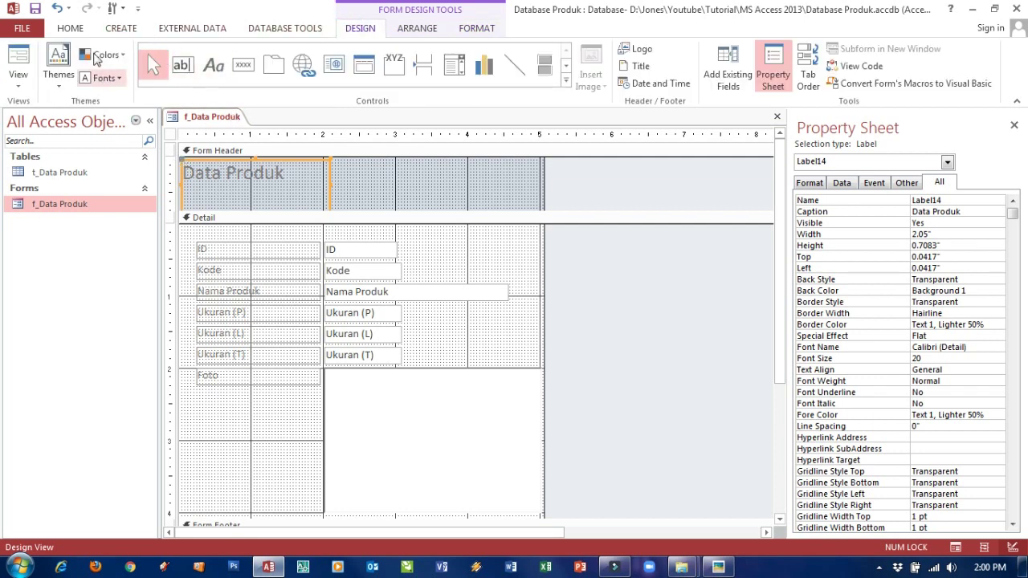
{"action": "left_click", "coordinate": [81, 30]}
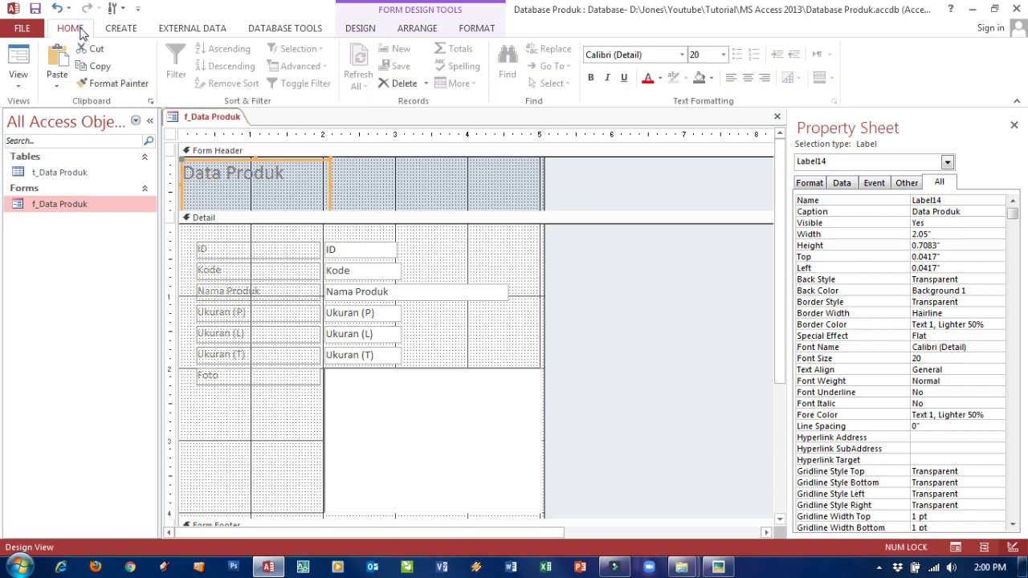
{"action": "left_click", "coordinate": [659, 83]}
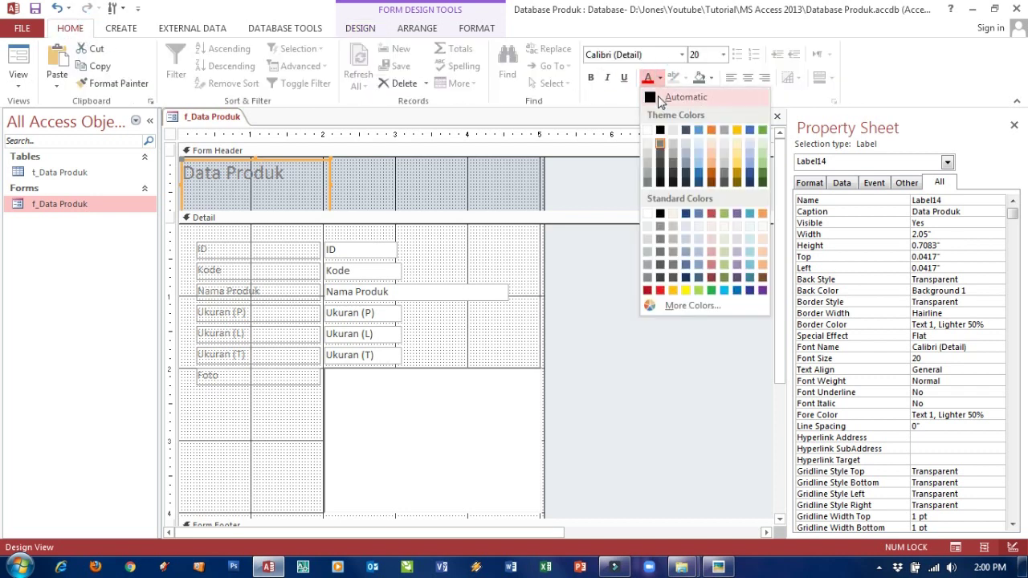
{"action": "left_click", "coordinate": [658, 97]}
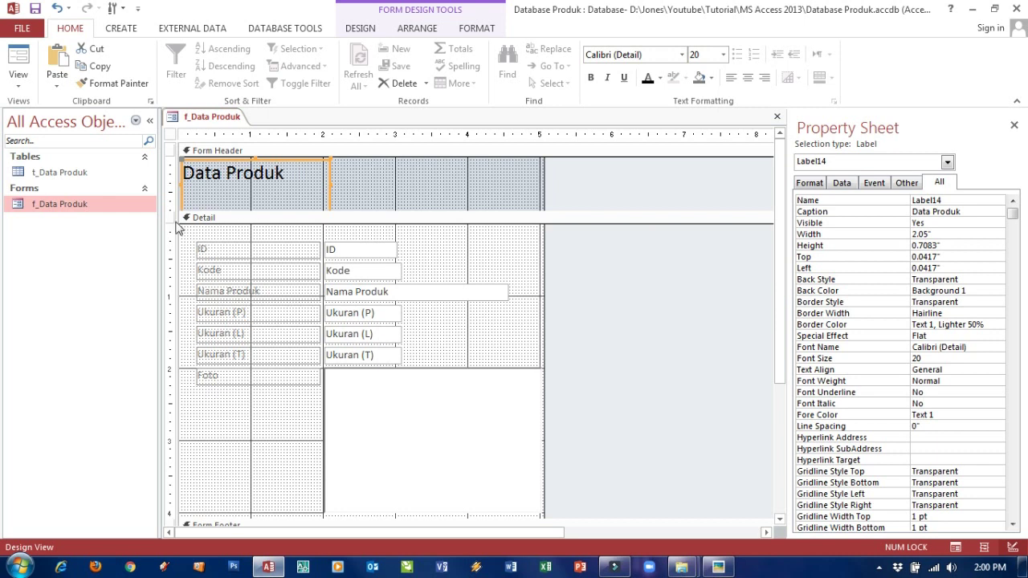
Apply the same black font color to all labels and fields in the Detail section
{"action": "left_click_drag", "start_coordinate": [173, 229], "coordinate": [169, 440]}
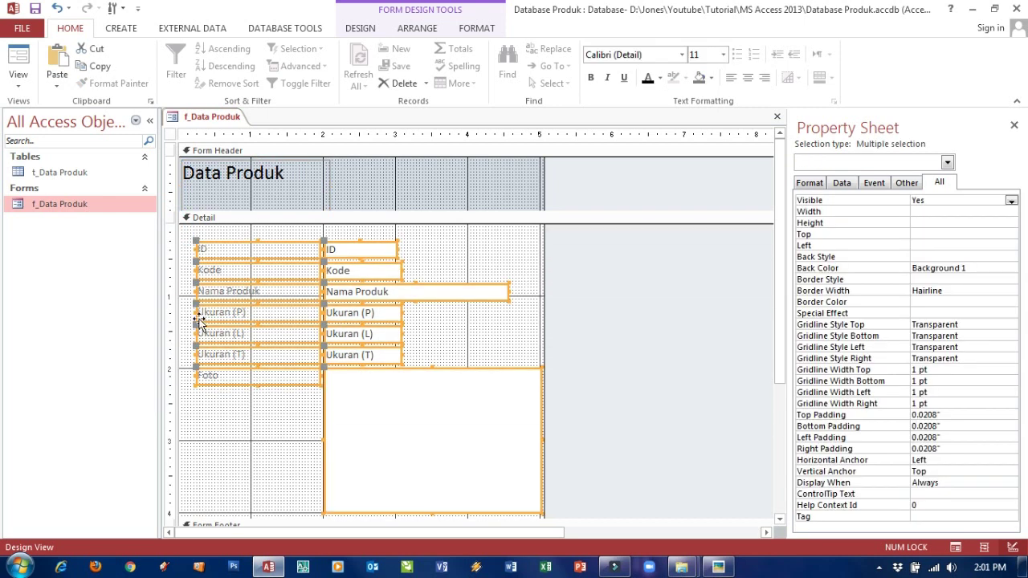
{"action": "left_click", "coordinate": [647, 78]}
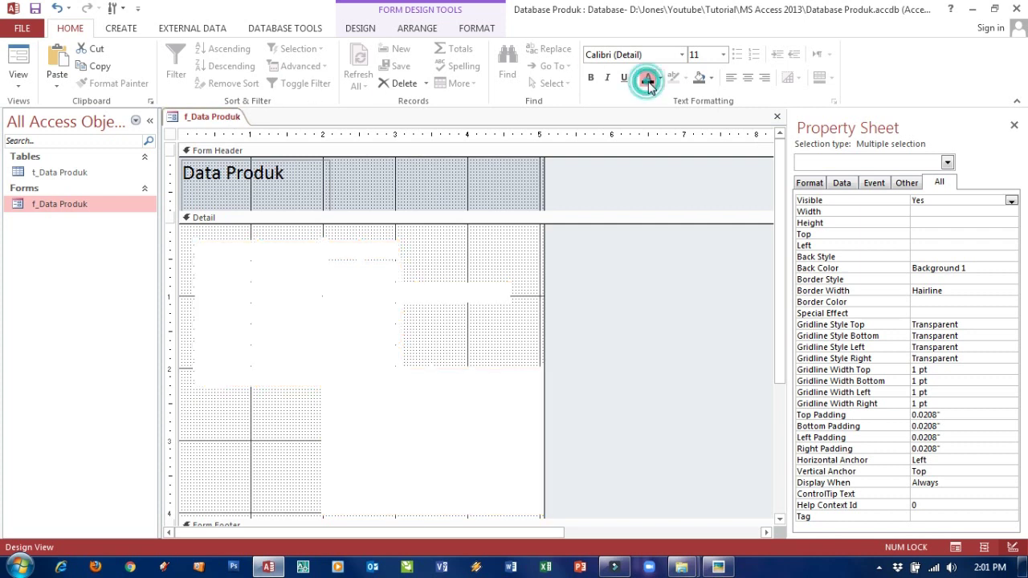
{"action": "left_click", "coordinate": [462, 268]}
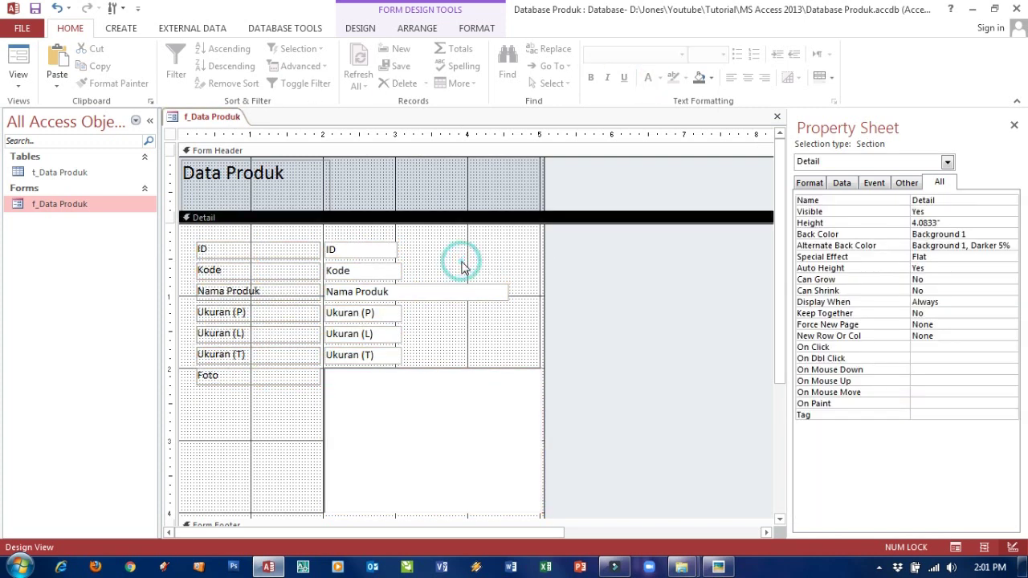
Try the Clip size mode on the Foto frame and check the picture in Form View
{"action": "left_click", "coordinate": [410, 409]}
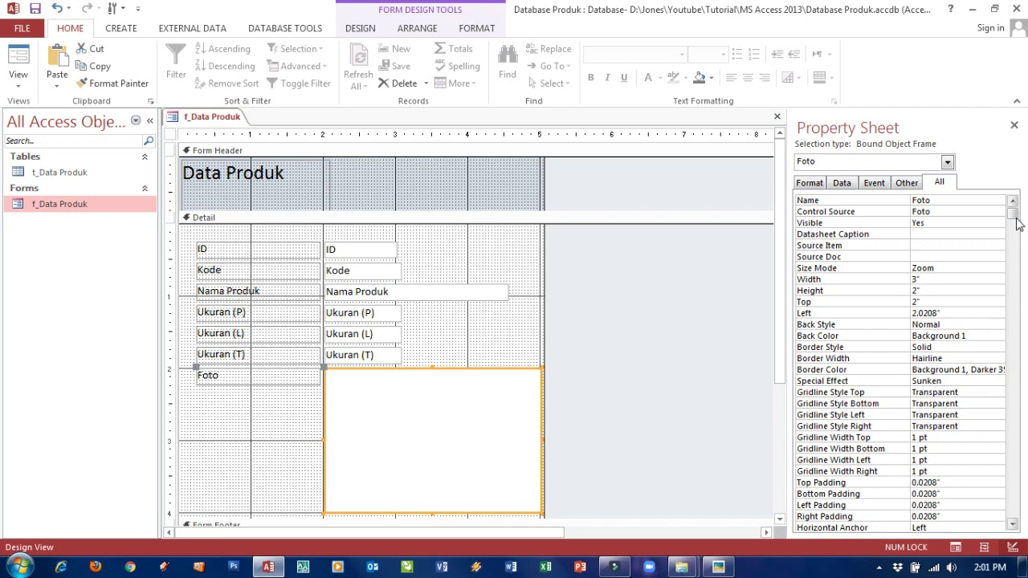
{"action": "left_click", "coordinate": [959, 268]}
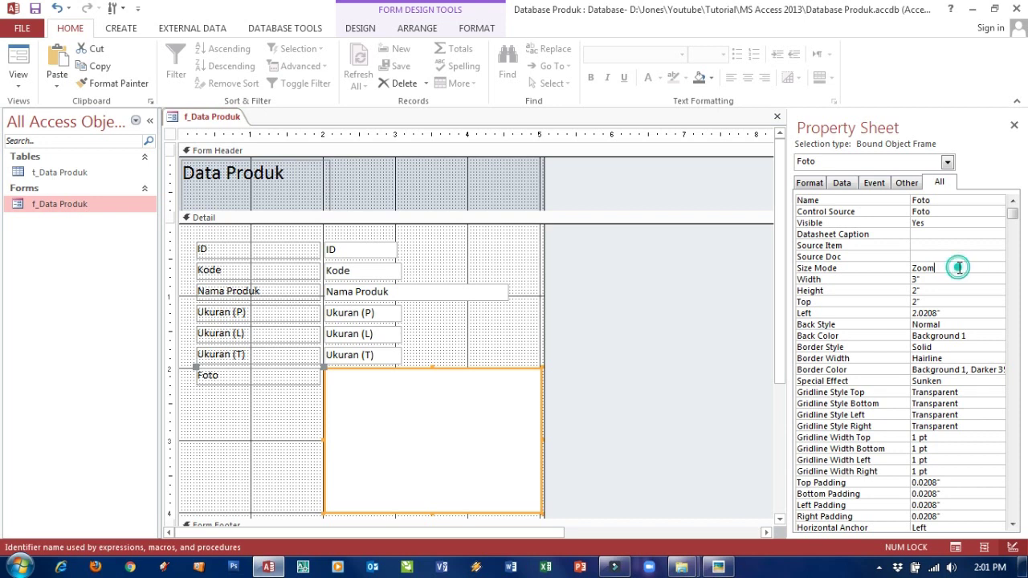
{"action": "left_click", "coordinate": [999, 269]}
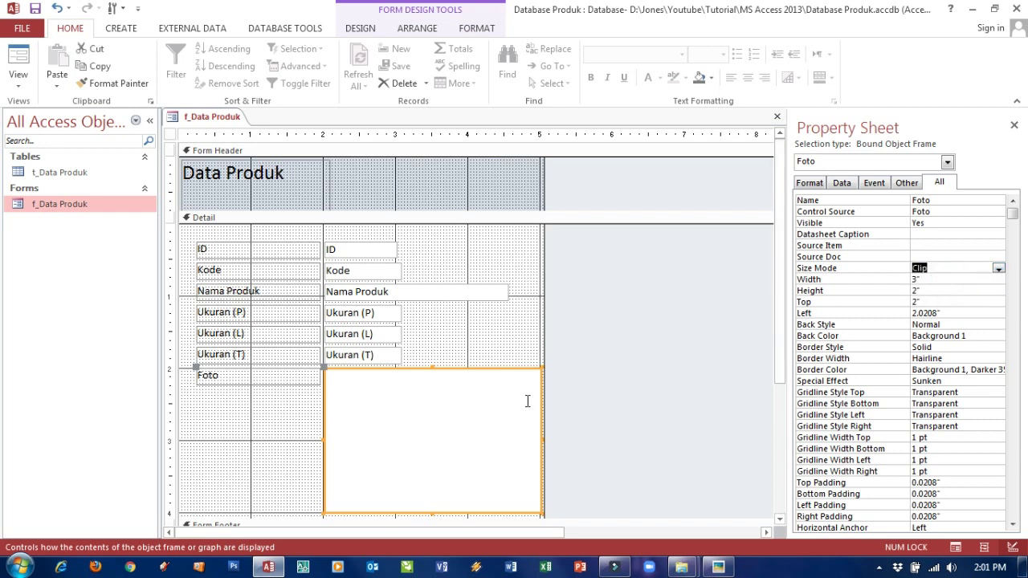
{"action": "left_click", "coordinate": [470, 429]}
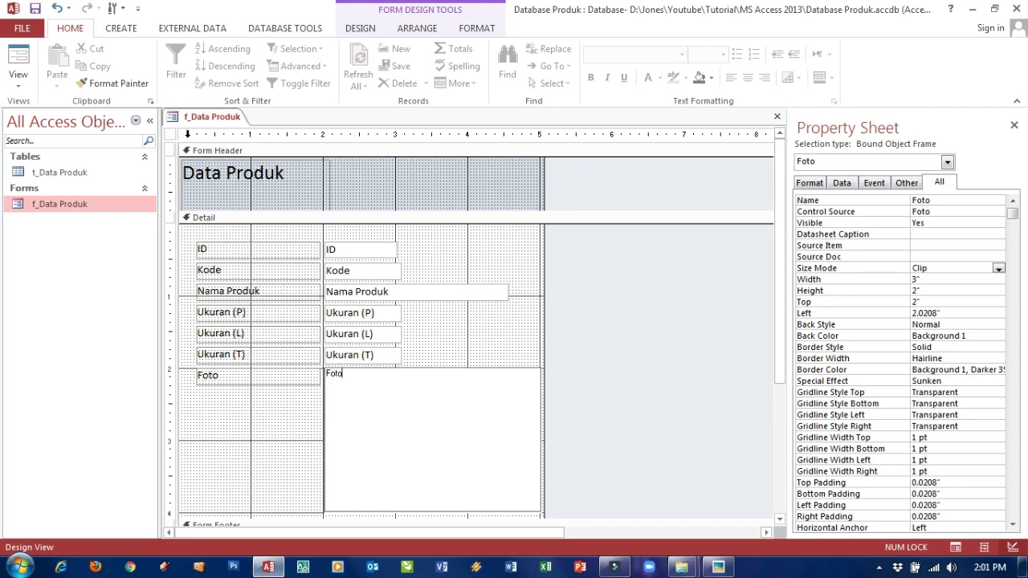
{"action": "left_click", "coordinate": [17, 63]}
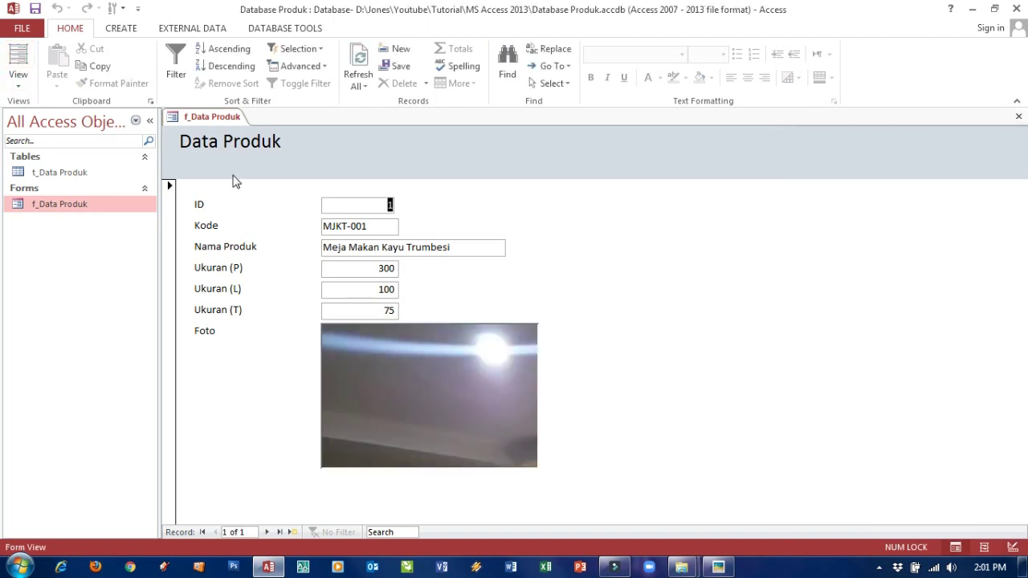
Return the form to Design View and set the Foto frame's Size Mode to Stretch
{"action": "right_click", "coordinate": [191, 121]}
{"action": "left_click", "coordinate": [229, 218]}
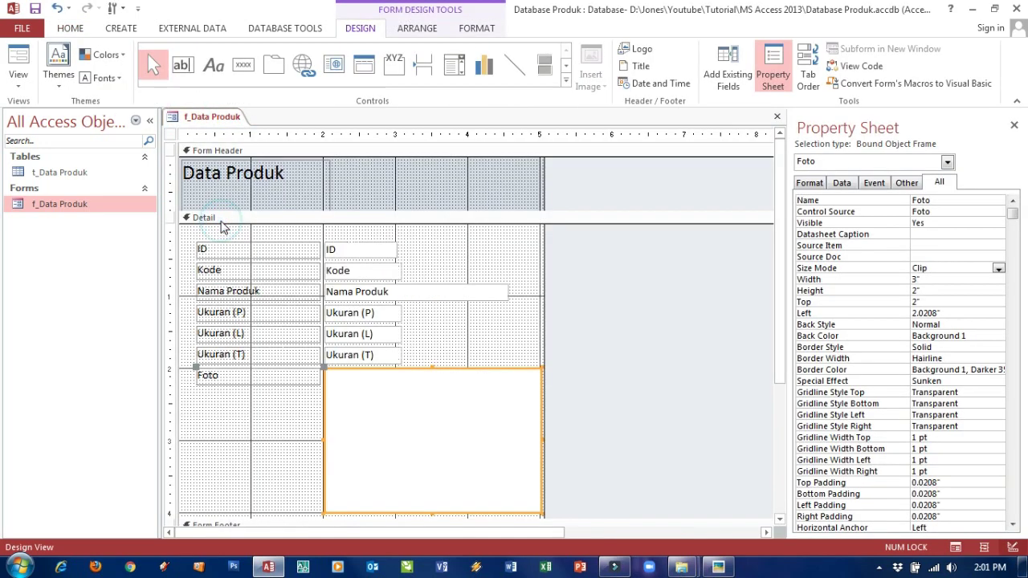
{"action": "left_click", "coordinate": [1000, 269]}
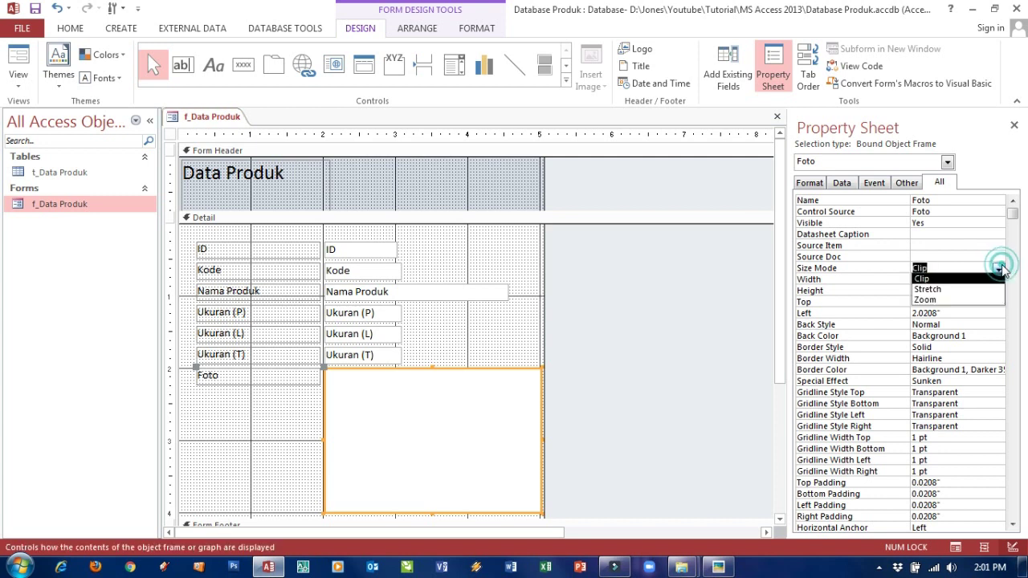
{"action": "left_click", "coordinate": [976, 289]}
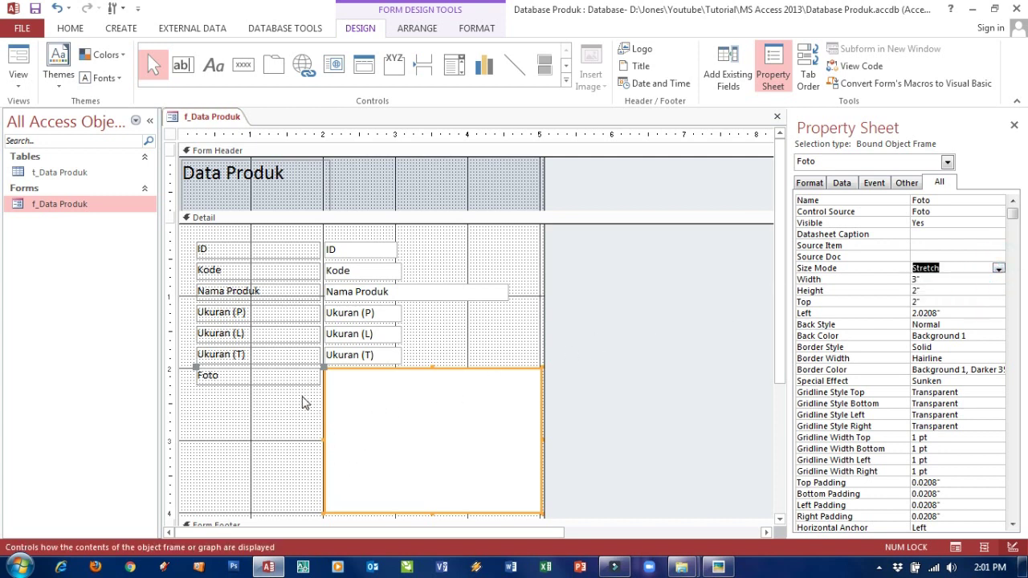
Shrink the Foto frame from its lower-left corner to about 1.9 by 1.58 inches and delete its Foto label
{"action": "left_click", "coordinate": [293, 470]}
{"action": "scroll", "coordinate": [320, 459], "scroll_direction": "down", "scroll_amount": 2}
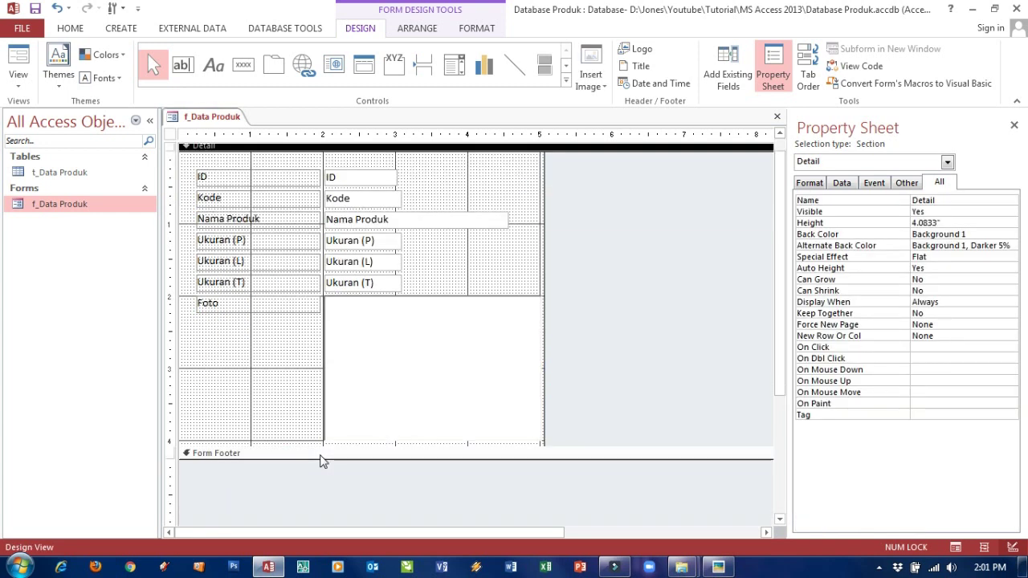
{"action": "left_click", "coordinate": [336, 414]}
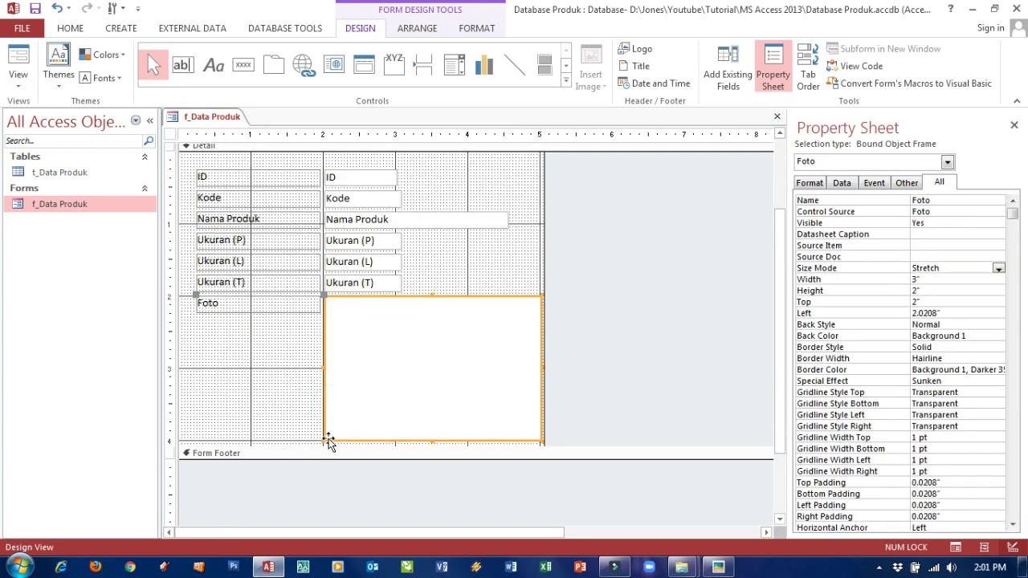
{"action": "left_click_drag", "start_coordinate": [320, 441], "coordinate": [402, 411]}
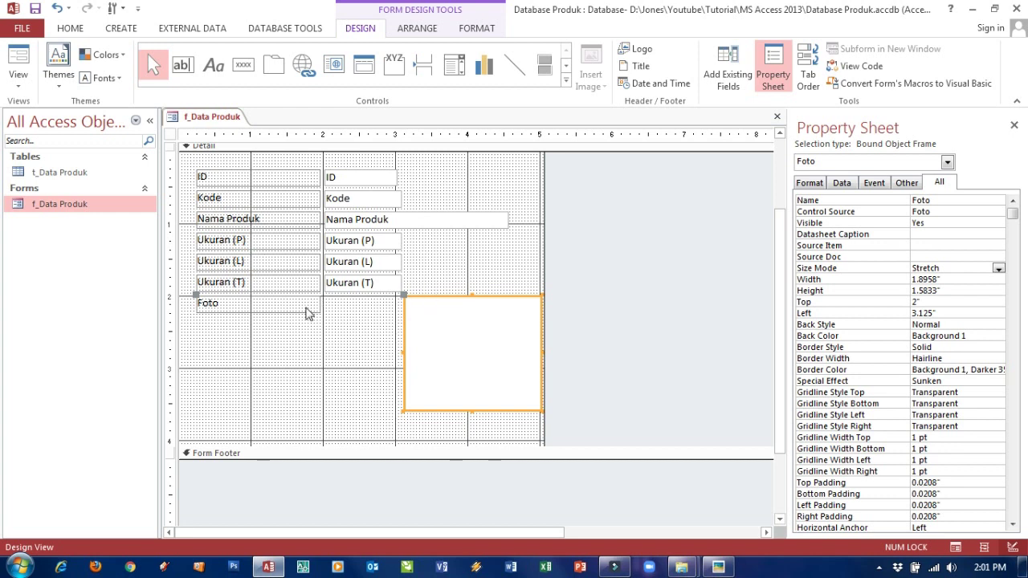
{"action": "left_click", "coordinate": [292, 311]}
{"action": "key", "text": "Delete"}
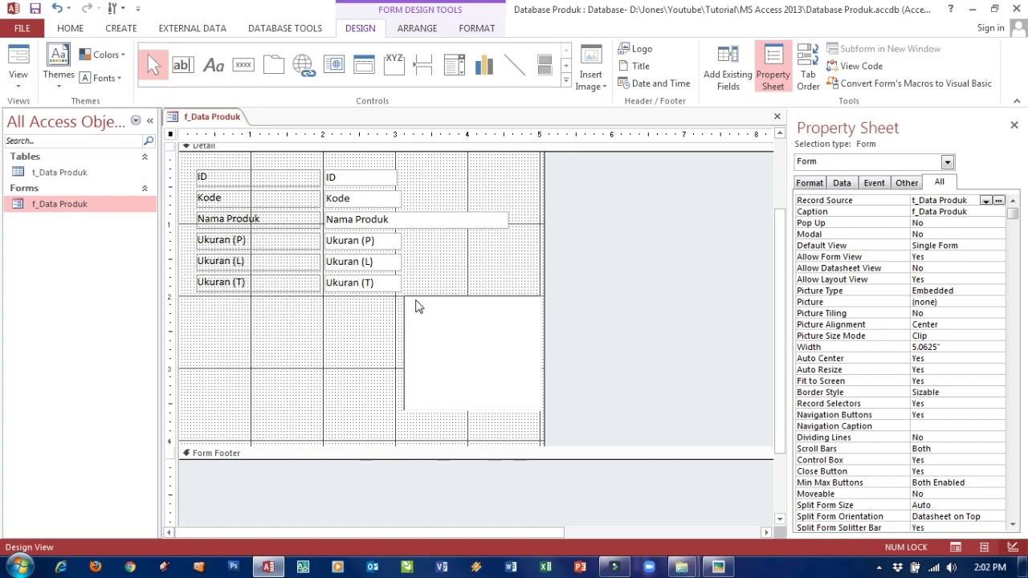
Move the Foto frame up beside the Ukuran fields, to about Top 1.13" and Left 3.08", and show the form in Form View
{"action": "left_click", "coordinate": [439, 299]}
{"action": "left_click_drag", "start_coordinate": [439, 298], "coordinate": [438, 236]}
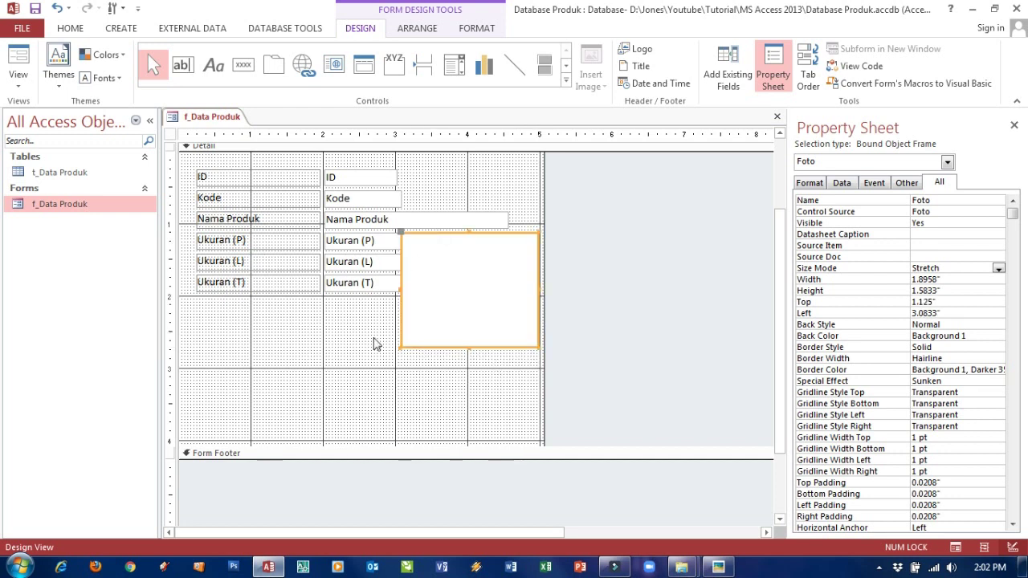
{"action": "left_click", "coordinate": [359, 373]}
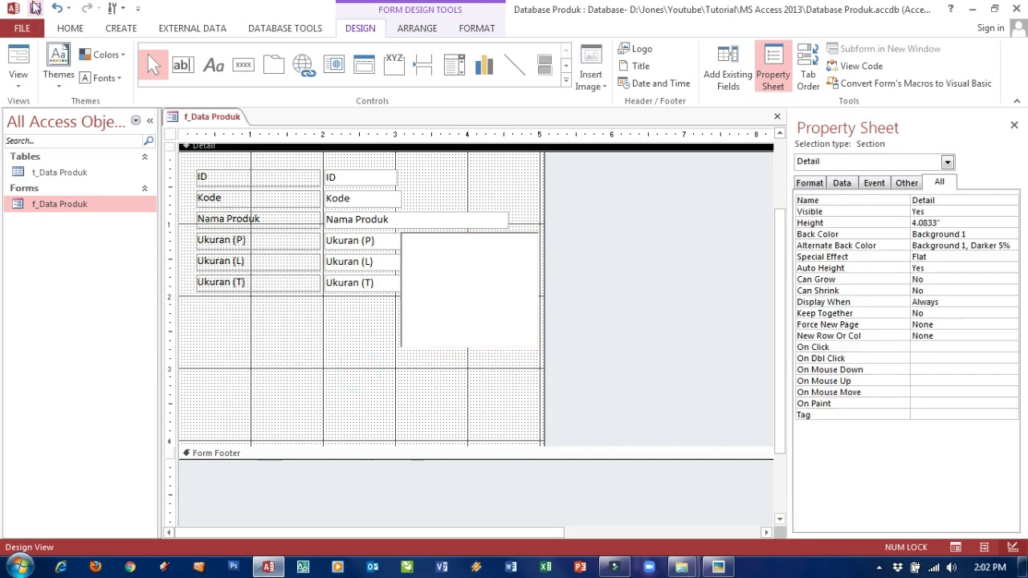
{"action": "left_click", "coordinate": [16, 53]}
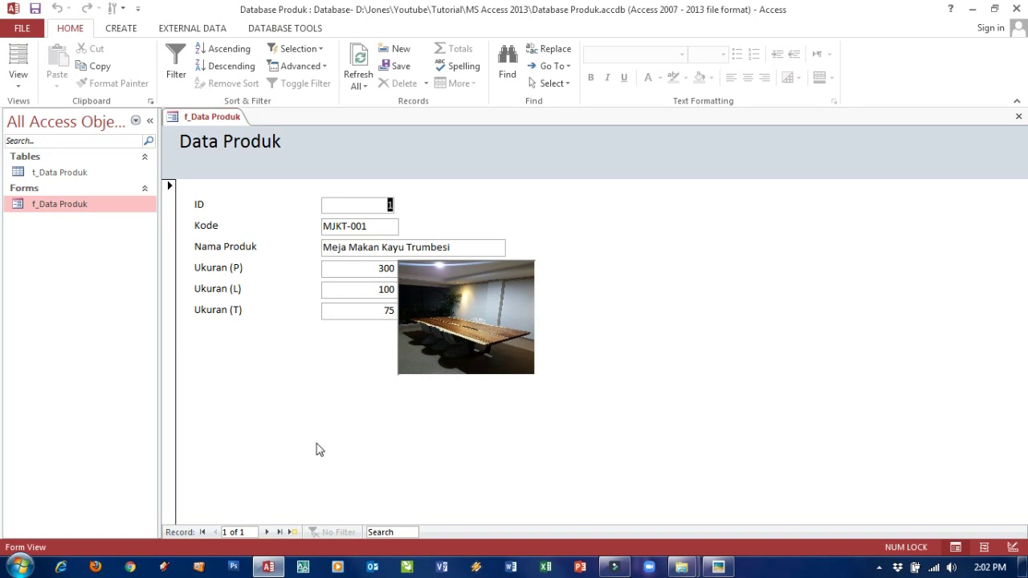
Start a new product record with Kode KRMJT-001 and Nama Produk Kursi Makan Jati
{"action": "left_click", "coordinate": [291, 532]}
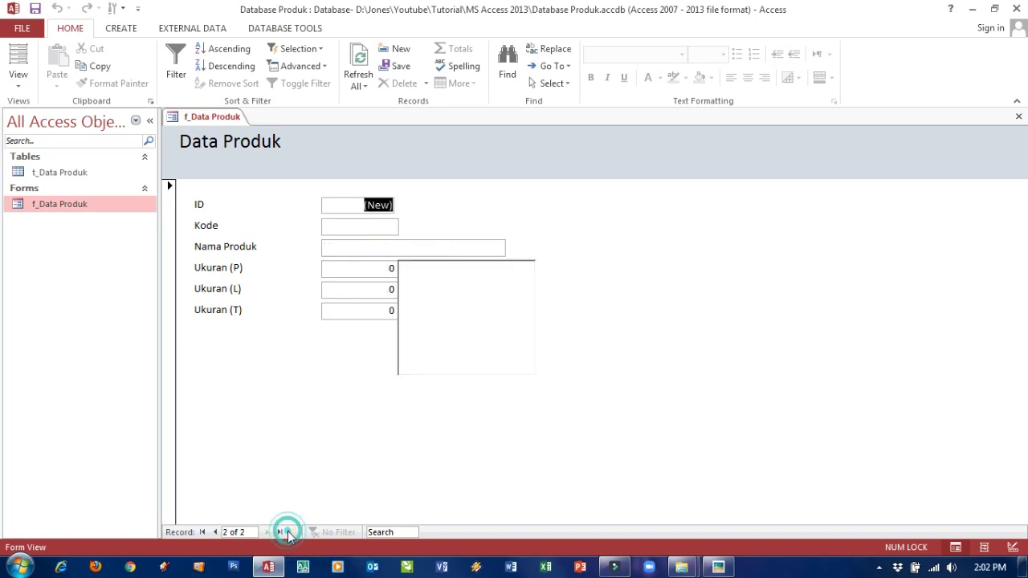
{"action": "left_click", "coordinate": [350, 224]}
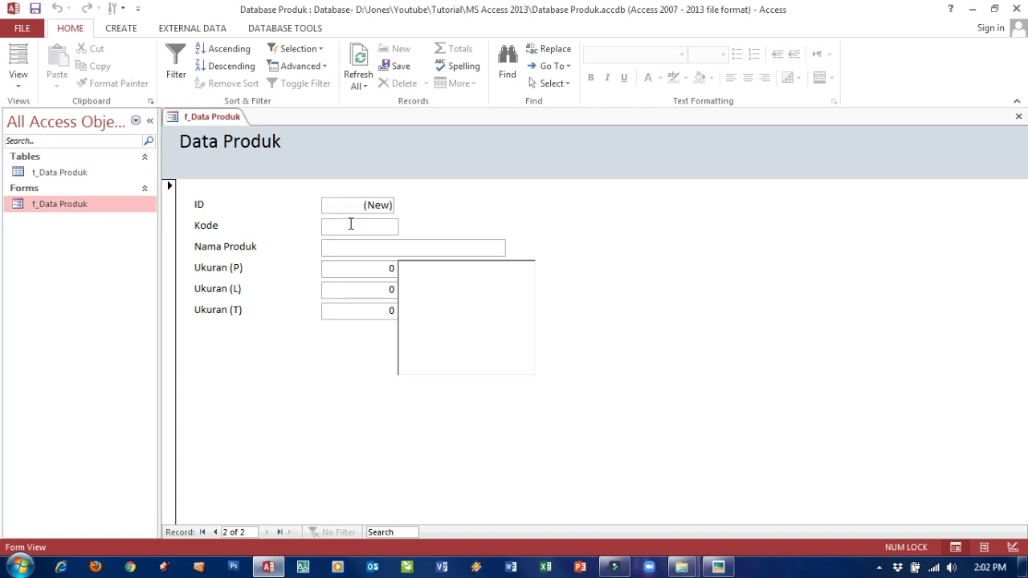
{"action": "type", "text": "KRM"}
{"action": "type", "text": "J1"}
{"action": "type", "text": "-00"}
{"action": "type", "text": "1"}
{"action": "left_click", "coordinate": [352, 245]}
{"action": "type", "text": "Kursi Makan Ka"}
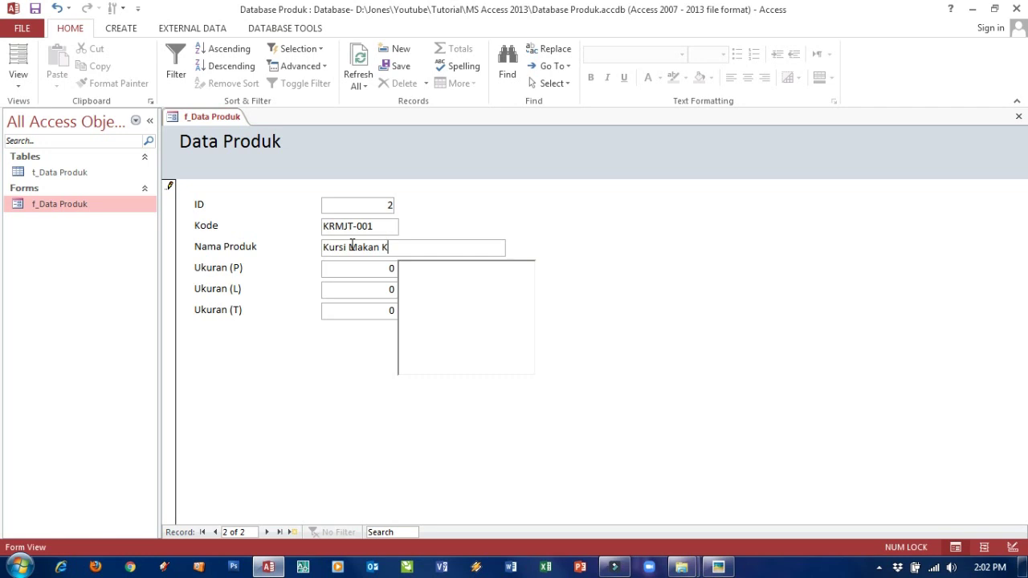
{"action": "key", "text": "BackSpace"}
{"action": "type", "text": "Jati"}
Set the chair record's Ukuran (P) to 80, Ukuran (L) to 55 and Ukuran (T) to 50
{"action": "double_click", "coordinate": [383, 269]}
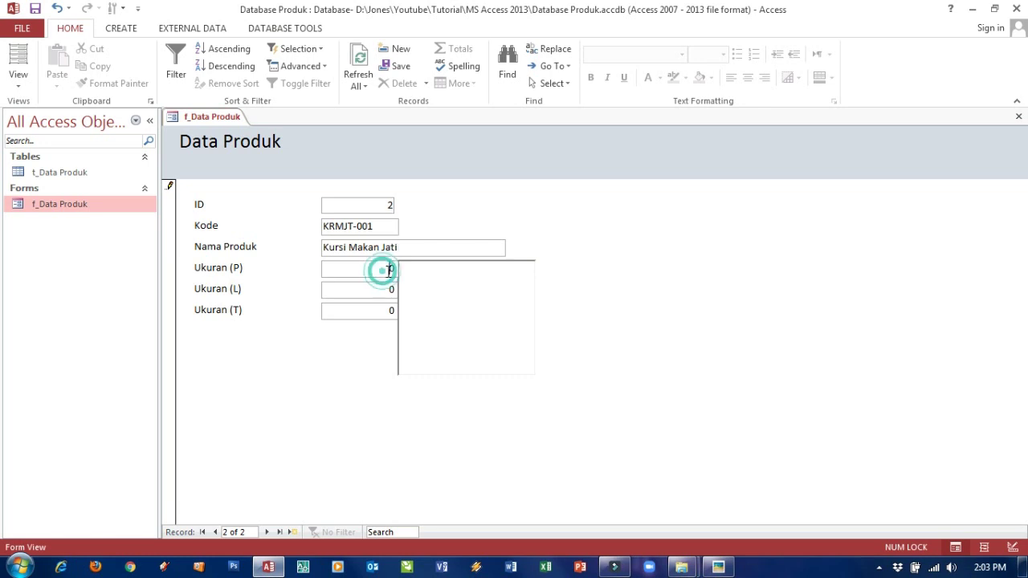
{"action": "type", "text": "80"}
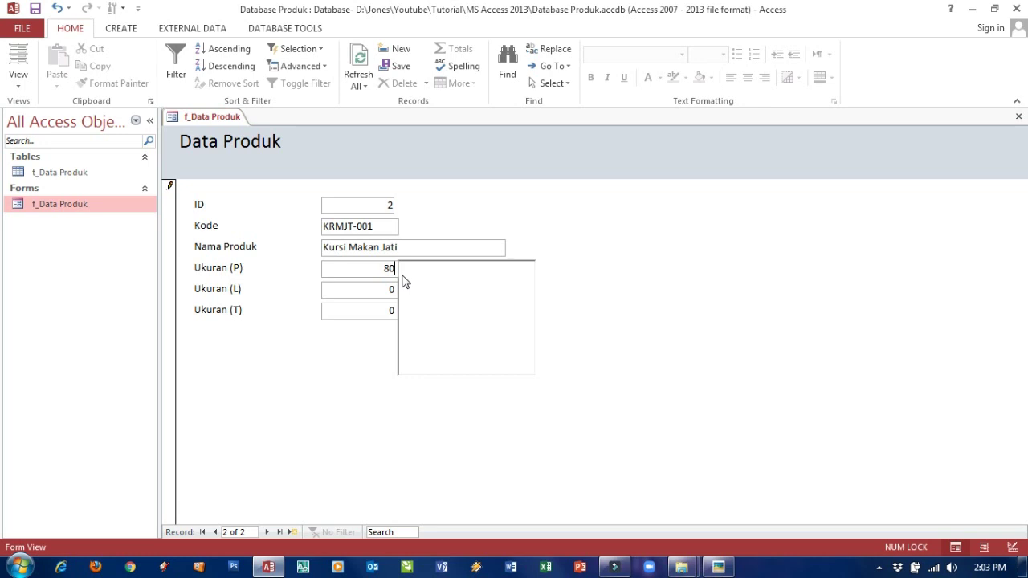
{"action": "double_click", "coordinate": [391, 290]}
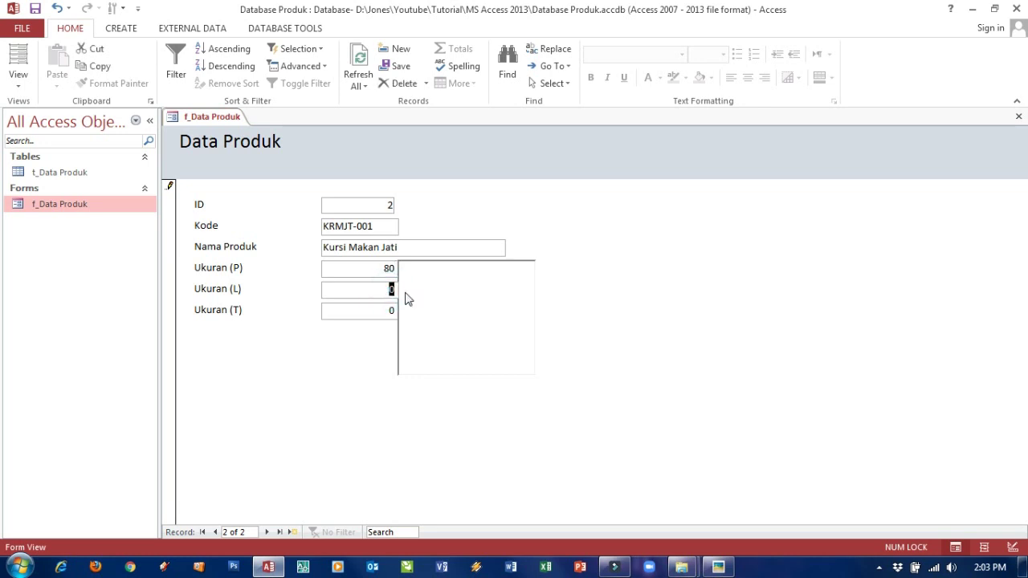
{"action": "type", "text": "55"}
{"action": "double_click", "coordinate": [392, 310]}
{"action": "type", "text": "50"}
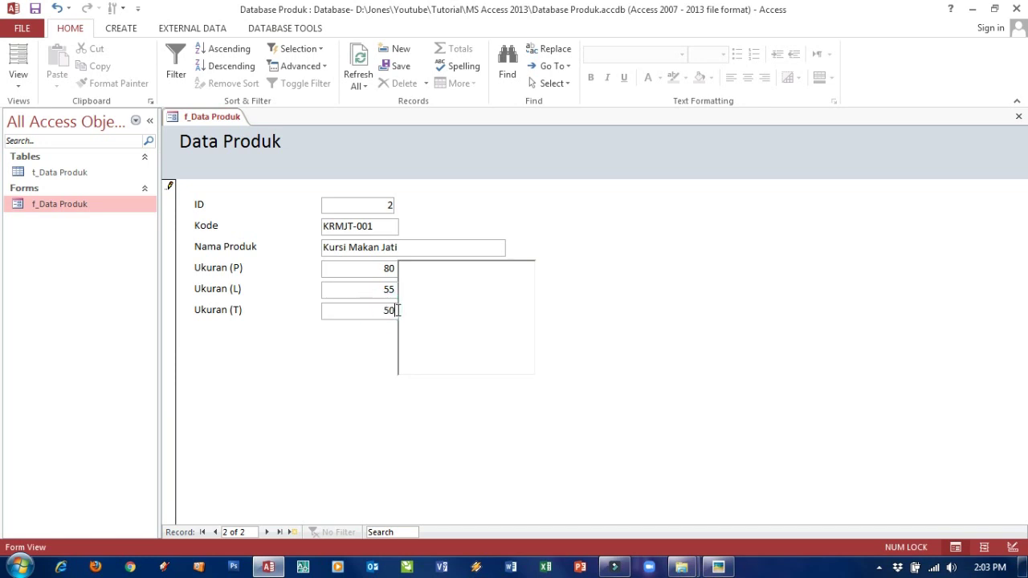
Select the record's empty Foto field and switch to the Dining Set folder in Windows Explorer to look for a picture
{"action": "left_click", "coordinate": [436, 333]}
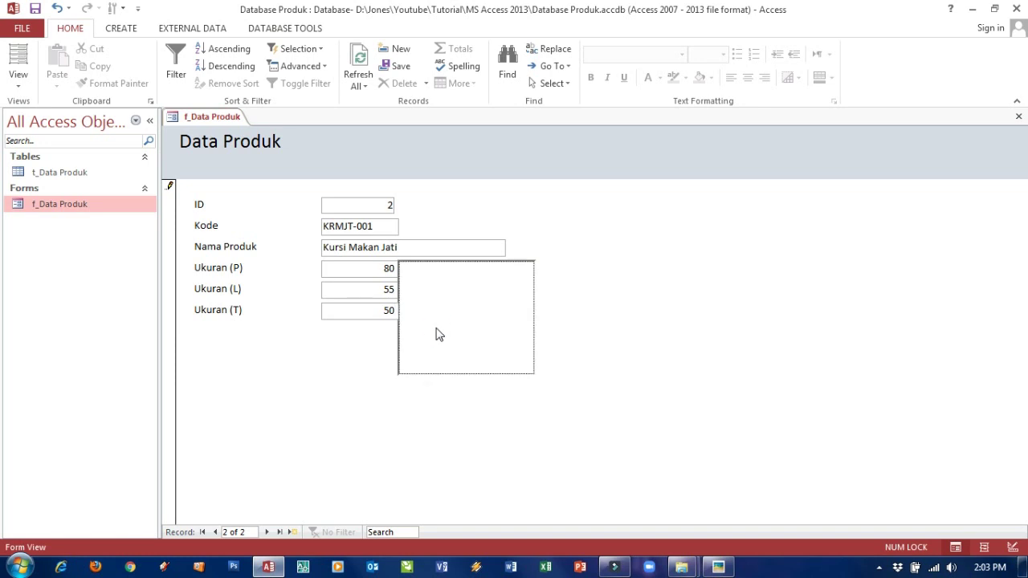
{"action": "right_click", "coordinate": [722, 567]}
{"action": "left_click", "coordinate": [681, 532]}
{"action": "mouse_move", "coordinate": [683, 568]}
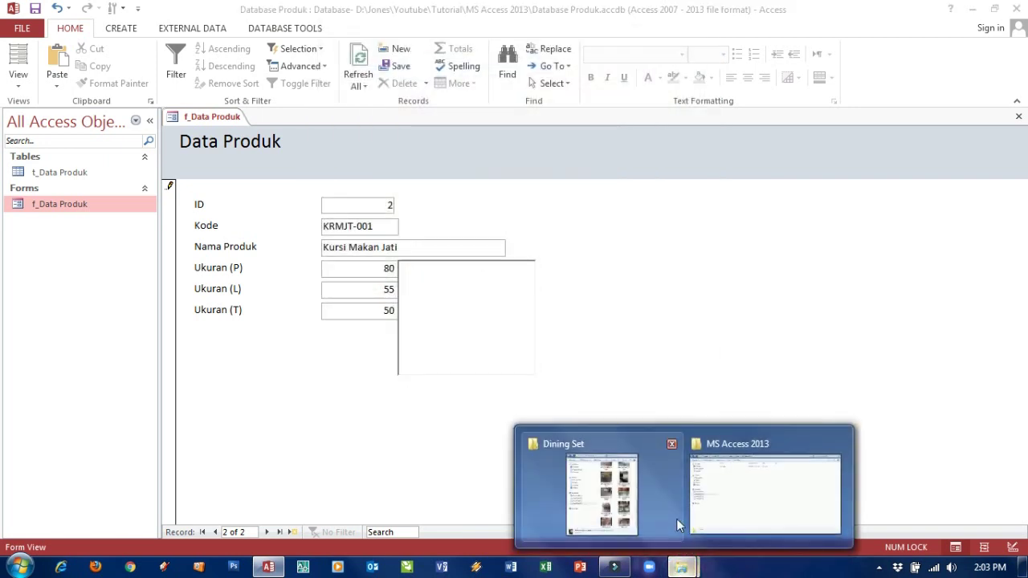
{"action": "left_click", "coordinate": [611, 502]}
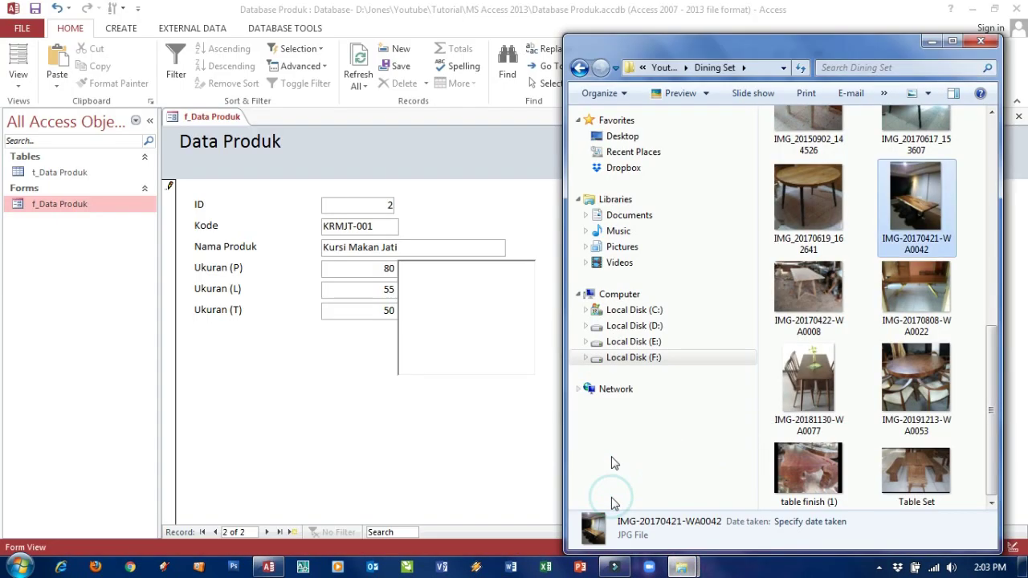
{"action": "left_click", "coordinate": [827, 214]}
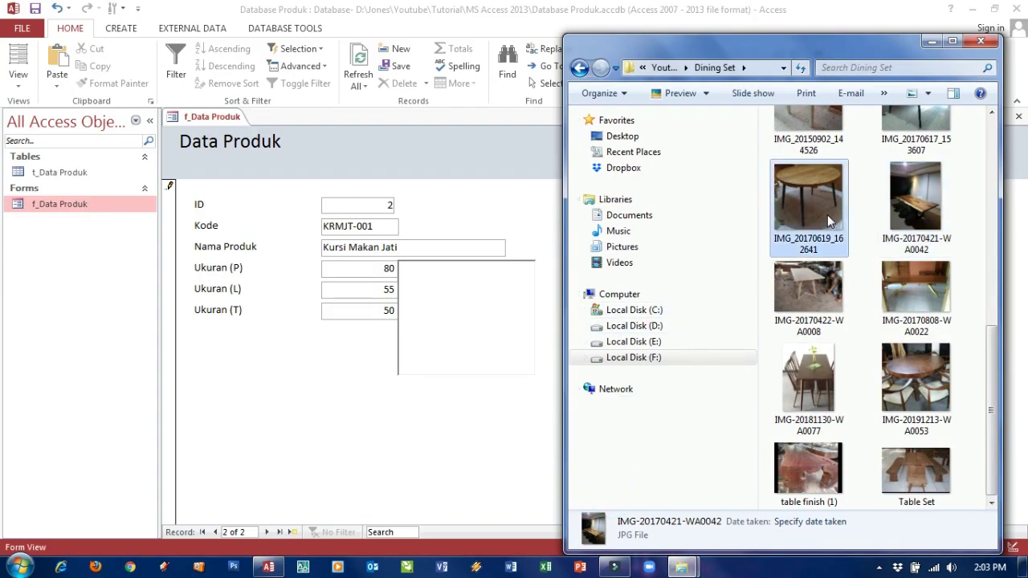
Go up to the Youtube folder, find the Armchair (1) picture and open it in the photo viewer
{"action": "left_click", "coordinate": [661, 65]}
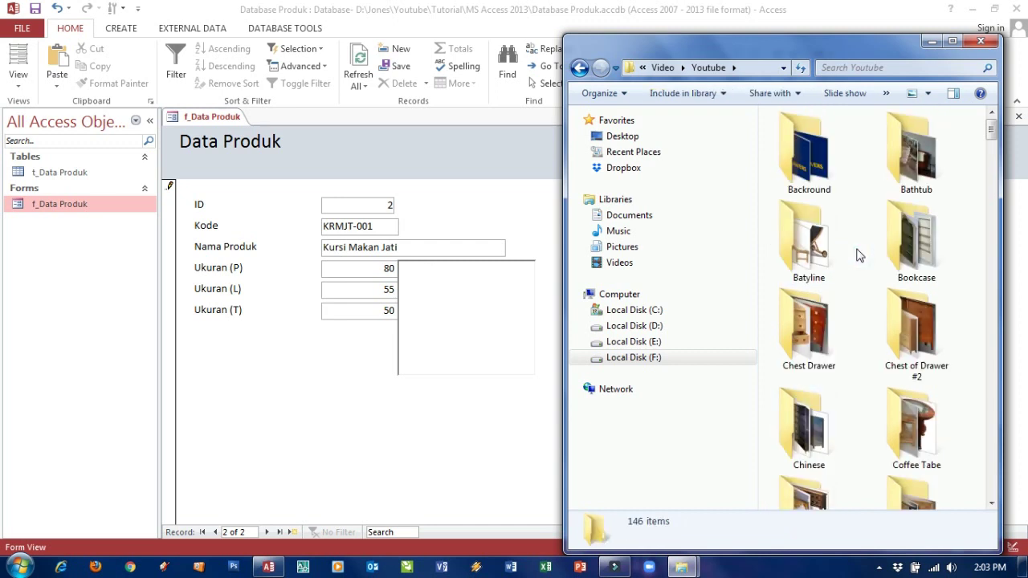
{"action": "scroll", "coordinate": [859, 256], "scroll_direction": "down", "scroll_amount": 10}
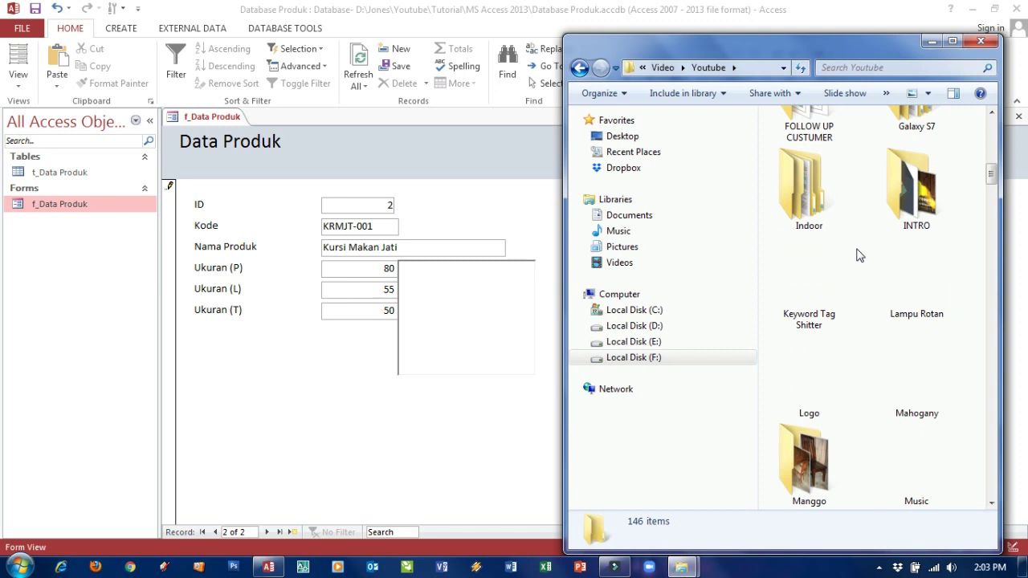
{"action": "scroll", "coordinate": [859, 256], "scroll_direction": "down", "scroll_amount": 3}
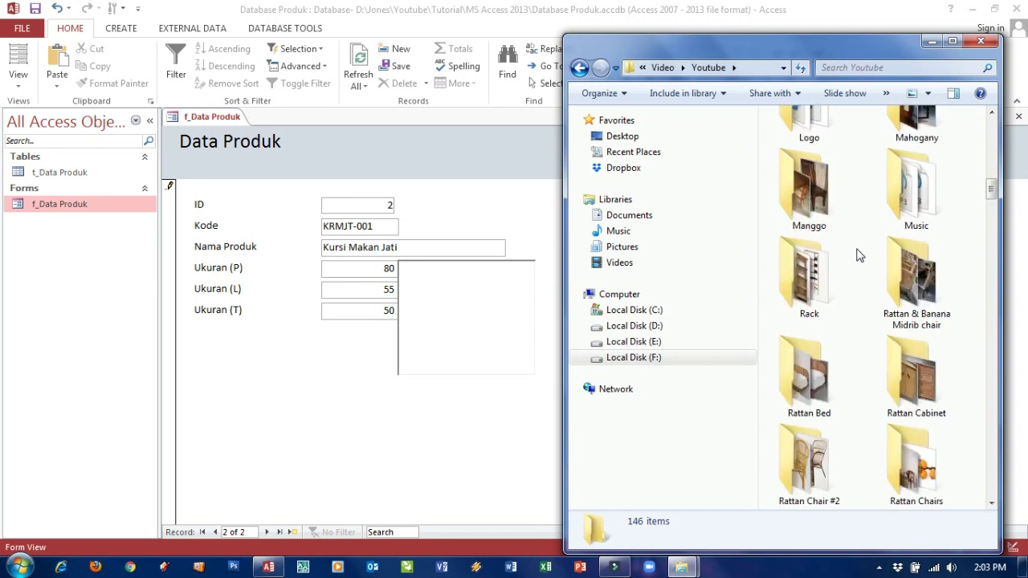
{"action": "scroll", "coordinate": [860, 255], "scroll_direction": "down", "scroll_amount": 6}
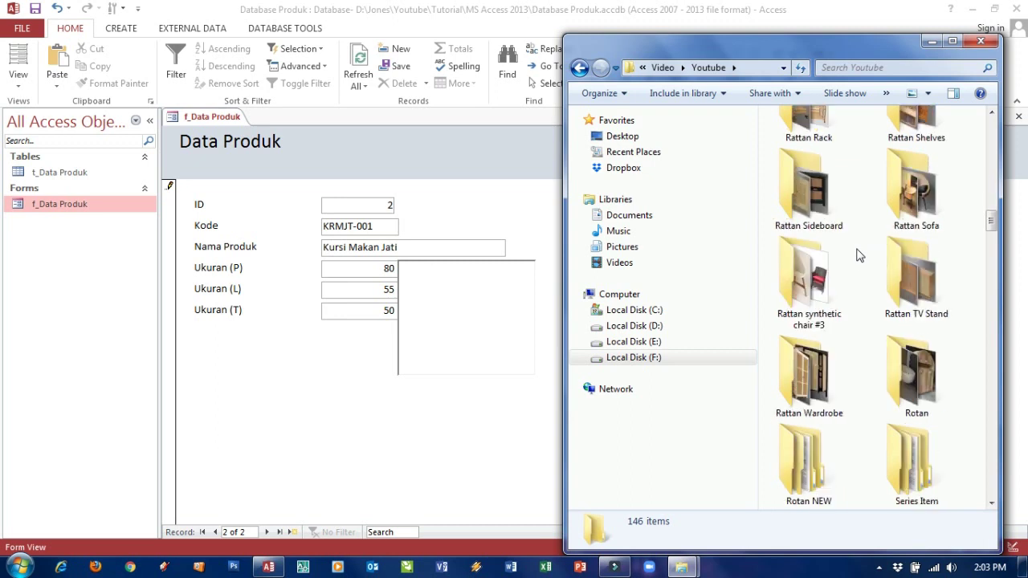
{"action": "scroll", "coordinate": [857, 255], "scroll_direction": "down", "scroll_amount": 3}
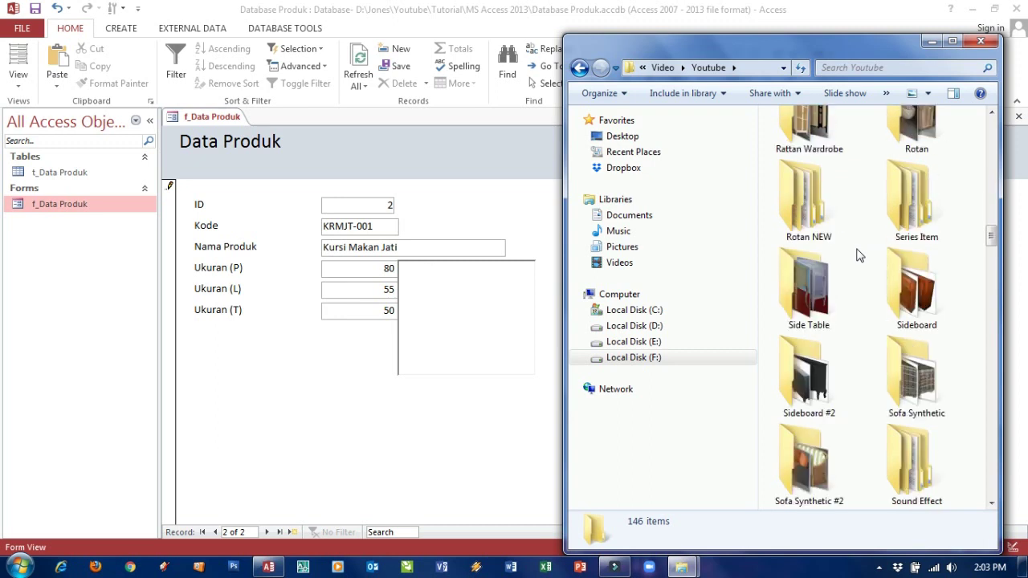
{"action": "scroll", "coordinate": [859, 255], "scroll_direction": "up", "scroll_amount": 3}
{"action": "scroll", "coordinate": [860, 255], "scroll_direction": "down", "scroll_amount": 3}
{"action": "scroll", "coordinate": [857, 254], "scroll_direction": "down", "scroll_amount": 3}
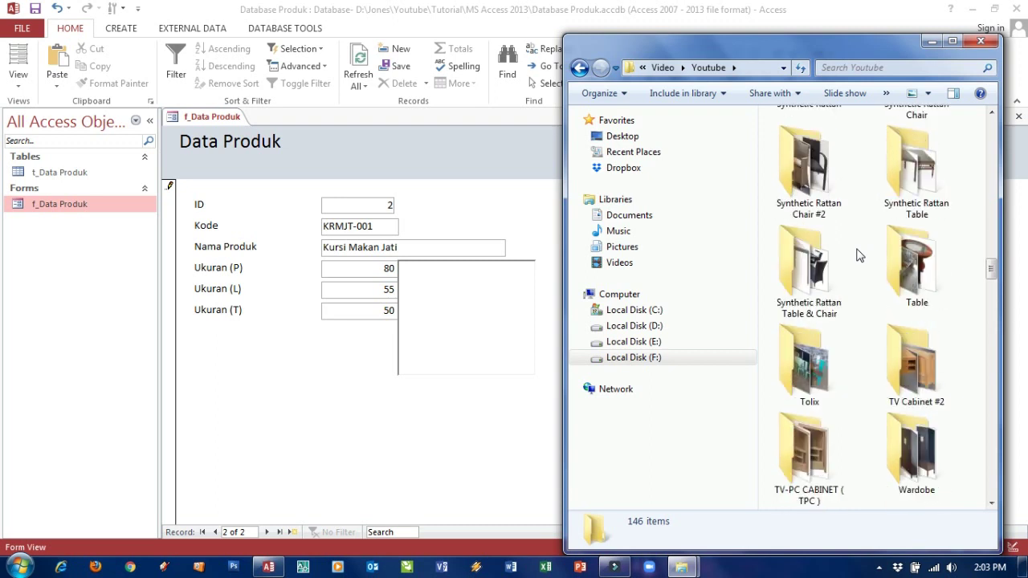
{"action": "scroll", "coordinate": [859, 256], "scroll_direction": "down", "scroll_amount": 3}
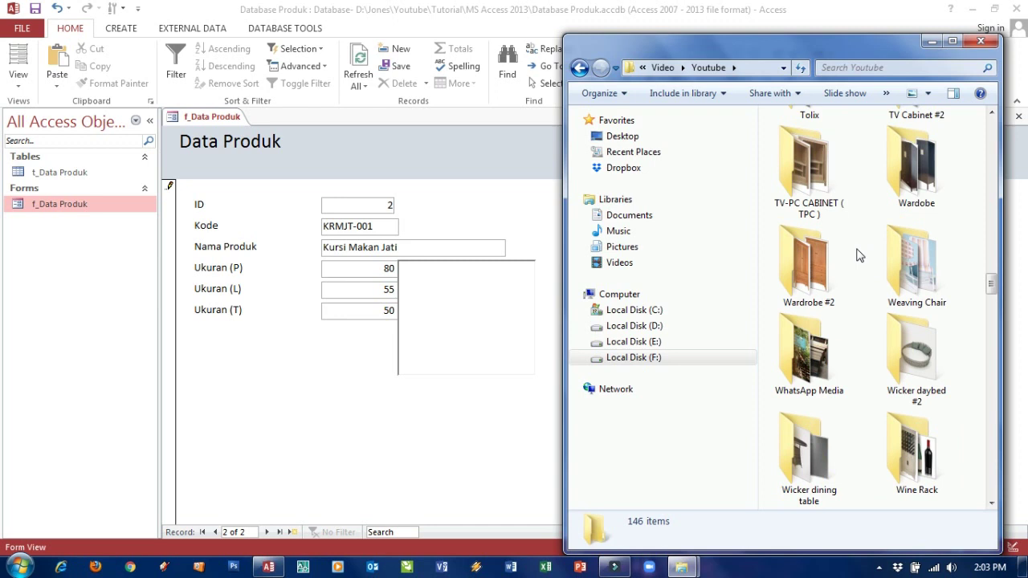
{"action": "scroll", "coordinate": [860, 255], "scroll_direction": "down", "scroll_amount": 3}
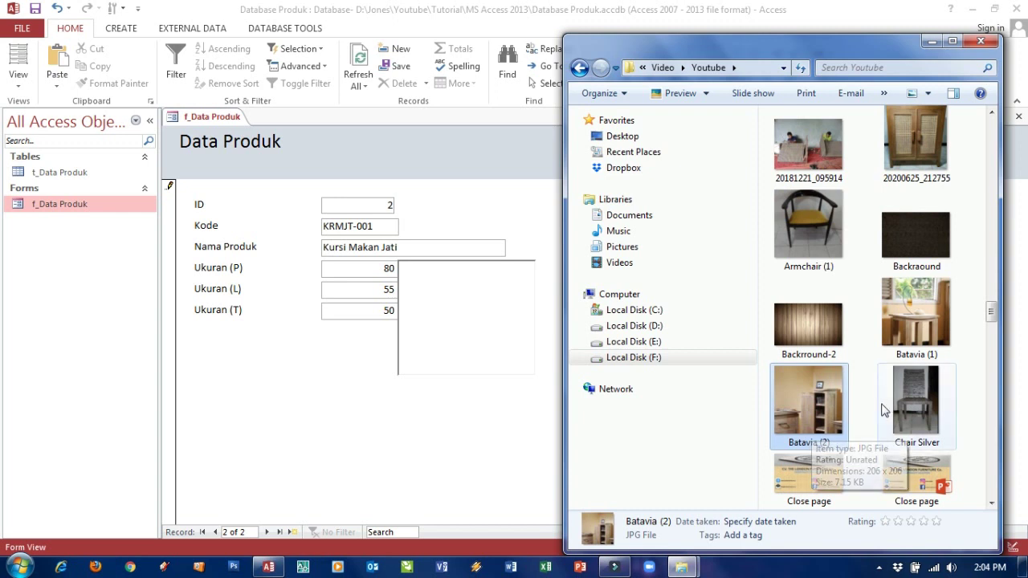
{"action": "left_click", "coordinate": [821, 225]}
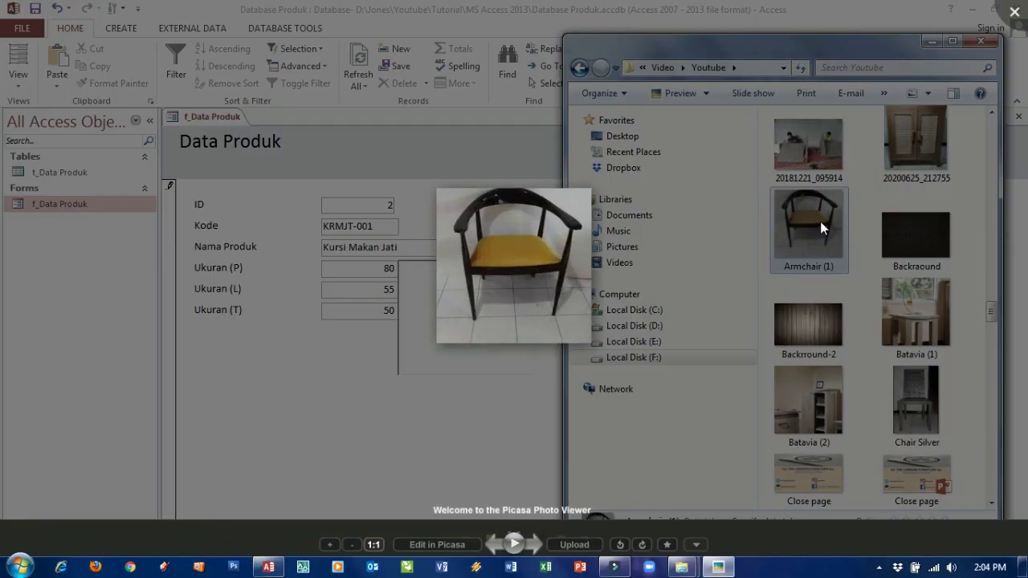
Copy the armchair picture from the photo viewer and paste it into the Foto field of the Kursi Makan Jati record in Access
{"action": "right_click", "coordinate": [551, 288]}
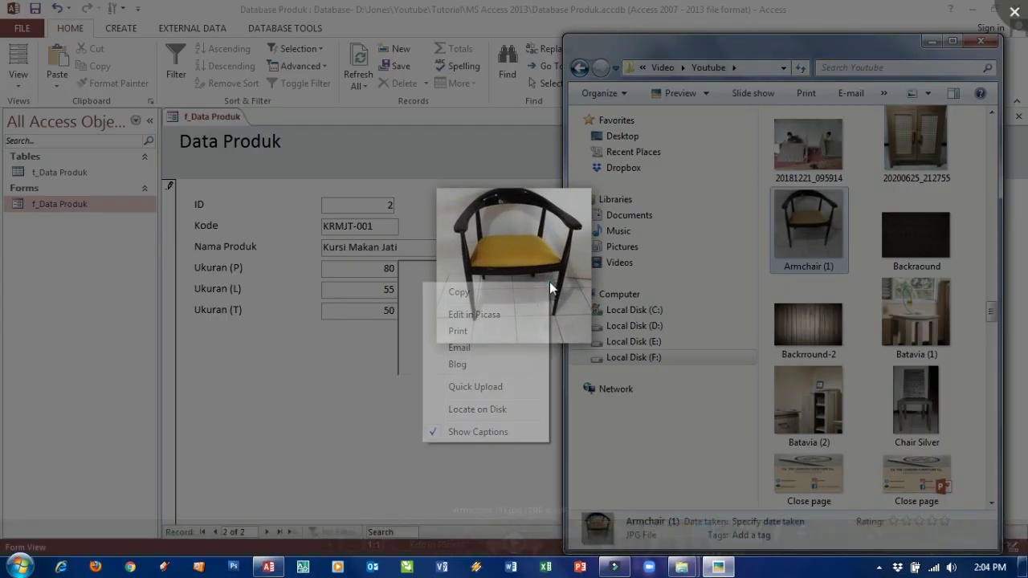
{"action": "left_click", "coordinate": [525, 292]}
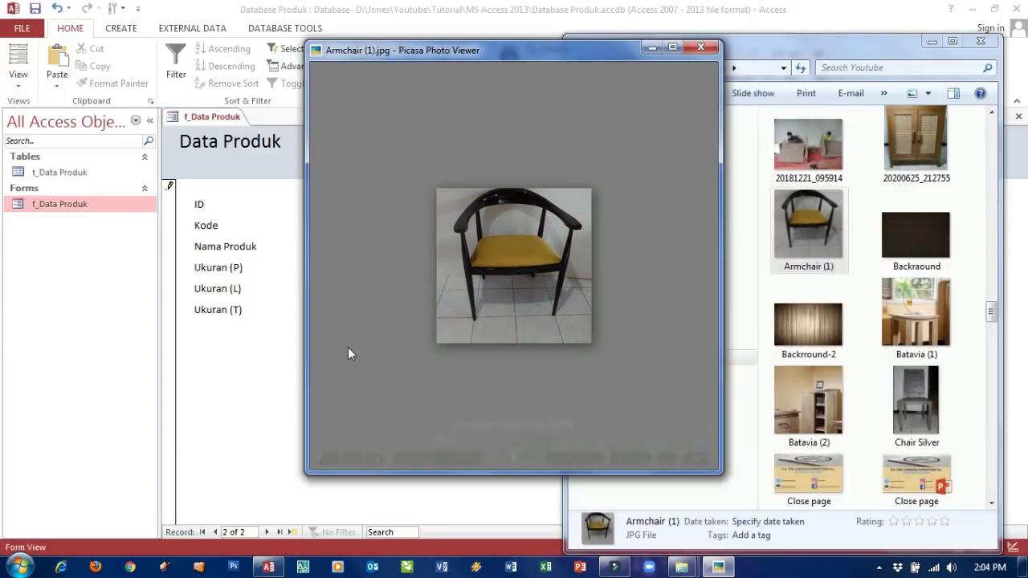
{"action": "left_click", "coordinate": [259, 376]}
{"action": "right_click", "coordinate": [442, 334]}
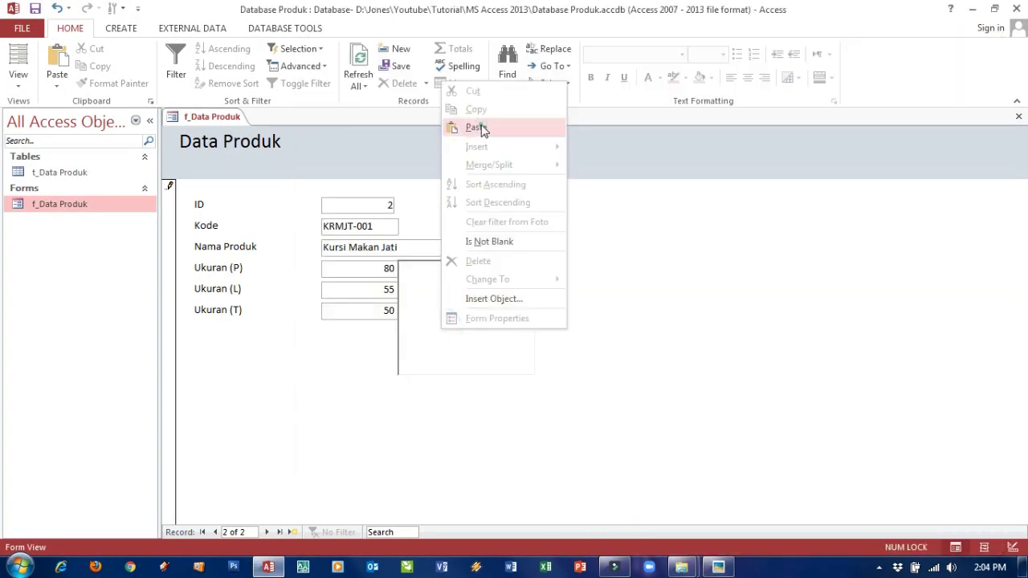
{"action": "left_click", "coordinate": [481, 127]}
{"action": "left_click", "coordinate": [575, 250]}
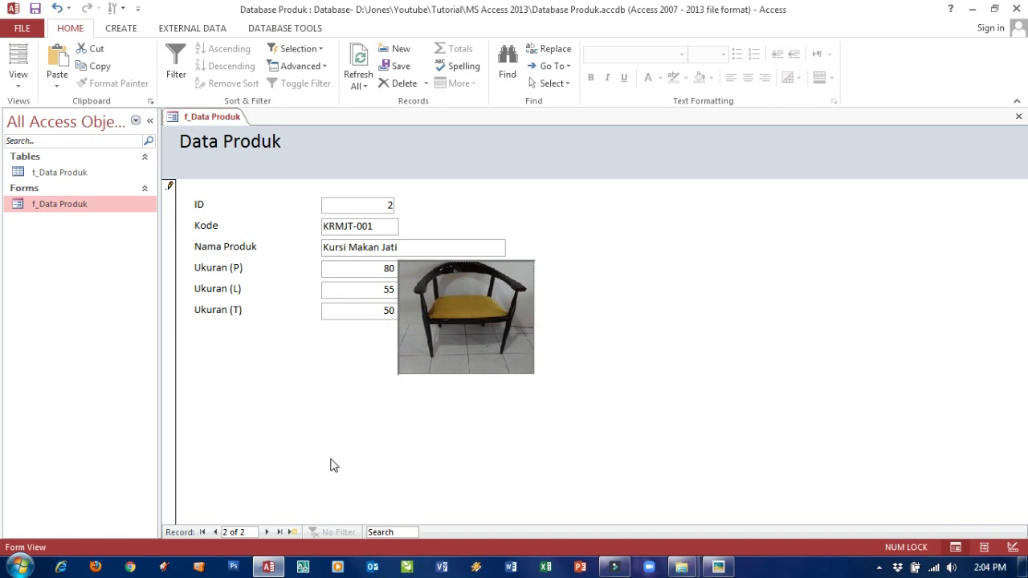
Leave the chair record for a new blank record and close the f_Data Produk form
{"action": "left_click", "coordinate": [293, 532]}
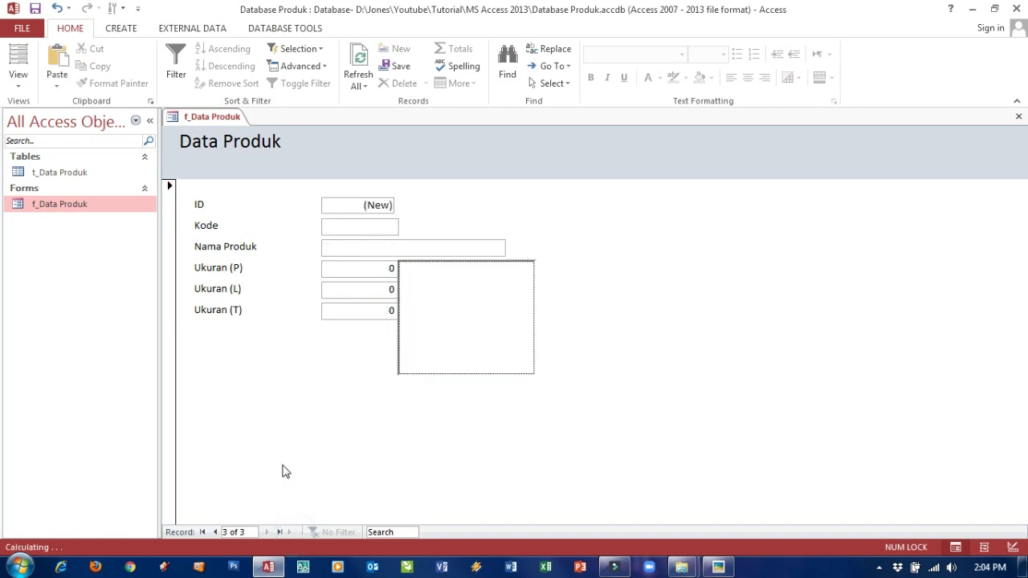
{"action": "right_click", "coordinate": [233, 117]}
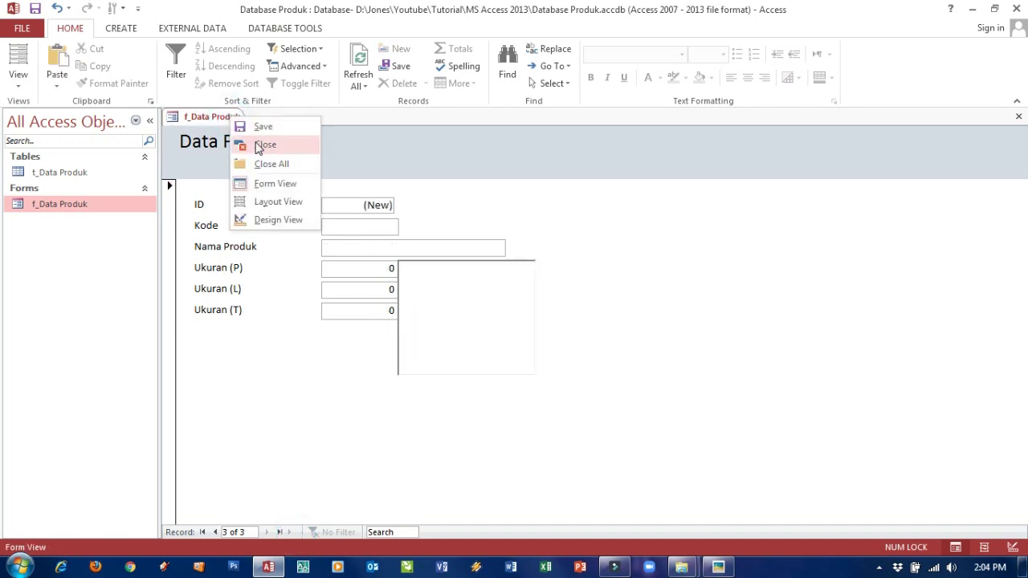
{"action": "left_click", "coordinate": [265, 145]}
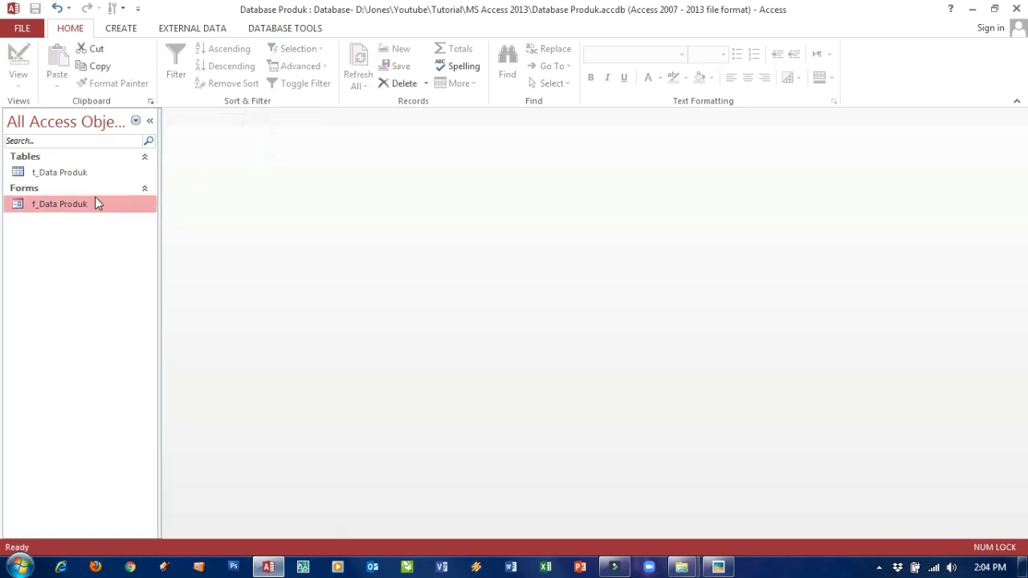
Create a new query in Design View based on the t_Data Produk table
{"action": "left_click", "coordinate": [111, 33]}
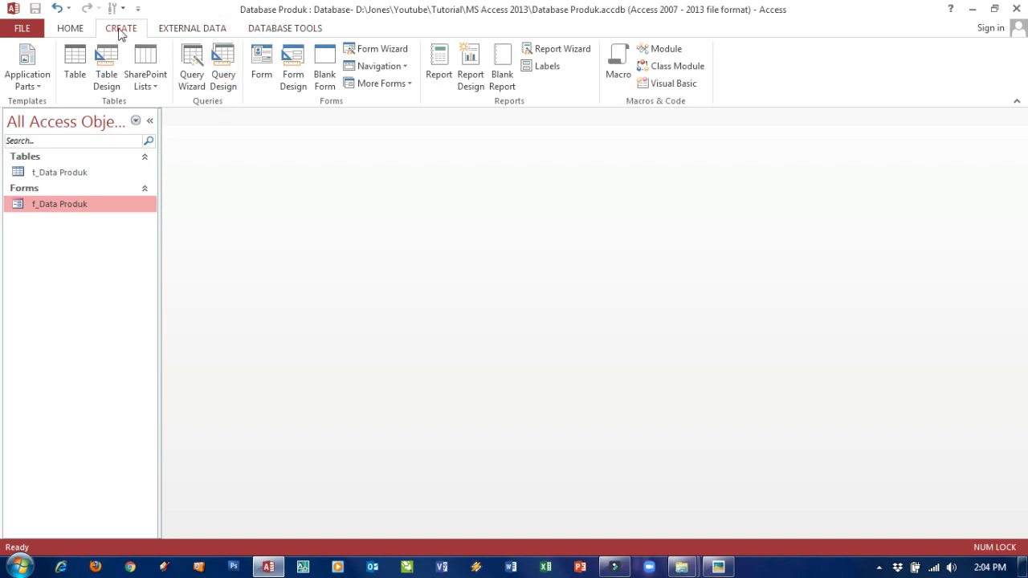
{"action": "left_click", "coordinate": [224, 60]}
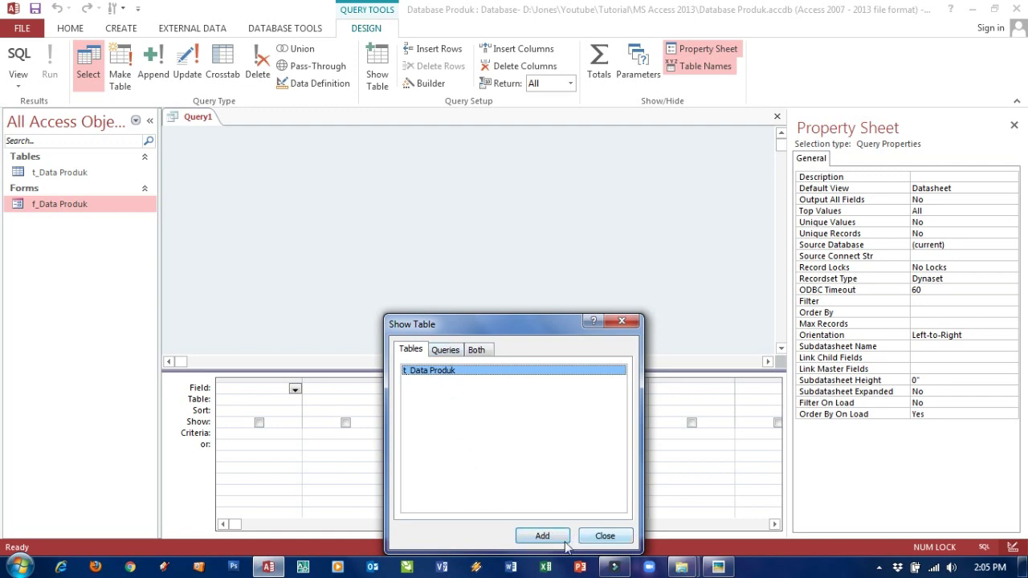
{"action": "left_click", "coordinate": [544, 536]}
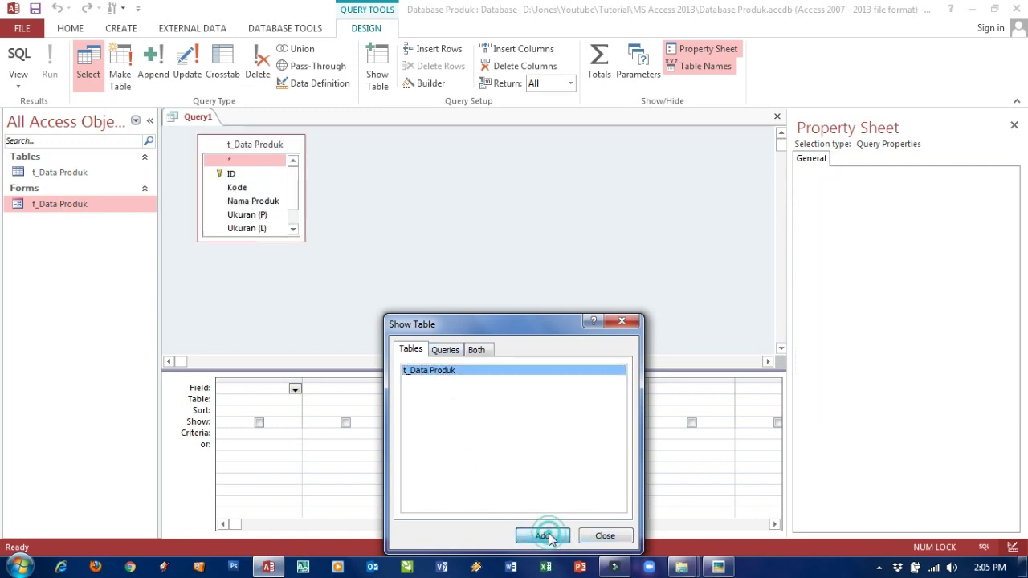
{"action": "left_click", "coordinate": [605, 535]}
Add the Kode, Nama Produk, Ukuran (P), Ukuran (L), Ukuran (T) and Foto fields to the query grid
{"action": "left_click_drag", "start_coordinate": [240, 188], "coordinate": [257, 389]}
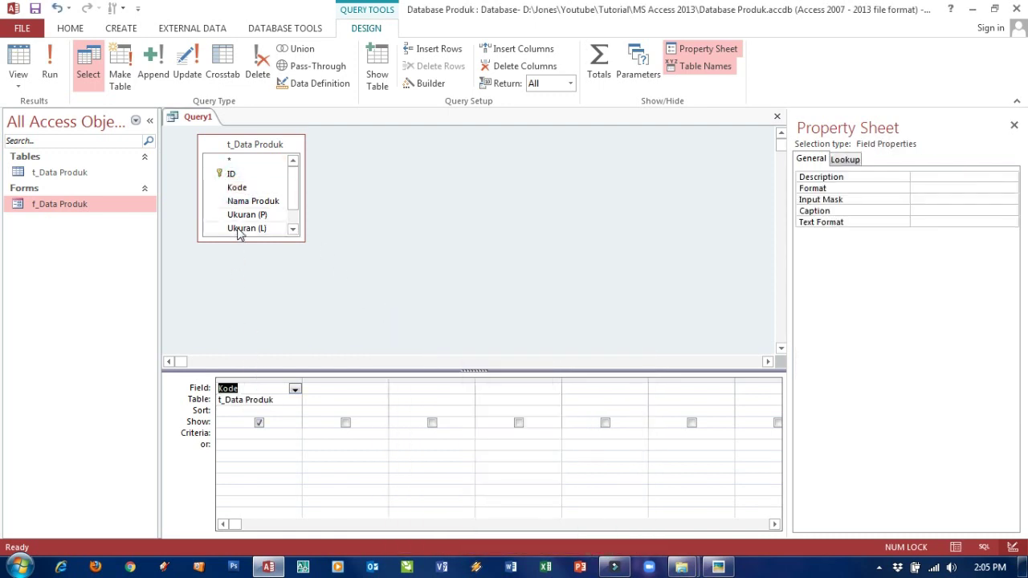
{"action": "left_click_drag", "start_coordinate": [253, 201], "coordinate": [335, 392]}
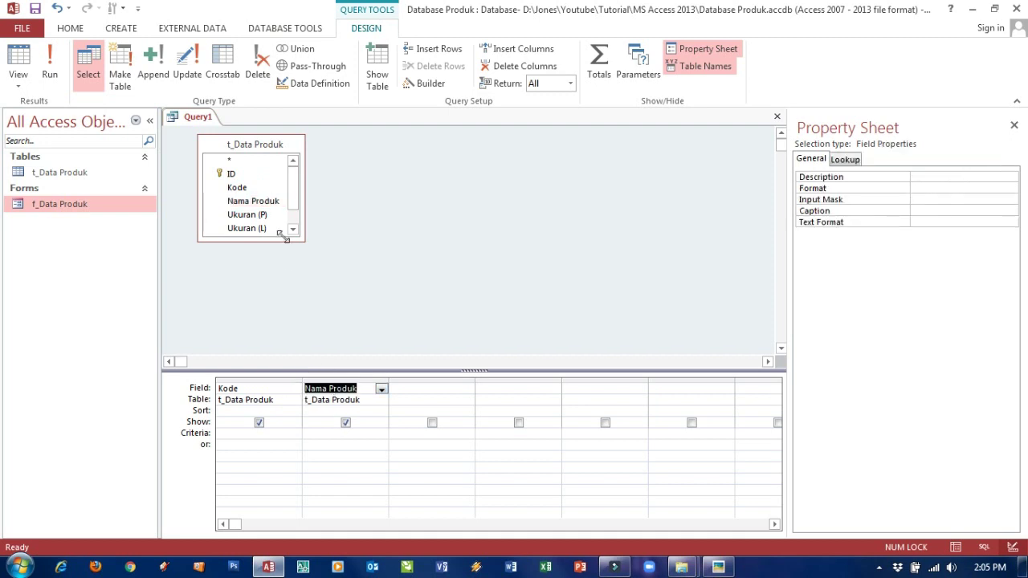
{"action": "left_click_drag", "start_coordinate": [261, 215], "coordinate": [422, 394]}
{"action": "scroll", "coordinate": [293, 205], "scroll_direction": "down", "scroll_amount": 2}
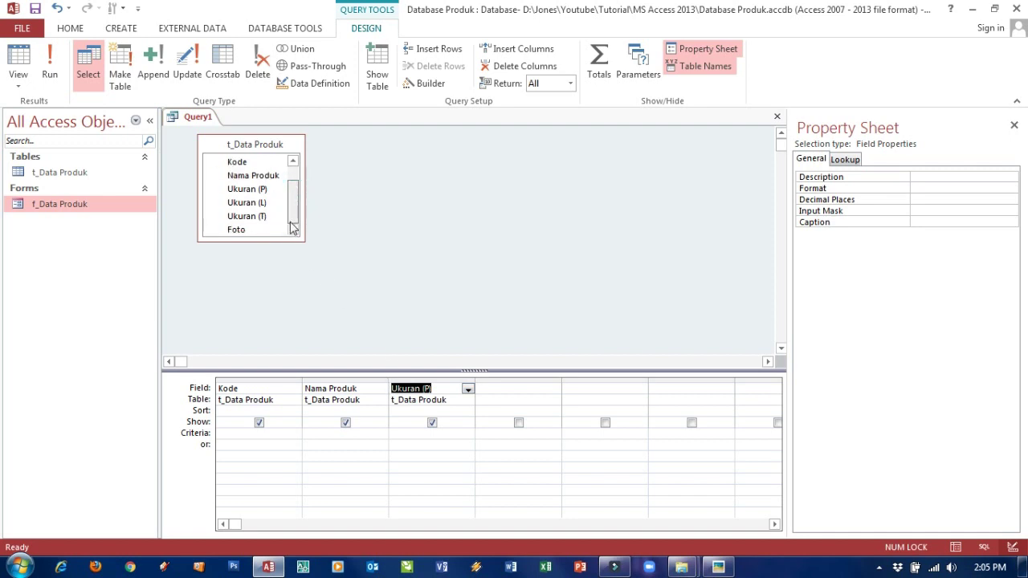
{"action": "left_click", "coordinate": [265, 204]}
{"action": "left_click_drag", "start_coordinate": [267, 207], "coordinate": [491, 393]}
{"action": "left_click_drag", "start_coordinate": [257, 217], "coordinate": [588, 386]}
{"action": "left_click_drag", "start_coordinate": [234, 231], "coordinate": [670, 394]}
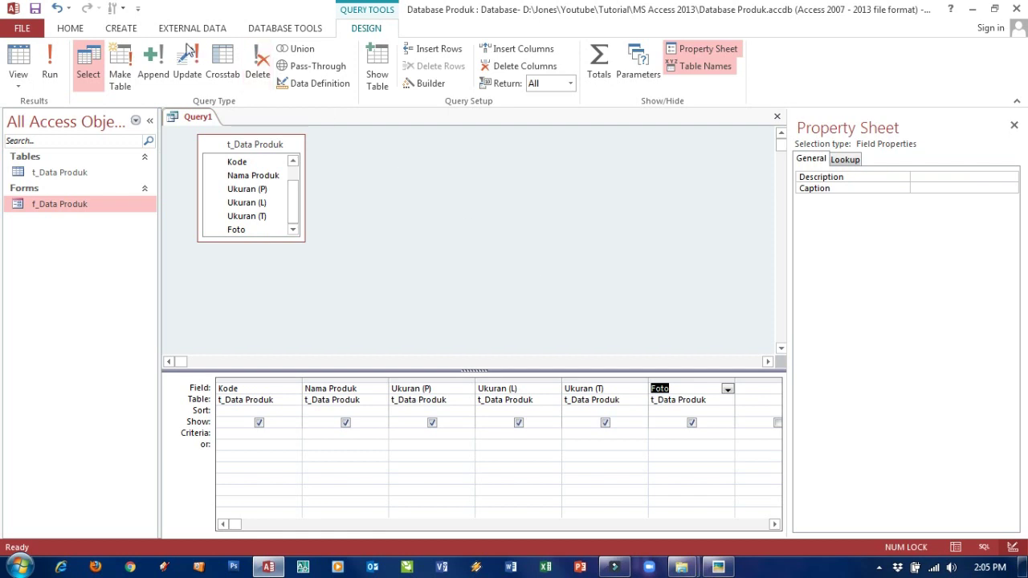
Save the query as q_Data Produk and close it
{"action": "left_click", "coordinate": [36, 13]}
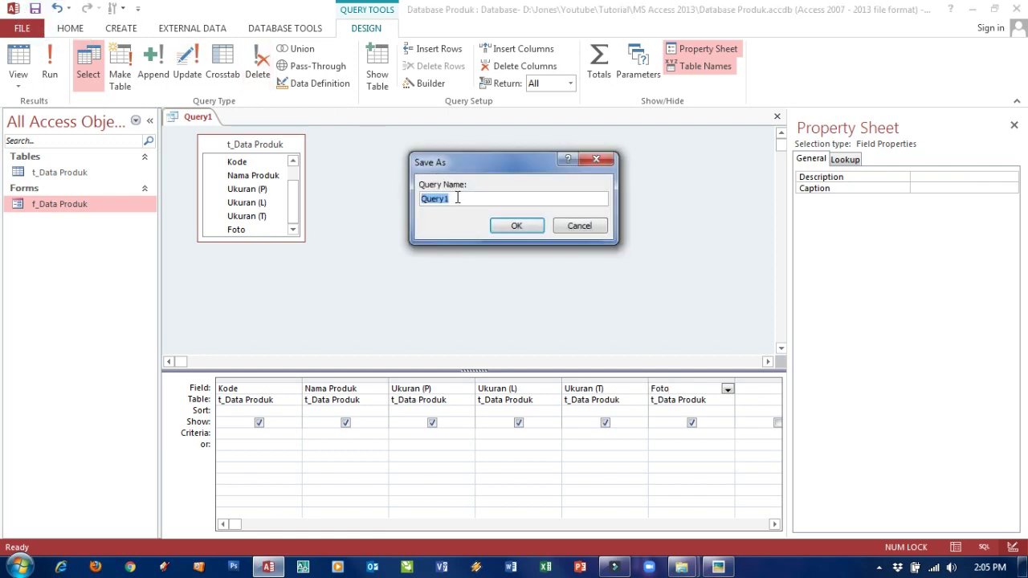
{"action": "type", "text": "q_Data Produk"}
{"action": "left_click", "coordinate": [511, 229]}
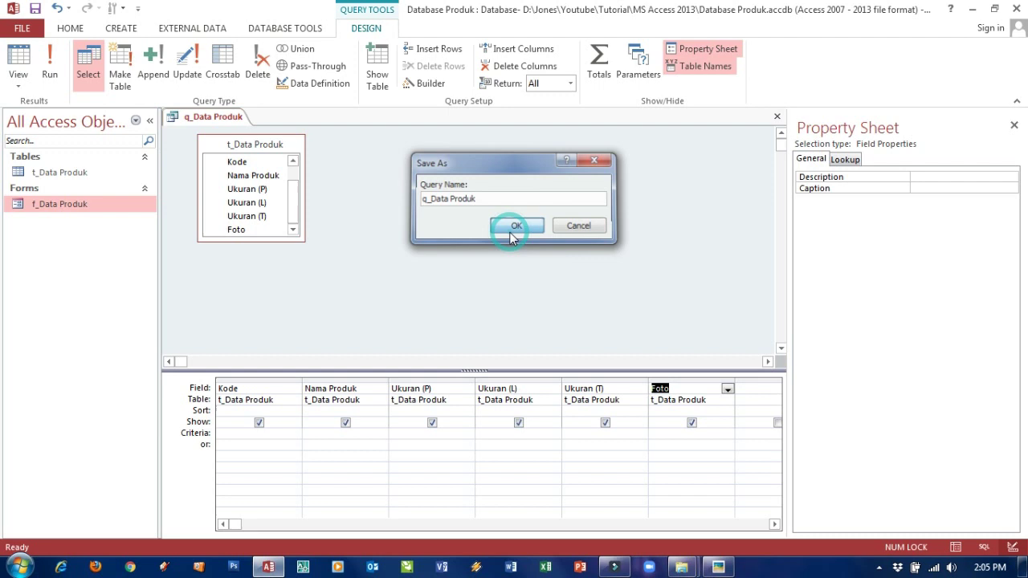
{"action": "left_click", "coordinate": [777, 116]}
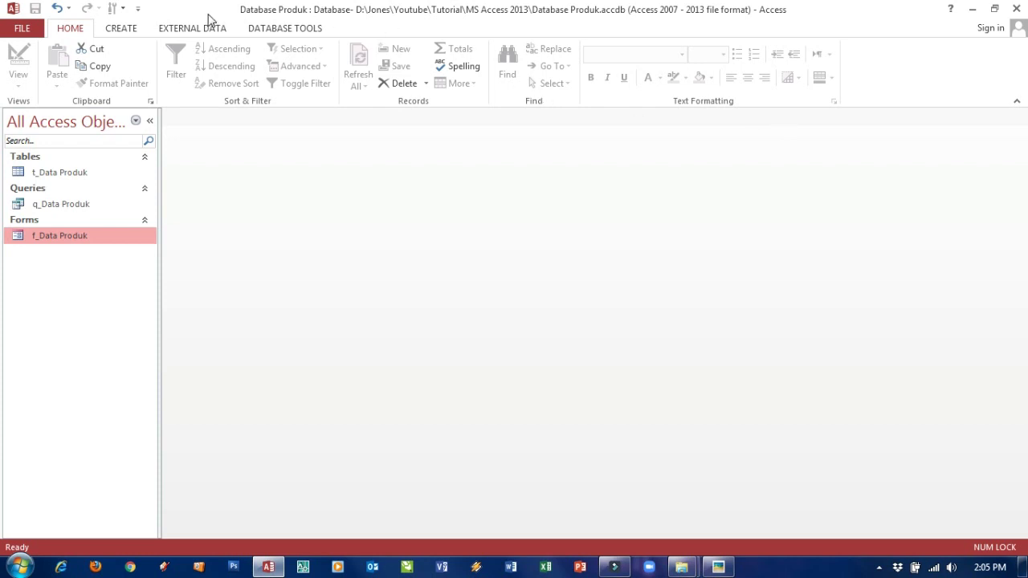
Create a new table and switch it to Design View, saving it as t_Material
{"action": "left_click", "coordinate": [120, 28]}
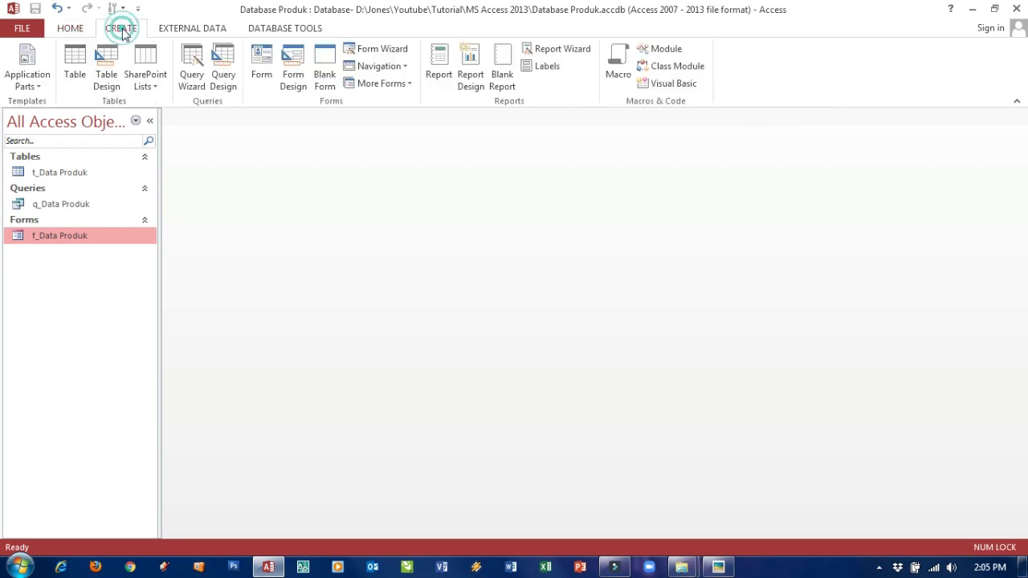
{"action": "left_click", "coordinate": [72, 62]}
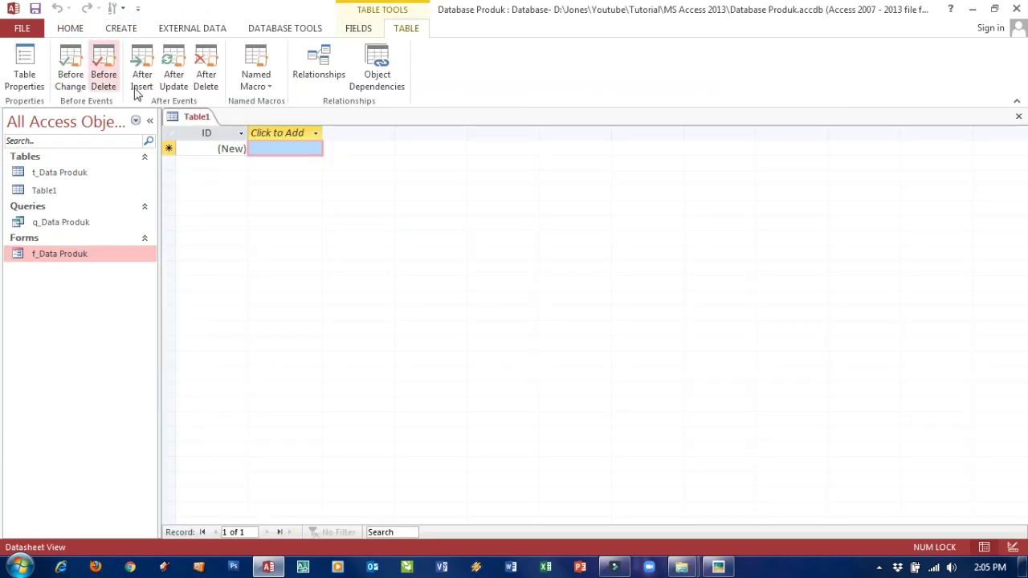
{"action": "right_click", "coordinate": [193, 122]}
{"action": "left_click", "coordinate": [215, 187]}
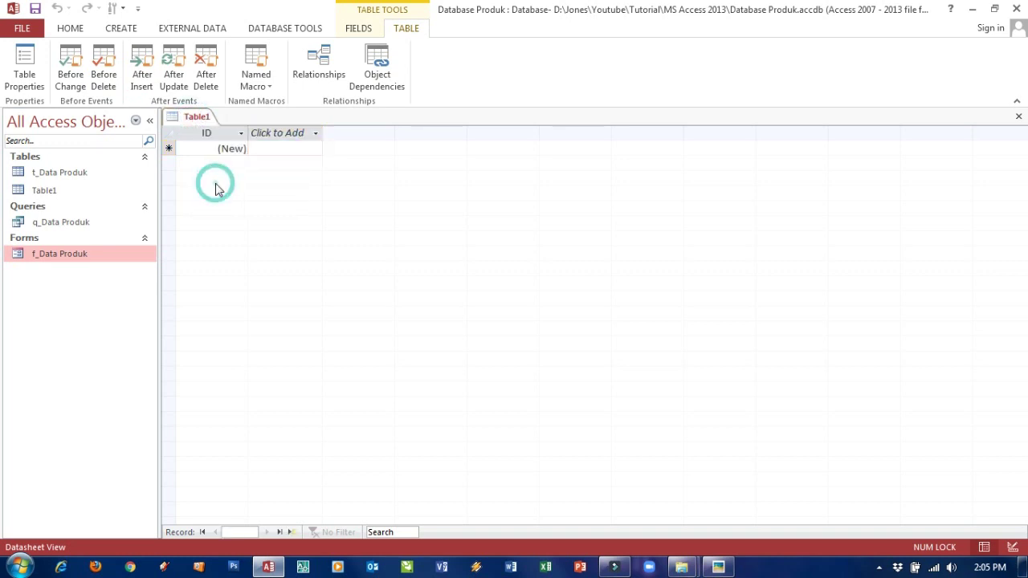
{"action": "type", "text": "t"}
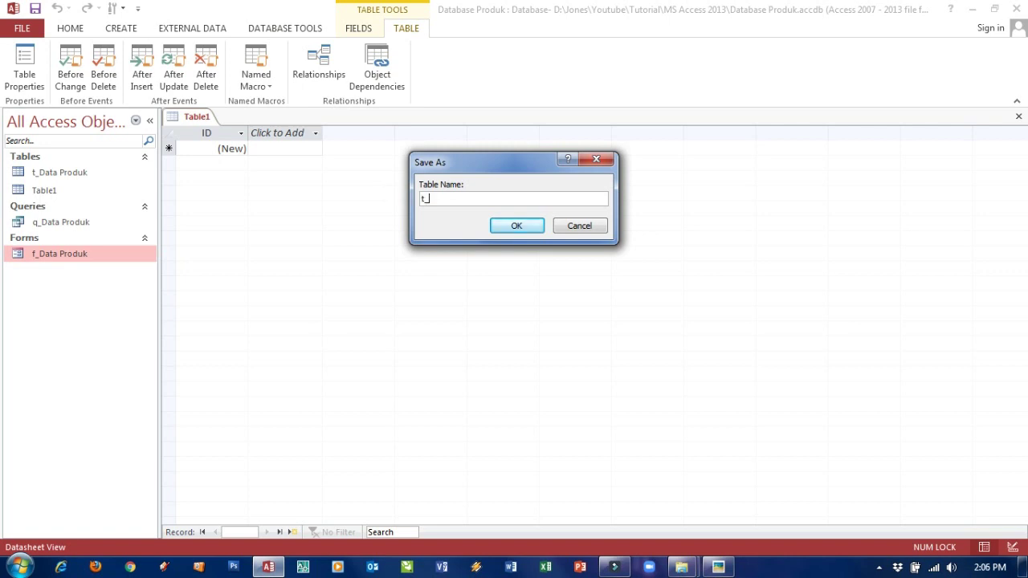
{"action": "type", "text": "_Material"}
{"action": "left_click", "coordinate": [518, 226]}
Add a Material field below ID with the Short Text data type and a field size of 100
{"action": "left_click", "coordinate": [205, 164]}
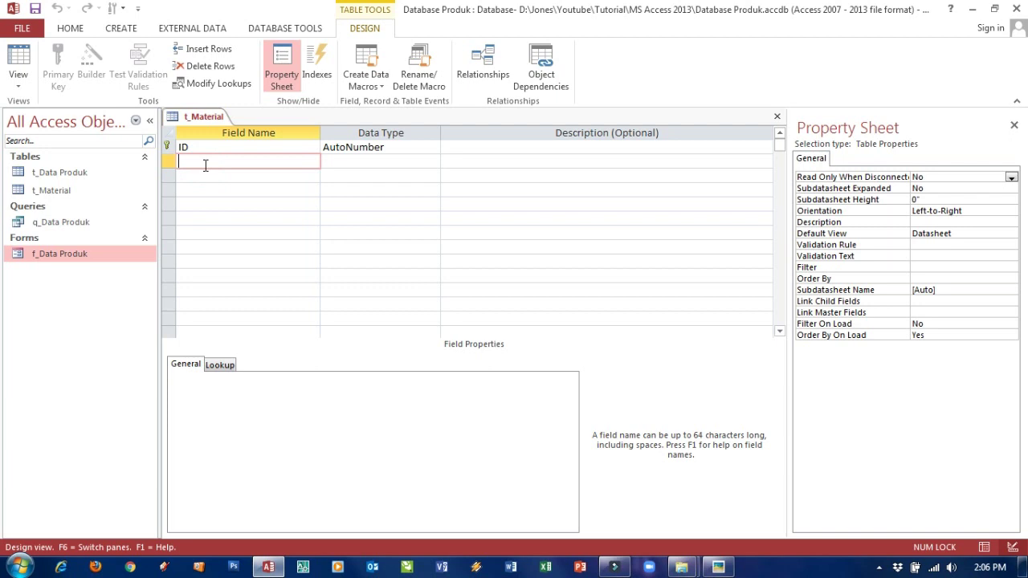
{"action": "type", "text": "Material"}
{"action": "left_click", "coordinate": [339, 161]}
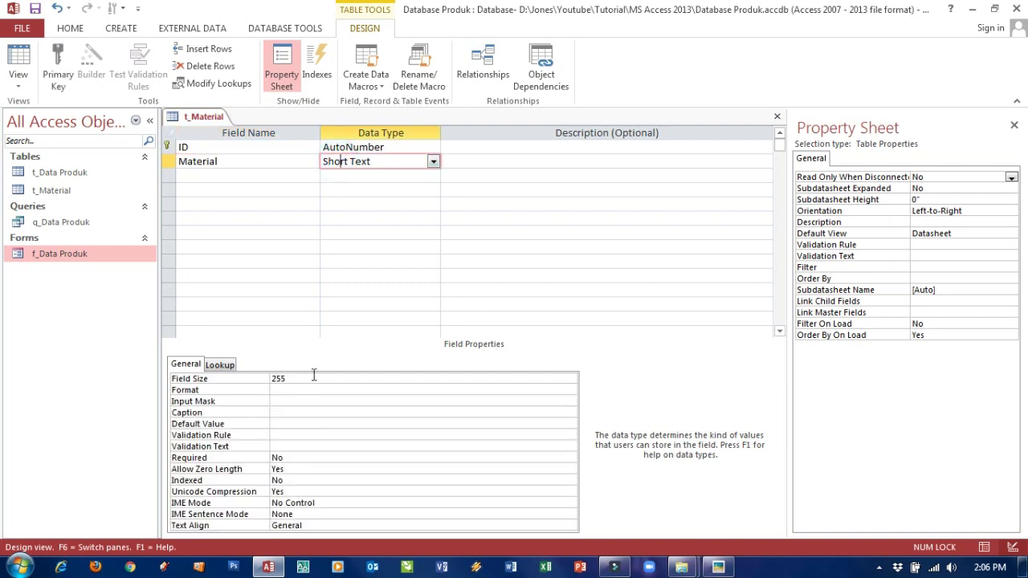
{"action": "left_click", "coordinate": [311, 379]}
{"action": "key", "text": "BackSpace"}
{"action": "key", "text": "BackSpace"}
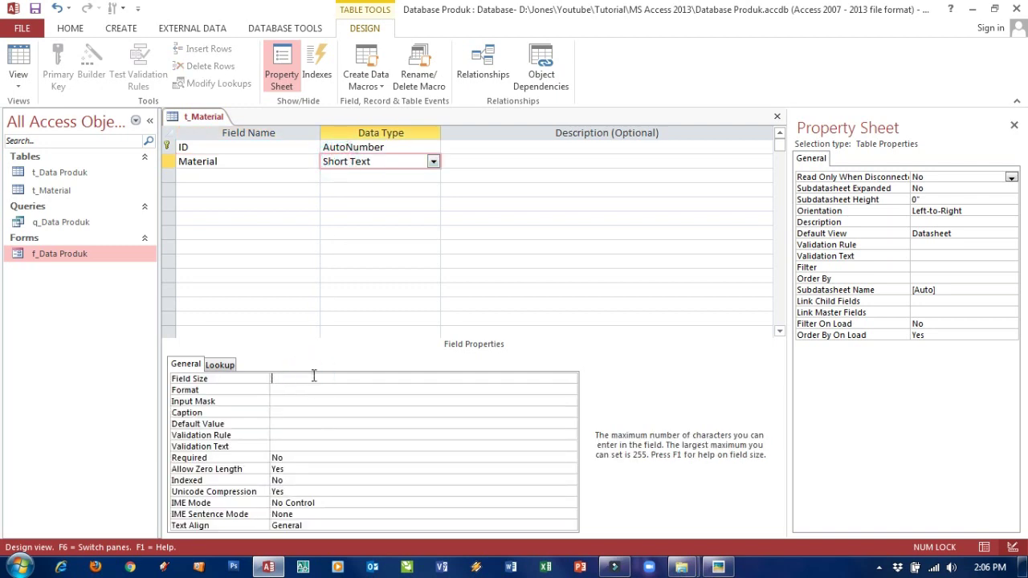
{"action": "type", "text": "100"}
Add a Satuan field below Material with the Short Text data type and a field size of 6
{"action": "left_click", "coordinate": [229, 176]}
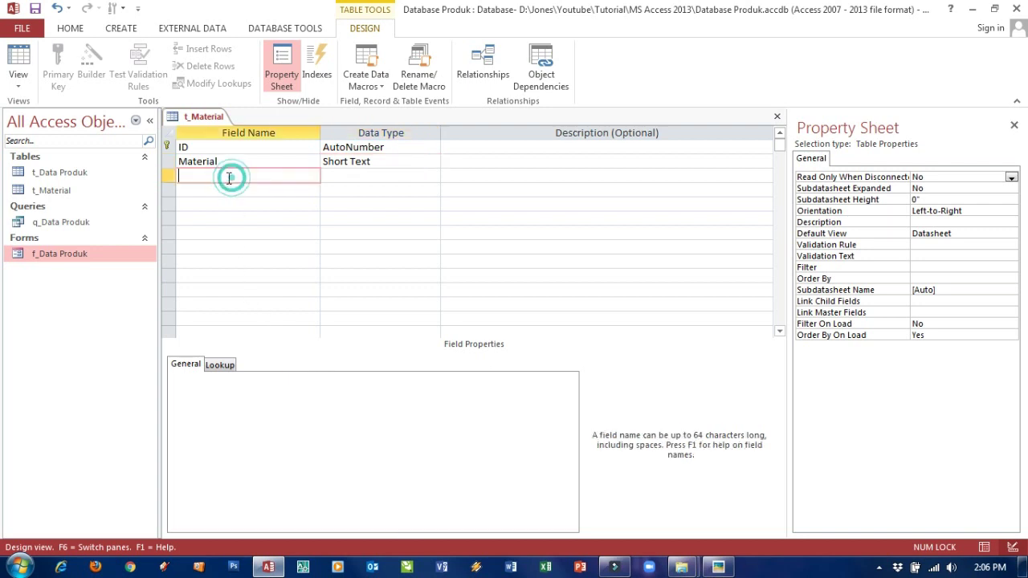
{"action": "type", "text": "Satuam"}
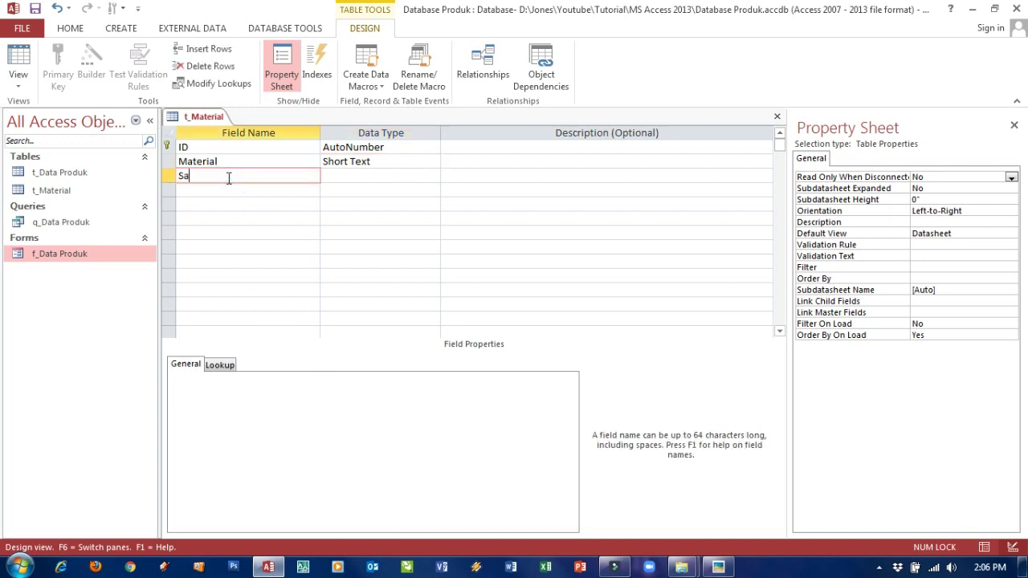
{"action": "key", "text": "BackSpace"}
{"action": "type", "text": "n"}
{"action": "left_click", "coordinate": [379, 176]}
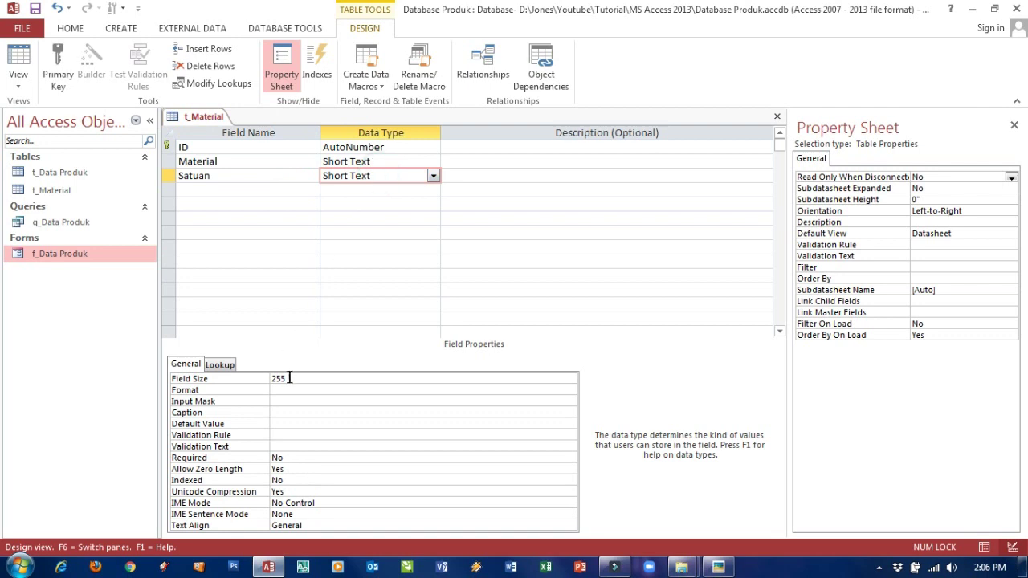
{"action": "left_click", "coordinate": [289, 377]}
{"action": "key", "text": "BackSpace"}
{"action": "key", "text": "BackSpace"}
{"action": "key", "text": "BackSpace"}
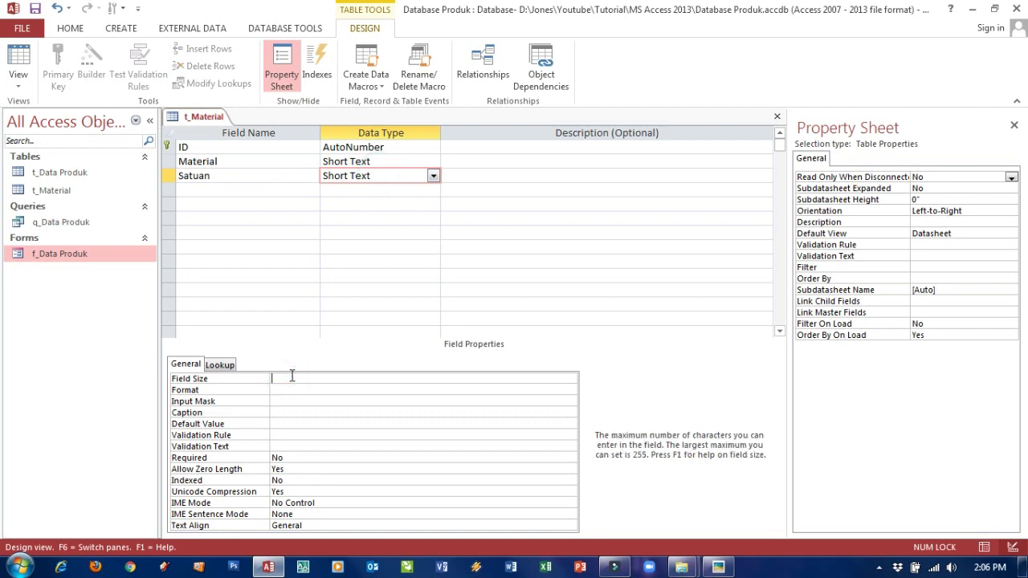
{"action": "type", "text": "6"}
Close the t_Material table and save its design changes
{"action": "right_click", "coordinate": [202, 123]}
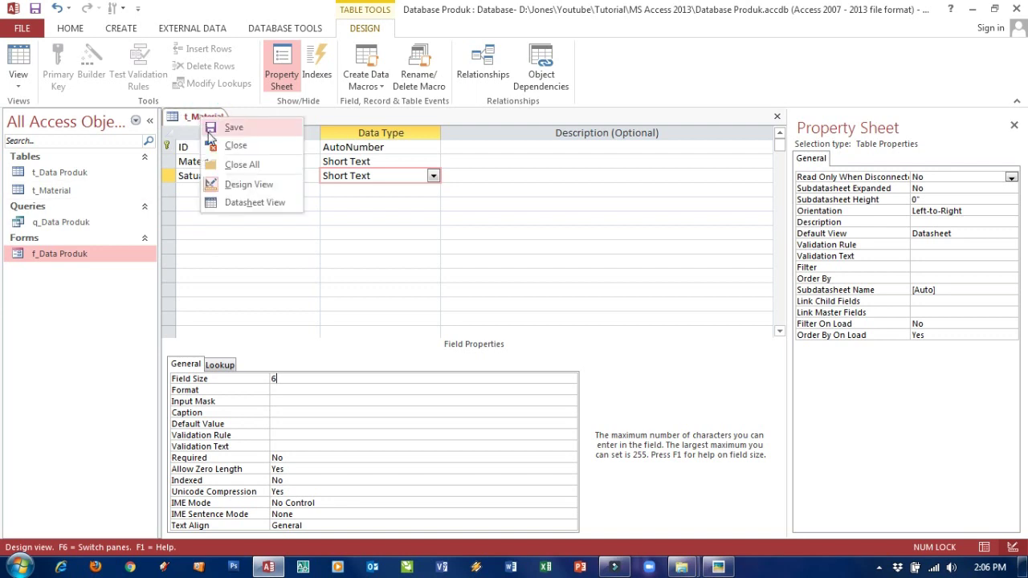
{"action": "left_click", "coordinate": [222, 146]}
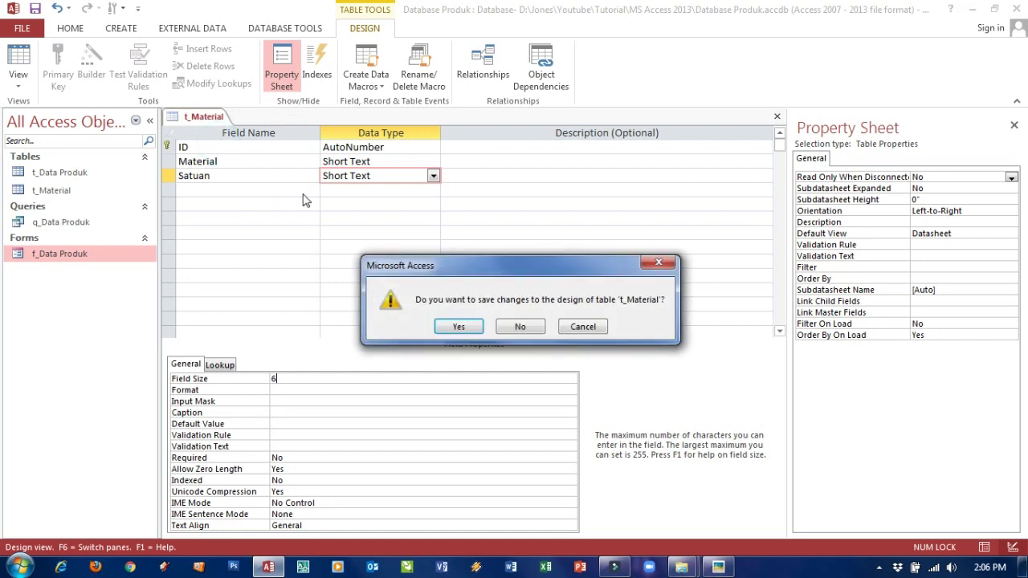
{"action": "left_click", "coordinate": [454, 325]}
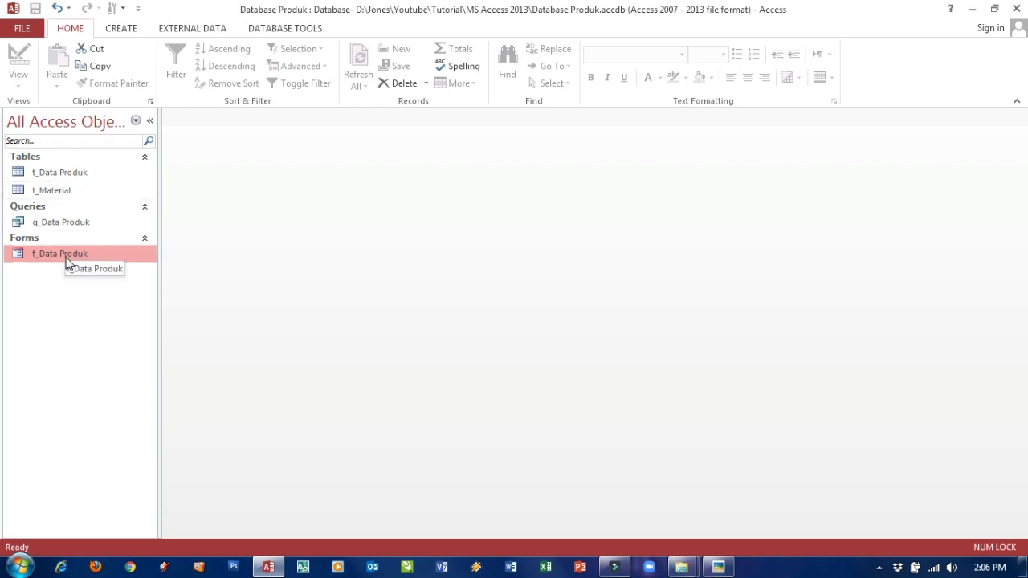
Start a Form Wizard form based on the t_Material table with all its fields, keeping the default layout
{"action": "left_click", "coordinate": [121, 29]}
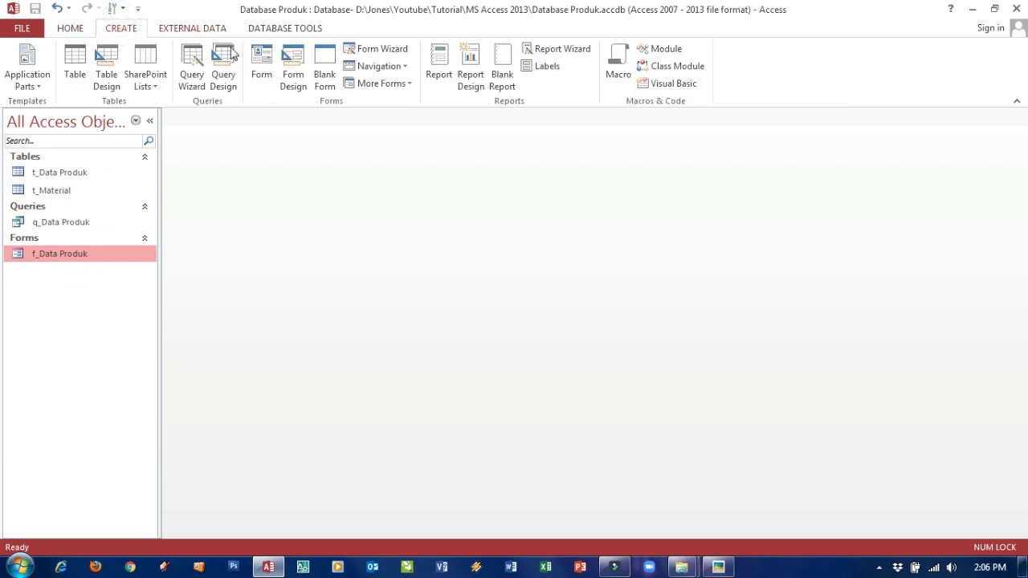
{"action": "left_click", "coordinate": [363, 51]}
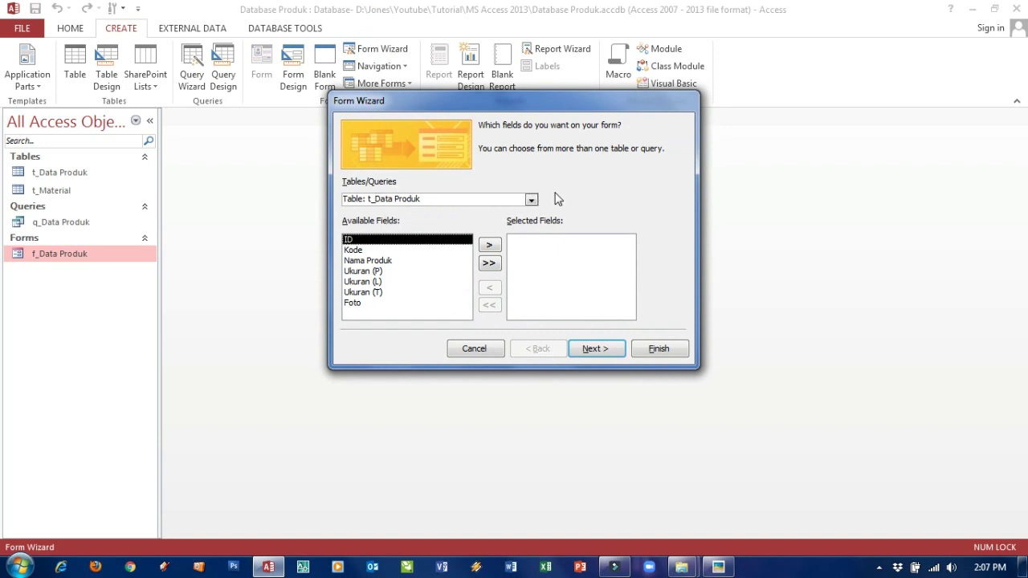
{"action": "left_click", "coordinate": [531, 200]}
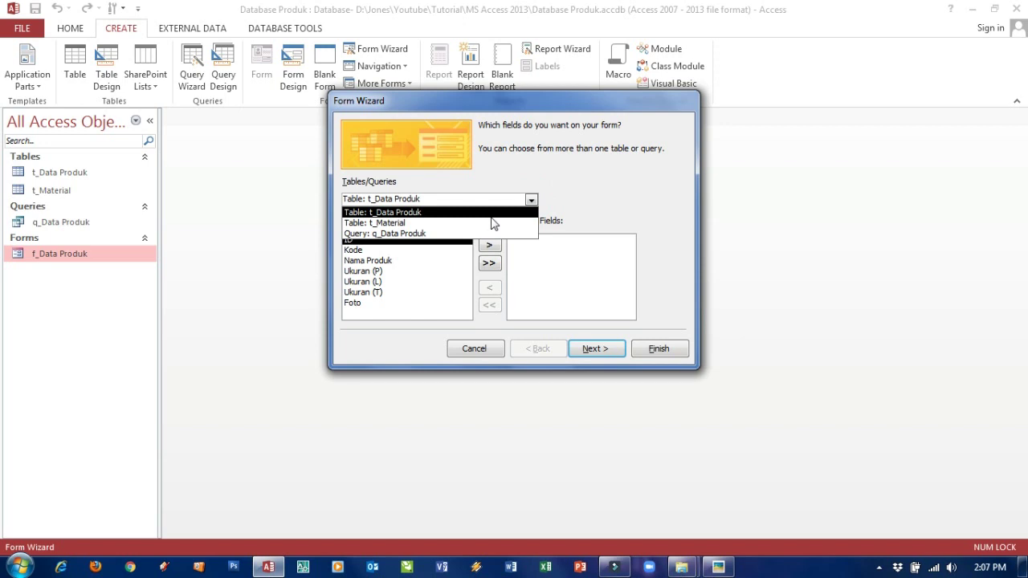
{"action": "left_click", "coordinate": [454, 224]}
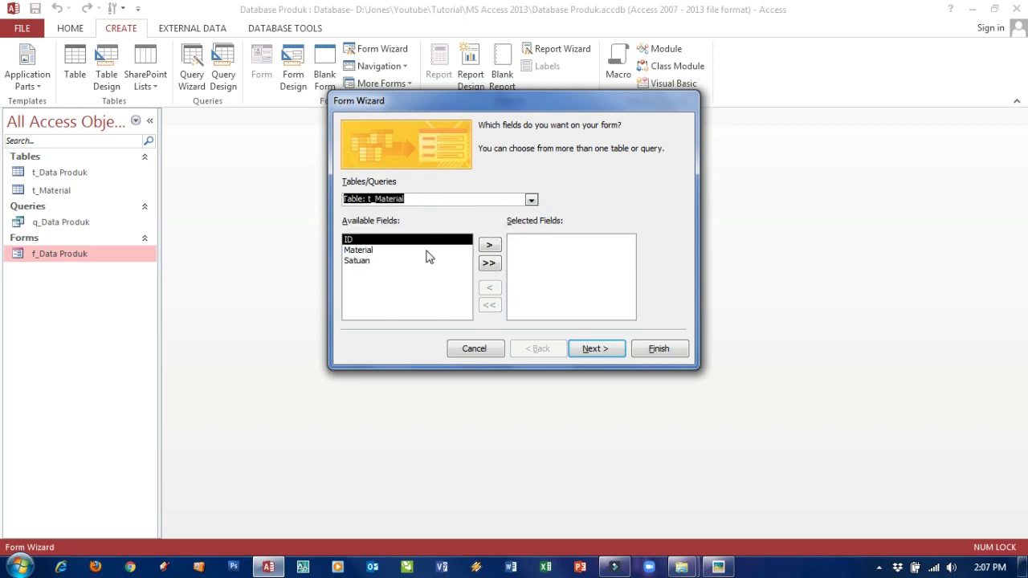
{"action": "left_click", "coordinate": [489, 265]}
{"action": "left_click", "coordinate": [583, 352]}
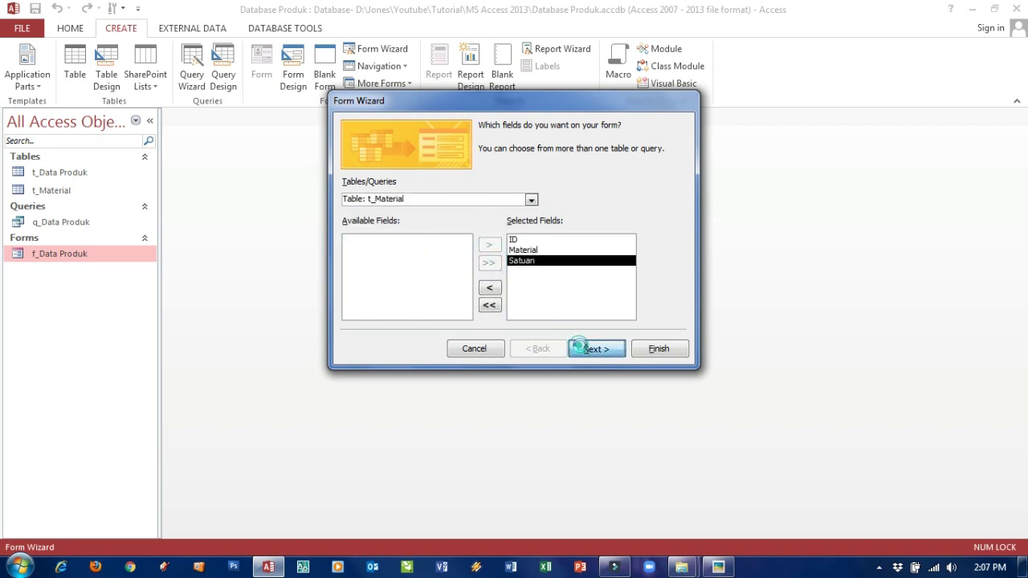
{"action": "left_click", "coordinate": [585, 350]}
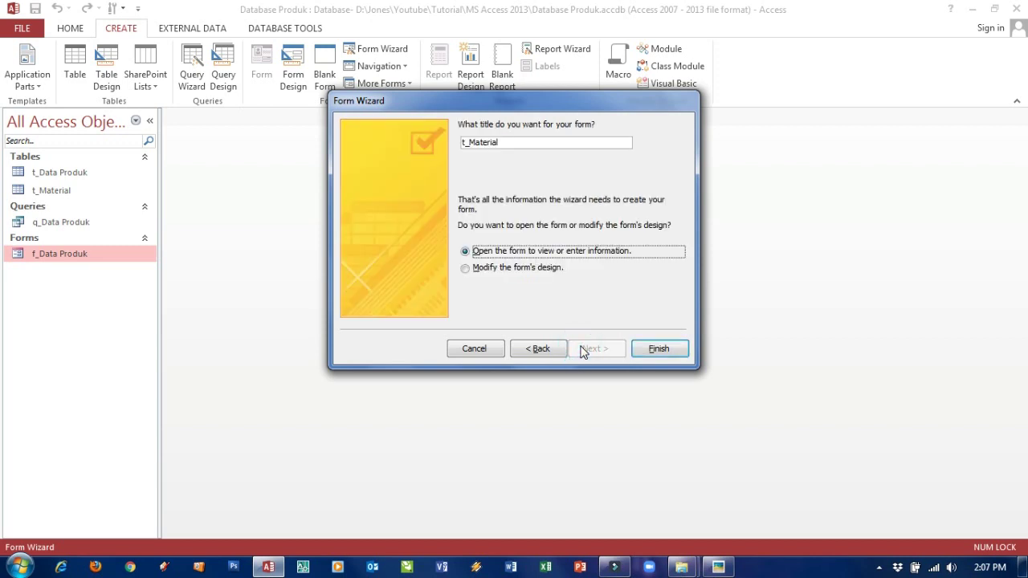
Title the new form f_Material and finish the wizard so that the form opens for data entry
{"action": "left_click", "coordinate": [465, 142]}
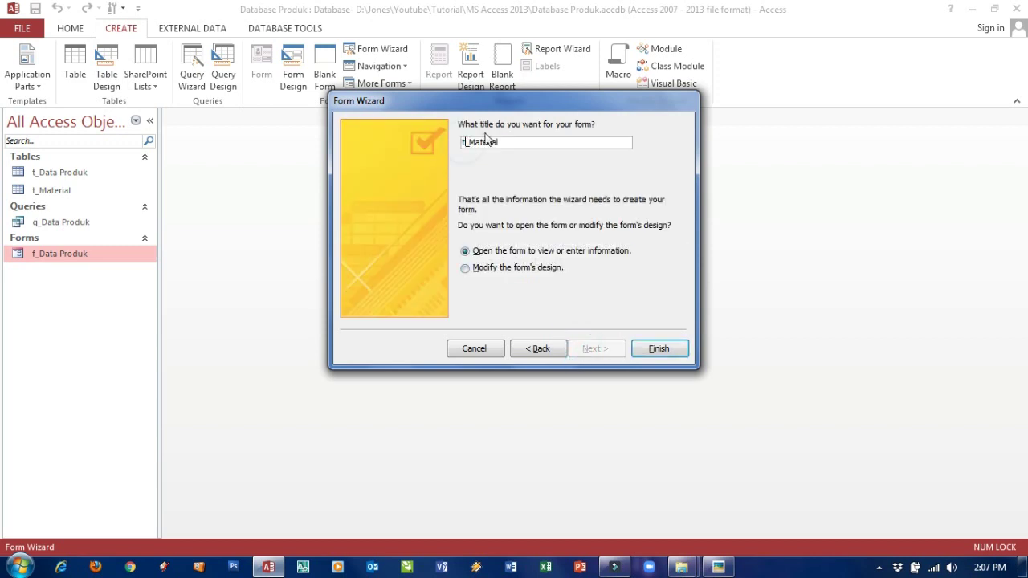
{"action": "key", "text": "BackSpace"}
{"action": "type", "text": "f"}
{"action": "left_click", "coordinate": [649, 349]}
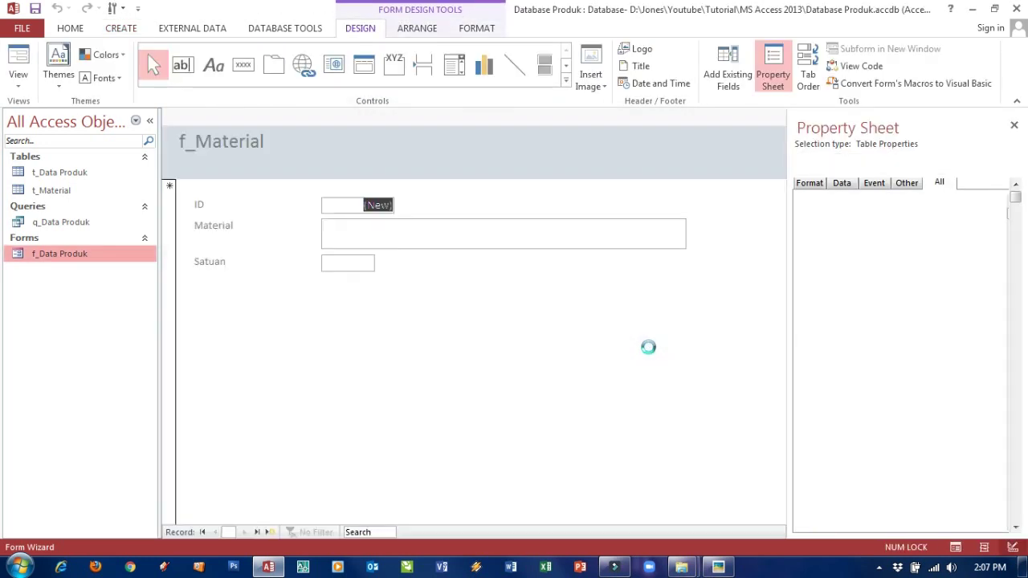
Fill in the first material record with Papan kayu Jati as Material and M3 as Satuan
{"action": "left_click", "coordinate": [340, 227]}
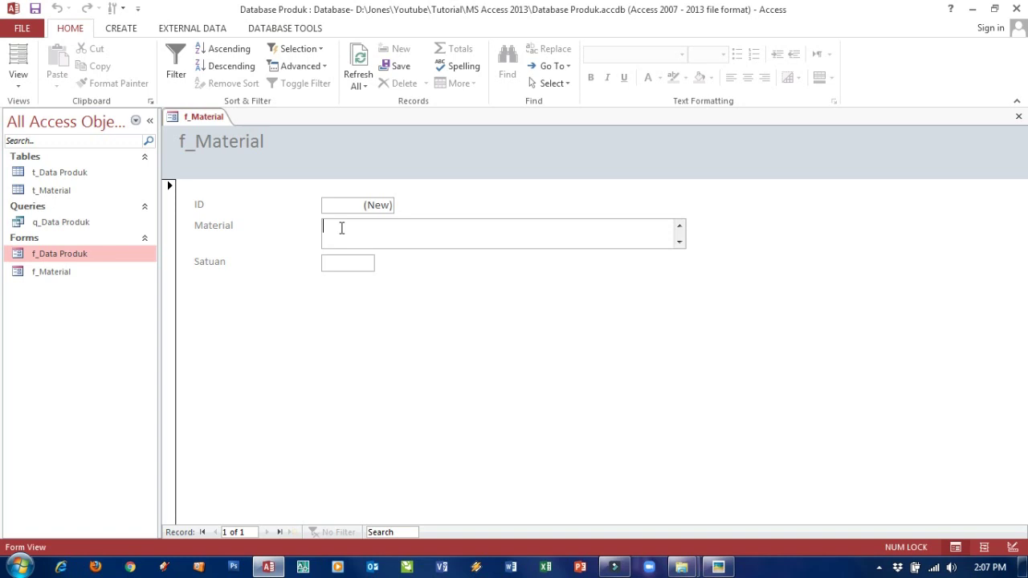
{"action": "type", "text": "Kayu"}
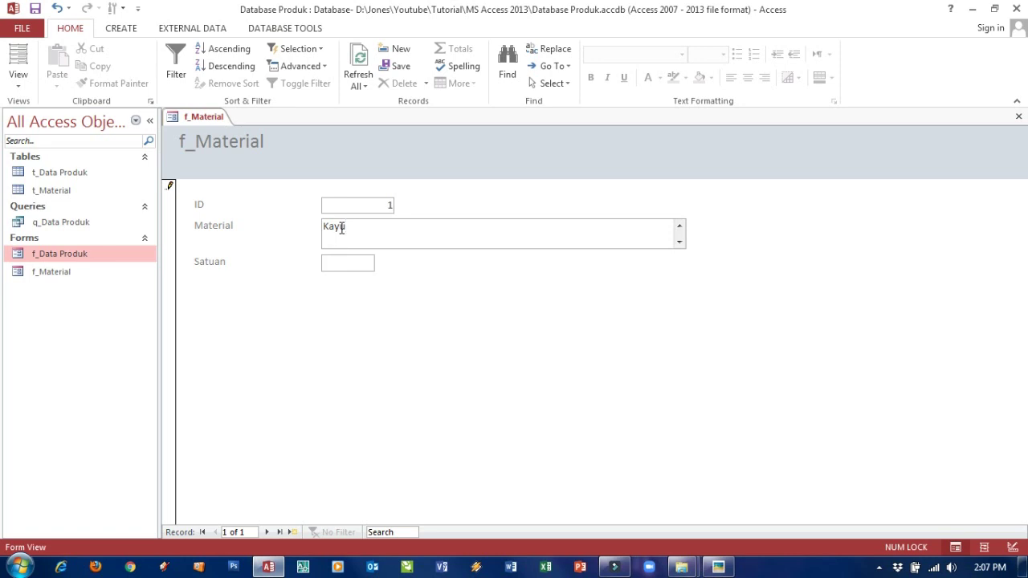
{"action": "type", "text": "Jat"}
{"action": "key", "text": "BackSpace"}
{"action": "key", "text": "BackSpace"}
{"action": "key", "text": "BackSpace"}
{"action": "key", "text": "BackSpace"}
{"action": "key", "text": "BackSpace"}
{"action": "key", "text": "BackSpace"}
{"action": "key", "text": "BackSpace"}
{"action": "key", "text": "BackSpace"}
{"action": "key", "text": "BackSpace"}
{"action": "type", "text": "Papan kayu Jati"}
{"action": "left_click", "coordinate": [333, 263]}
{"action": "type", "text": "M3"}
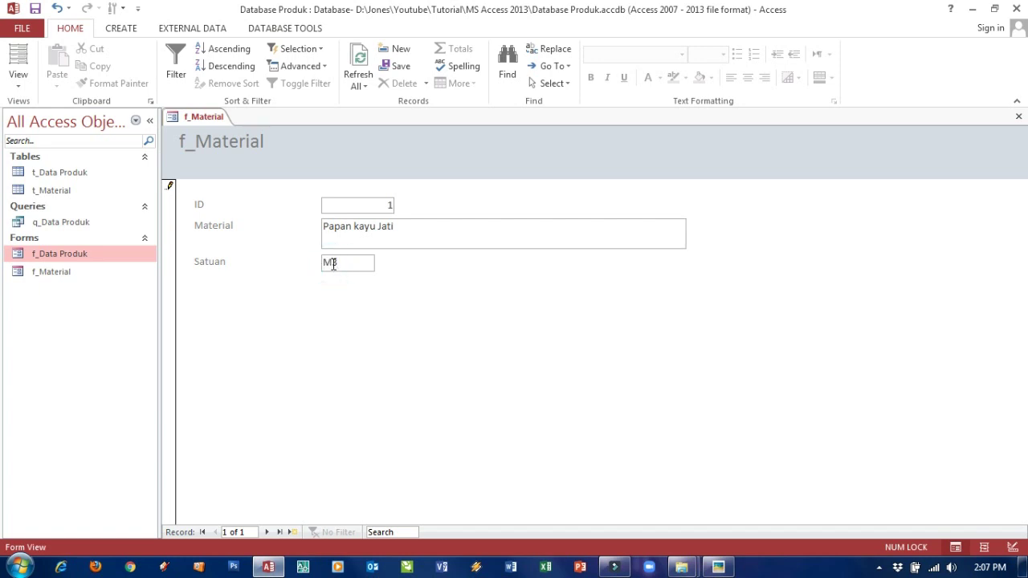
{"action": "left_click", "coordinate": [411, 245]}
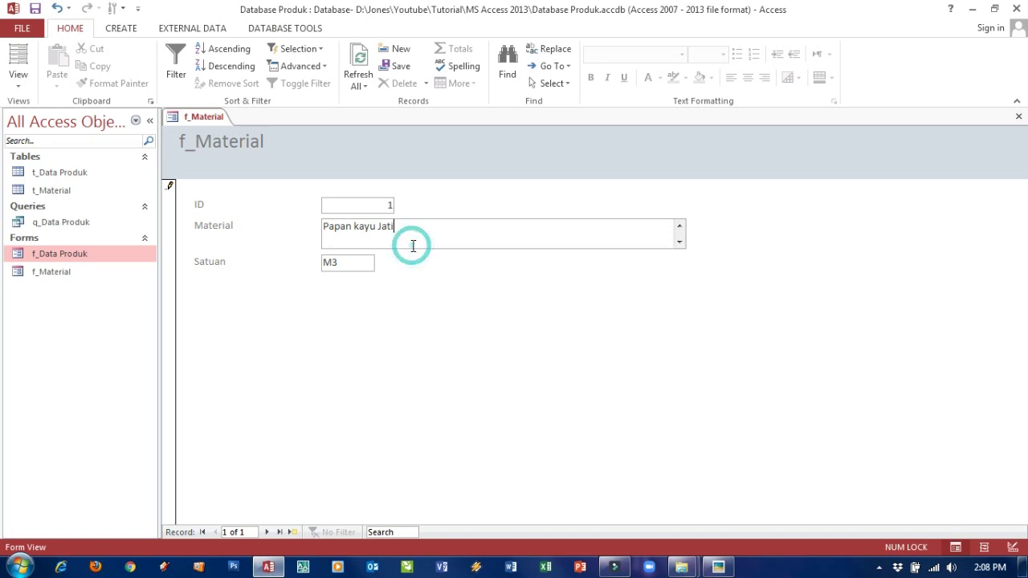
Add a second material record with Papan kayu Trumbesi as Material and Pcs as Satuan
{"action": "left_click", "coordinate": [293, 532]}
{"action": "left_click", "coordinate": [374, 229]}
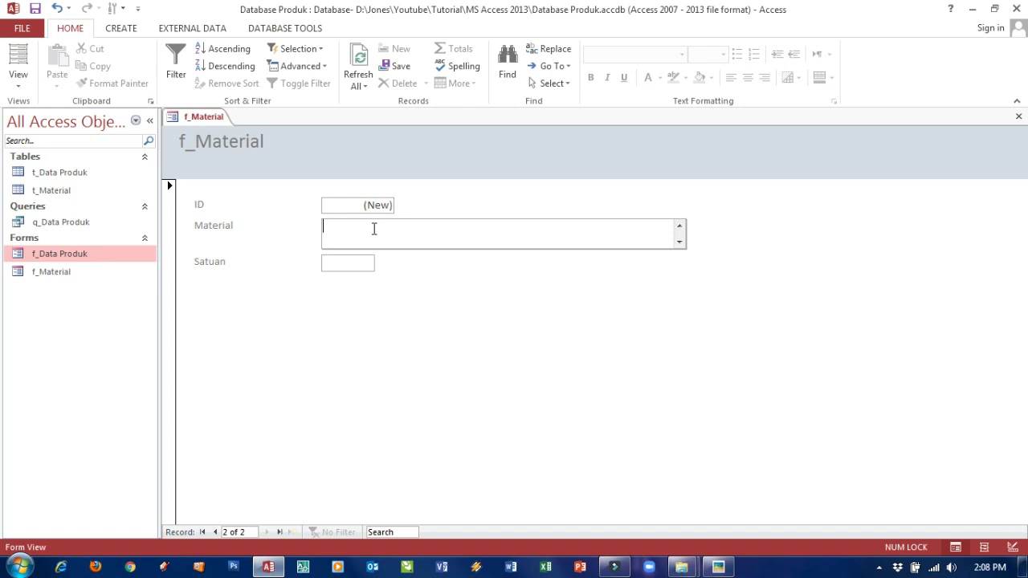
{"action": "type", "text": "Papan k"}
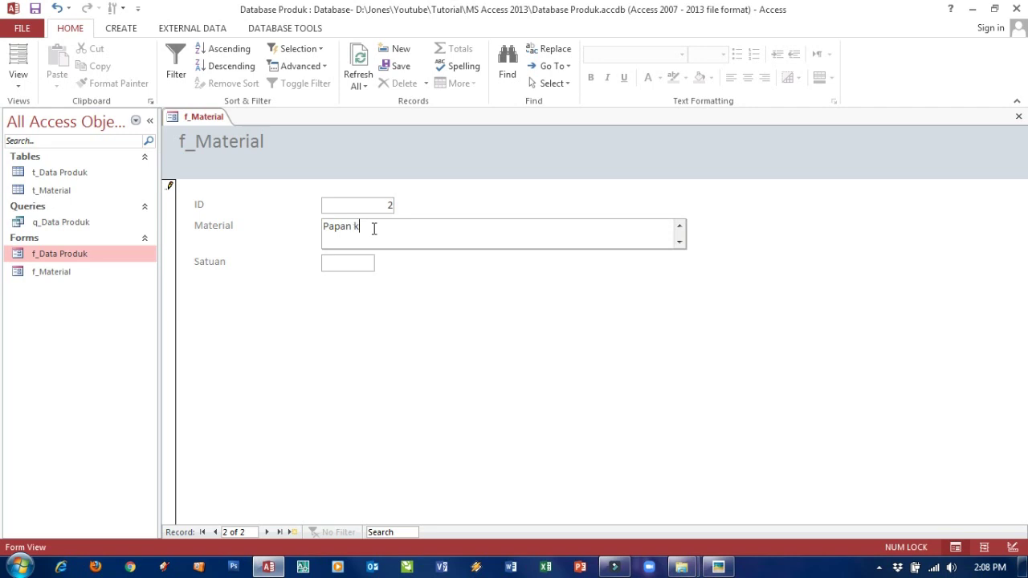
{"action": "type", "text": "ayu Trumbesi"}
{"action": "left_click", "coordinate": [327, 260]}
{"action": "type", "text": "Mtr"}
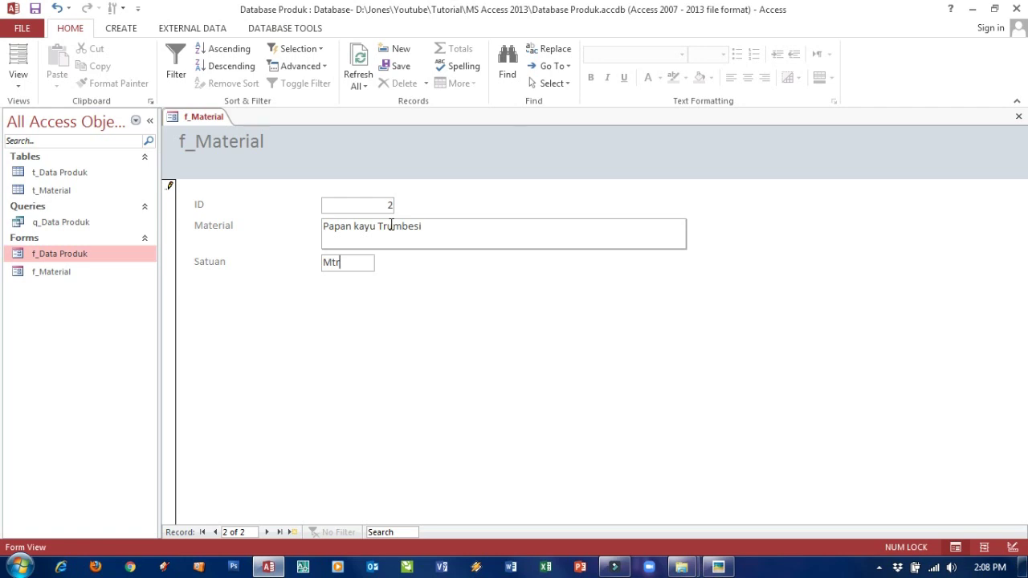
{"action": "key", "text": "BackSpace"}
{"action": "key", "text": "BackSpace"}
{"action": "key", "text": "BackSpace"}
{"action": "type", "text": "Pcs"}
Append the size uk. P305 L105 T3.5cm to the Papan kayu Trumbesi material description
{"action": "left_click", "coordinate": [452, 224]}
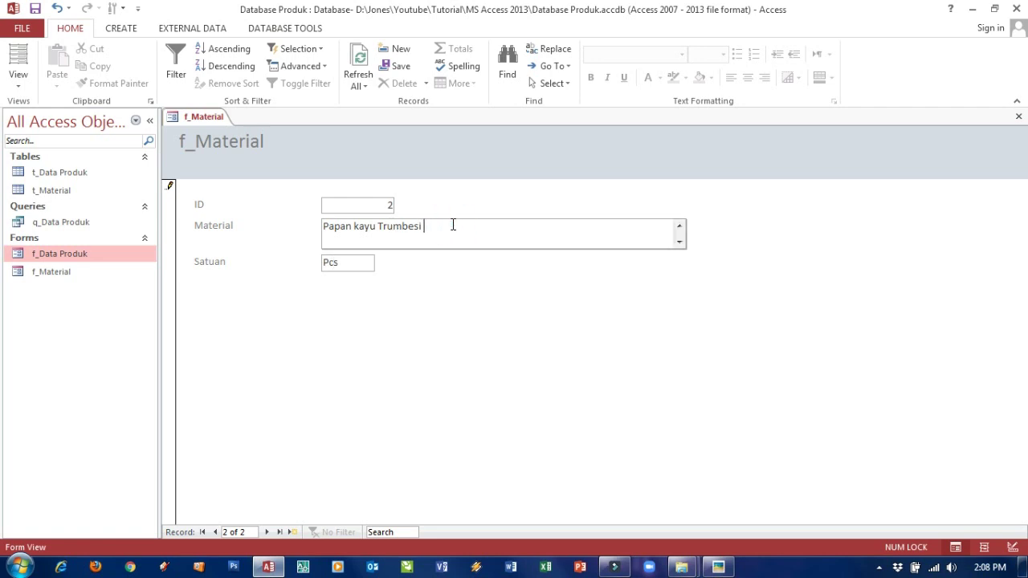
{"action": "type", "text": "uk. P300 L105"}
{"action": "left_click", "coordinate": [453, 226]}
{"action": "key", "text": "Delete"}
{"action": "type", "text": "5 T3.5cm"}
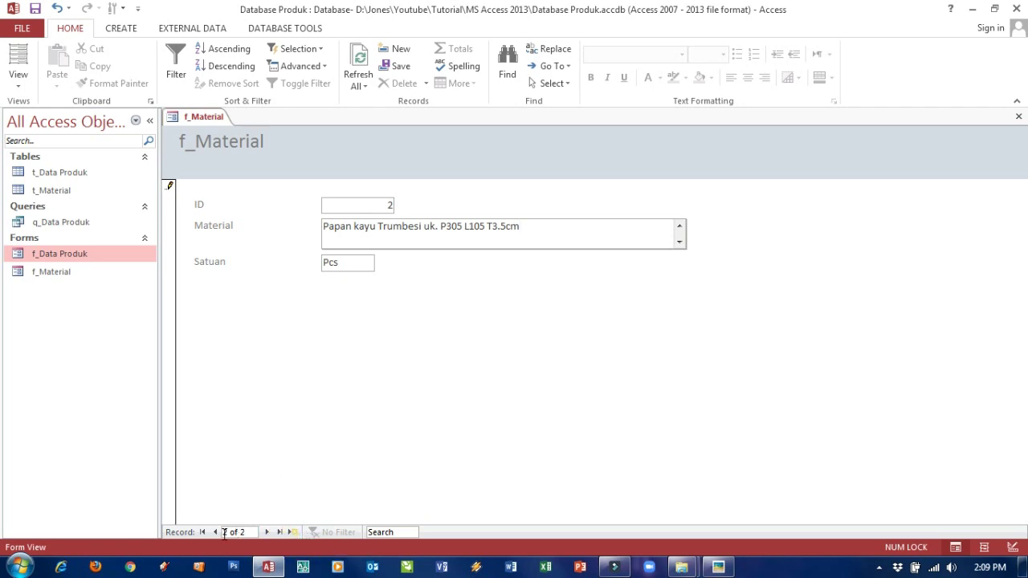
{"action": "left_click", "coordinate": [290, 532]}
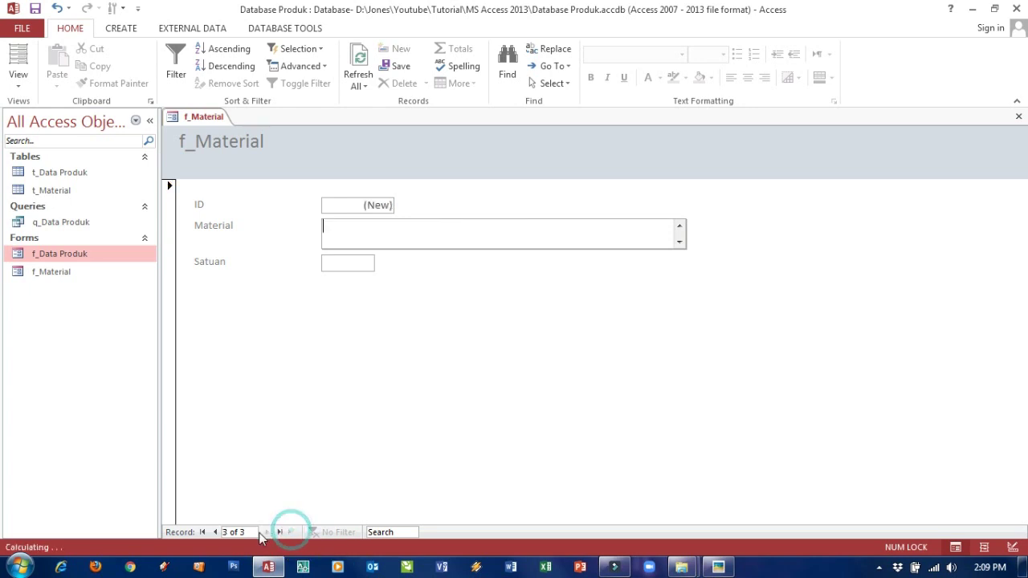
{"action": "left_click", "coordinate": [214, 533]}
{"action": "left_click", "coordinate": [216, 533]}
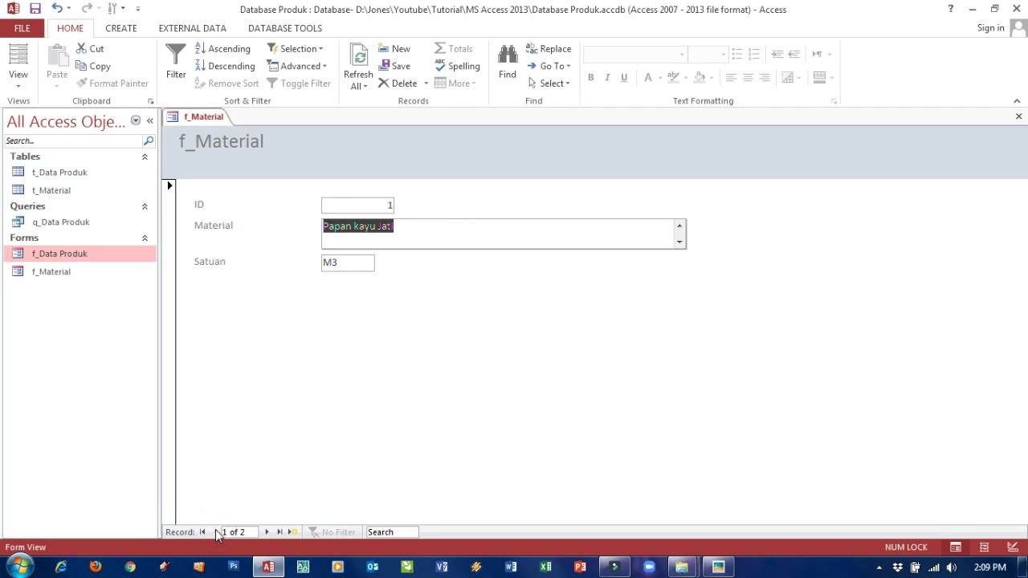
{"action": "left_click", "coordinate": [398, 228]}
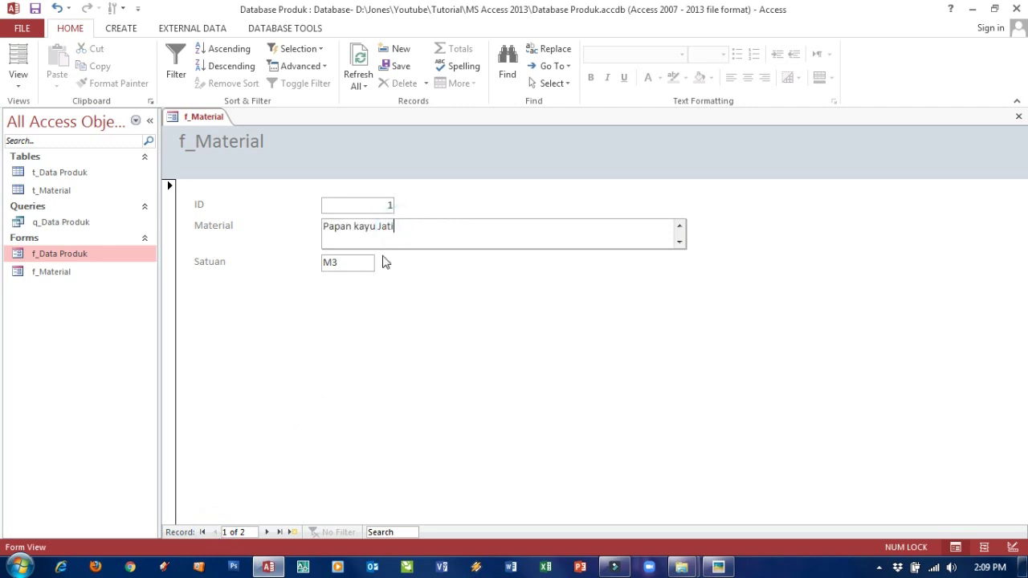
Add a third material record with Sekrup FAB 8mm x 1" as Material and Pcs as Satuan
{"action": "left_click", "coordinate": [294, 532]}
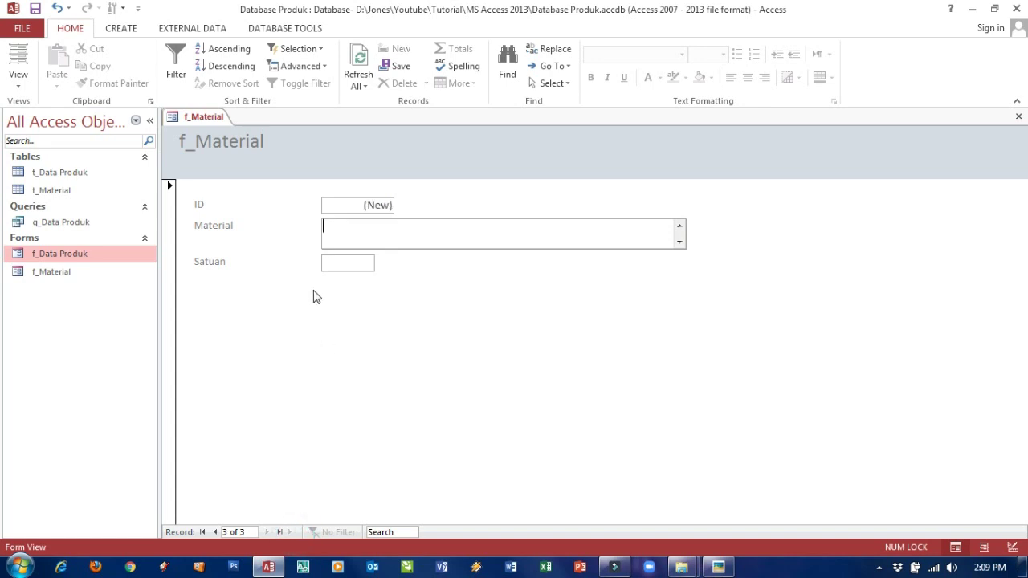
{"action": "type", "text": "Sekr"}
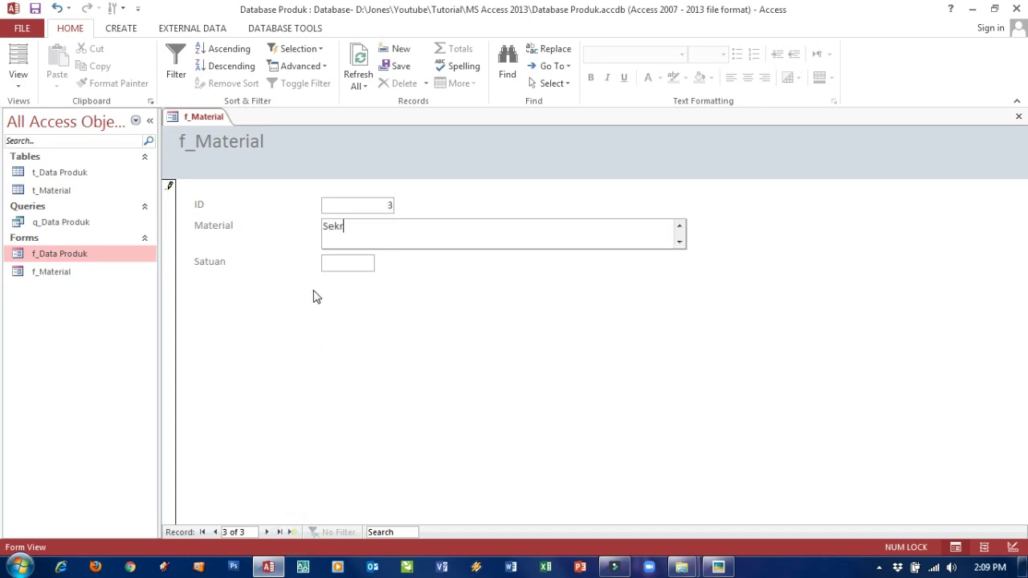
{"action": "type", "text": "p"}
{"action": "key", "text": "BackSpace"}
{"action": "type", "text": "up FAB 8"}
{"action": "type", "text": " x"}
{"action": "key", "text": "Left"}
{"action": "key", "text": "Left"}
{"action": "type", "text": "mm x 1\""}
{"action": "left_click", "coordinate": [328, 259]}
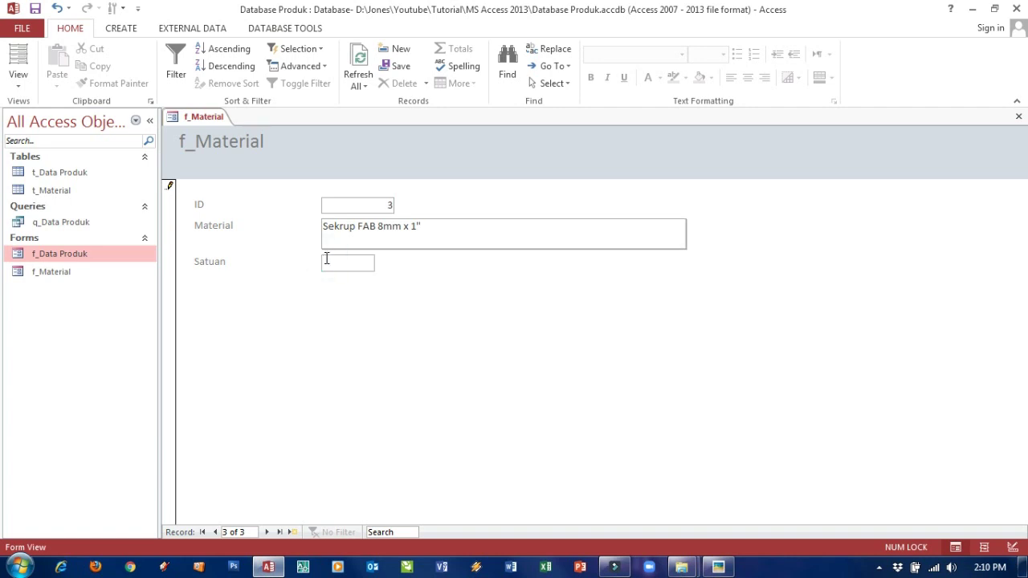
{"action": "type", "text": "Pcs"}
Add a fourth material record with Sekrup FAB 8mm x 1.5" as Material and pcs as Satuan, and close the f_Material form
{"action": "left_click", "coordinate": [293, 533]}
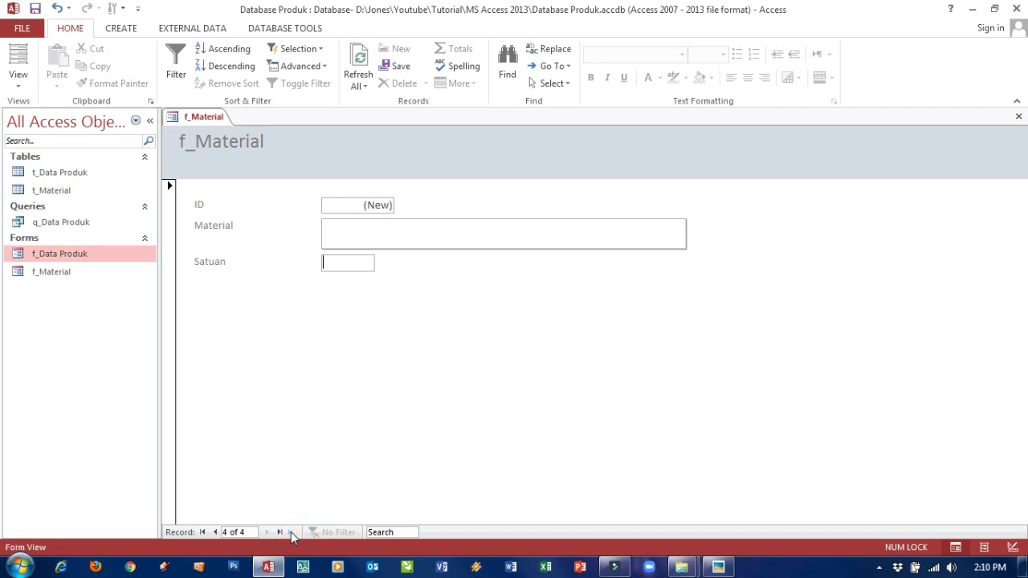
{"action": "left_click", "coordinate": [340, 230]}
{"action": "type", "text": "Sekru"}
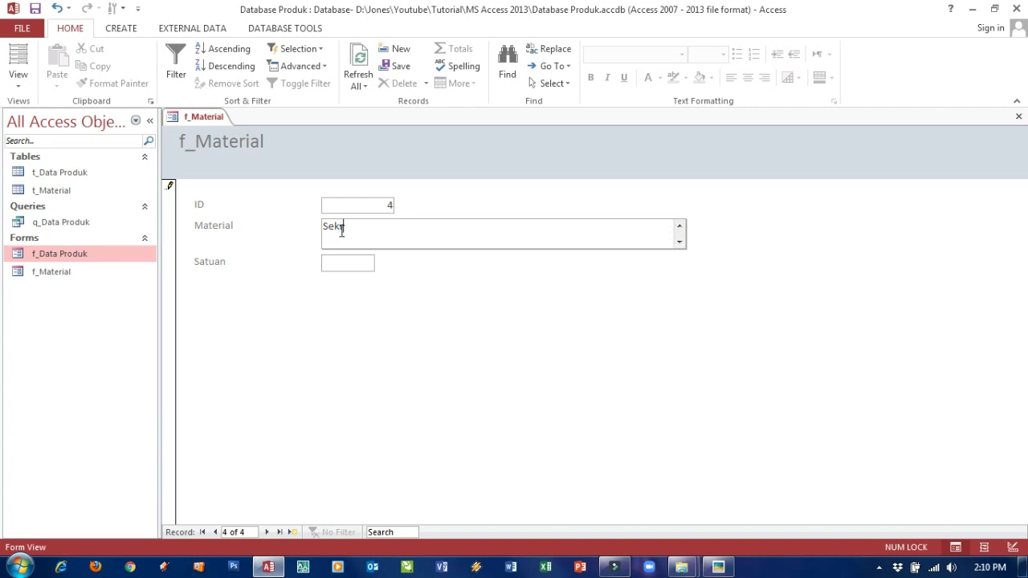
{"action": "type", "text": "p FAB 8mm"}
{"action": "type", "text": "x 1.5\""}
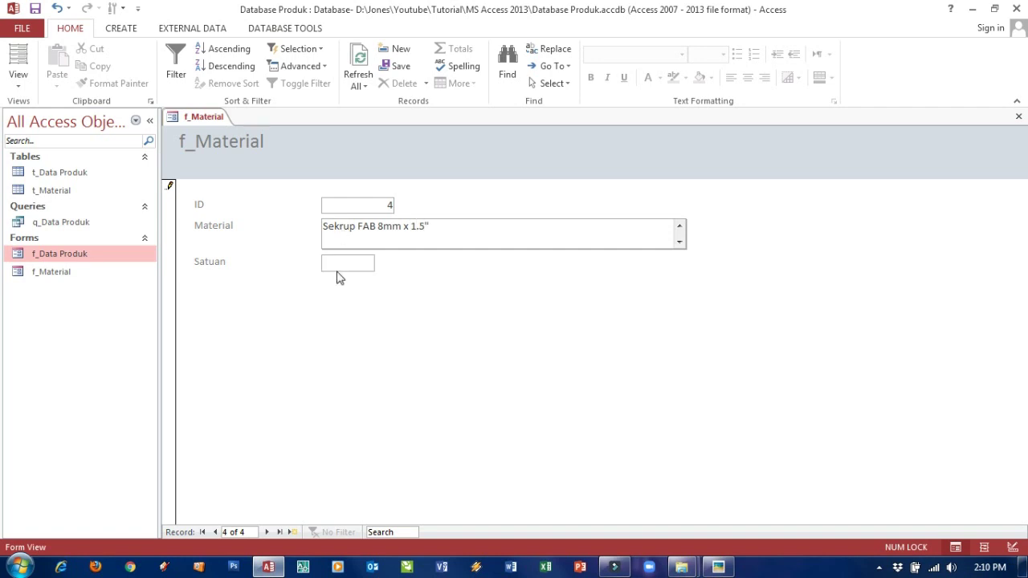
{"action": "left_click", "coordinate": [339, 264]}
{"action": "type", "text": "pcs"}
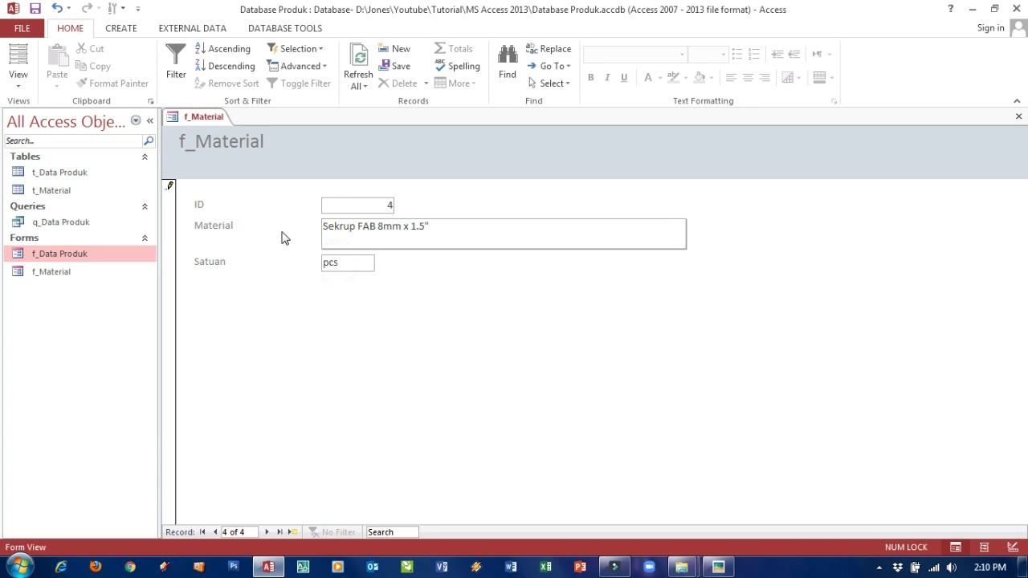
{"action": "right_click", "coordinate": [201, 117]}
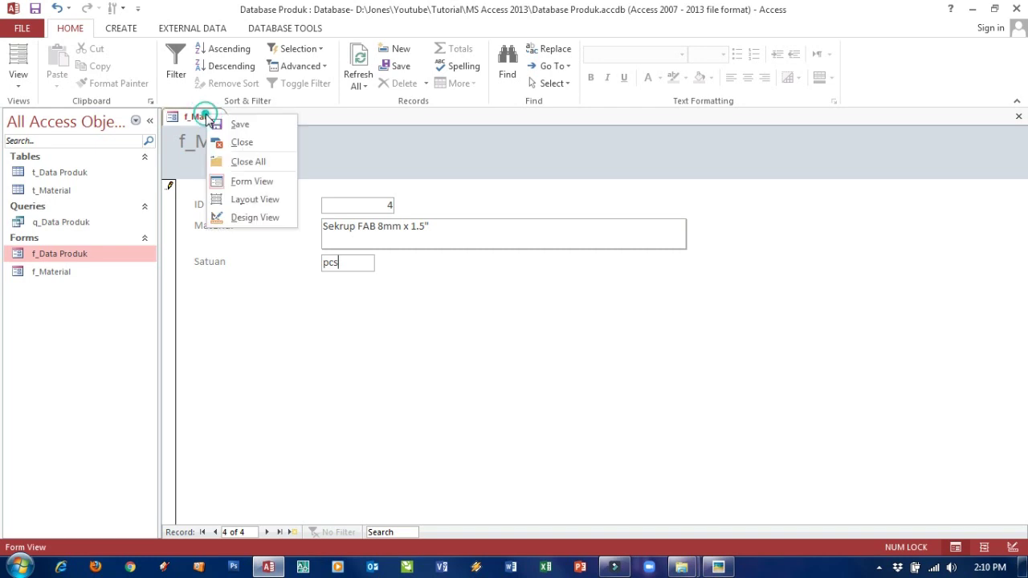
{"action": "left_click", "coordinate": [236, 143]}
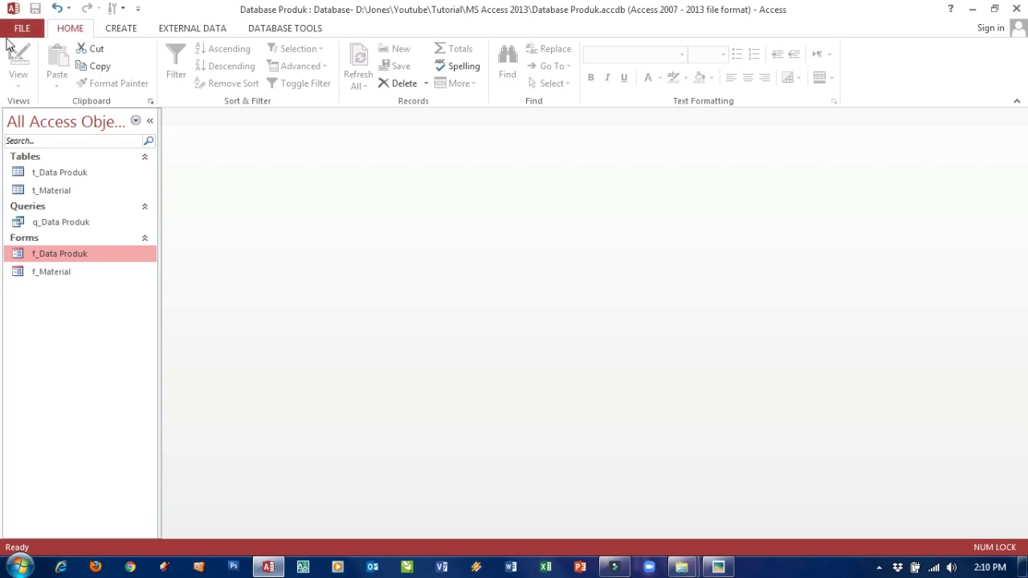
Create a new table, save it as t_Kebutuhan Material per Produk and open it in Design View
{"action": "left_click", "coordinate": [54, 30]}
{"action": "left_click", "coordinate": [104, 29]}
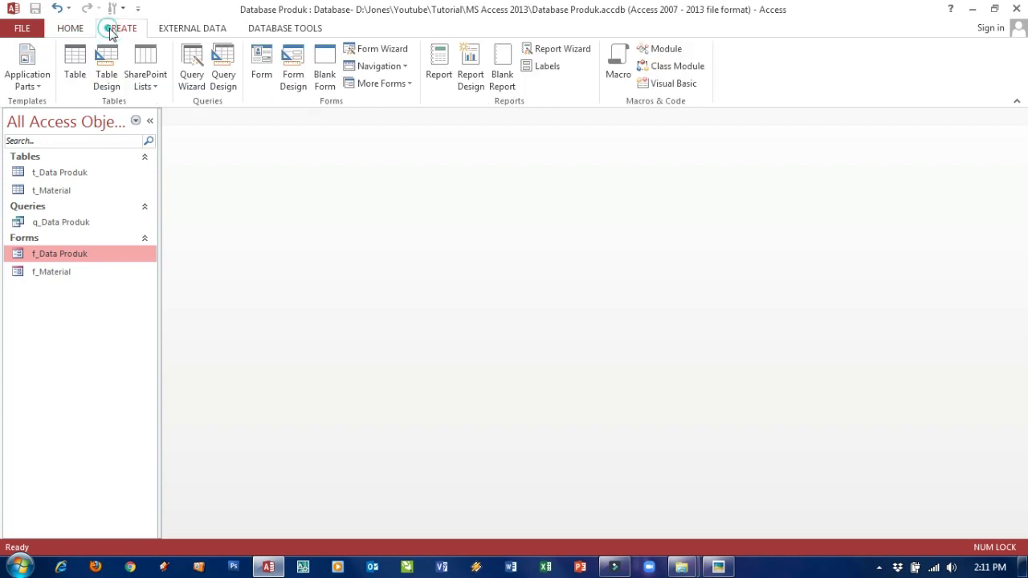
{"action": "left_click", "coordinate": [75, 62]}
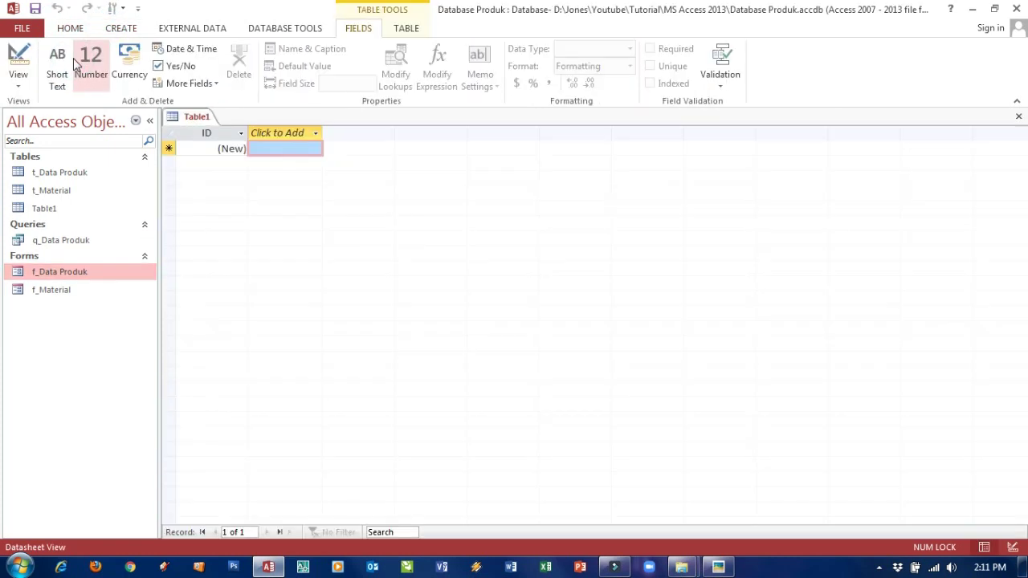
{"action": "right_click", "coordinate": [186, 117]}
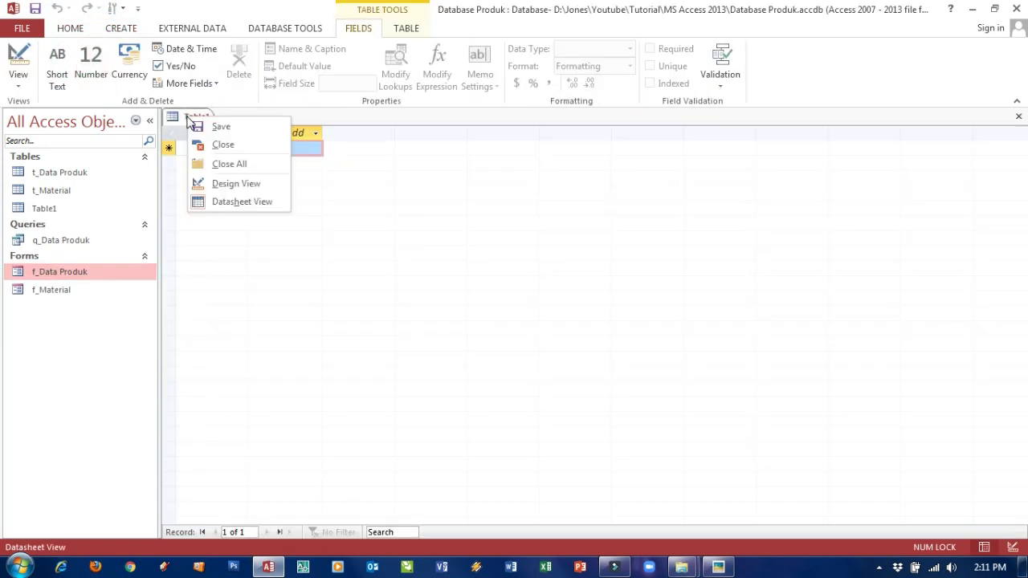
{"action": "left_click", "coordinate": [227, 187]}
{"action": "type", "text": "t_K"}
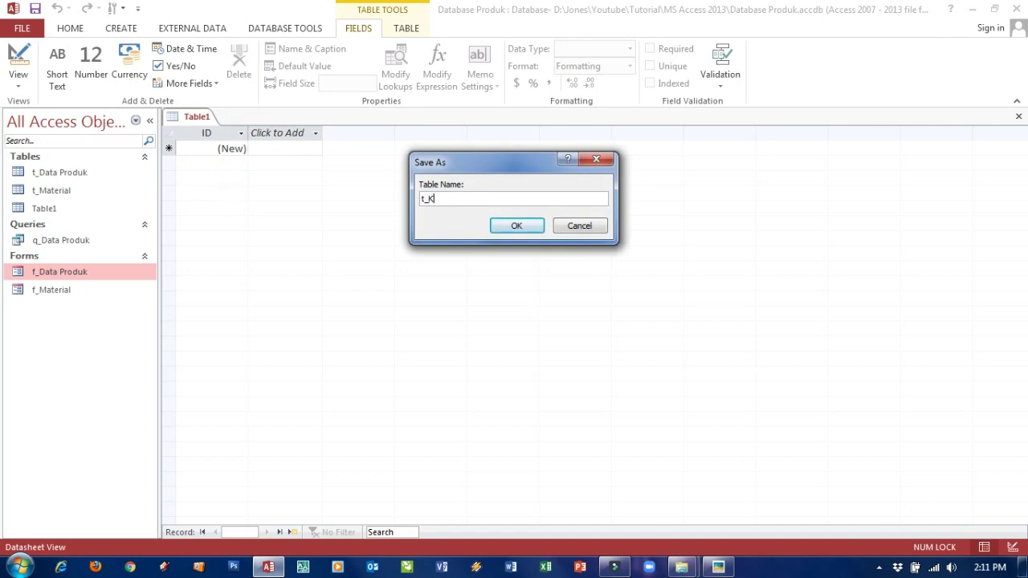
{"action": "type", "text": "ebutuhan Materia"}
{"action": "type", "text": "p"}
{"action": "key", "text": "BackSpace"}
{"action": "key", "text": "BackSpace"}
{"action": "type", "text": "l per Produk"}
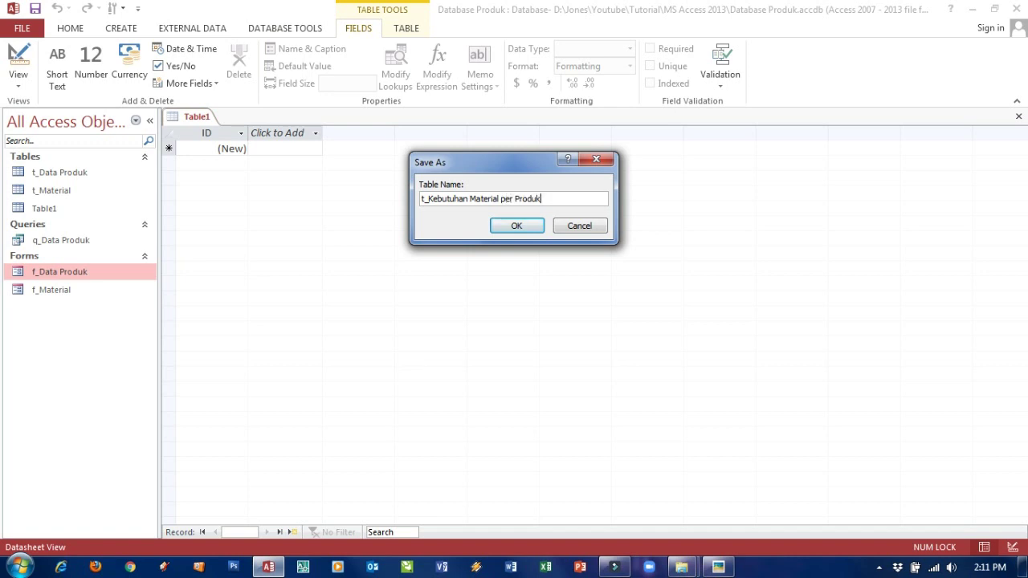
{"action": "left_click", "coordinate": [499, 228]}
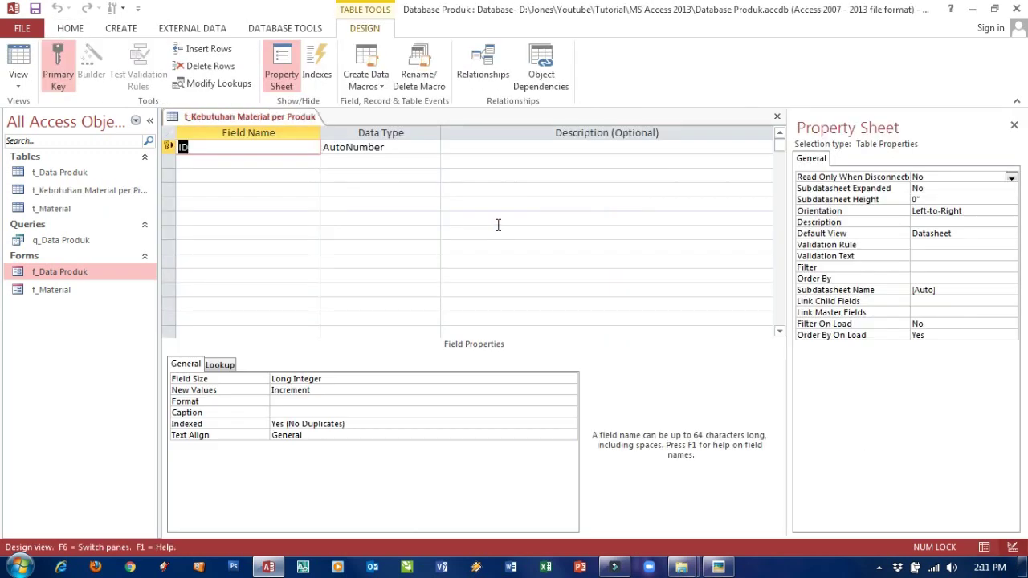
Add a Short Text field called Material to the new table and set its field size to 100
{"action": "left_click", "coordinate": [268, 157]}
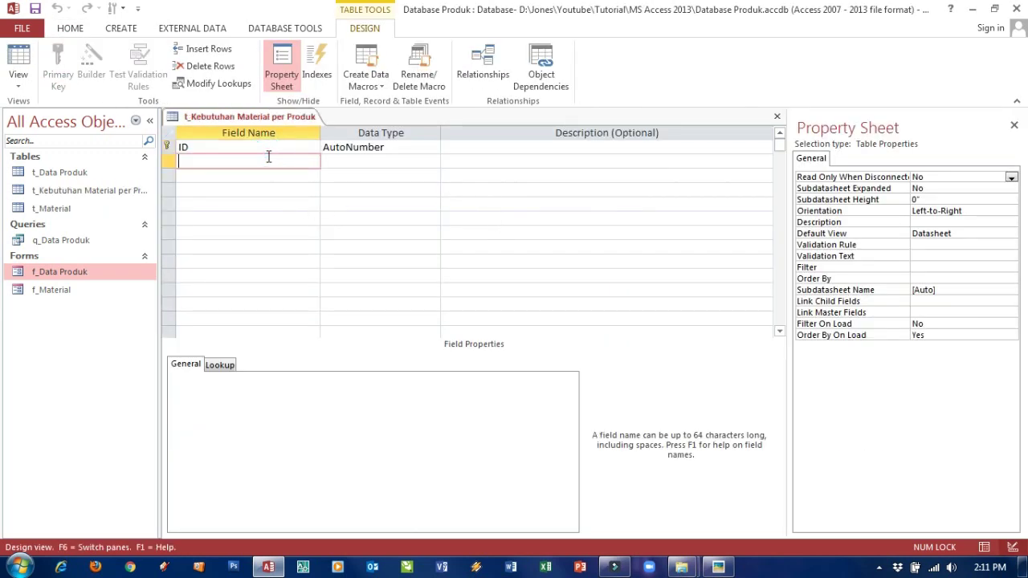
{"action": "type", "text": "Material"}
{"action": "key", "text": "Tab"}
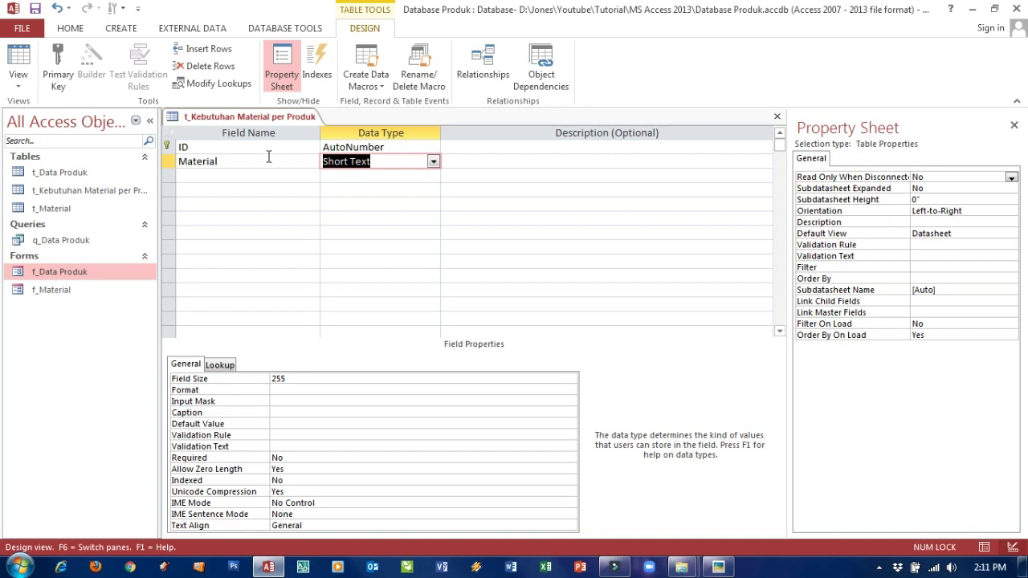
{"action": "left_click", "coordinate": [313, 379]}
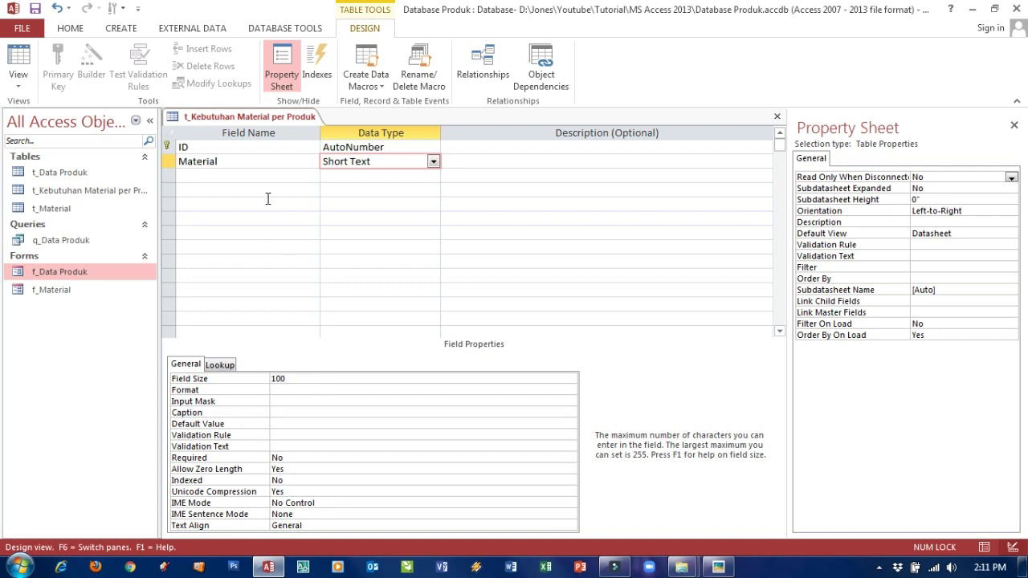
Add a field called Jumlah below Material with the Number data type
{"action": "left_click", "coordinate": [264, 175]}
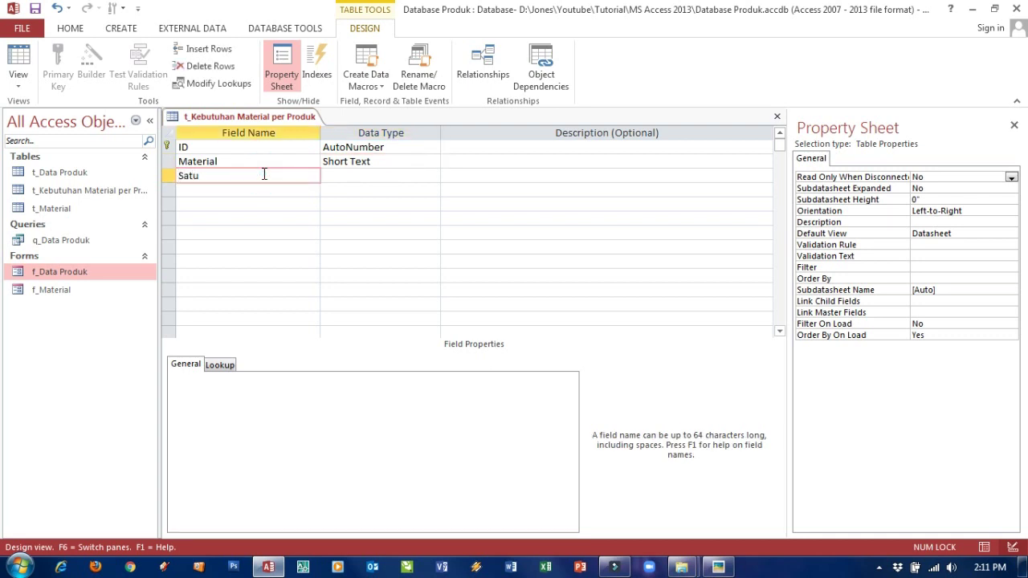
{"action": "type", "text": "Satu"}
{"action": "key", "text": "BackSpace"}
{"action": "key", "text": "BackSpace"}
{"action": "key", "text": "BackSpace"}
{"action": "type", "text": "um"}
{"action": "key", "text": "BackSpace"}
{"action": "key", "text": "BackSpace"}
{"action": "type", "text": "umlah"}
{"action": "key", "text": "Tab"}
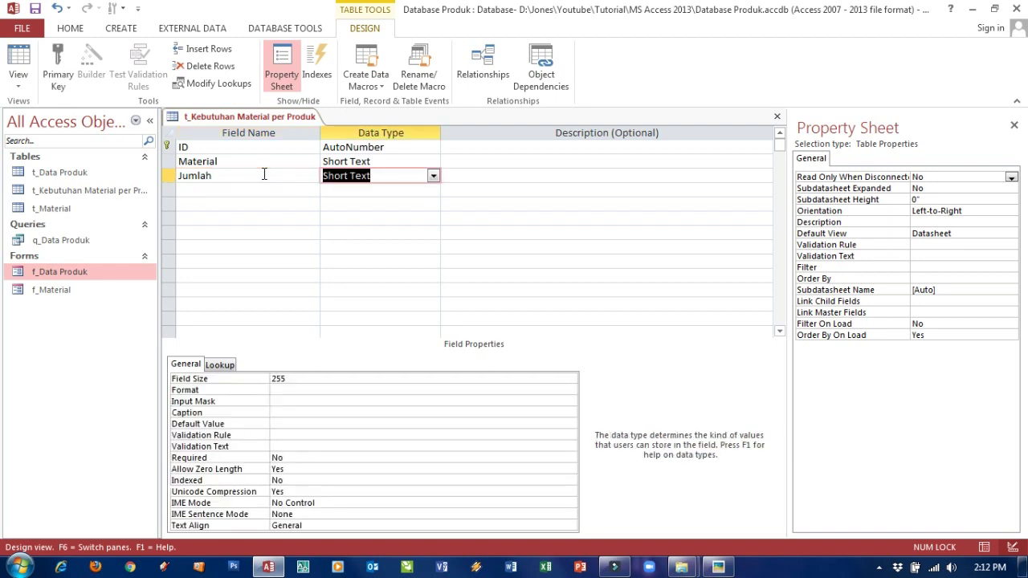
{"action": "left_click", "coordinate": [433, 176]}
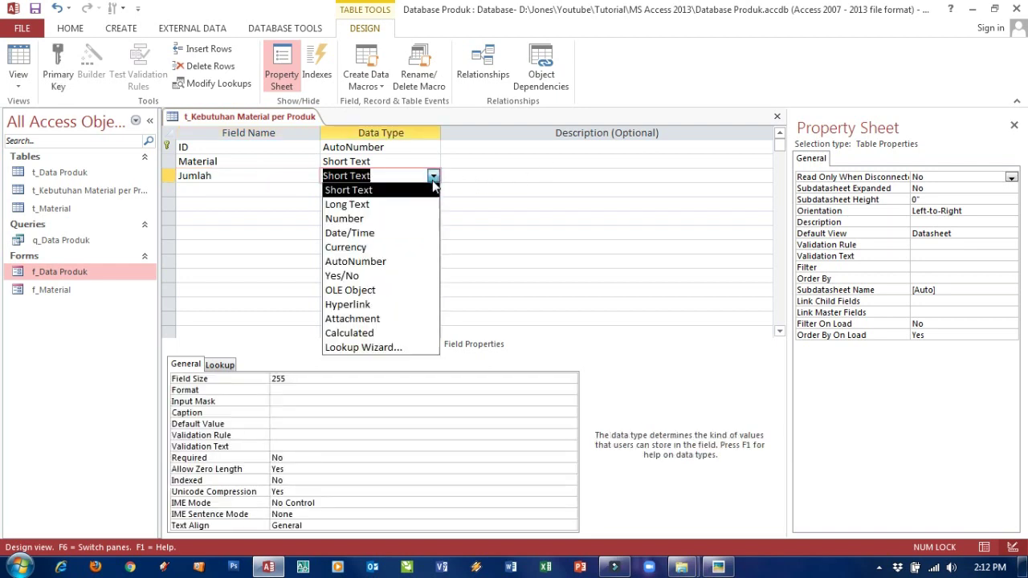
{"action": "left_click", "coordinate": [396, 220]}
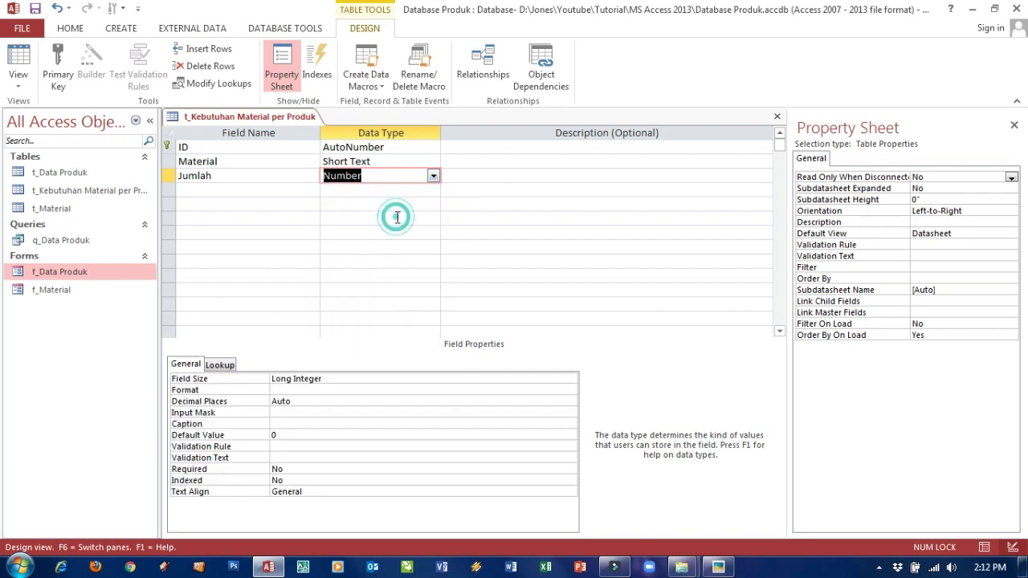
Set the Jumlah field's format to Standard with 2 decimal places
{"action": "left_click", "coordinate": [350, 389]}
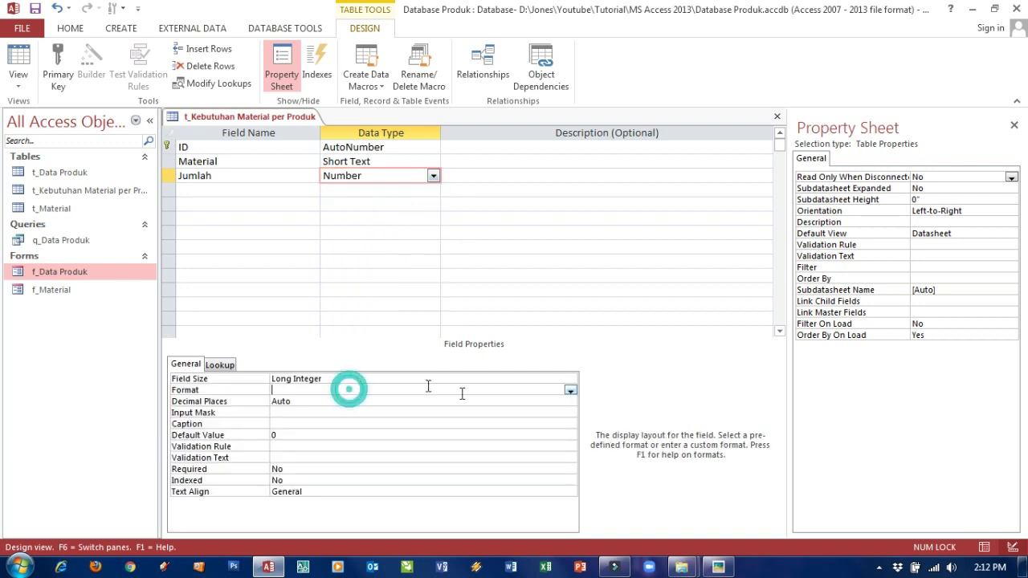
{"action": "left_click", "coordinate": [569, 390]}
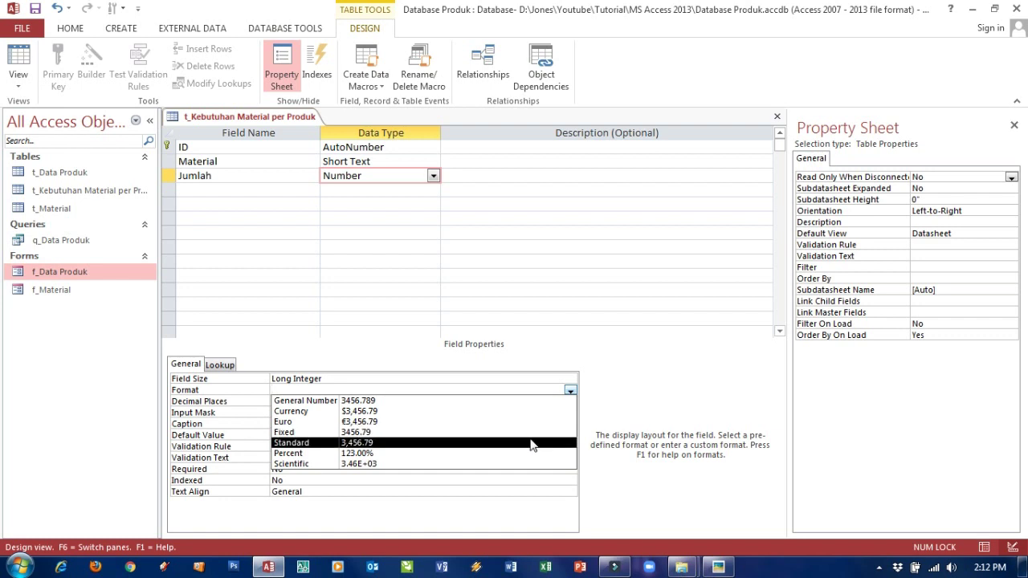
{"action": "left_click", "coordinate": [531, 443]}
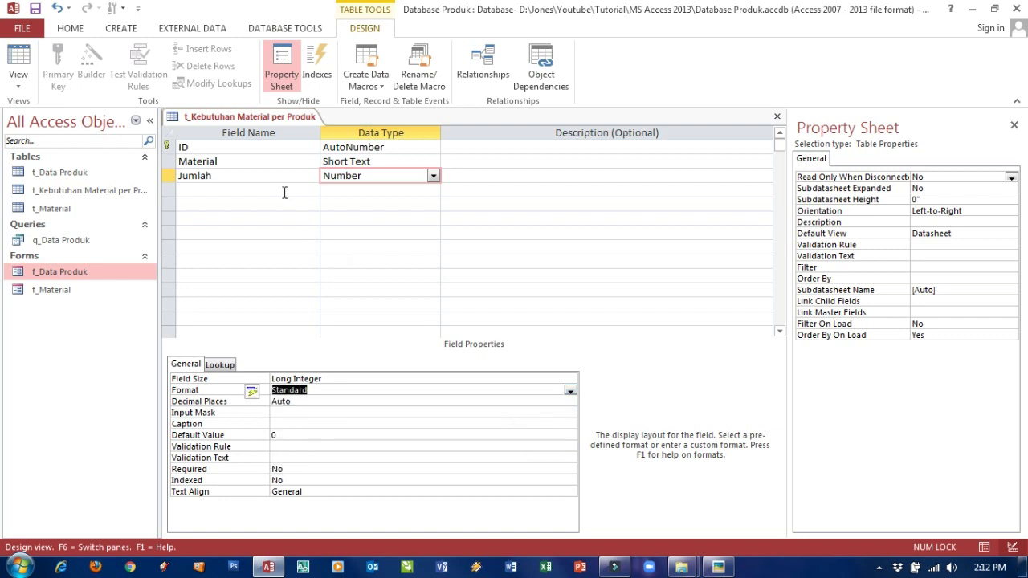
{"action": "left_click", "coordinate": [416, 401]}
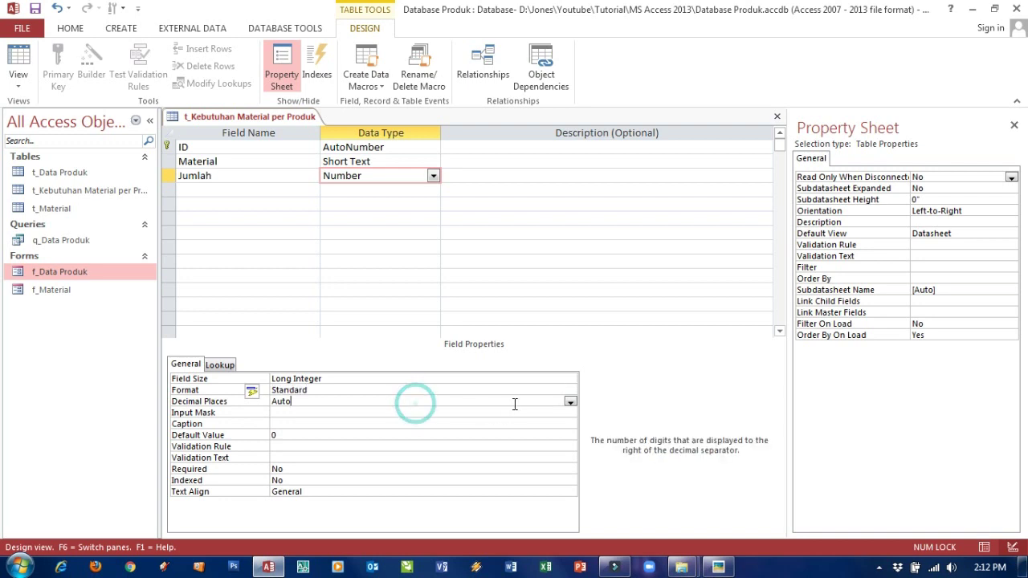
{"action": "left_click", "coordinate": [569, 401]}
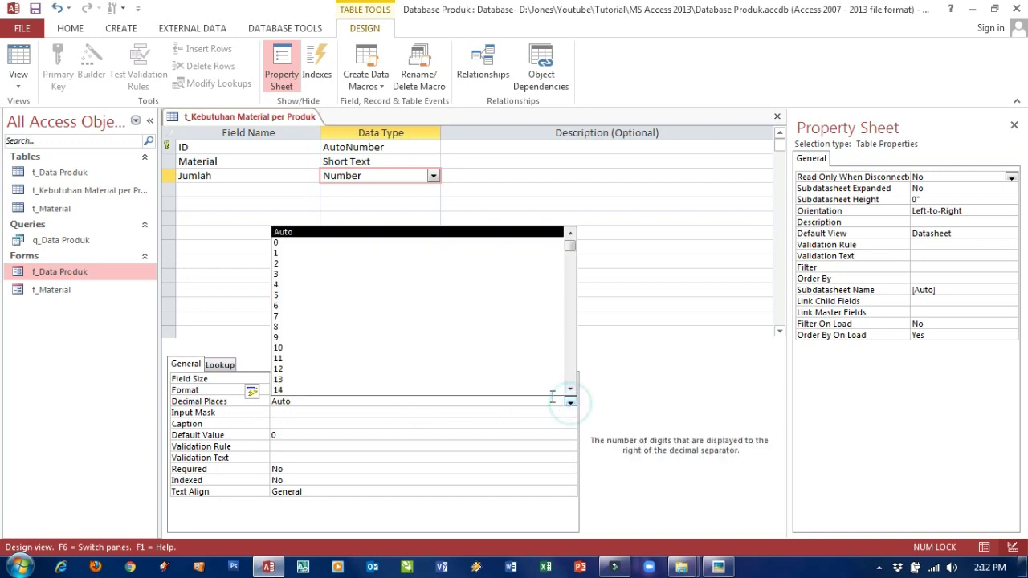
{"action": "left_click", "coordinate": [404, 264]}
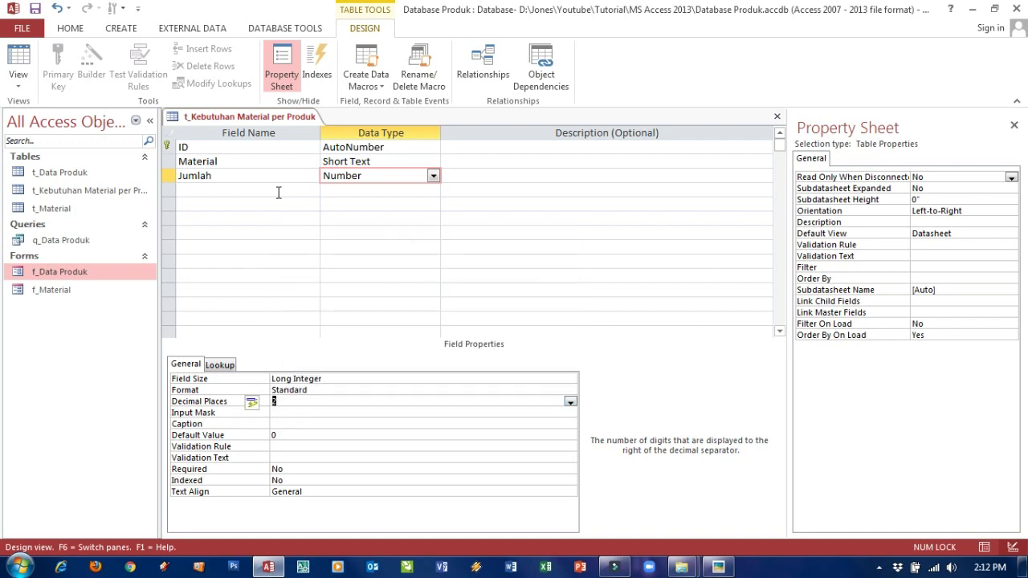
Add a Short Text field called Satuan below Jumlah with a field size of 6, and save the table
{"action": "left_click", "coordinate": [252, 190]}
{"action": "type", "text": "Satuan"}
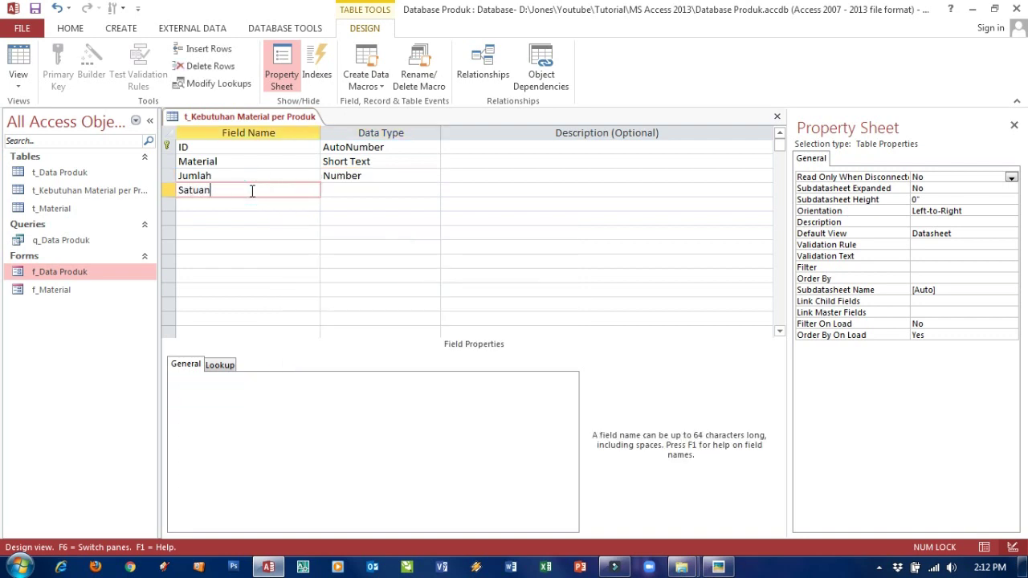
{"action": "key", "text": "Tab"}
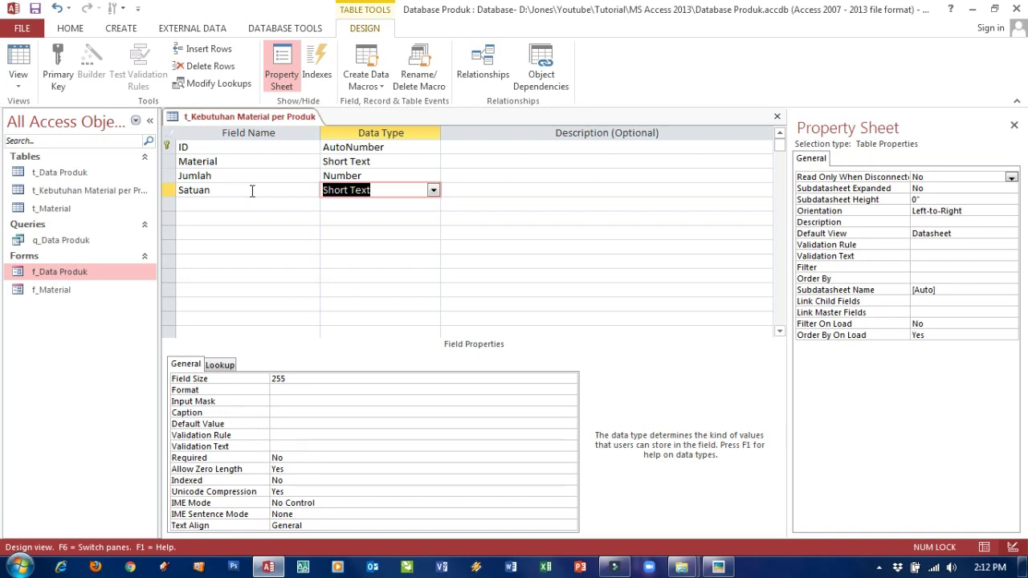
{"action": "double_click", "coordinate": [282, 375]}
{"action": "type", "text": "6"}
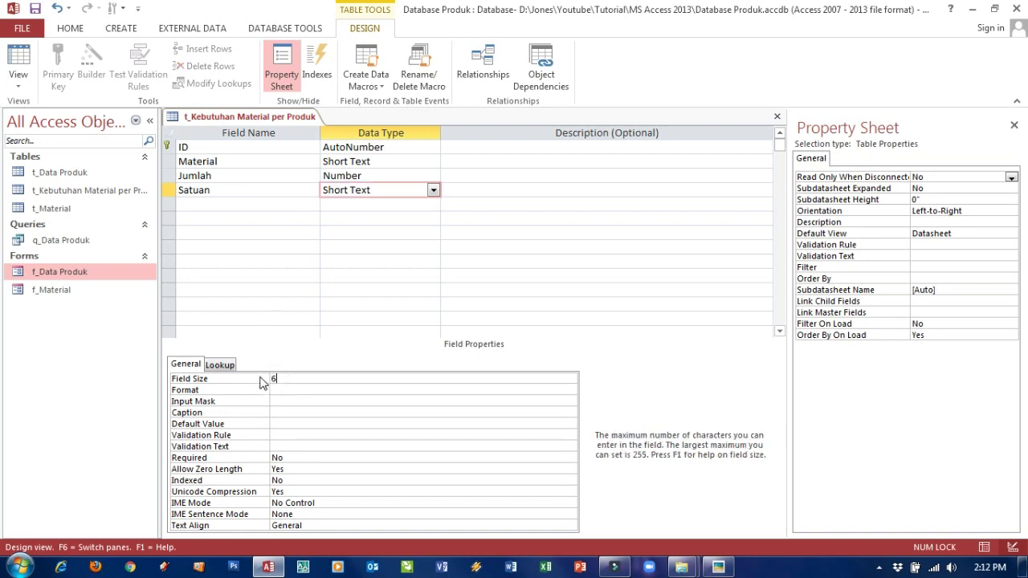
{"action": "left_click", "coordinate": [34, 8]}
Add a Nama Produk field with the Number data type below Satuan, and close the table with its changes saved
{"action": "left_click", "coordinate": [212, 205]}
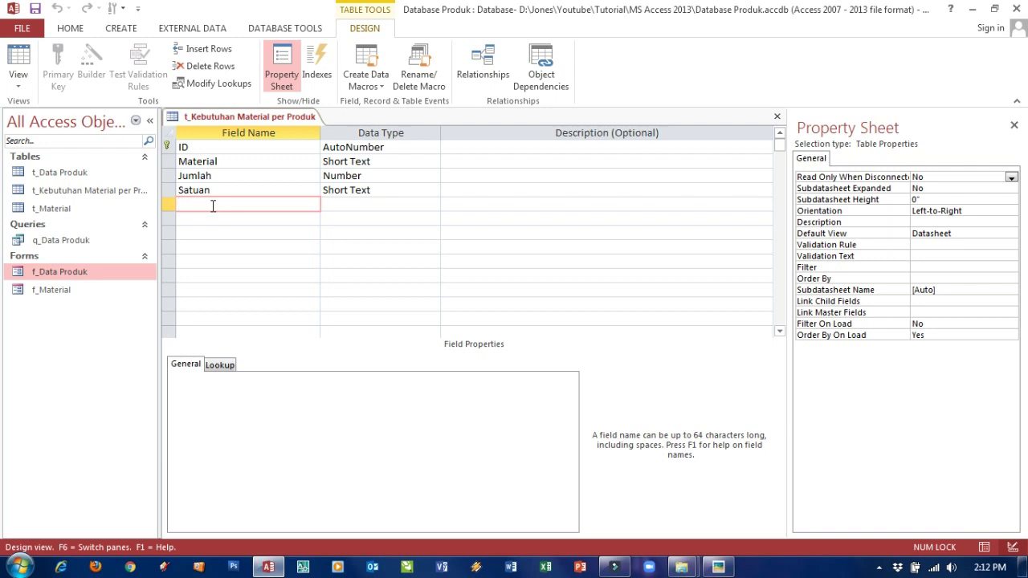
{"action": "double_click", "coordinate": [58, 174]}
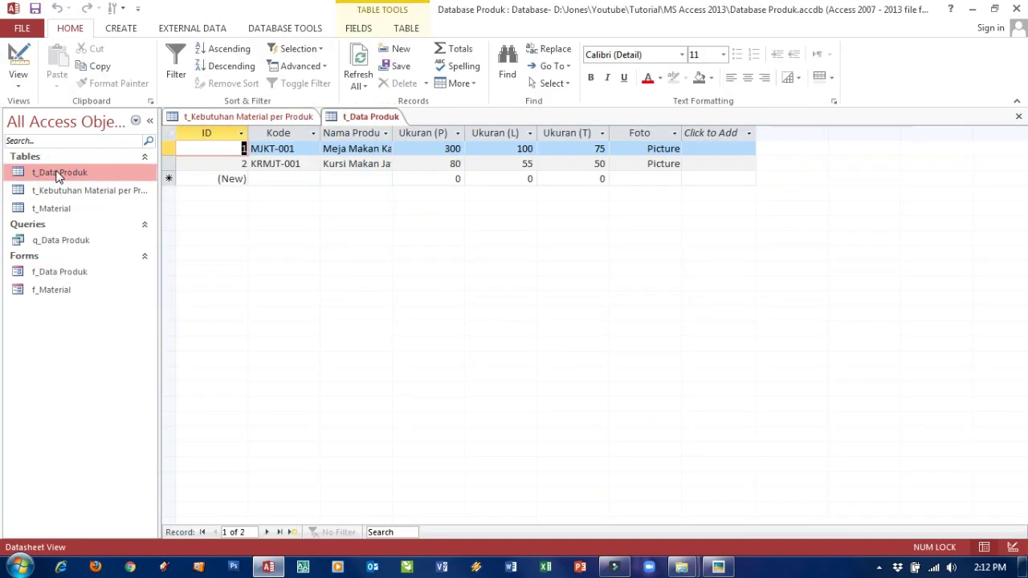
{"action": "right_click", "coordinate": [383, 119]}
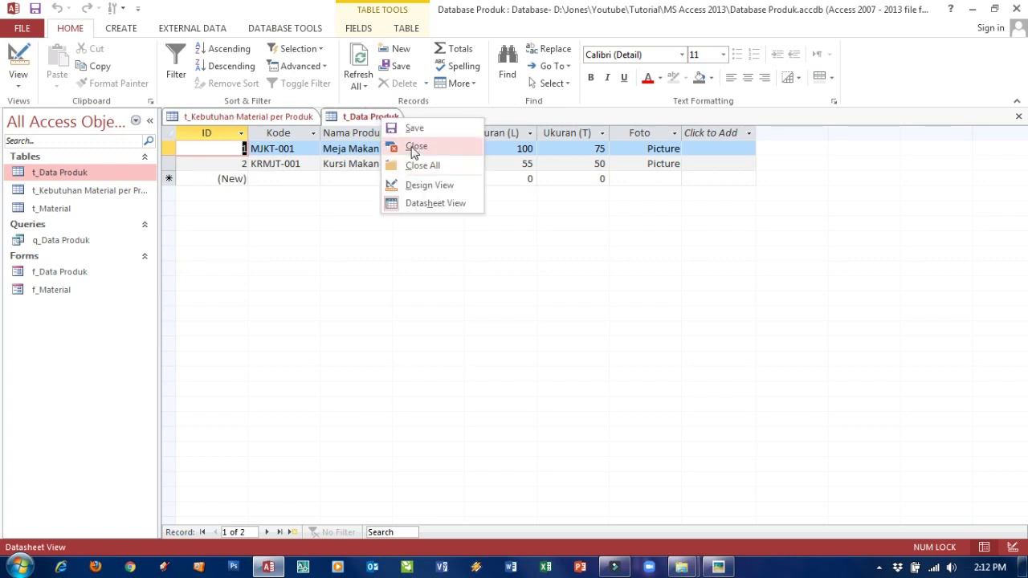
{"action": "left_click", "coordinate": [415, 148]}
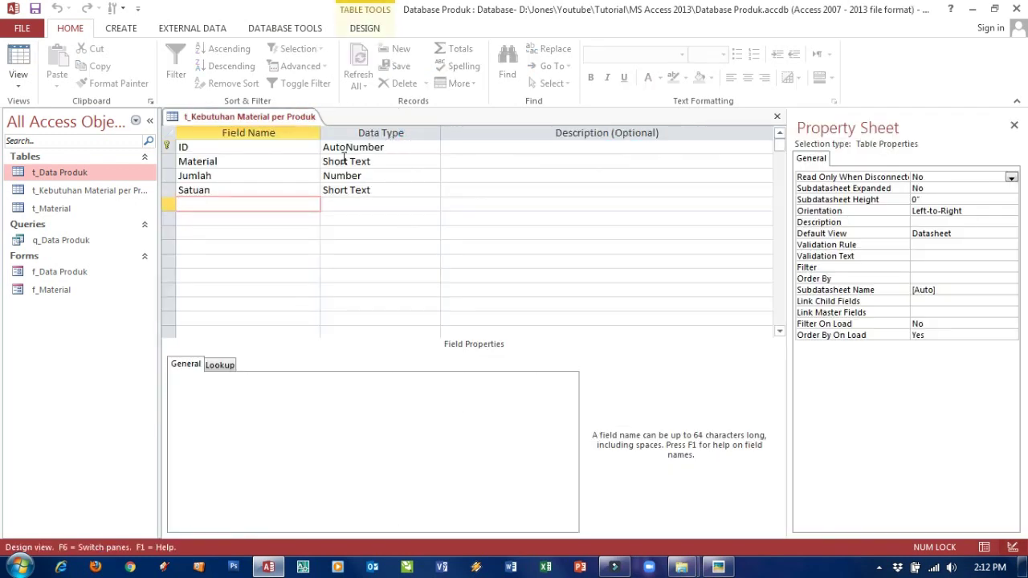
{"action": "type", "text": "ama Produk"}
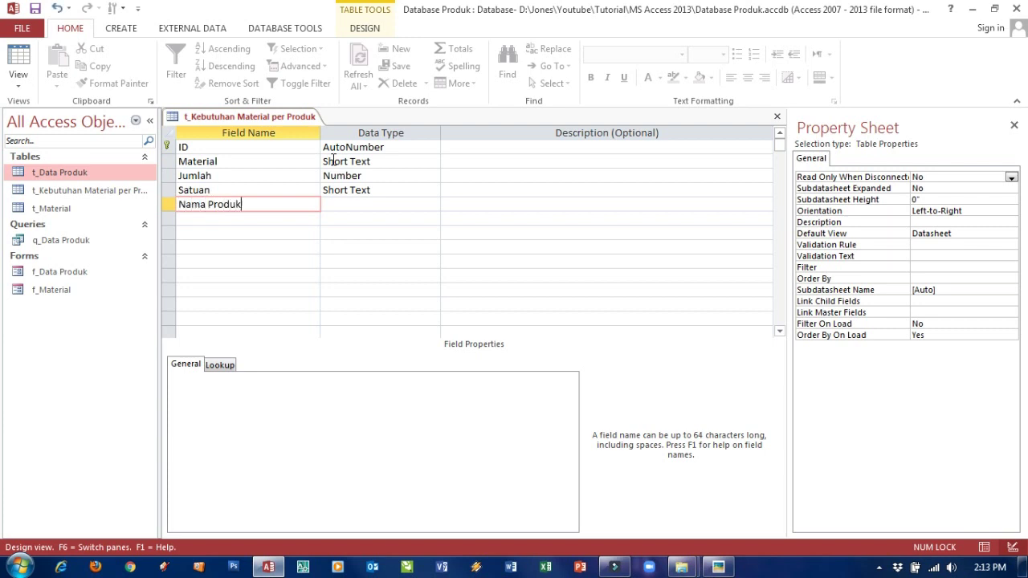
{"action": "key", "text": "Tab"}
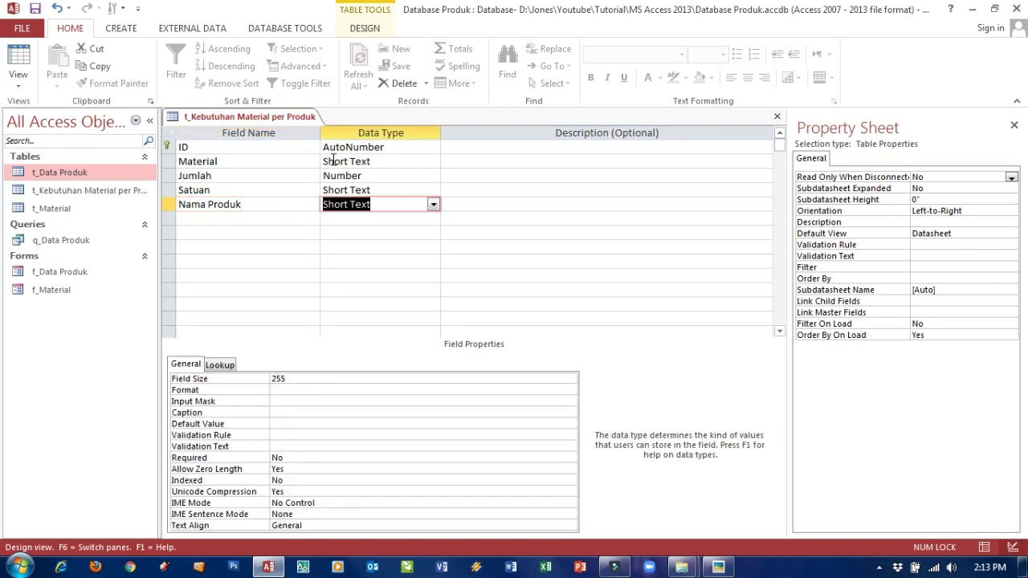
{"action": "left_click", "coordinate": [435, 203]}
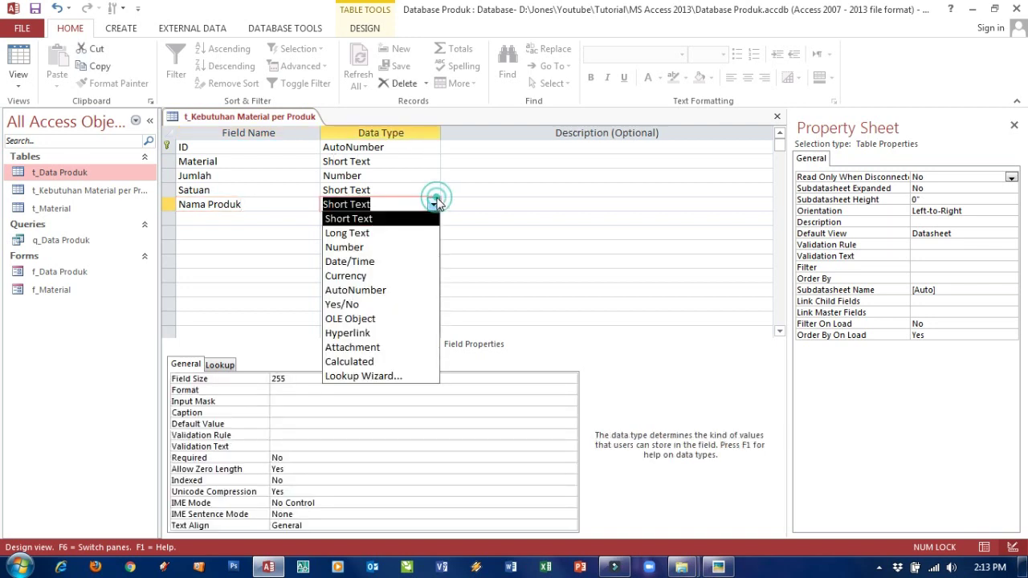
{"action": "left_click", "coordinate": [404, 248]}
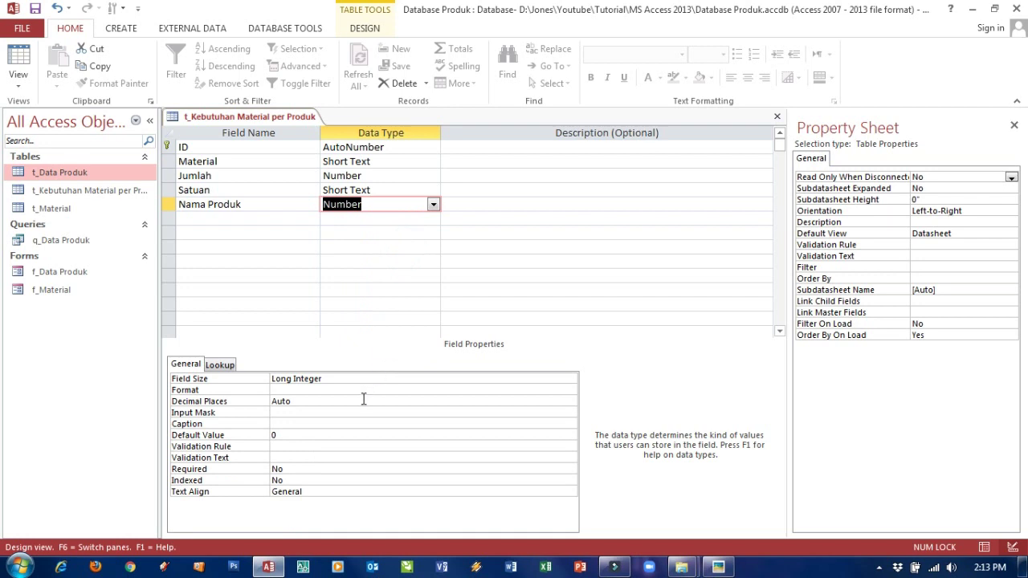
{"action": "left_click", "coordinate": [777, 117]}
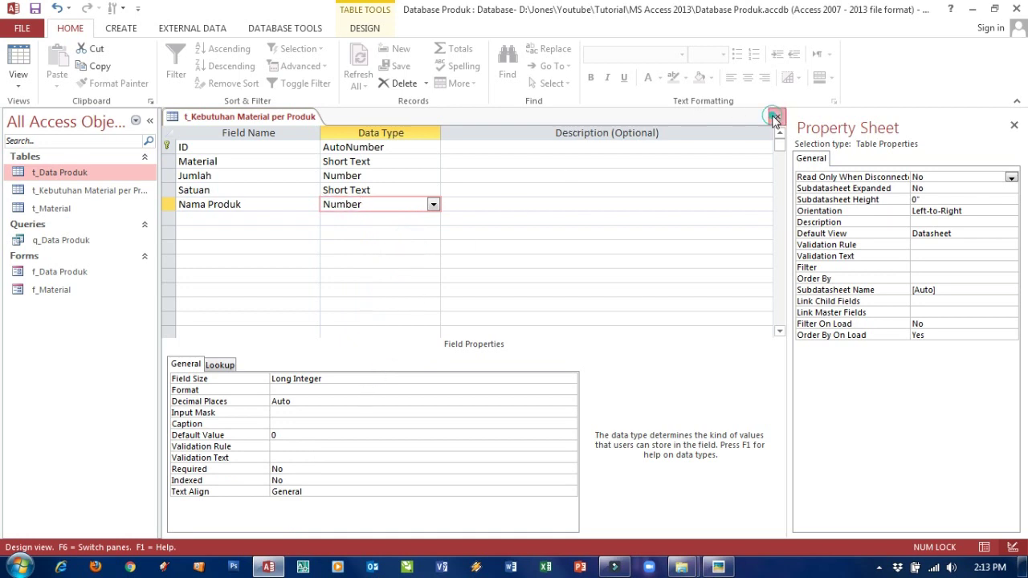
{"action": "left_click", "coordinate": [455, 327]}
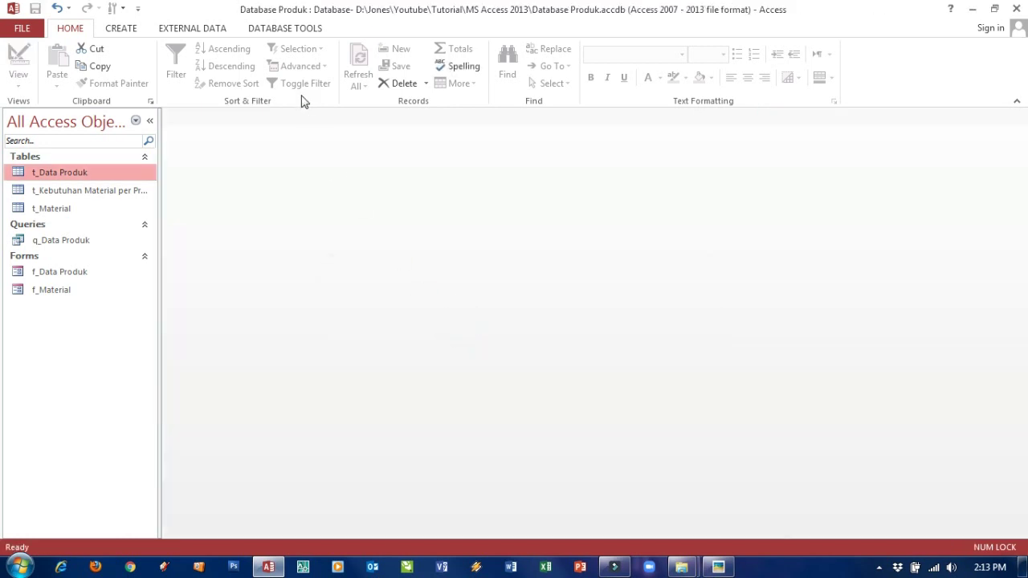
Open the database relationships and add the t_Data Produk and t_Kebutuhan Material per Produk tables to the layout
{"action": "left_click", "coordinate": [276, 28]}
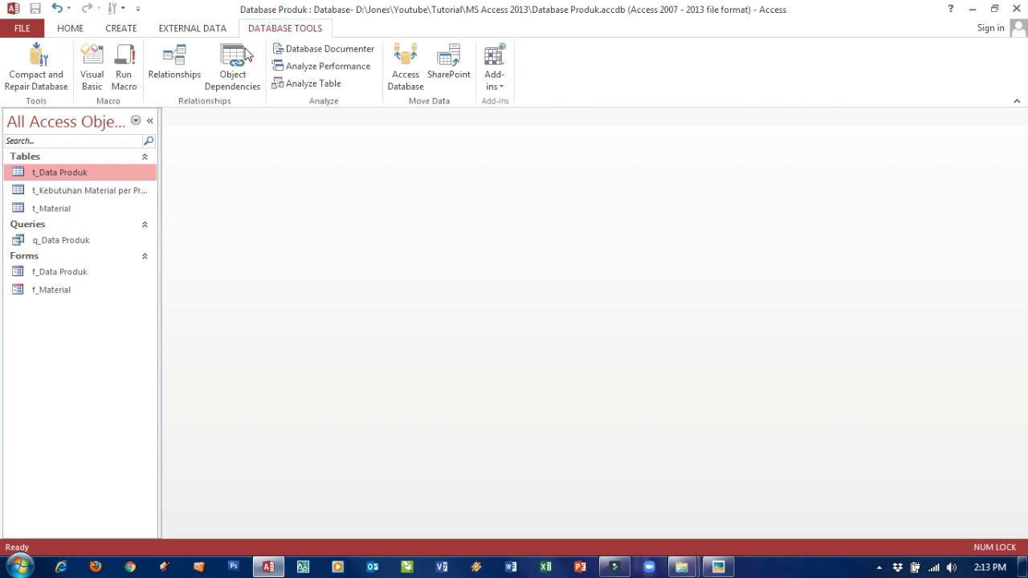
{"action": "left_click", "coordinate": [174, 68]}
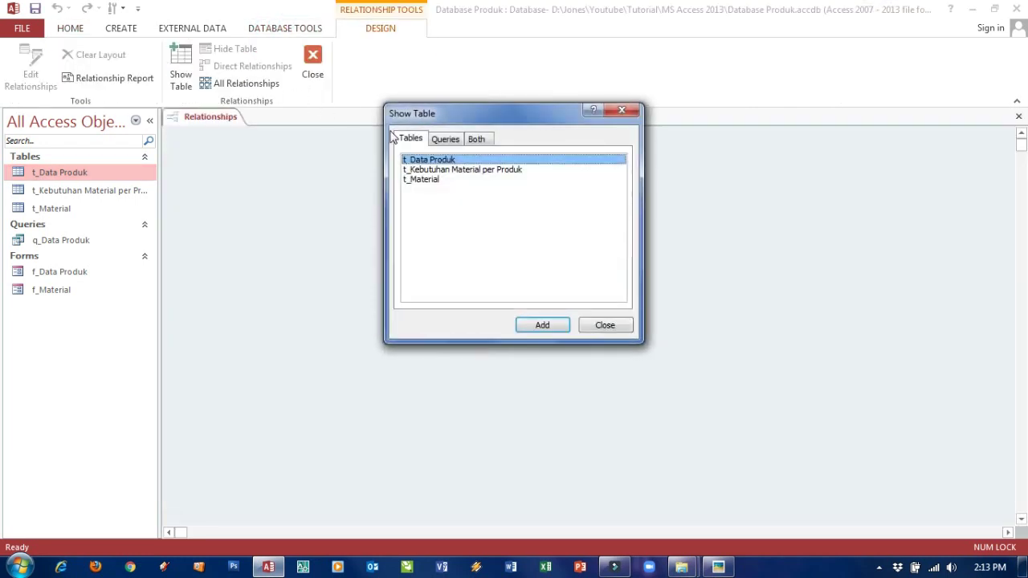
{"action": "left_click", "coordinate": [536, 327]}
{"action": "left_click", "coordinate": [455, 171]}
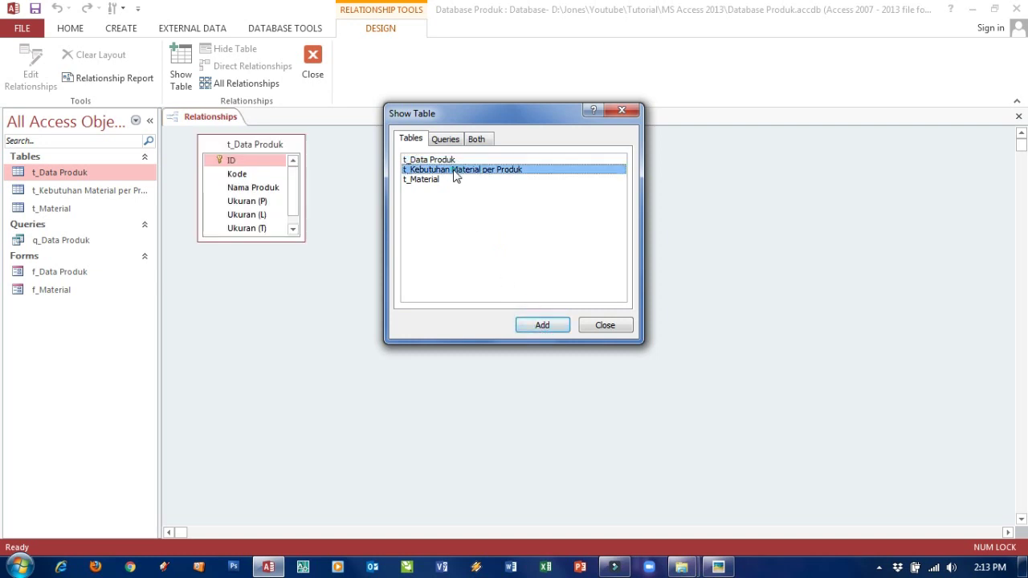
{"action": "left_click", "coordinate": [546, 325]}
{"action": "left_click", "coordinate": [604, 325]}
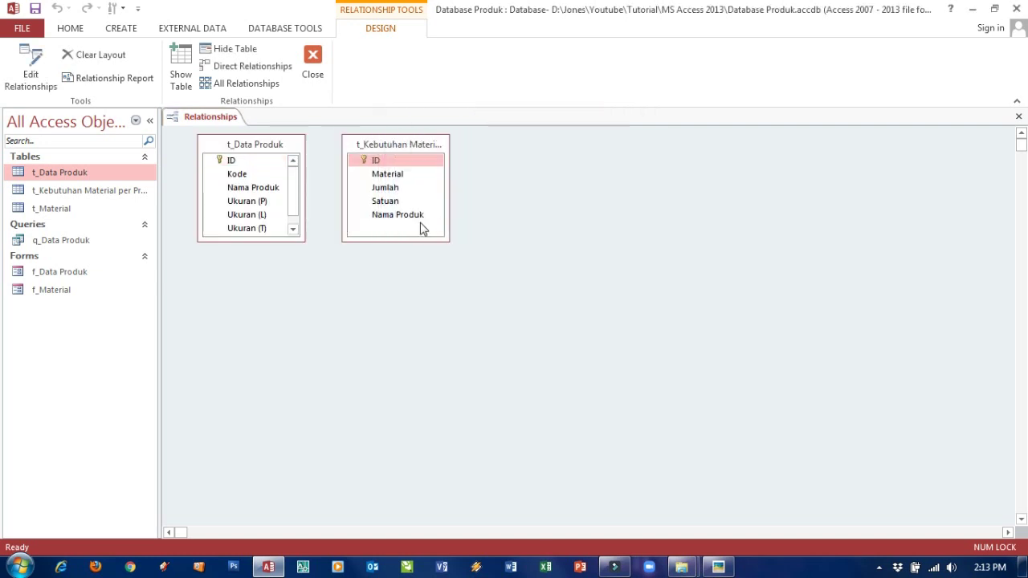
Relate Nama Produk in t_Kebutuhan Material per Produk to ID in t_Data Produk with referential integrity, cascade update and cascade delete, and save the layout
{"action": "left_click_drag", "start_coordinate": [405, 217], "coordinate": [231, 161]}
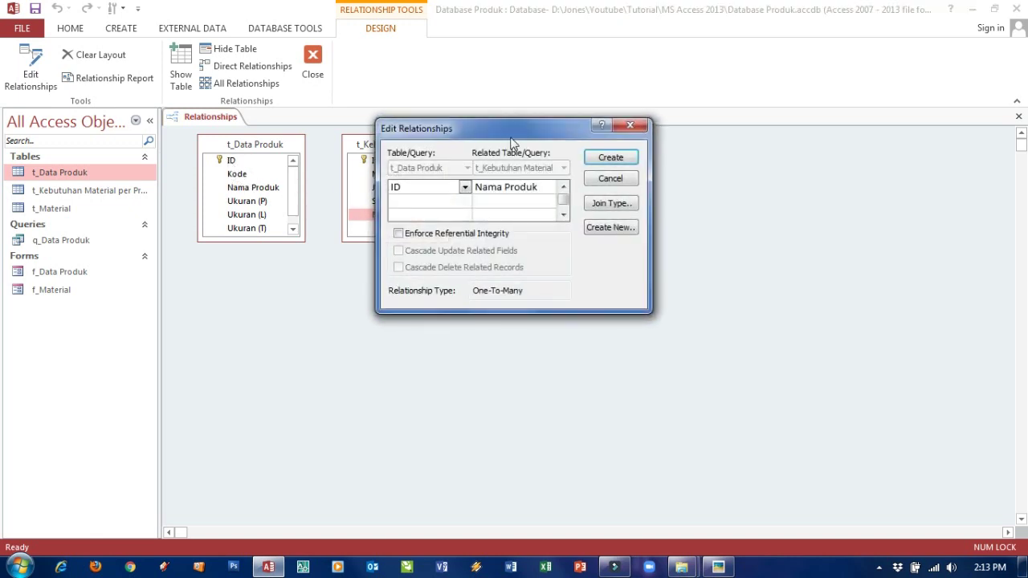
{"action": "left_click", "coordinate": [432, 233]}
{"action": "left_click", "coordinate": [431, 250]}
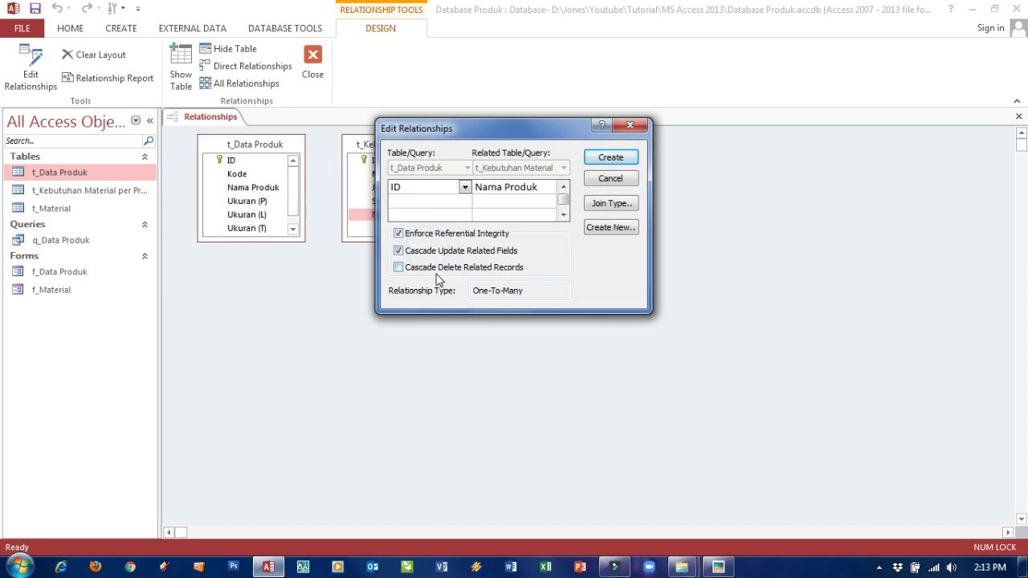
{"action": "left_click", "coordinate": [427, 267]}
{"action": "left_click", "coordinate": [612, 158]}
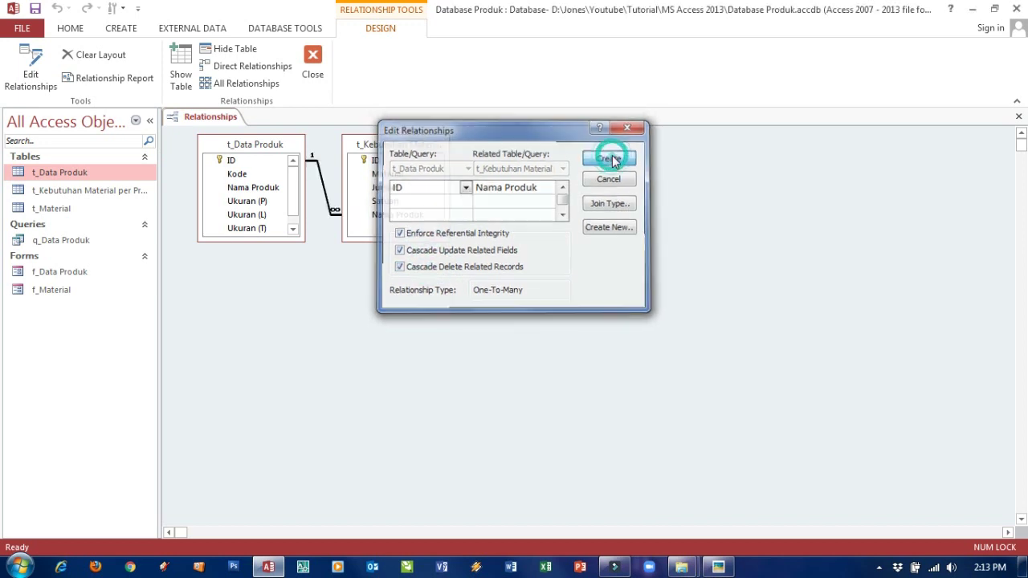
{"action": "left_click", "coordinate": [315, 55]}
{"action": "left_click", "coordinate": [457, 325]}
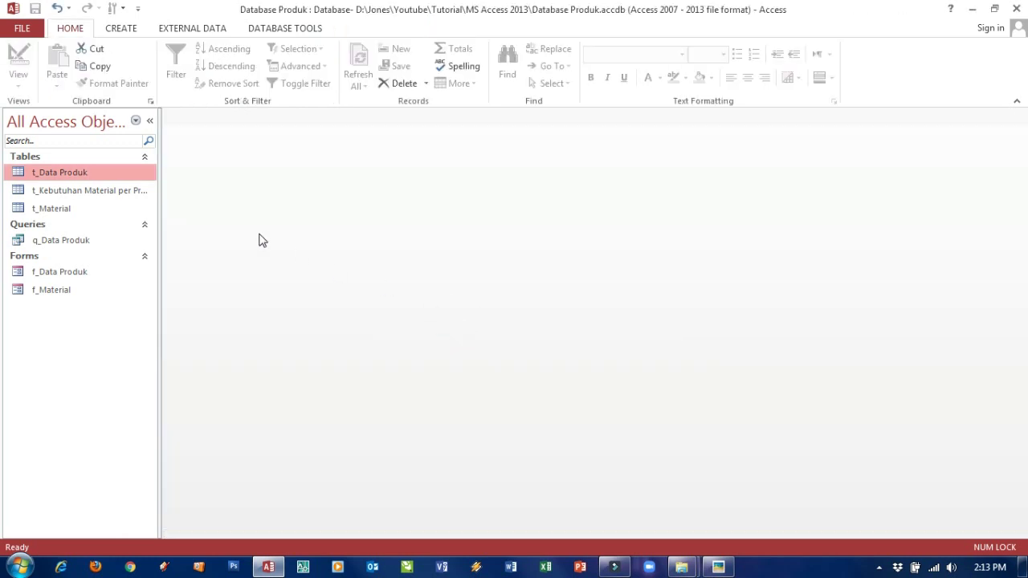
Open t_Material in Design View and insert a Harga field with the Number data type above Satuan
{"action": "left_click", "coordinate": [61, 214]}
{"action": "right_click", "coordinate": [62, 214]}
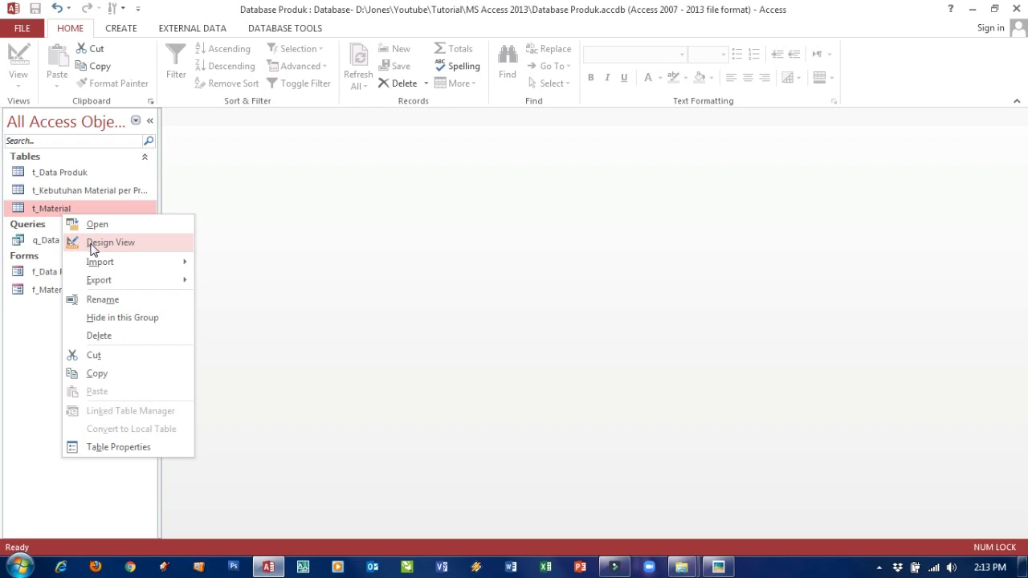
{"action": "left_click", "coordinate": [92, 247]}
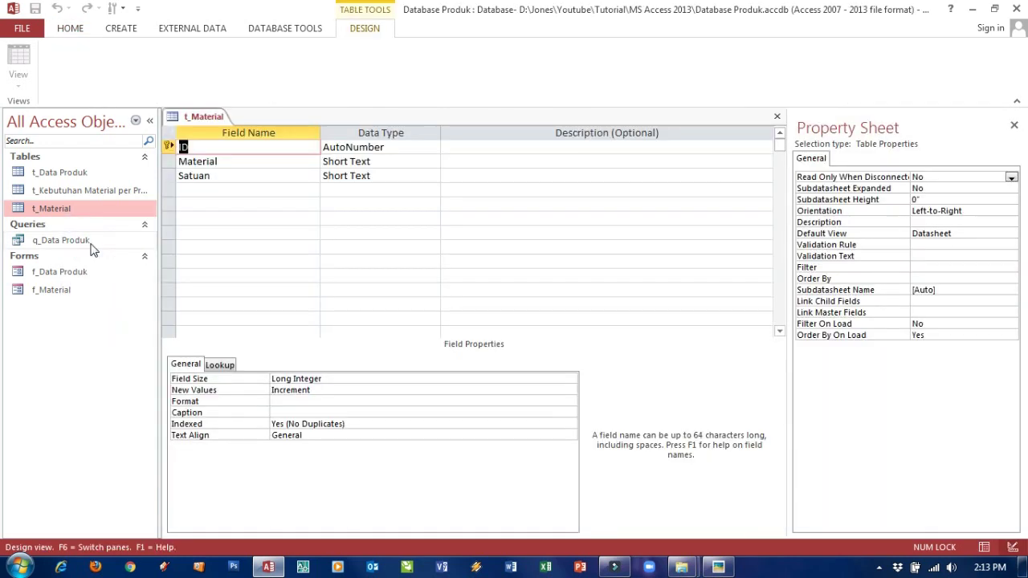
{"action": "left_click", "coordinate": [227, 176]}
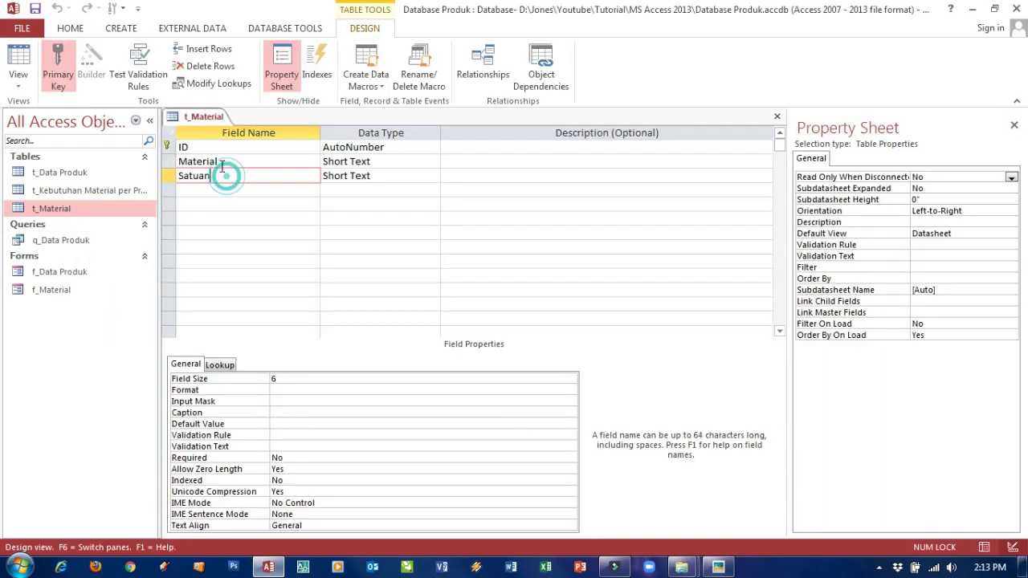
{"action": "left_click", "coordinate": [205, 49]}
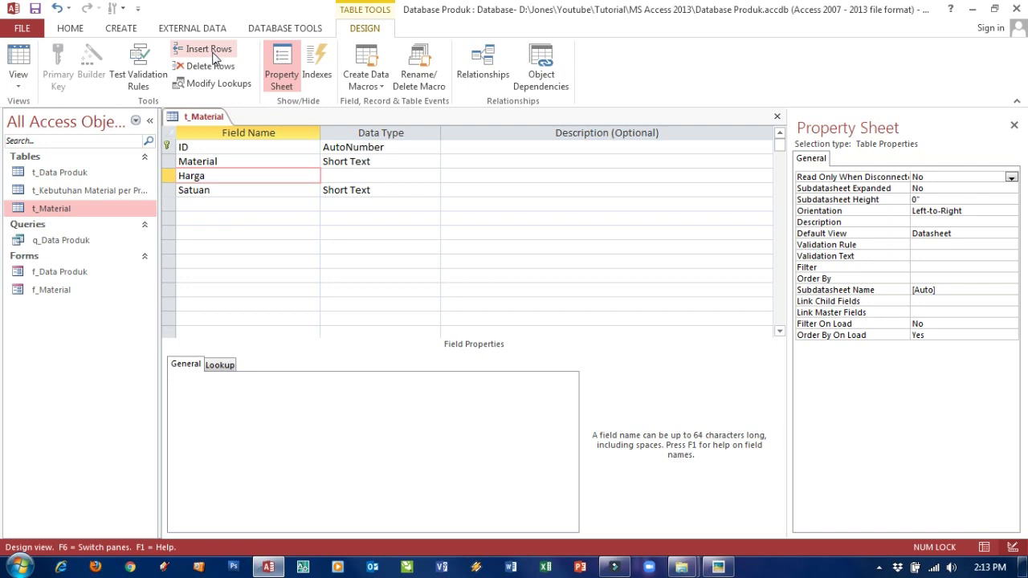
{"action": "key", "text": "Tab"}
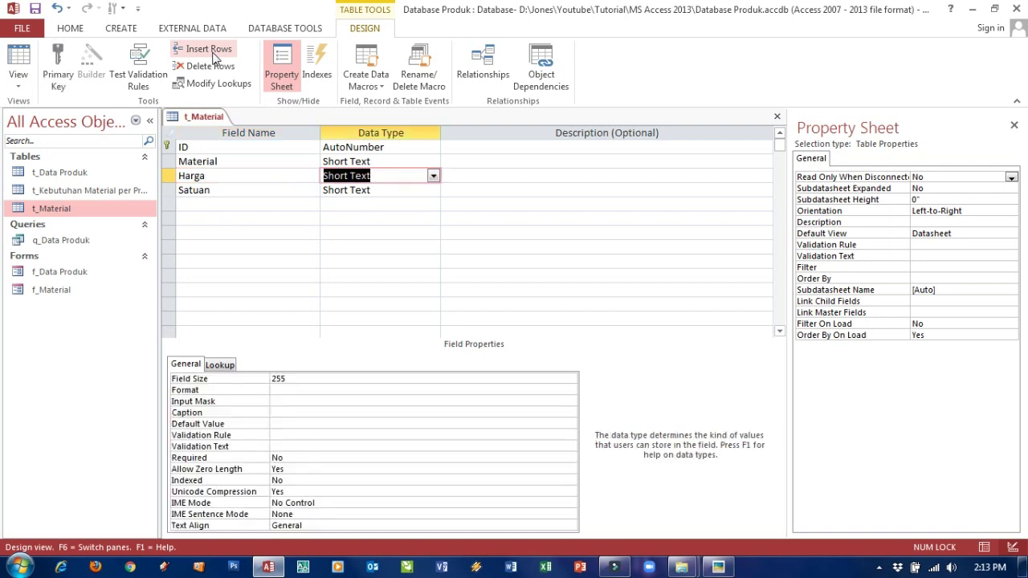
{"action": "left_click", "coordinate": [433, 176]}
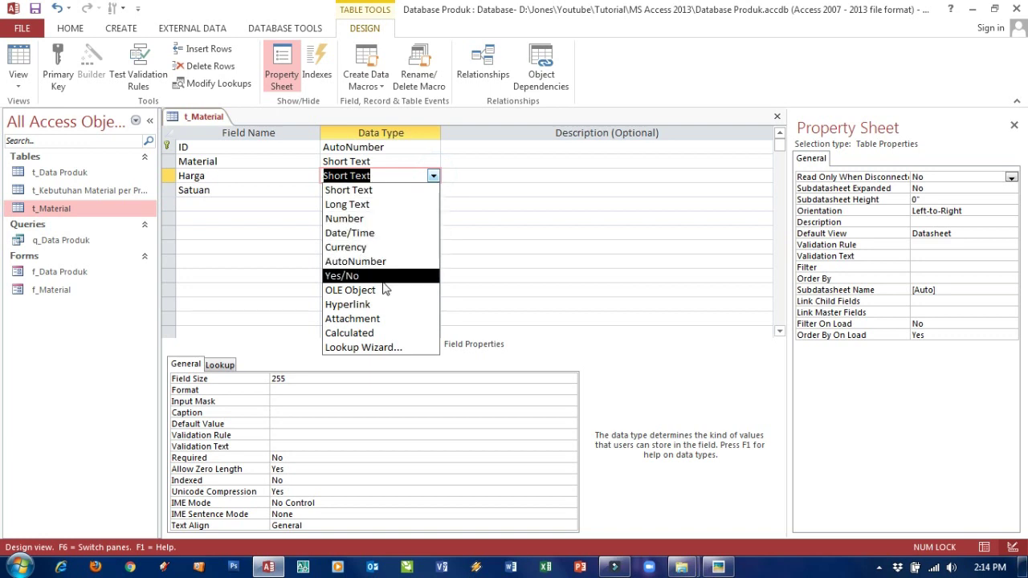
{"action": "left_click", "coordinate": [369, 219]}
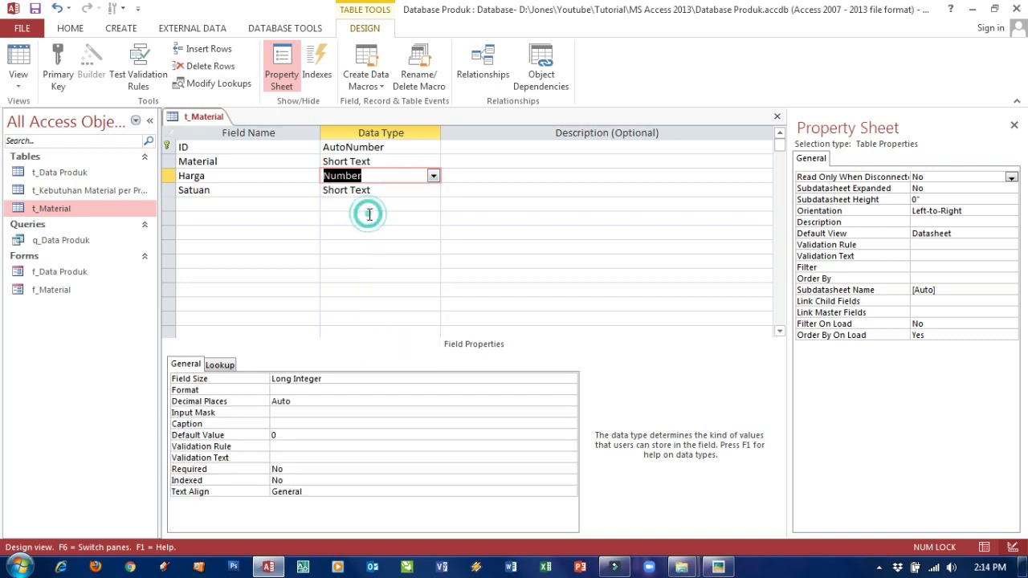
Set the Harga field's format to Standard with 0 decimal places, then save and close t_Material
{"action": "left_click", "coordinate": [329, 389]}
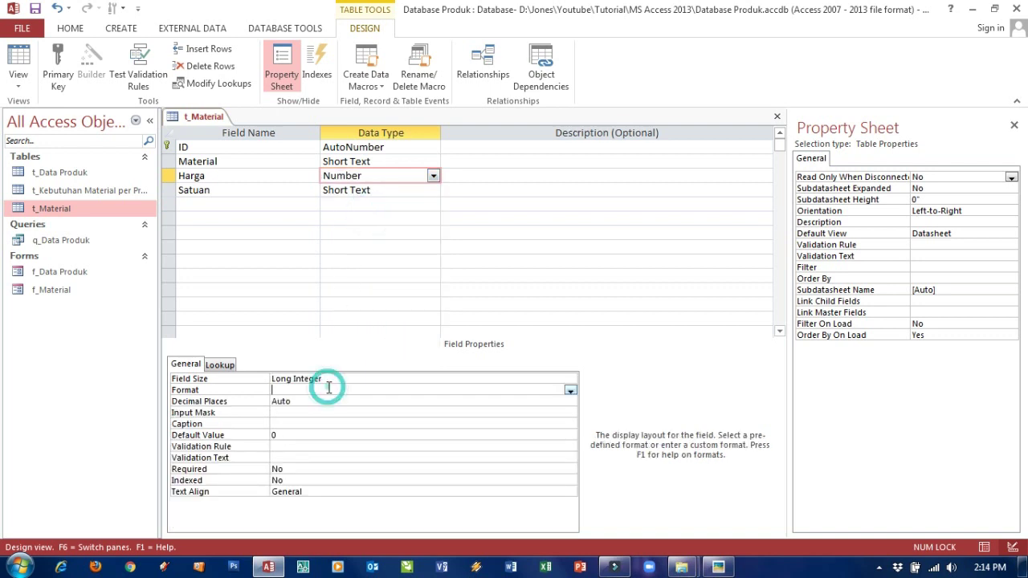
{"action": "left_click", "coordinate": [570, 391]}
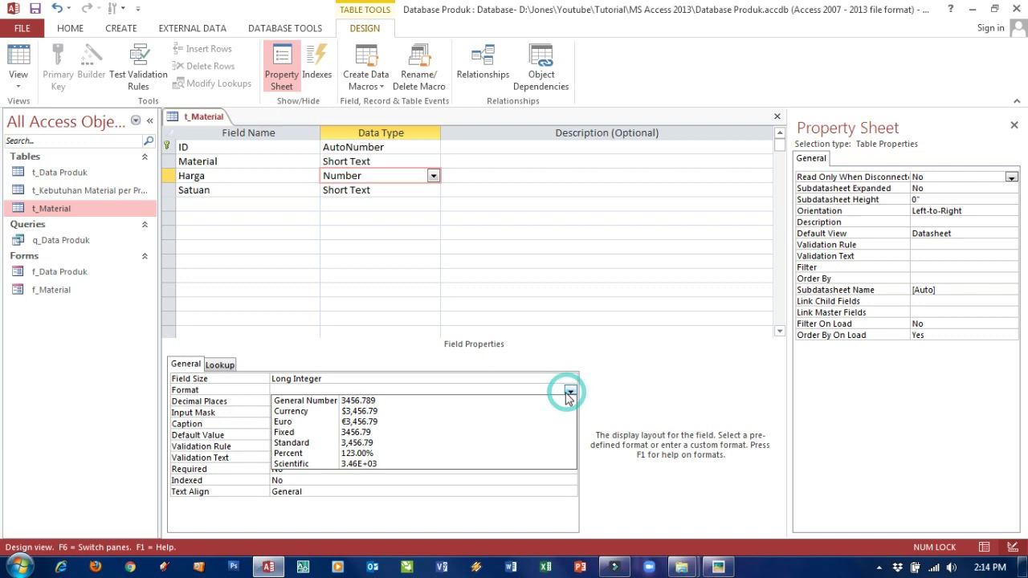
{"action": "left_click", "coordinate": [482, 442]}
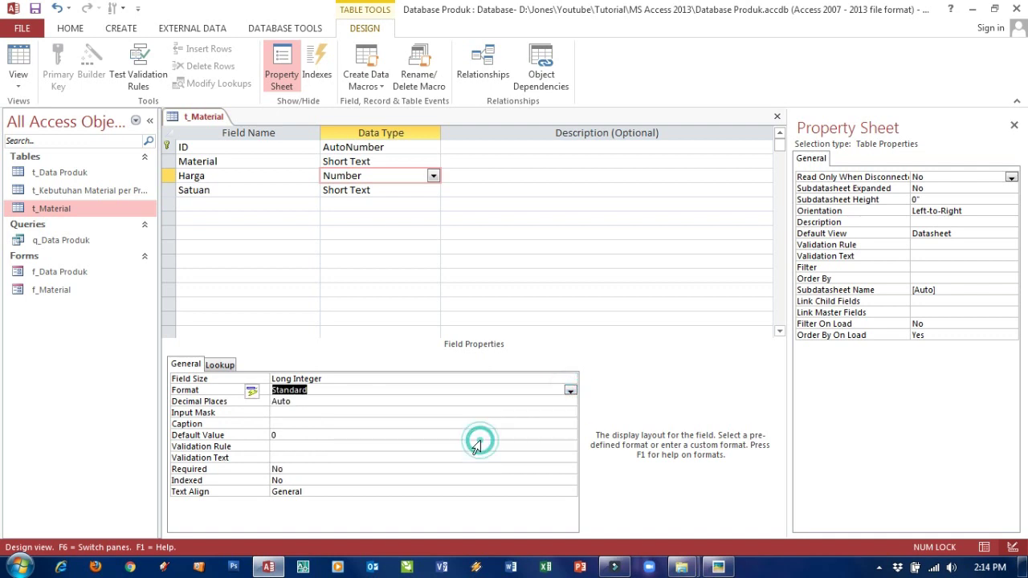
{"action": "left_click", "coordinate": [463, 402]}
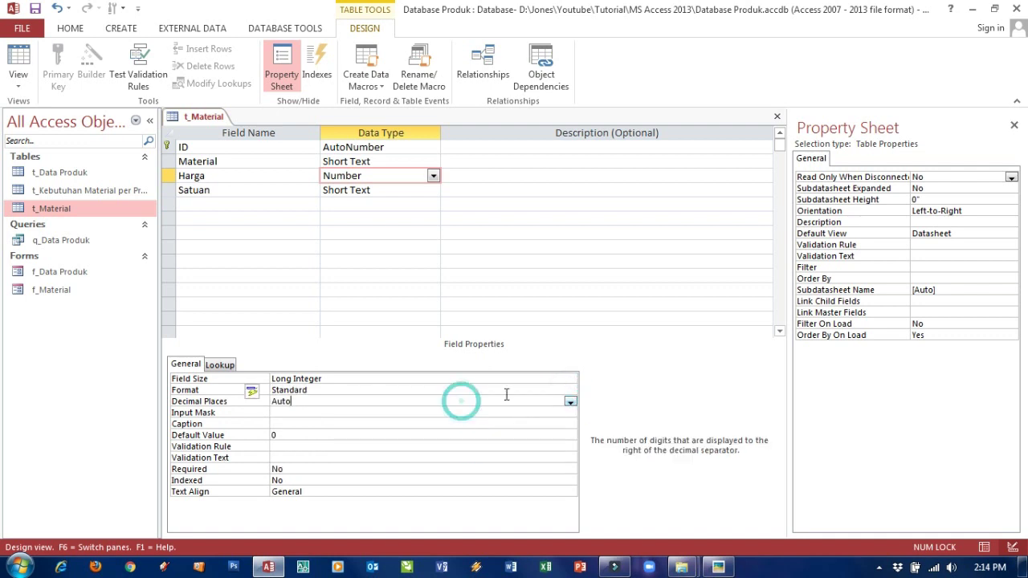
{"action": "left_click", "coordinate": [569, 401]}
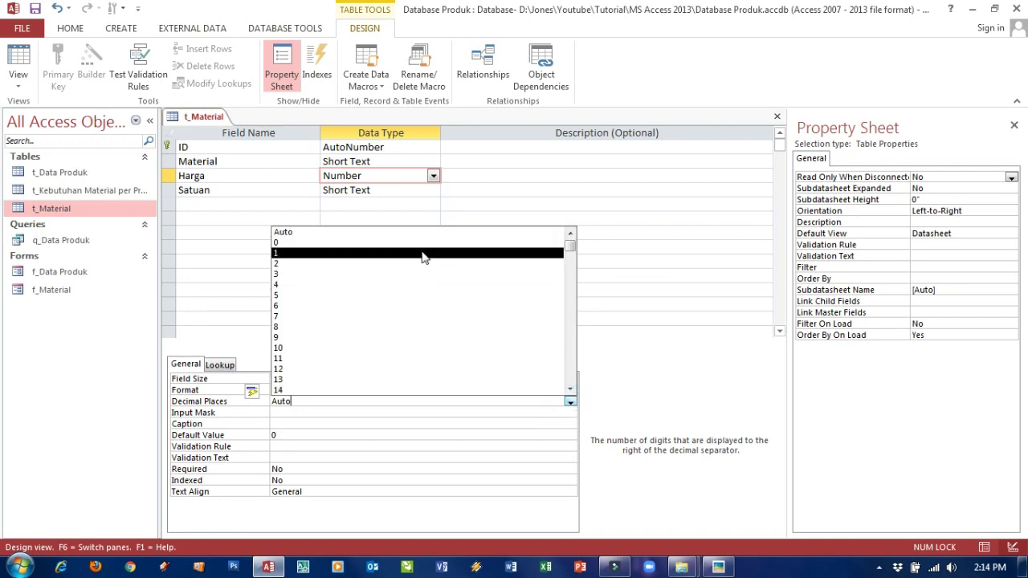
{"action": "left_click", "coordinate": [420, 244]}
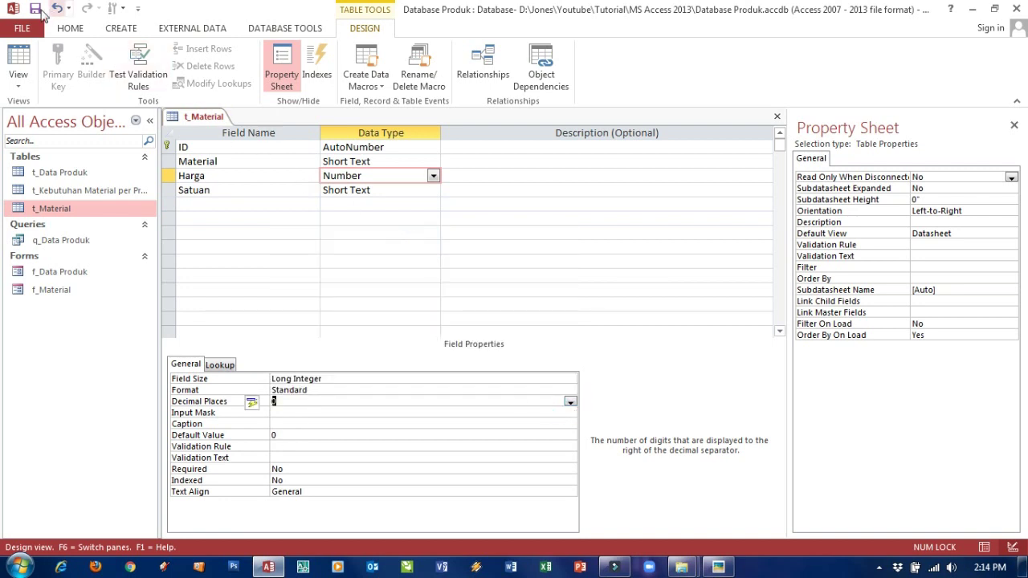
{"action": "left_click", "coordinate": [35, 12]}
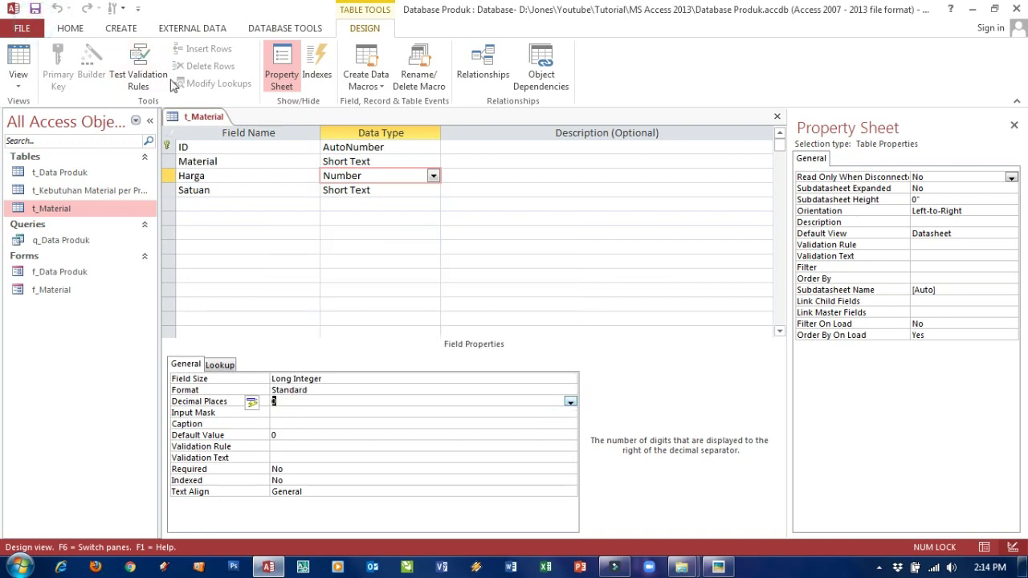
{"action": "right_click", "coordinate": [207, 118]}
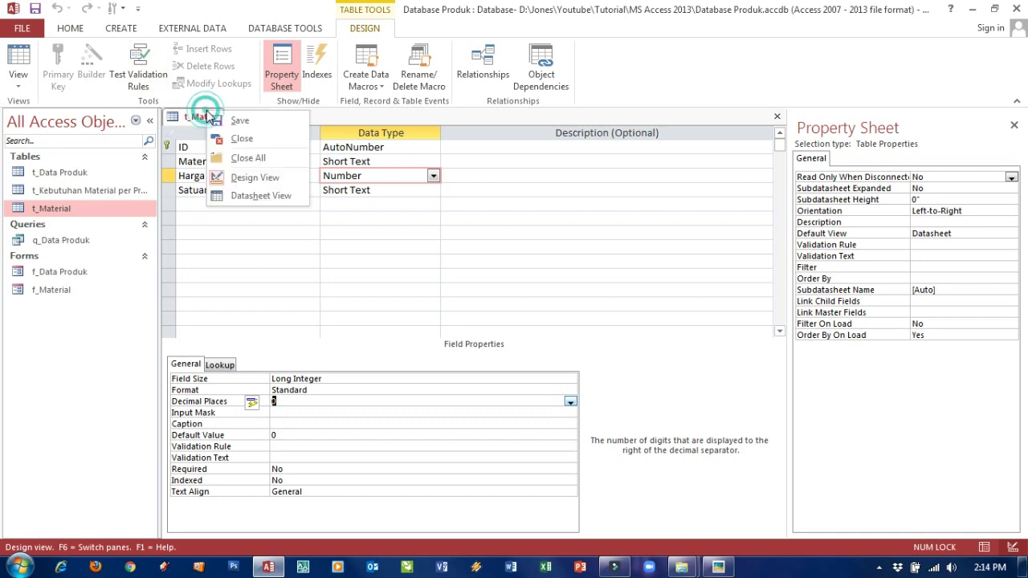
{"action": "left_click", "coordinate": [234, 141]}
Open the f_Material form in Design View and make room below Material by extending the Detail section and moving Satuan down
{"action": "double_click", "coordinate": [62, 292]}
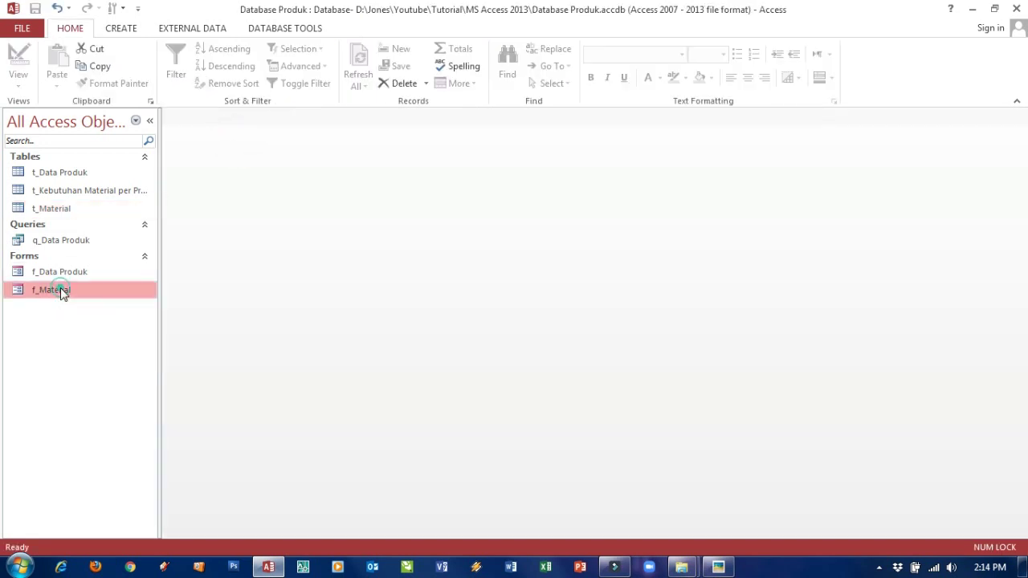
{"action": "right_click", "coordinate": [61, 292]}
{"action": "left_click", "coordinate": [91, 338]}
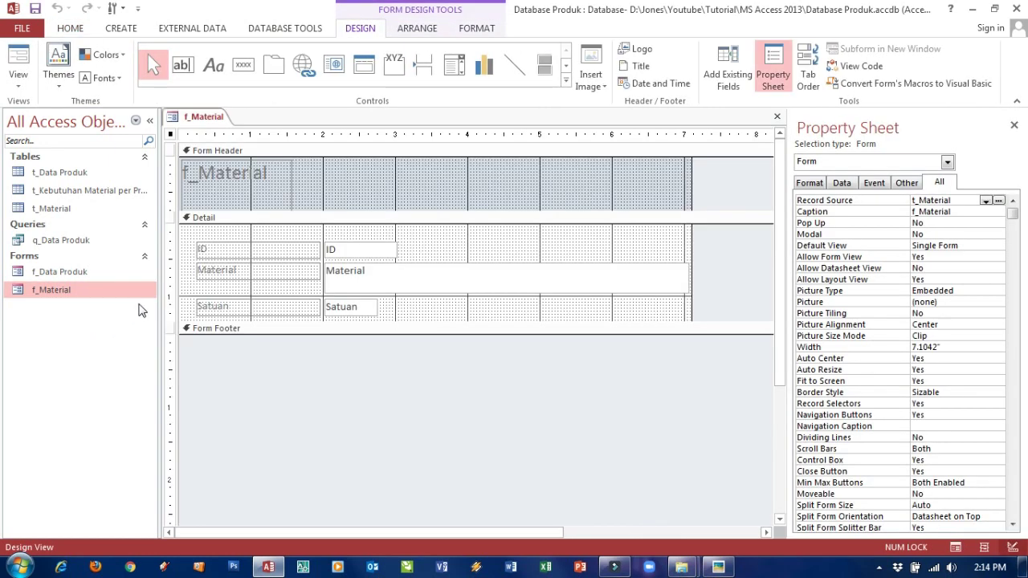
{"action": "left_click", "coordinate": [176, 308]}
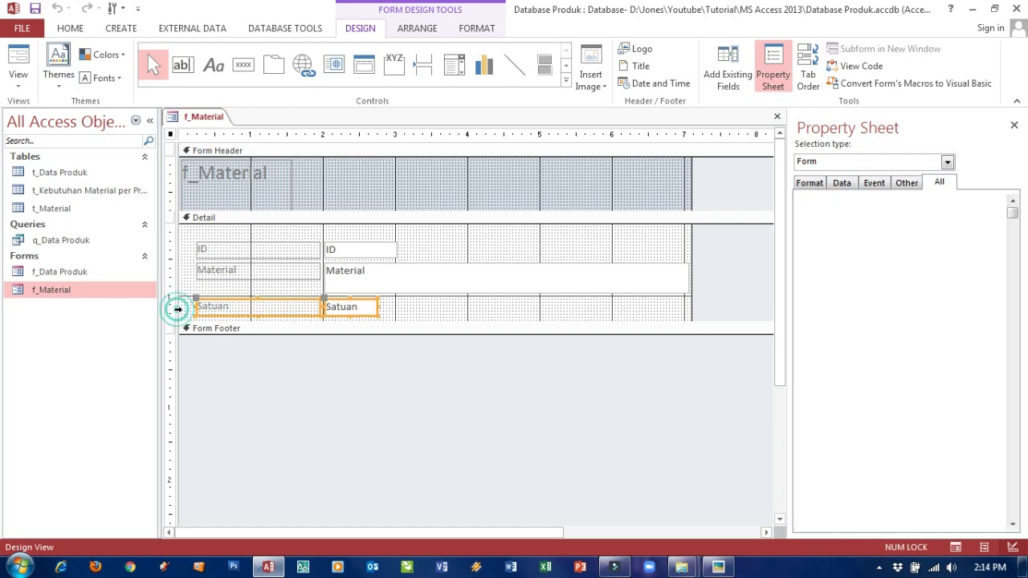
{"action": "left_click_drag", "start_coordinate": [193, 323], "coordinate": [193, 389]}
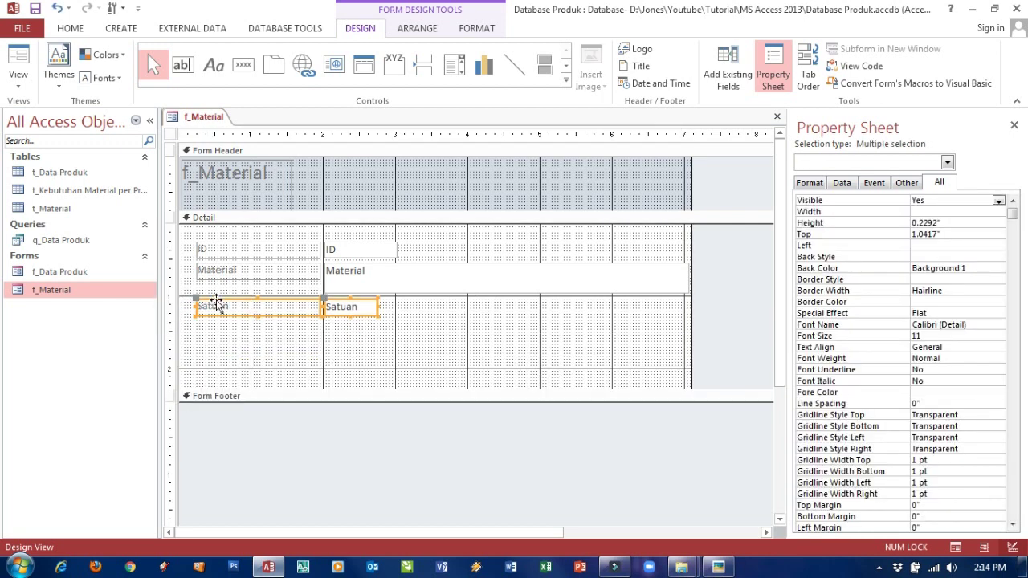
{"action": "left_click_drag", "start_coordinate": [232, 302], "coordinate": [232, 335]}
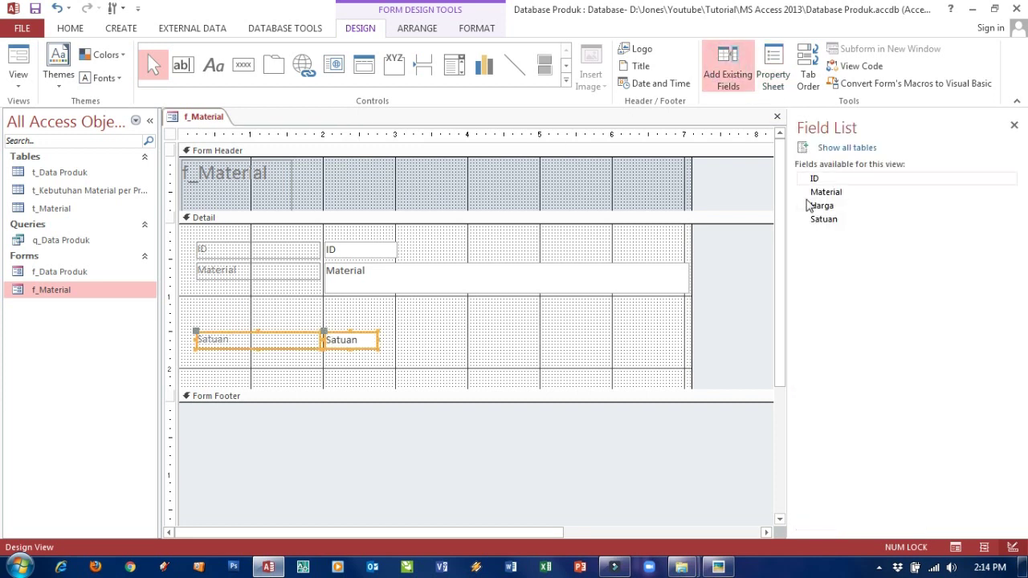
Add the Harga field between Material and Satuan, and resize its text box and label to line up with the neighbouring controls
{"action": "left_click_drag", "start_coordinate": [820, 206], "coordinate": [336, 306]}
{"action": "left_click", "coordinate": [452, 337]}
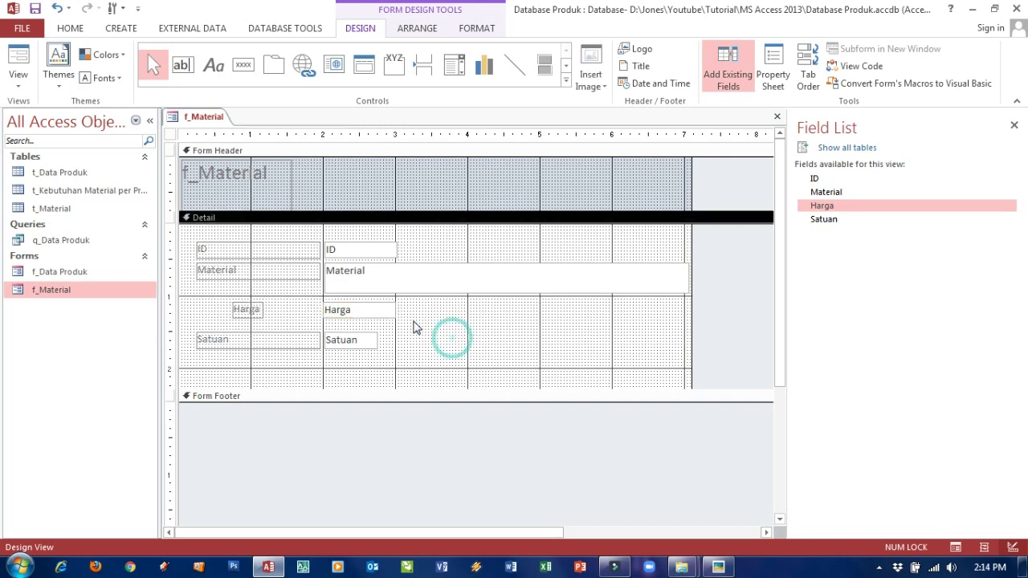
{"action": "left_click", "coordinate": [346, 309]}
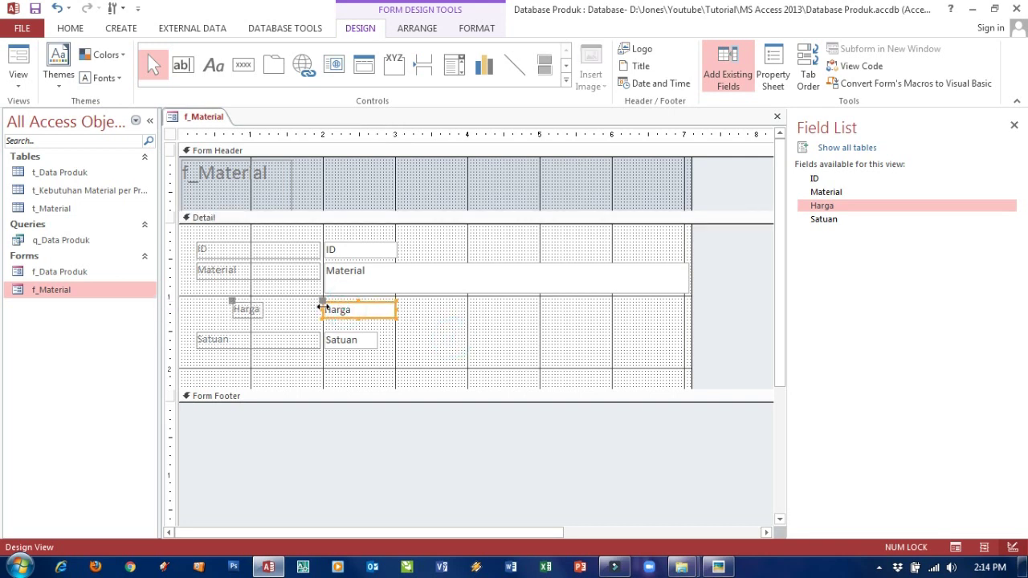
{"action": "left_click", "coordinate": [322, 306]}
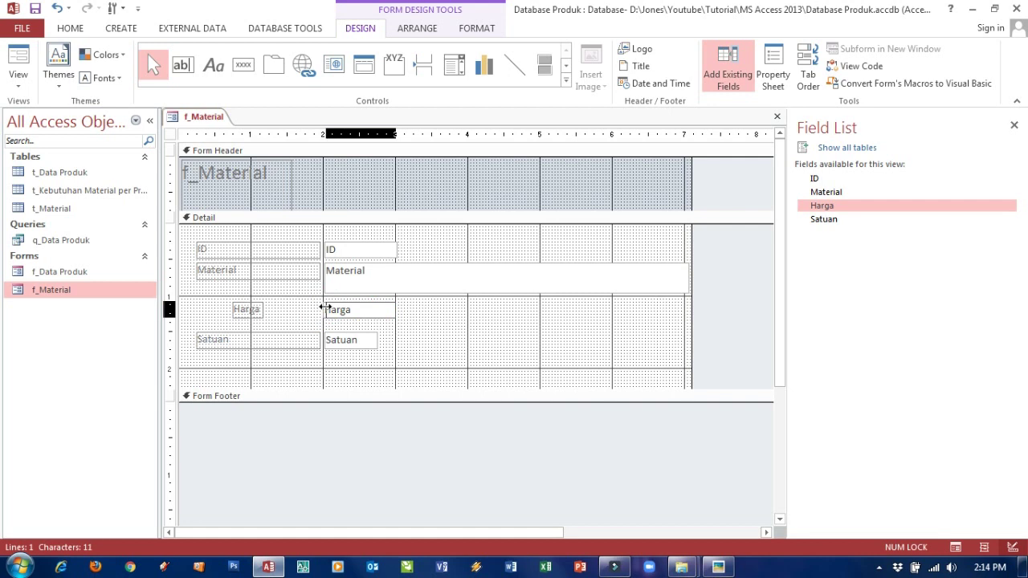
{"action": "type", "text": "H"}
{"action": "key", "text": "BackSpace"}
{"action": "left_click", "coordinate": [327, 308]}
{"action": "left_click", "coordinate": [248, 310]}
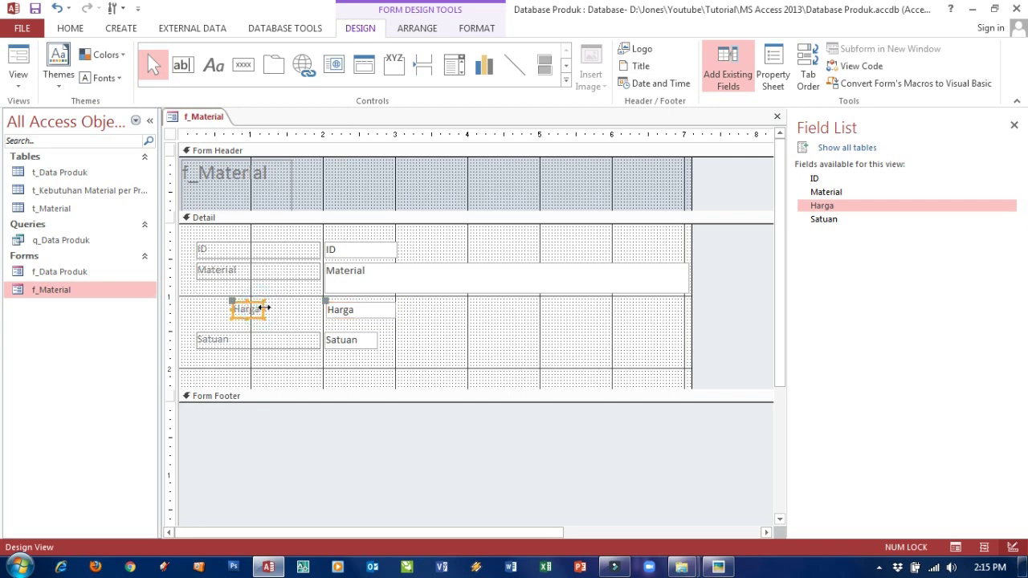
{"action": "left_click_drag", "start_coordinate": [263, 308], "coordinate": [323, 303]}
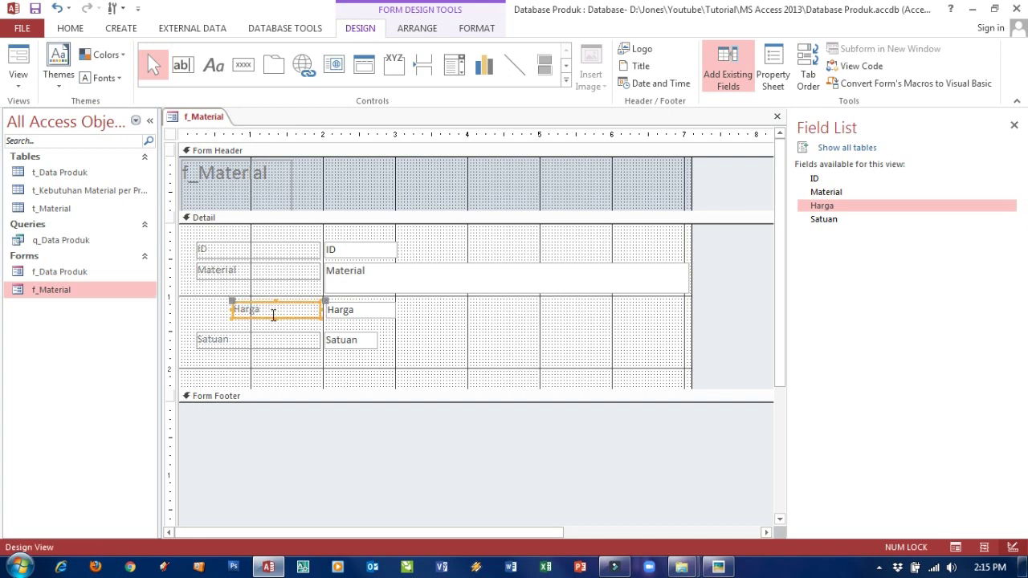
{"action": "left_click_drag", "start_coordinate": [231, 307], "coordinate": [194, 302]}
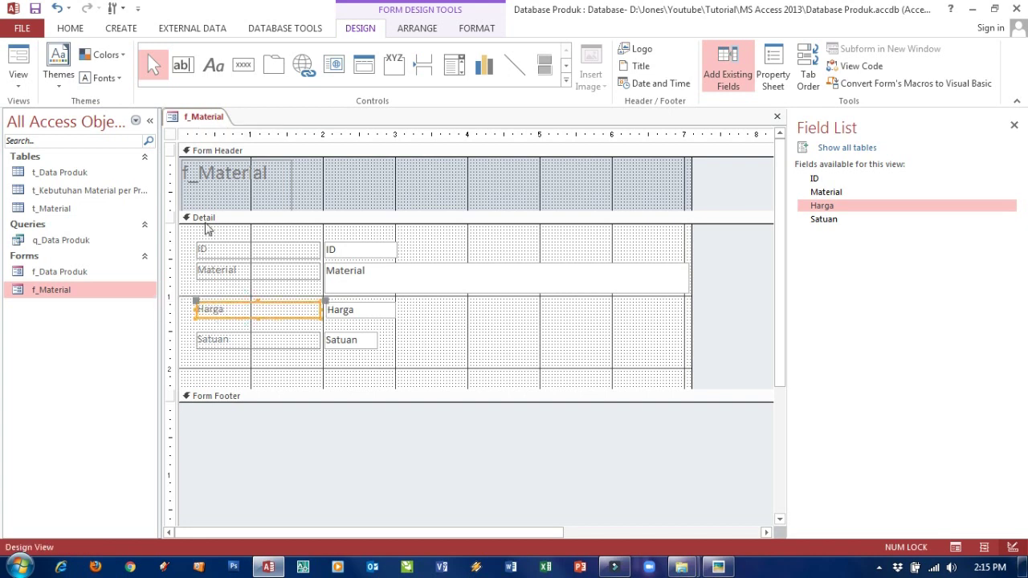
Change the form header title to Data Material and widen its label so the text fits on one line
{"action": "left_click", "coordinate": [197, 173]}
{"action": "left_click", "coordinate": [199, 175]}
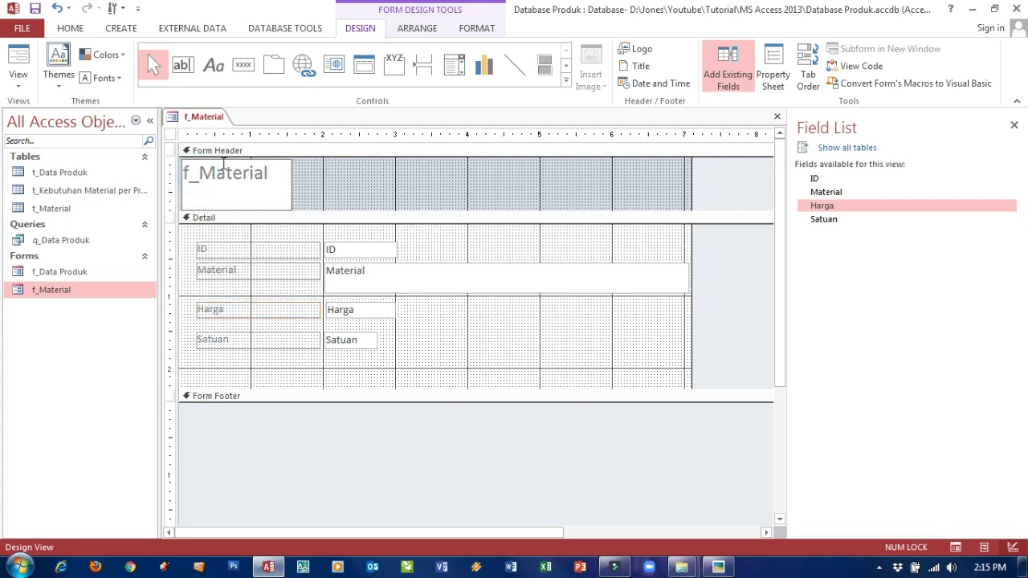
{"action": "key", "text": "BackSpace"}
{"action": "key", "text": "BackSpace"}
{"action": "type", "text": "Data"}
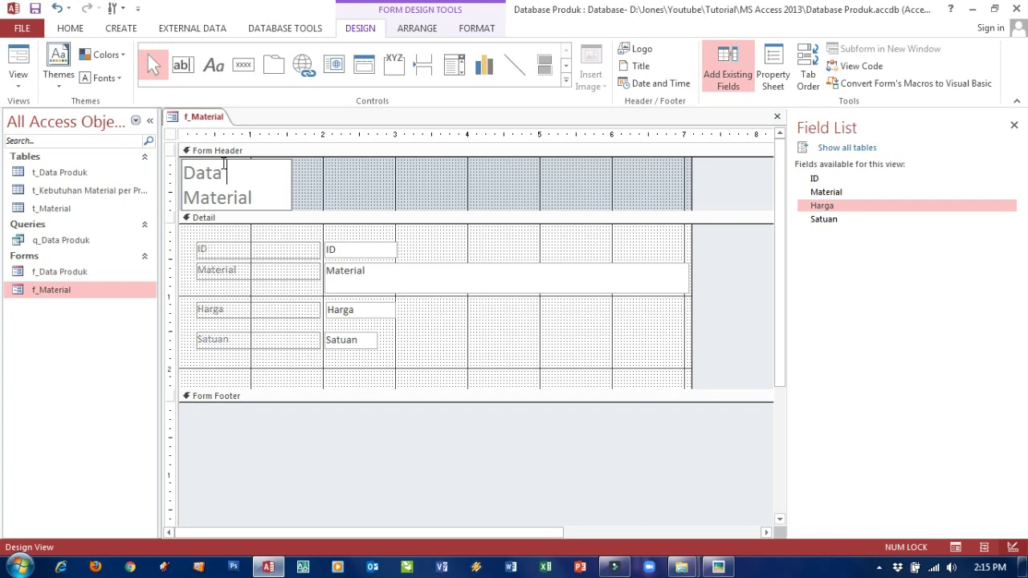
{"action": "left_click", "coordinate": [325, 184]}
{"action": "left_click", "coordinate": [269, 194]}
{"action": "left_click_drag", "start_coordinate": [290, 182], "coordinate": [349, 176]}
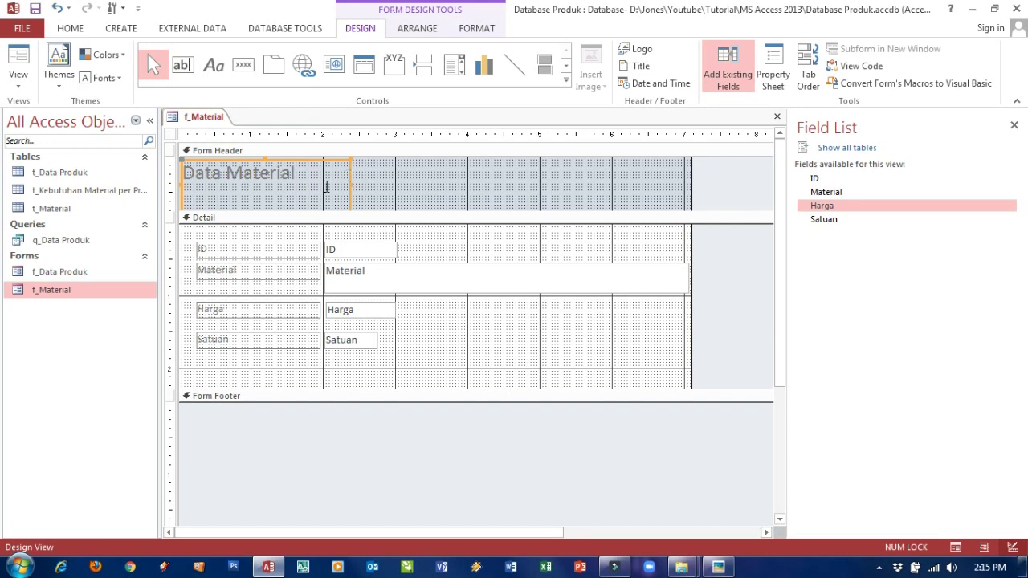
Reduce the height of the title label and shrink the Form Header section to fit it
{"action": "left_click_drag", "start_coordinate": [368, 211], "coordinate": [372, 223]}
{"action": "left_click_drag", "start_coordinate": [264, 209], "coordinate": [264, 184]}
{"action": "left_click", "coordinate": [337, 207]}
{"action": "left_click_drag", "start_coordinate": [321, 222], "coordinate": [319, 184]}
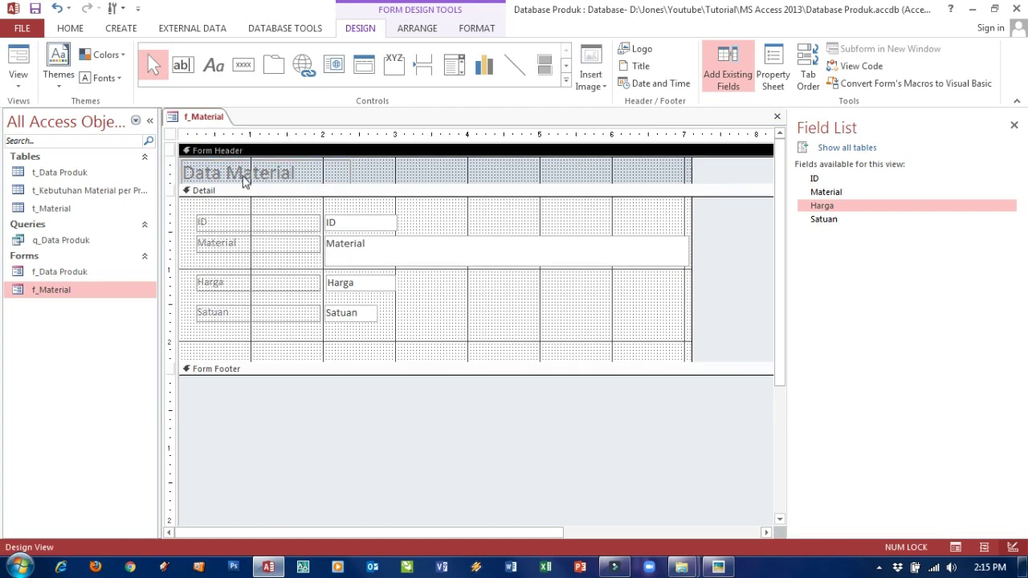
Set the font colour of the title and all controls in the Detail section to black
{"action": "left_click", "coordinate": [163, 163]}
{"action": "left_click_drag", "start_coordinate": [162, 164], "coordinate": [155, 368]}
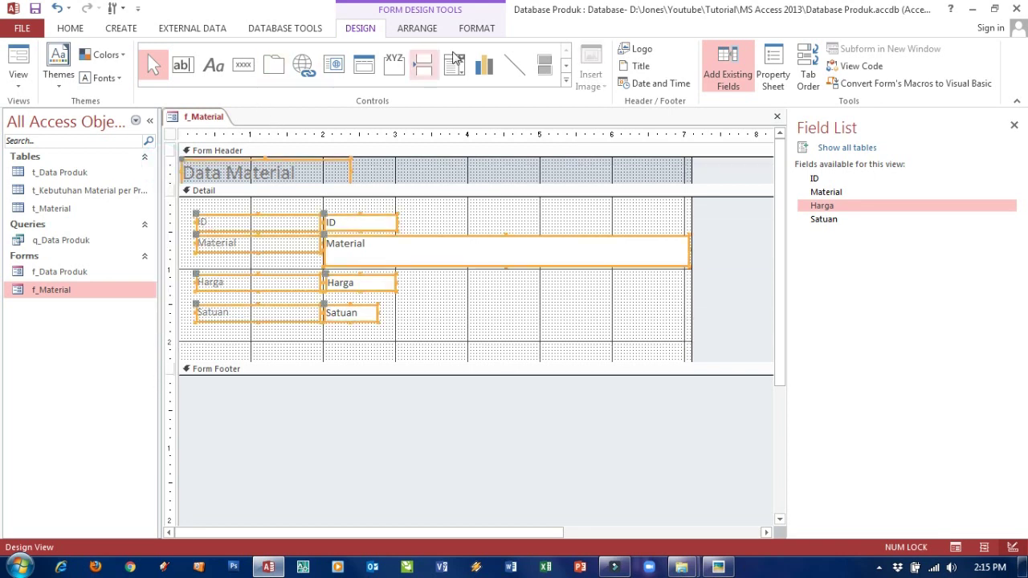
{"action": "left_click", "coordinate": [473, 29]}
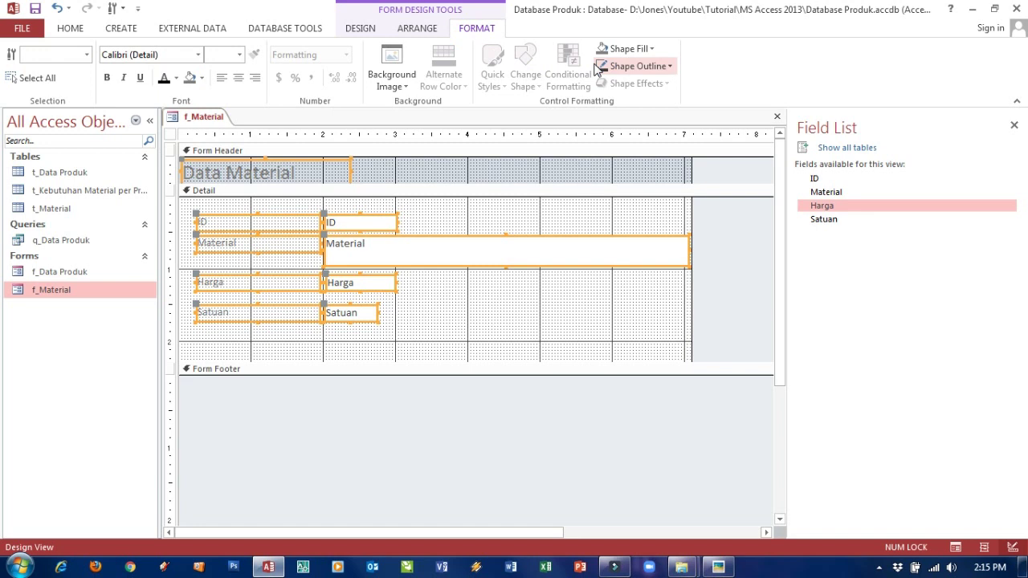
{"action": "left_click", "coordinate": [164, 80]}
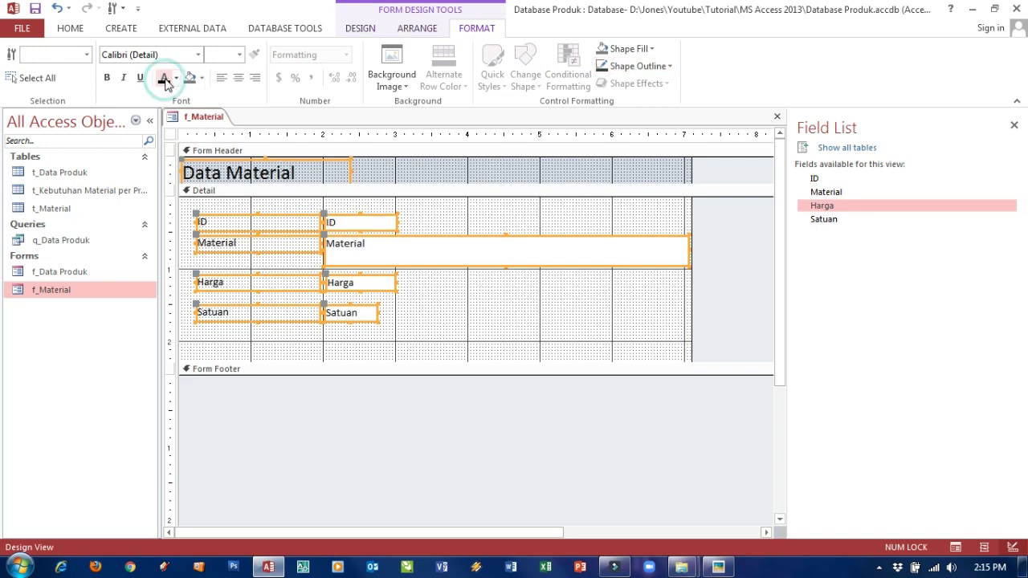
{"action": "left_click", "coordinate": [463, 320]}
{"action": "left_click", "coordinate": [425, 354]}
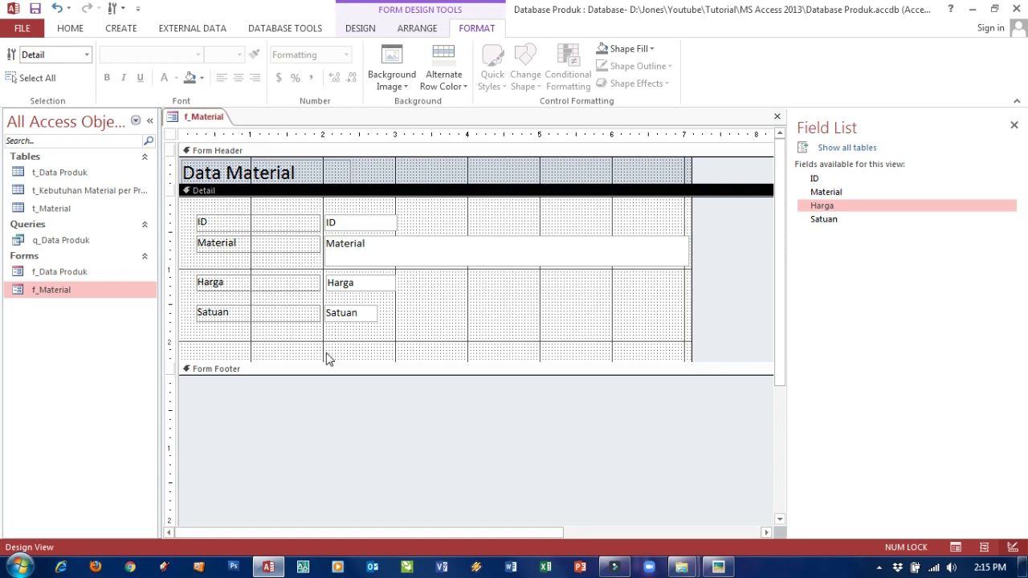
Move Satuan up directly beneath Harga, and shift both fields slightly closer to the Material text box
{"action": "left_click_drag", "start_coordinate": [218, 337], "coordinate": [299, 304]}
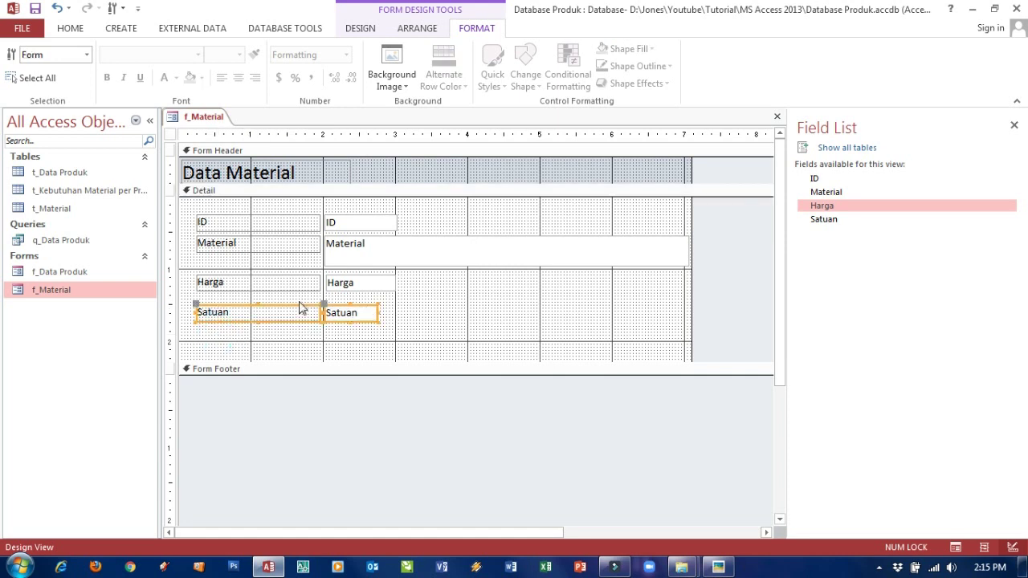
{"action": "left_click", "coordinate": [299, 310]}
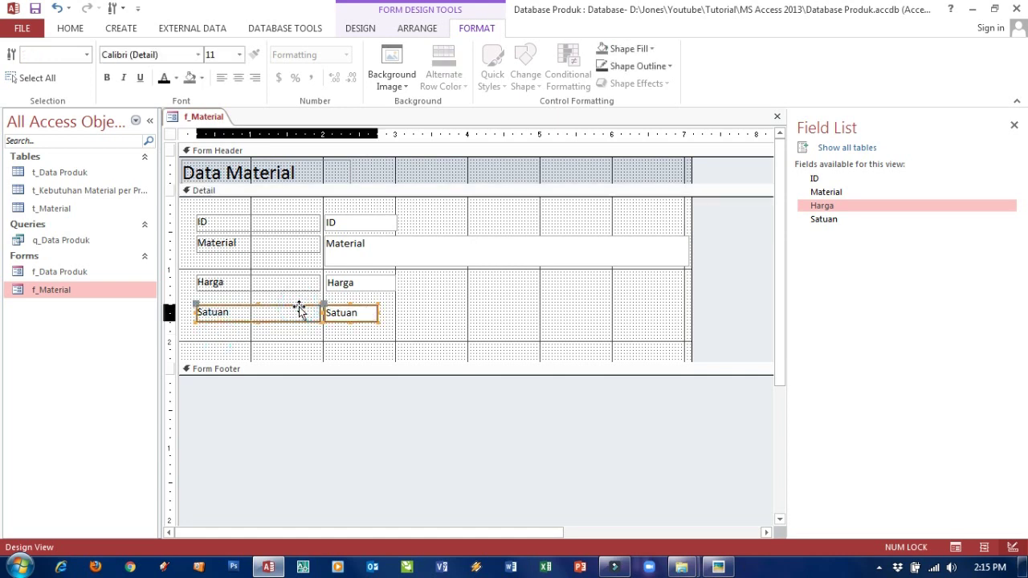
{"action": "left_click_drag", "start_coordinate": [299, 309], "coordinate": [300, 298]}
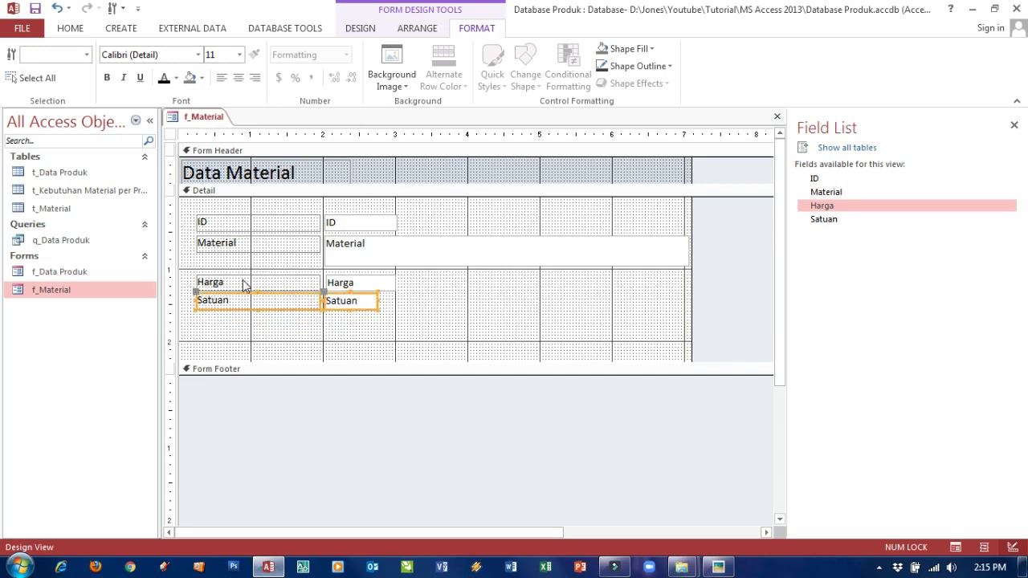
{"action": "left_click_drag", "start_coordinate": [174, 278], "coordinate": [173, 310]}
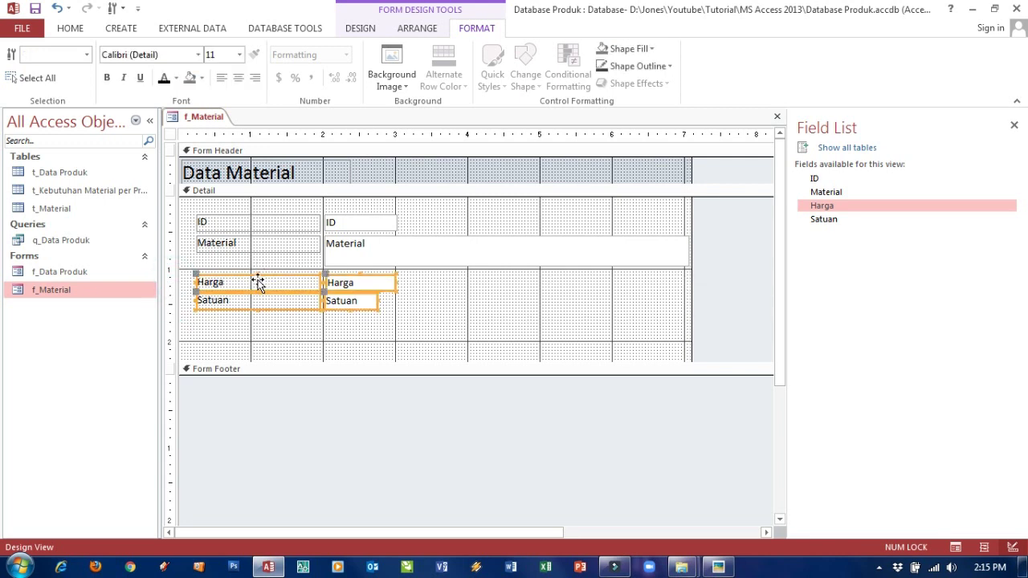
{"action": "left_click", "coordinate": [258, 276]}
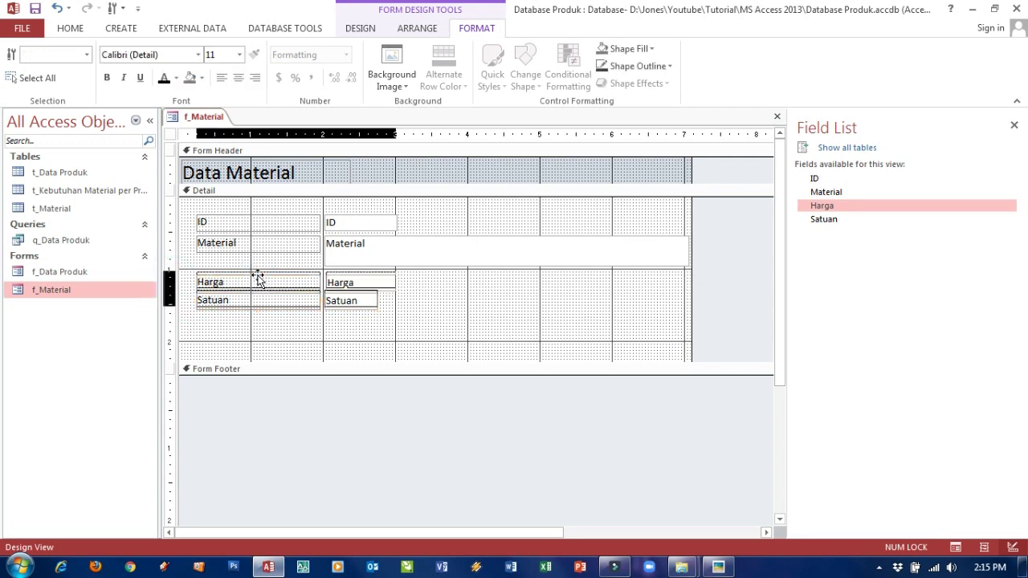
{"action": "left_click_drag", "start_coordinate": [257, 277], "coordinate": [258, 273]}
{"action": "left_click", "coordinate": [459, 349]}
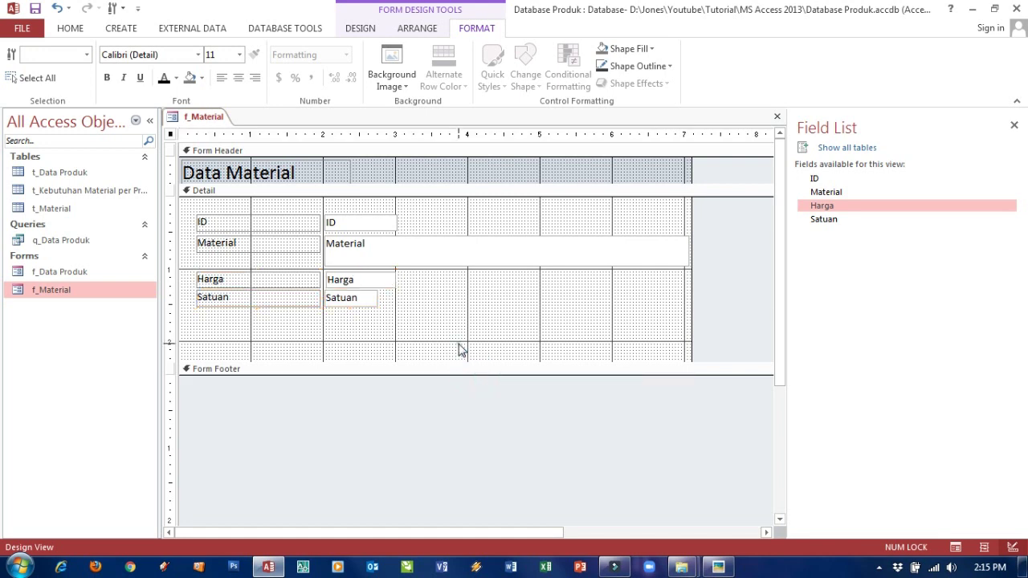
Align the left edge of the Harga text box with the Material and Satuan text boxes
{"action": "left_click", "coordinate": [354, 284]}
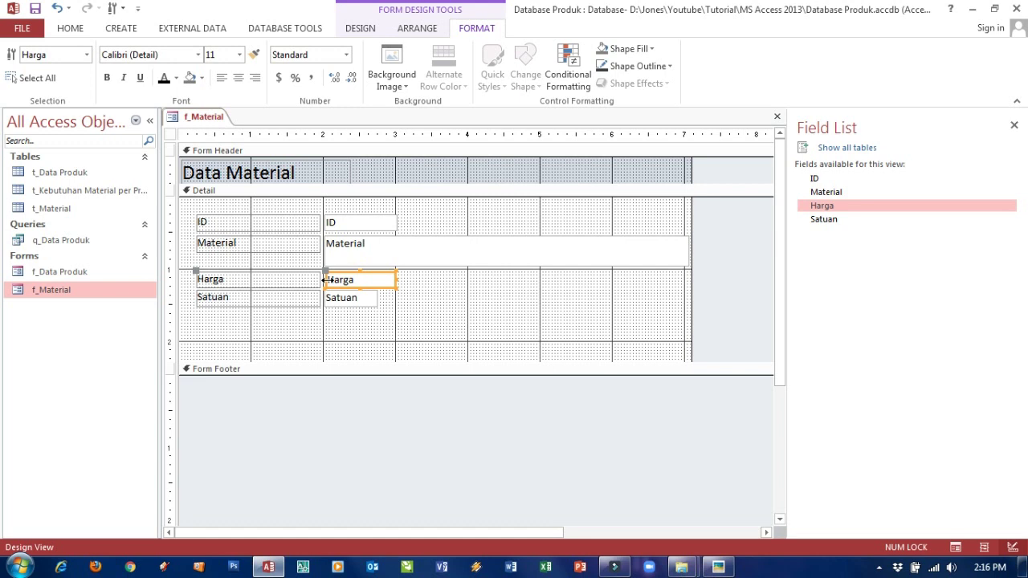
Shift the Harga text box slightly left to line it up with the other text boxes in the Detail section
{"action": "left_click", "coordinate": [325, 279]}
{"action": "left_click_drag", "start_coordinate": [321, 279], "coordinate": [320, 279]}
{"action": "left_click", "coordinate": [476, 298]}
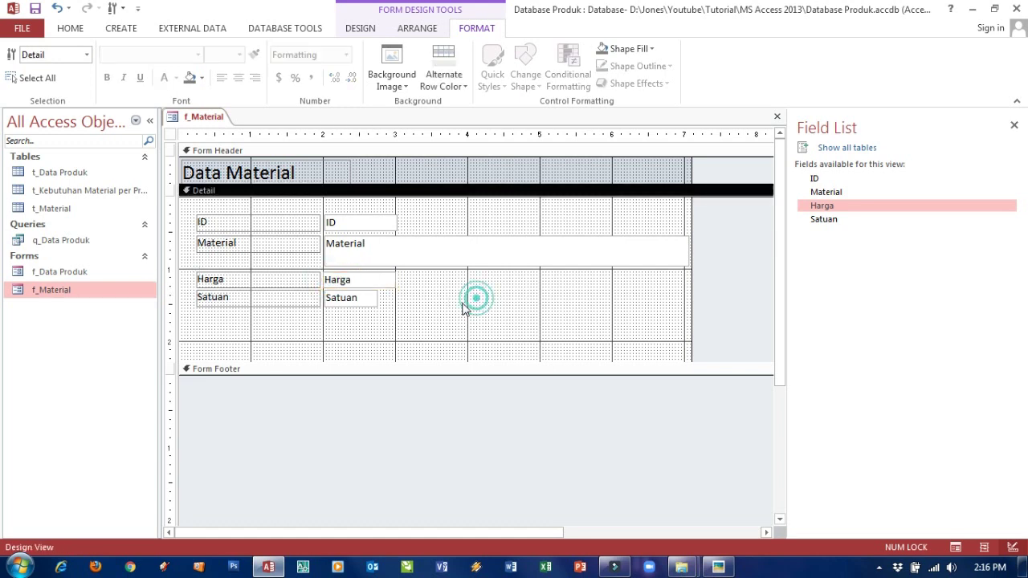
{"action": "left_click", "coordinate": [359, 295]}
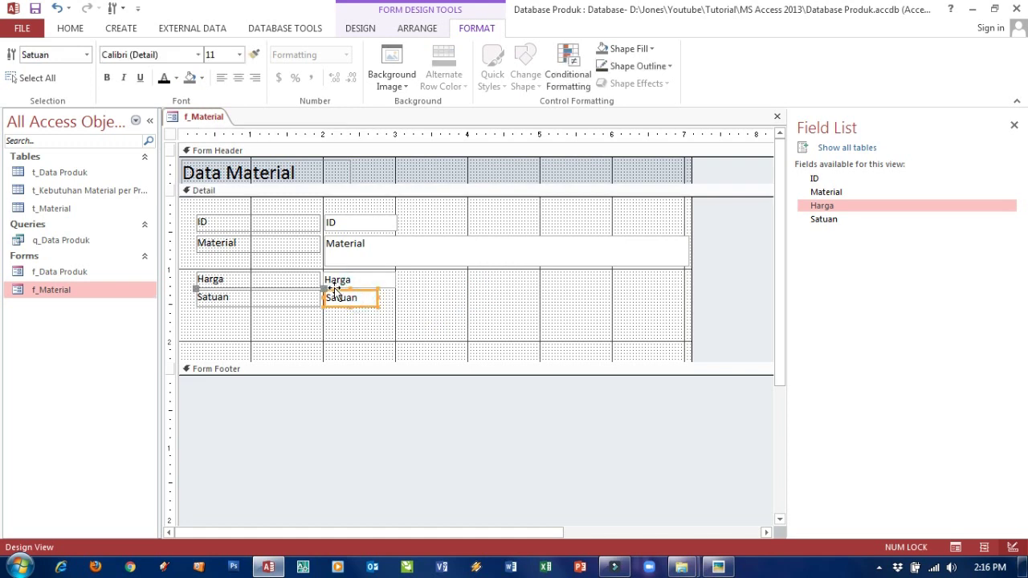
{"action": "left_click", "coordinate": [446, 305]}
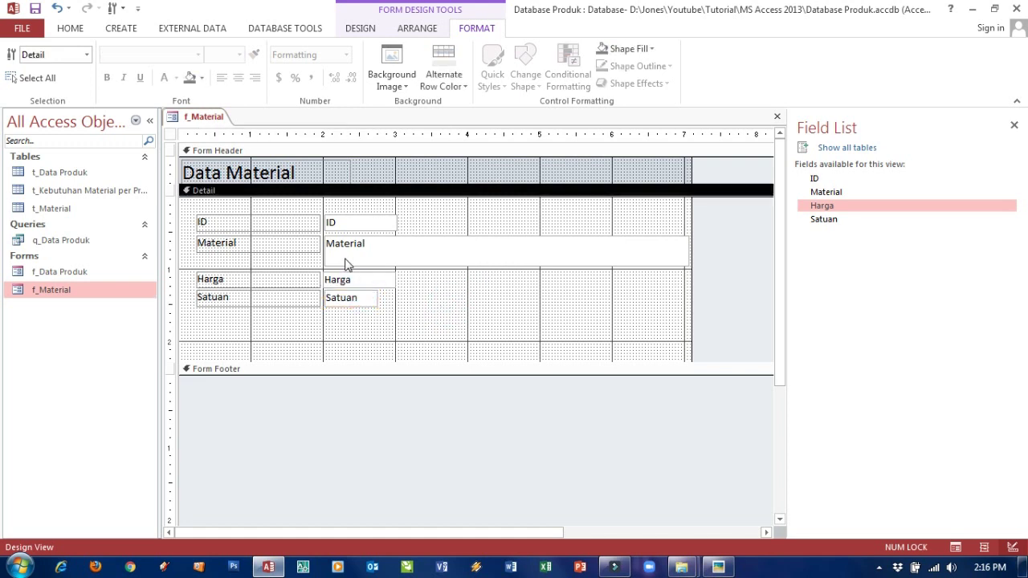
Shorten the Detail section to end just below the Satuan row, then save and close the f_Material form
{"action": "left_click_drag", "start_coordinate": [288, 360], "coordinate": [287, 308]}
{"action": "left_click", "coordinate": [34, 9]}
{"action": "left_click", "coordinate": [777, 117]}
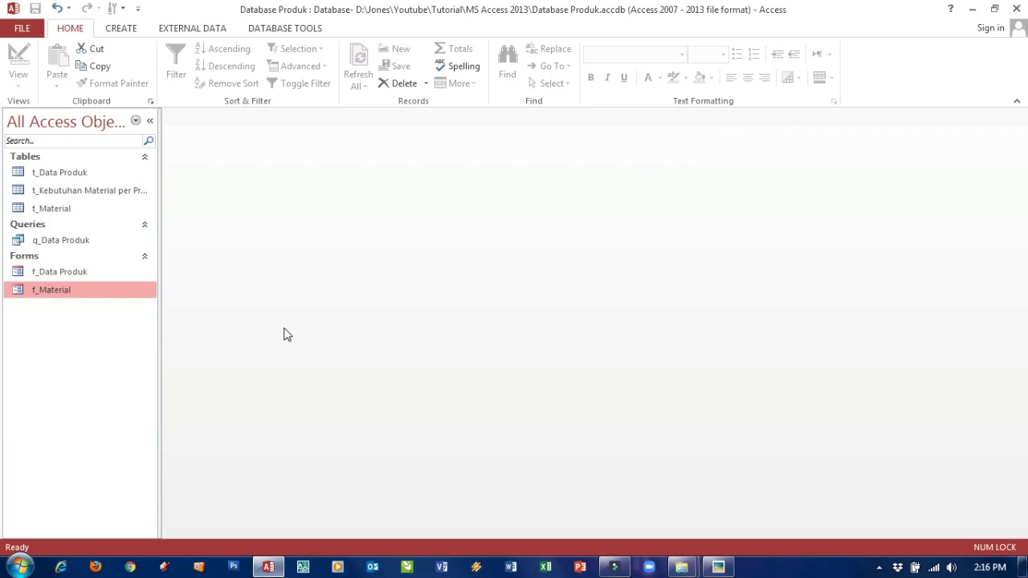
{"action": "left_click", "coordinate": [121, 28]}
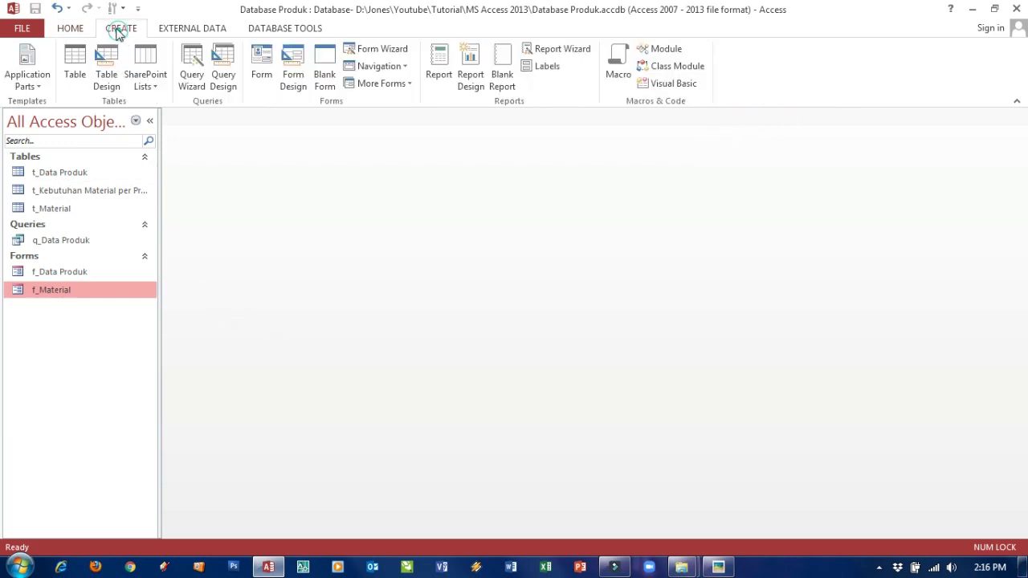
{"action": "left_click", "coordinate": [71, 68]}
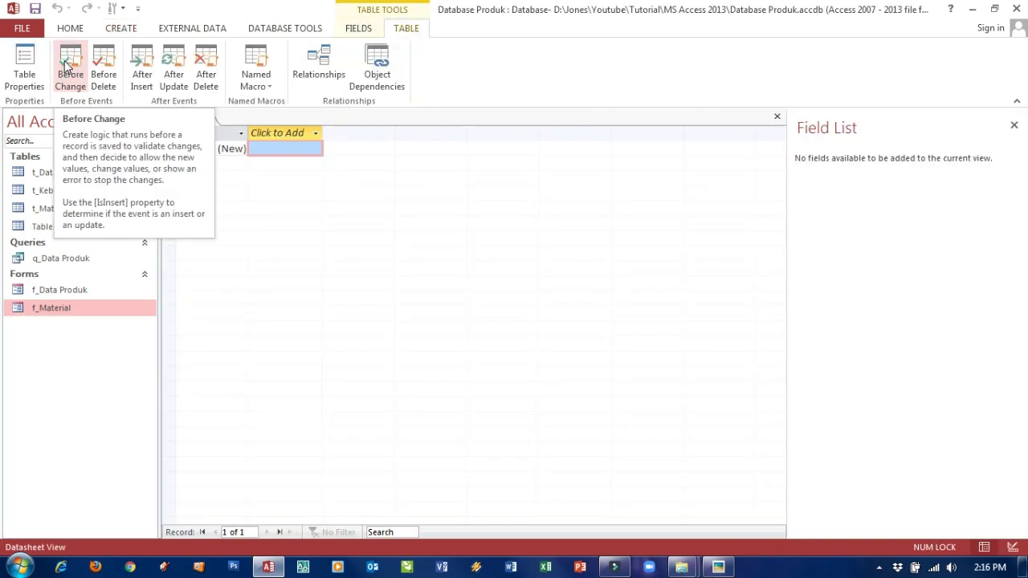
{"action": "left_click", "coordinate": [780, 118]}
Start a Form Wizard form with Kode, Nama Produk, Ukuran (P), Ukuran (L), Ukuran (T) and Foto from table t_Data Produk
{"action": "left_click", "coordinate": [121, 28]}
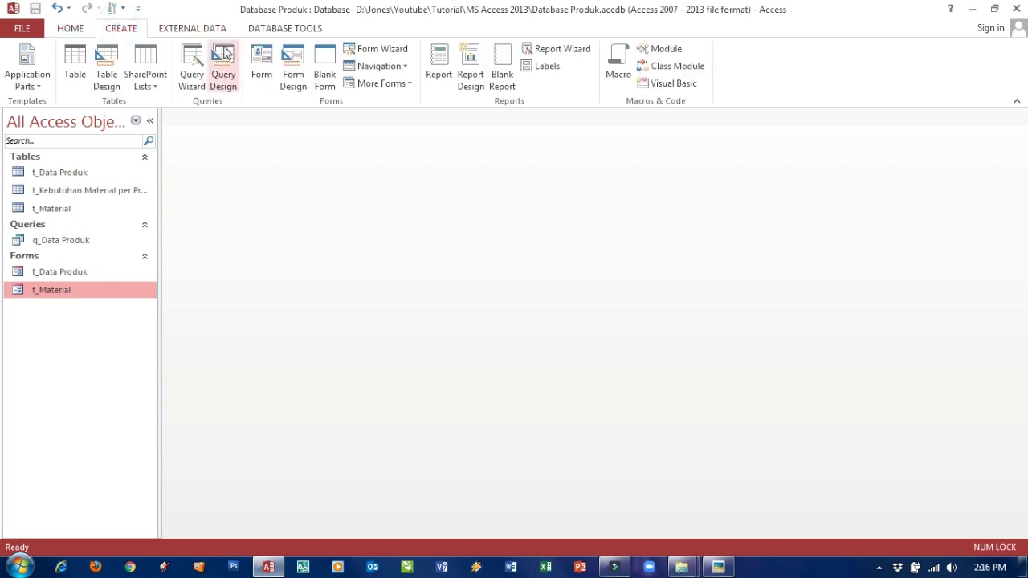
{"action": "left_click", "coordinate": [362, 51]}
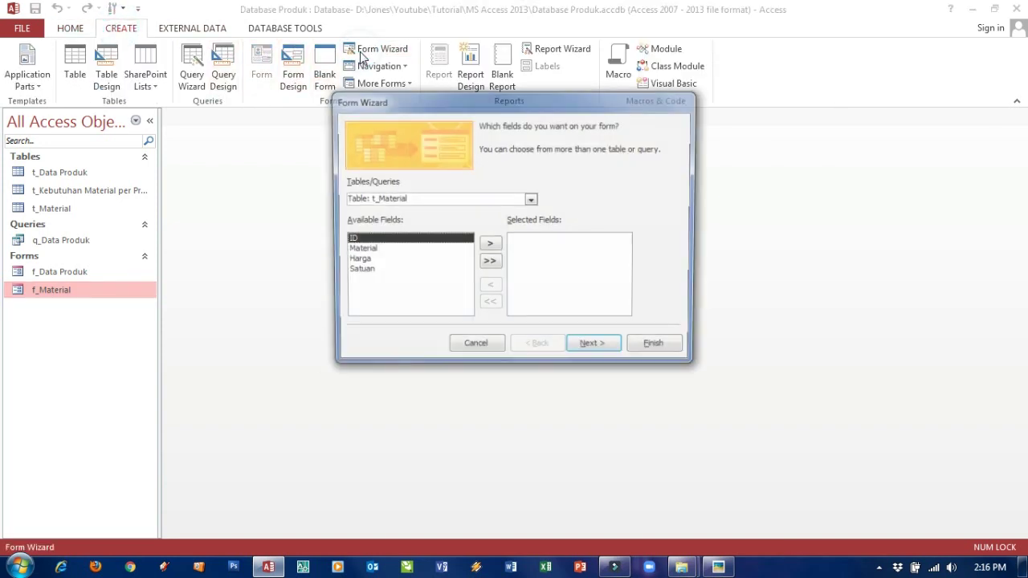
{"action": "left_click", "coordinate": [530, 199]}
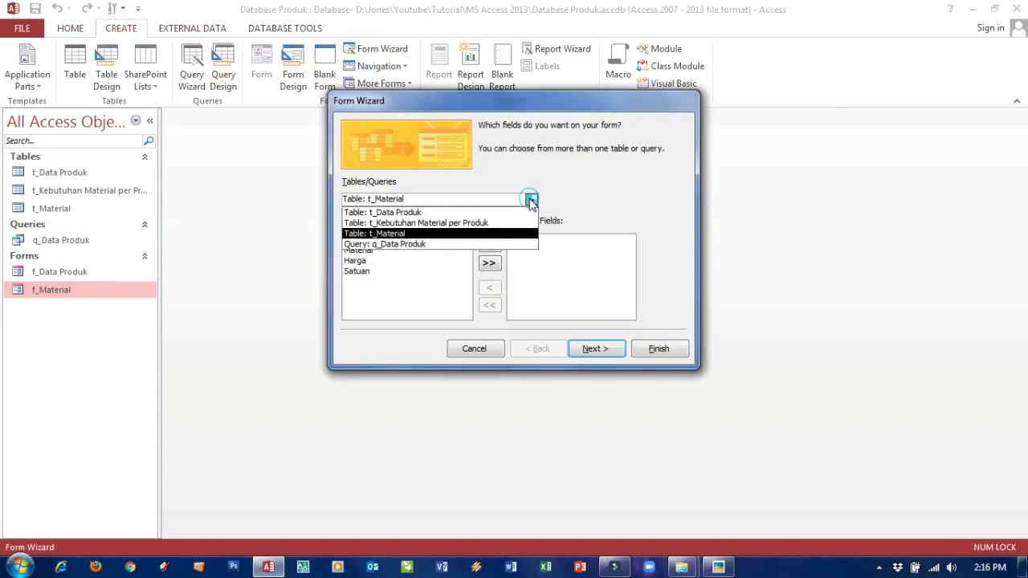
{"action": "left_click", "coordinate": [451, 212]}
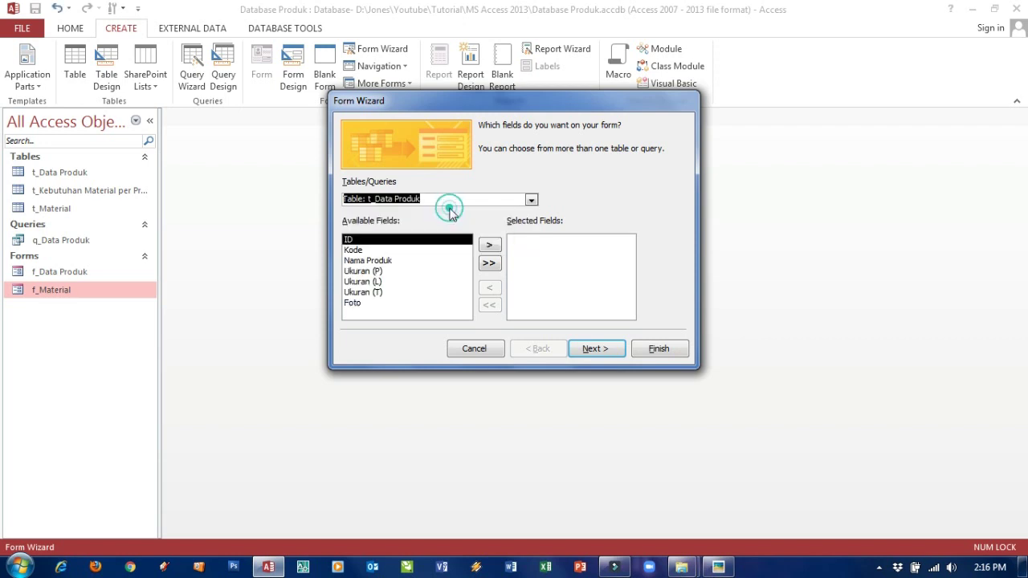
{"action": "left_click", "coordinate": [431, 250]}
{"action": "left_click", "coordinate": [489, 244]}
{"action": "left_click", "coordinate": [489, 245]}
{"action": "left_click", "coordinate": [489, 244]}
{"action": "left_click", "coordinate": [489, 244]}
{"action": "left_click", "coordinate": [489, 244]}
{"action": "left_click", "coordinate": [489, 244]}
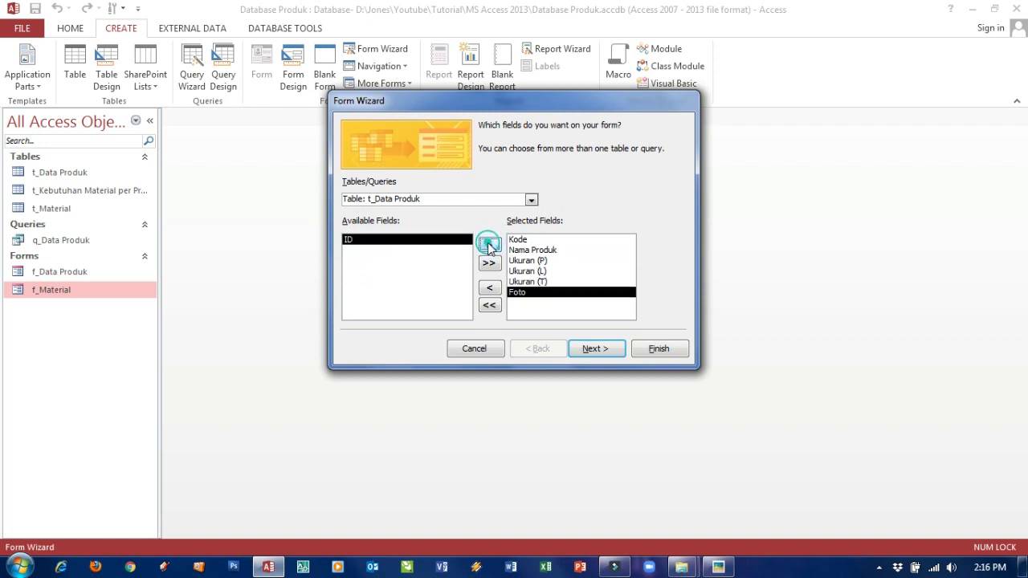
Add the Material, Jumlah and Satuan fields from table t_Kebutuhan Material per Produk to the form's selected fields
{"action": "left_click", "coordinate": [531, 200]}
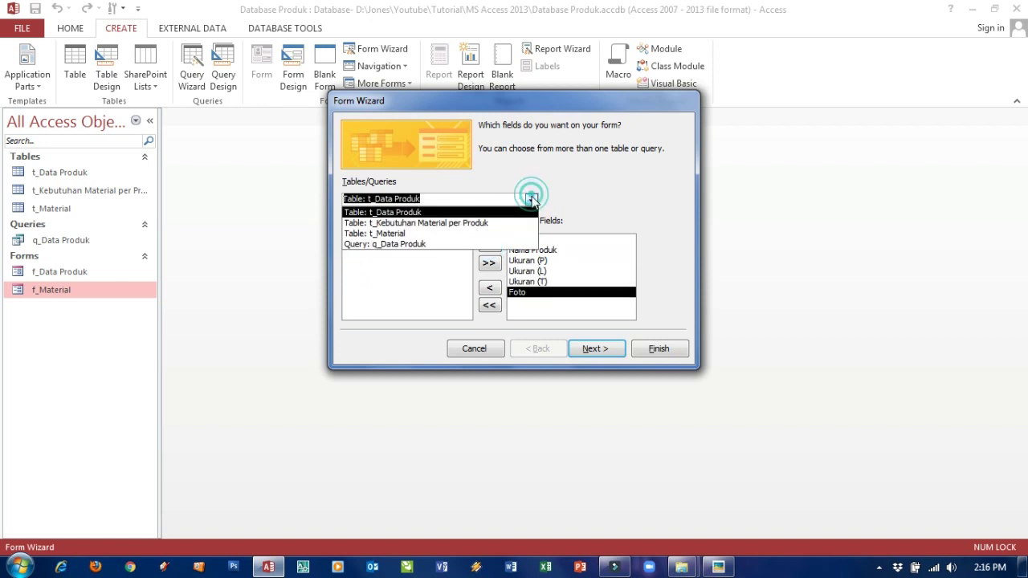
{"action": "left_click", "coordinate": [479, 224]}
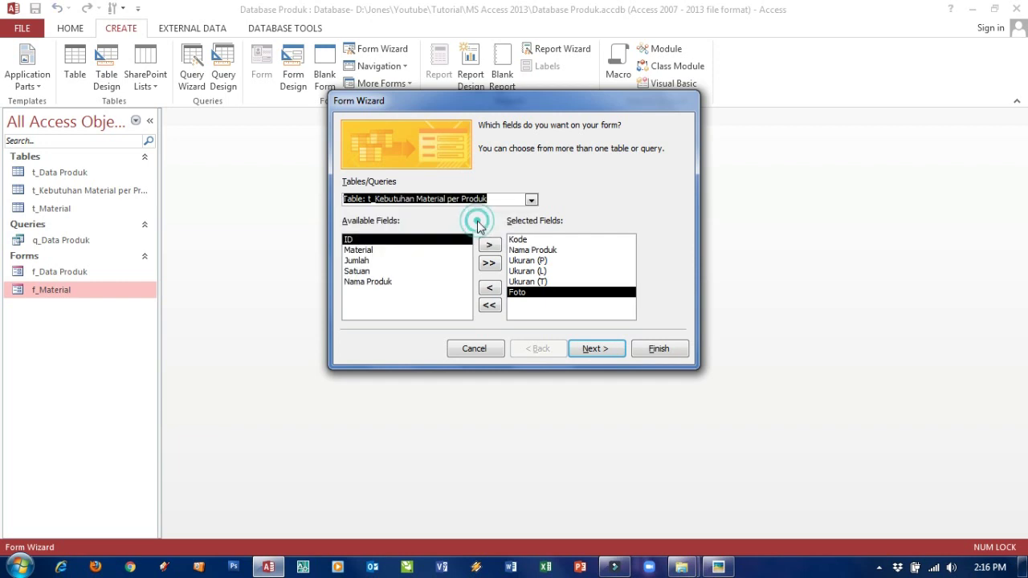
{"action": "left_click", "coordinate": [437, 250]}
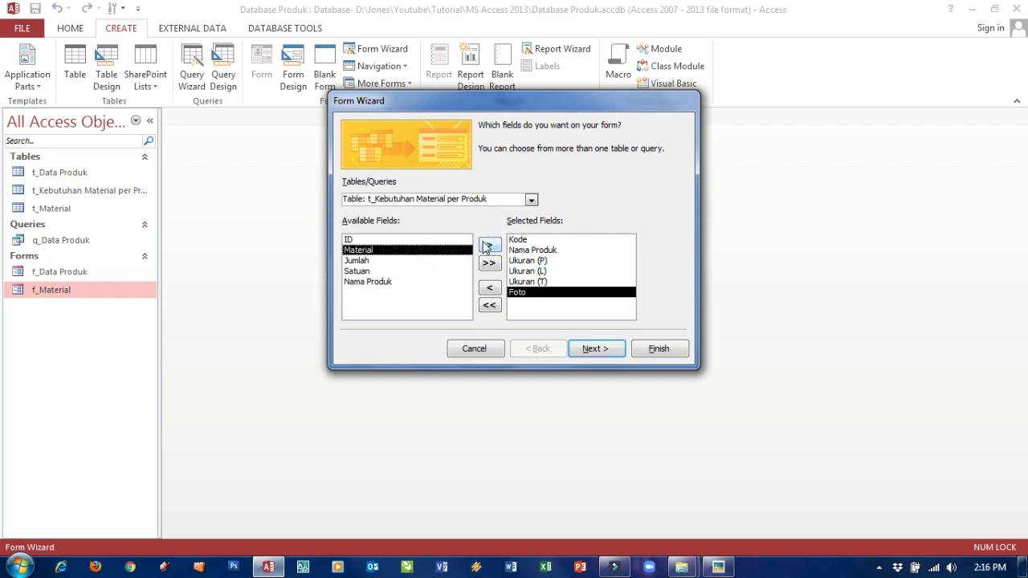
{"action": "left_click", "coordinate": [488, 244]}
{"action": "left_click", "coordinate": [487, 245]}
{"action": "left_click", "coordinate": [487, 245]}
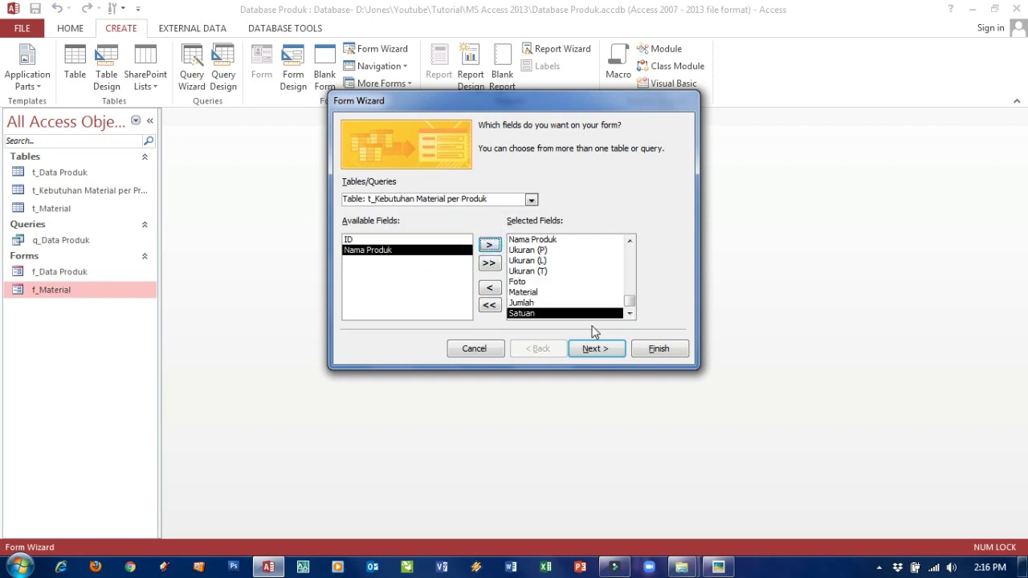
Accept viewing the data by t_Data Produk as a form with subform, keeping the default subform layout
{"action": "left_click", "coordinate": [586, 350]}
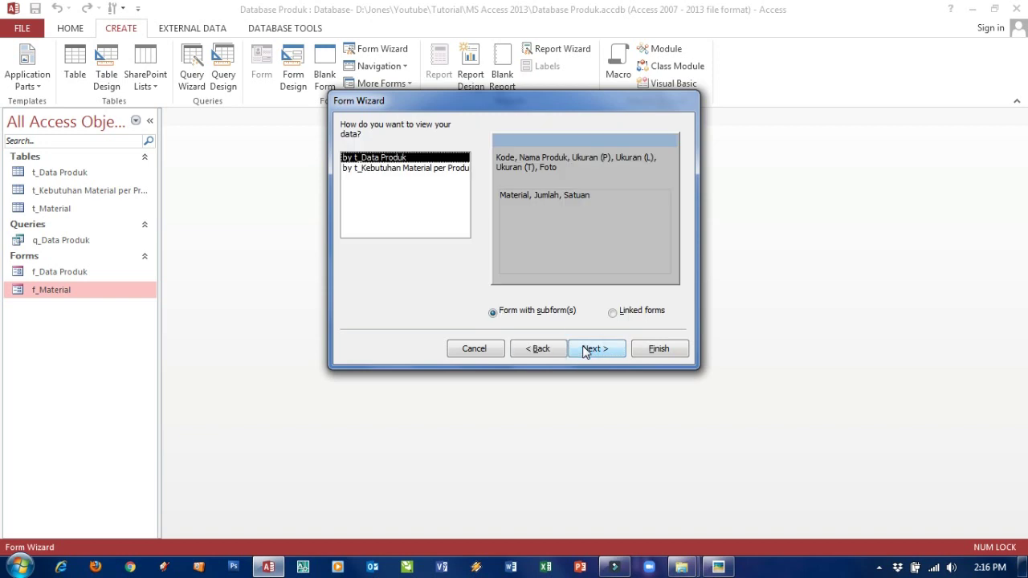
{"action": "left_click", "coordinate": [585, 350]}
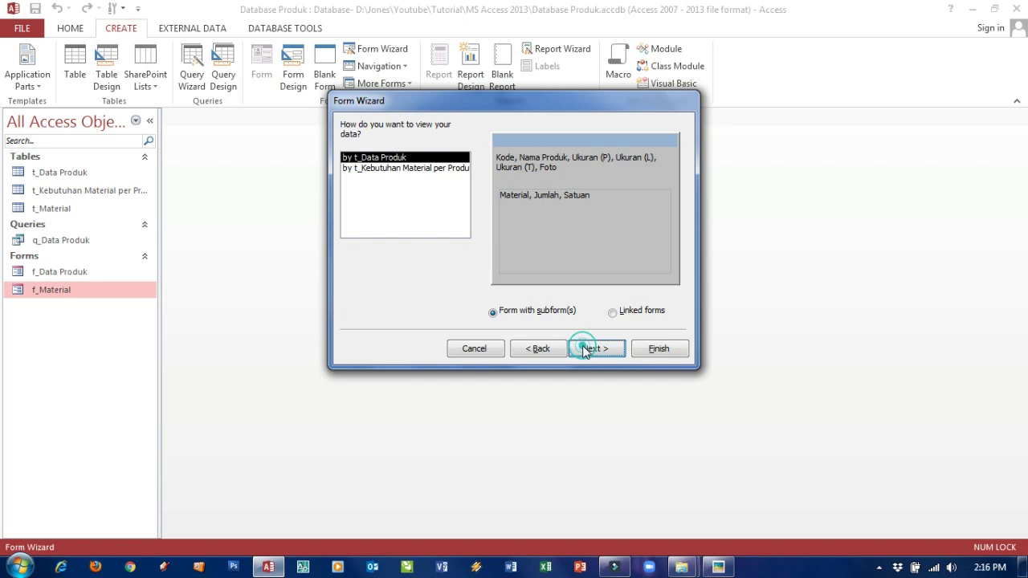
{"action": "left_click", "coordinate": [585, 350]}
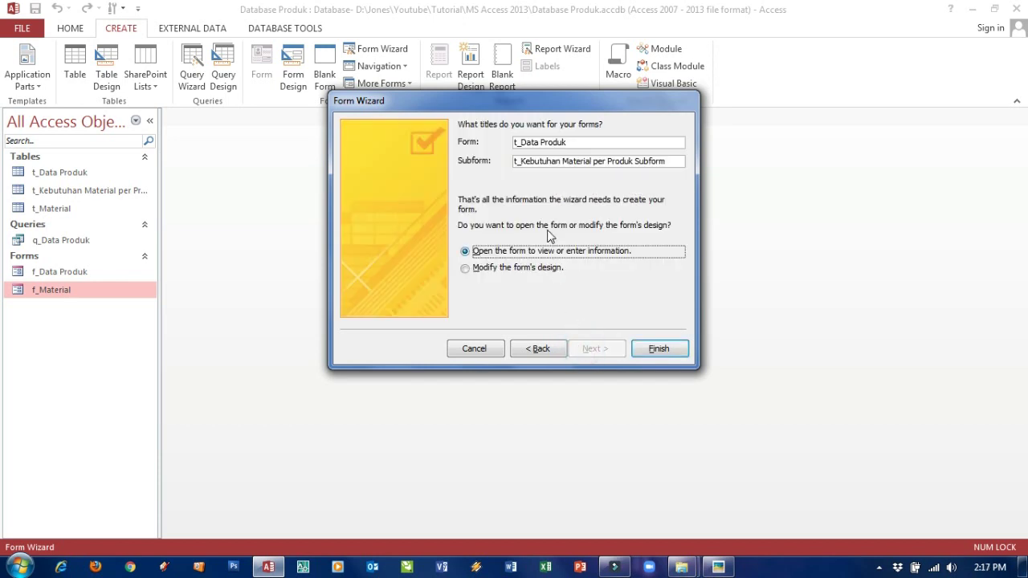
Title the form f_Kebutuhan Material per Produk, change the subform title's prefix to f_, and finish the wizard
{"action": "left_click", "coordinate": [520, 142]}
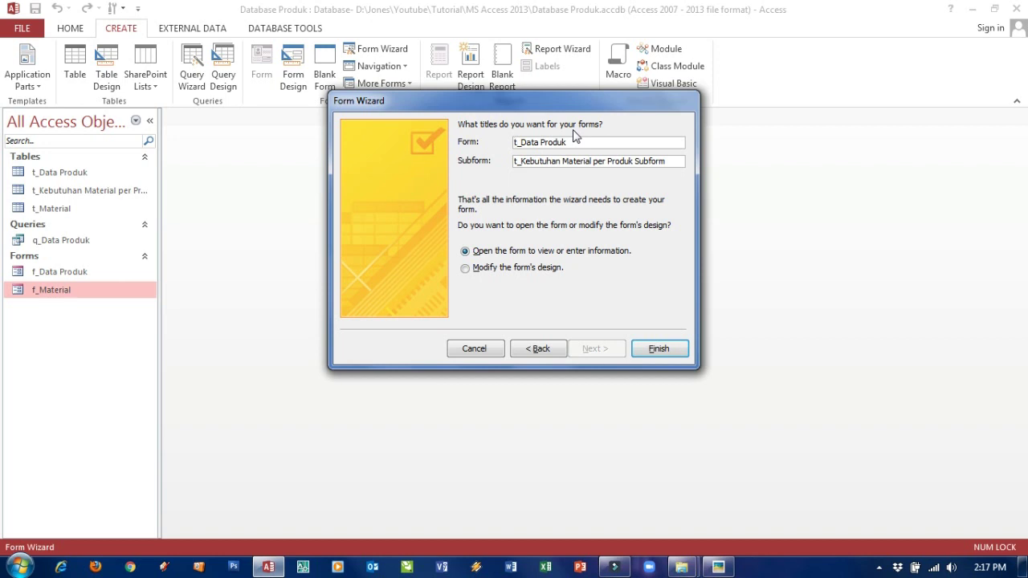
{"action": "key", "text": "Delete"}
{"action": "type", "text": "f"}
{"action": "key", "text": "BackSpace"}
{"action": "key", "text": "BackSpace"}
{"action": "key", "text": "BackSpace"}
{"action": "key", "text": "BackSpace"}
{"action": "key", "text": "BackSpace"}
{"action": "type", "text": "Kebutuhan Material per"}
{"action": "left_click", "coordinate": [520, 159]}
{"action": "key", "text": "BackSpace"}
{"action": "type", "text": "f"}
{"action": "left_click", "coordinate": [658, 349]}
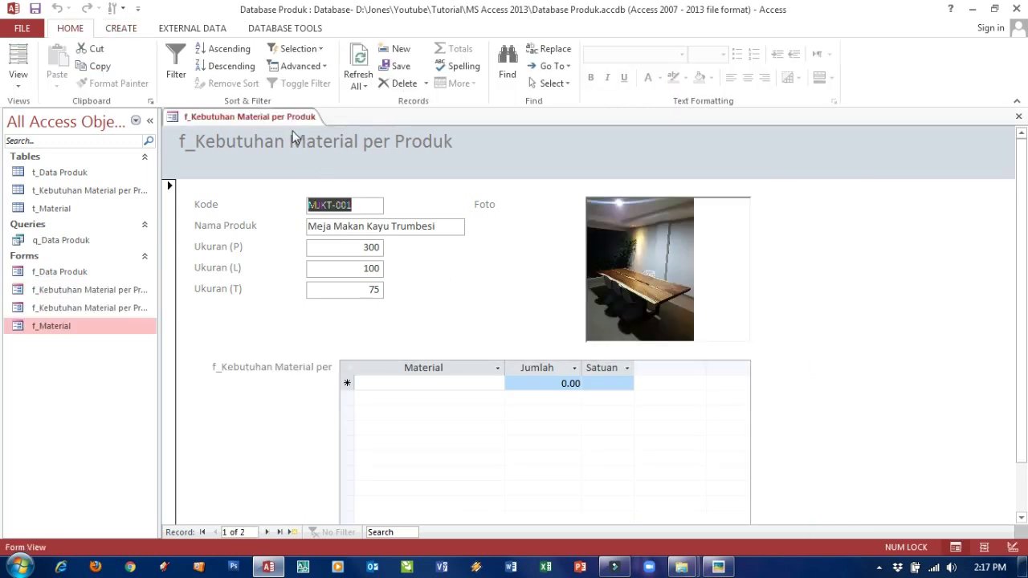
Open the new form in Design View and change its header title to "Kebutuhan Material per Produk"
{"action": "right_click", "coordinate": [271, 116]}
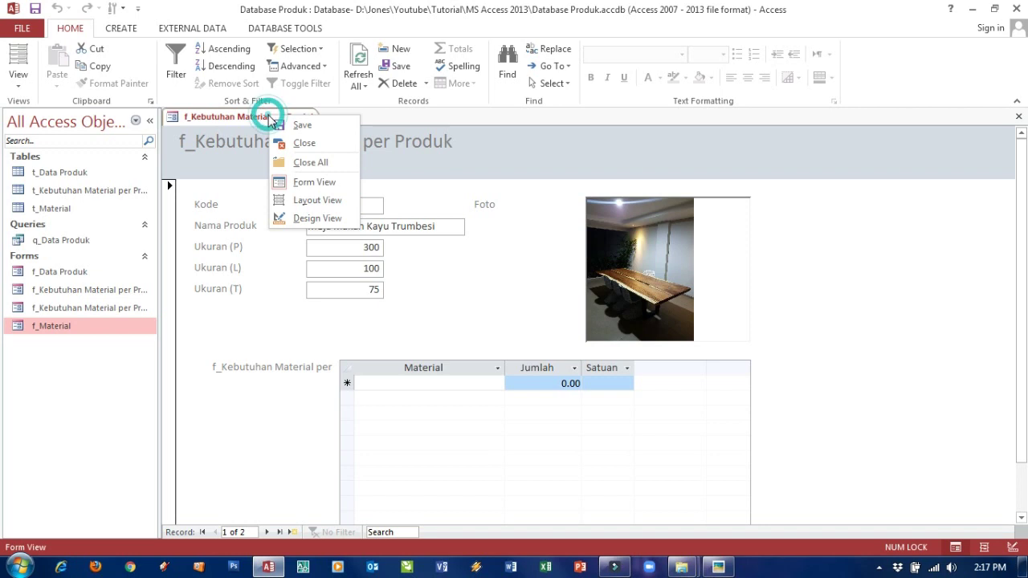
{"action": "left_click", "coordinate": [306, 218]}
{"action": "left_click", "coordinate": [206, 173]}
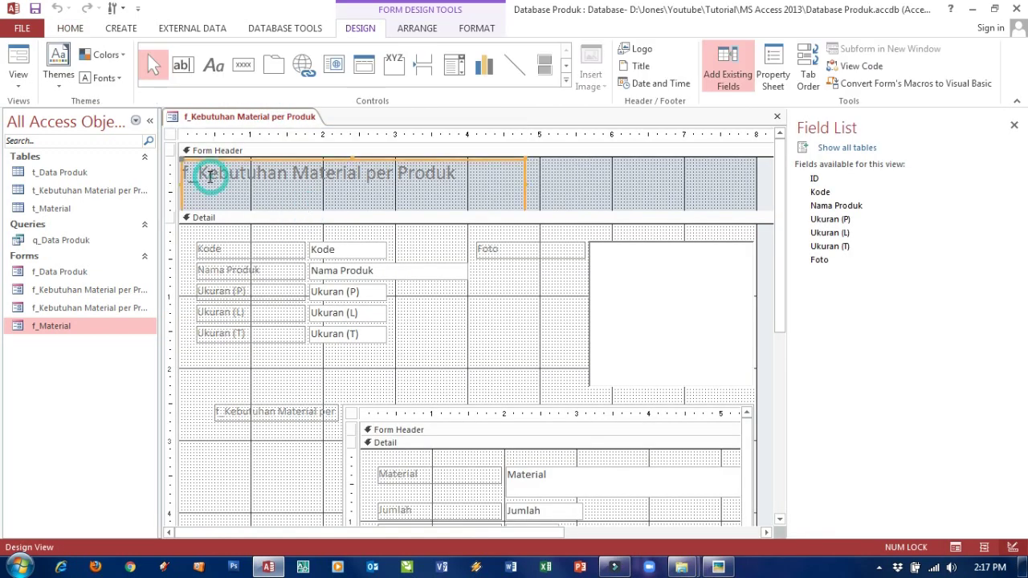
{"action": "left_click", "coordinate": [204, 174]}
{"action": "key", "text": "BackSpace"}
{"action": "key", "text": "BackSpace"}
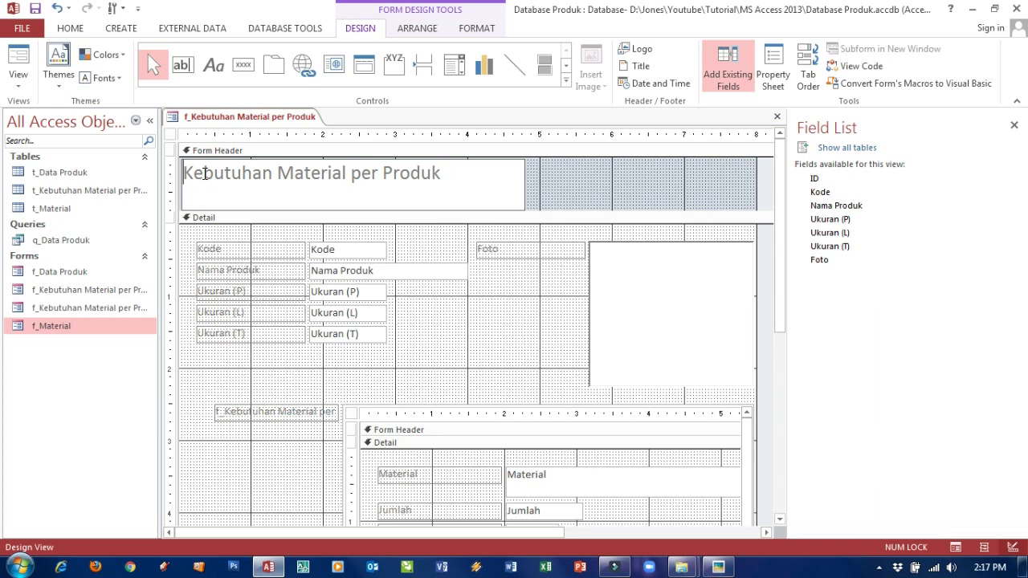
{"action": "left_click", "coordinate": [564, 174]}
Delete the Foto label from the Detail section, leaving the photo frame in place
{"action": "left_click", "coordinate": [534, 249]}
{"action": "left_click", "coordinate": [534, 247]}
{"action": "key", "text": "Delete"}
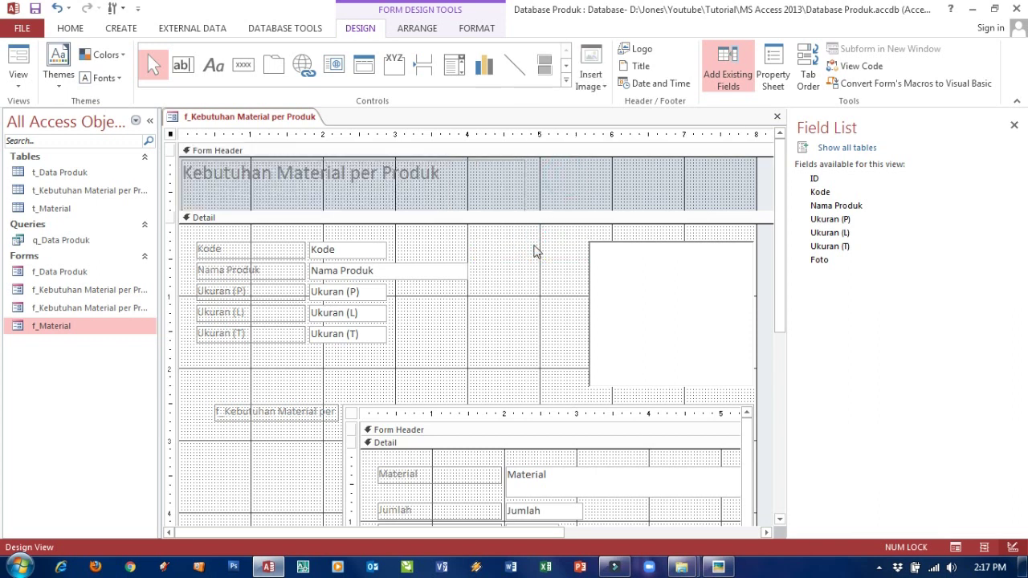
Move the photo frame left next to the product fields, and the subform with its label up to the form's left edge
{"action": "left_click", "coordinate": [587, 276]}
{"action": "left_click_drag", "start_coordinate": [586, 275], "coordinate": [482, 273]}
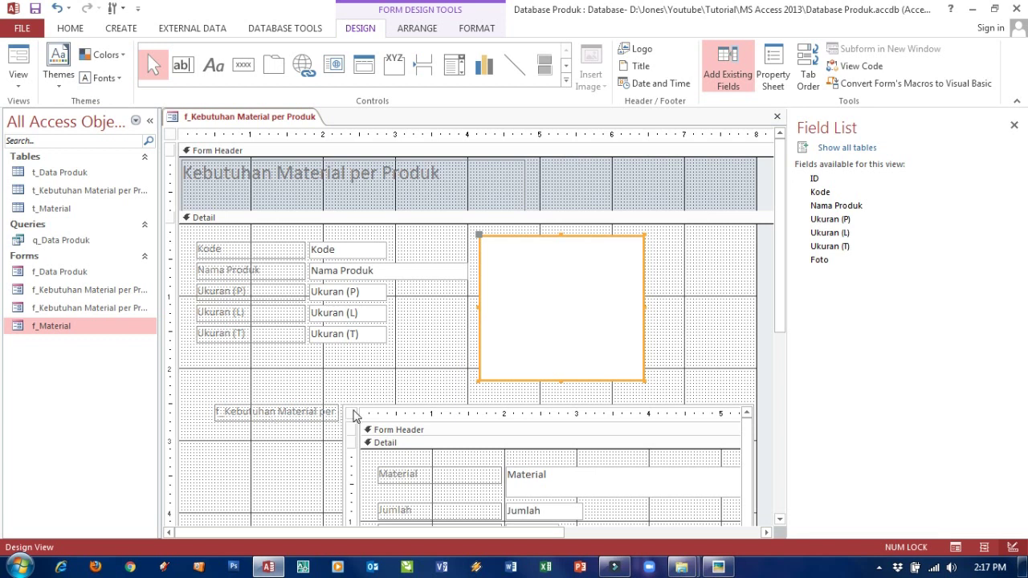
{"action": "left_click", "coordinate": [353, 409]}
{"action": "left_click_drag", "start_coordinate": [333, 401], "coordinate": [195, 375]}
Shrink the photo frame to about 1.6 by 1.4 inches and move it up clear of the subform
{"action": "left_click", "coordinate": [517, 321]}
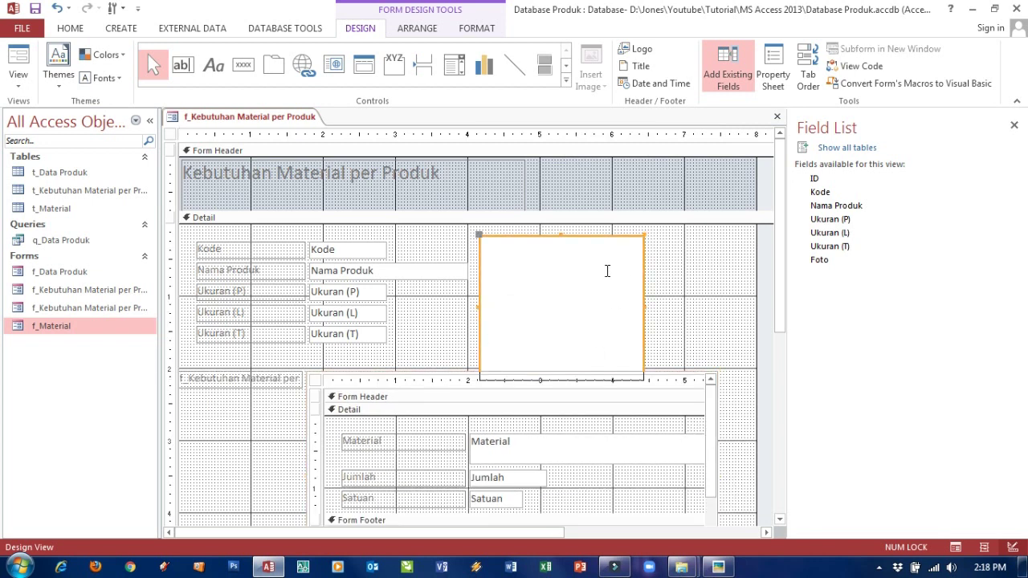
{"action": "left_click_drag", "start_coordinate": [645, 233], "coordinate": [597, 277]}
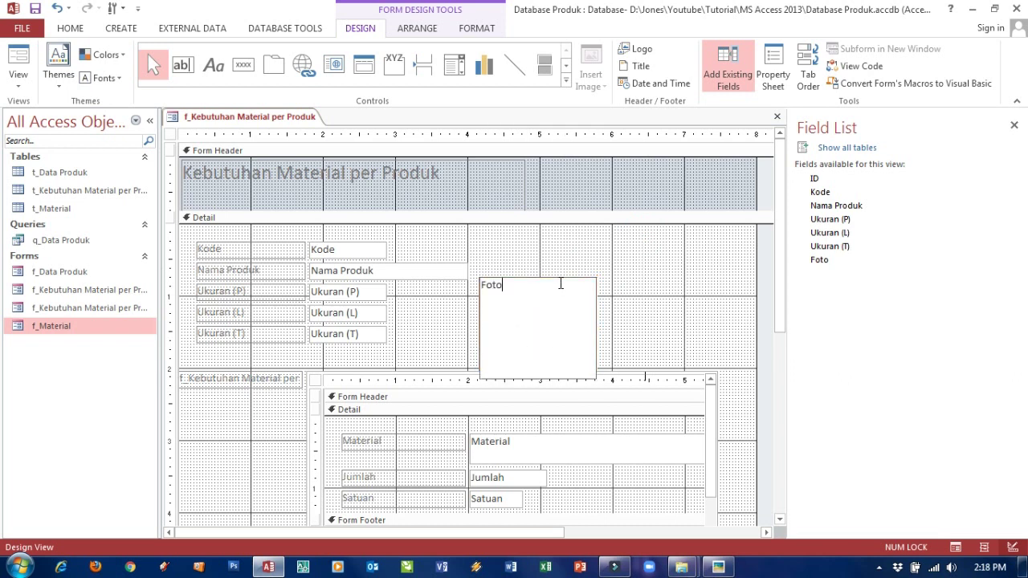
{"action": "left_click", "coordinate": [592, 265]}
{"action": "left_click", "coordinate": [565, 284]}
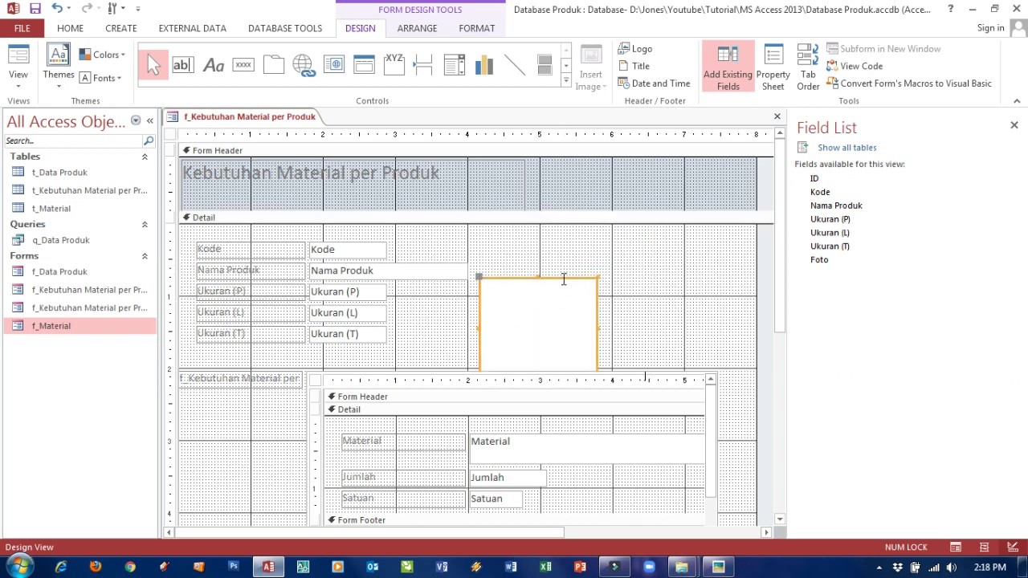
{"action": "left_click_drag", "start_coordinate": [563, 280], "coordinate": [569, 246]}
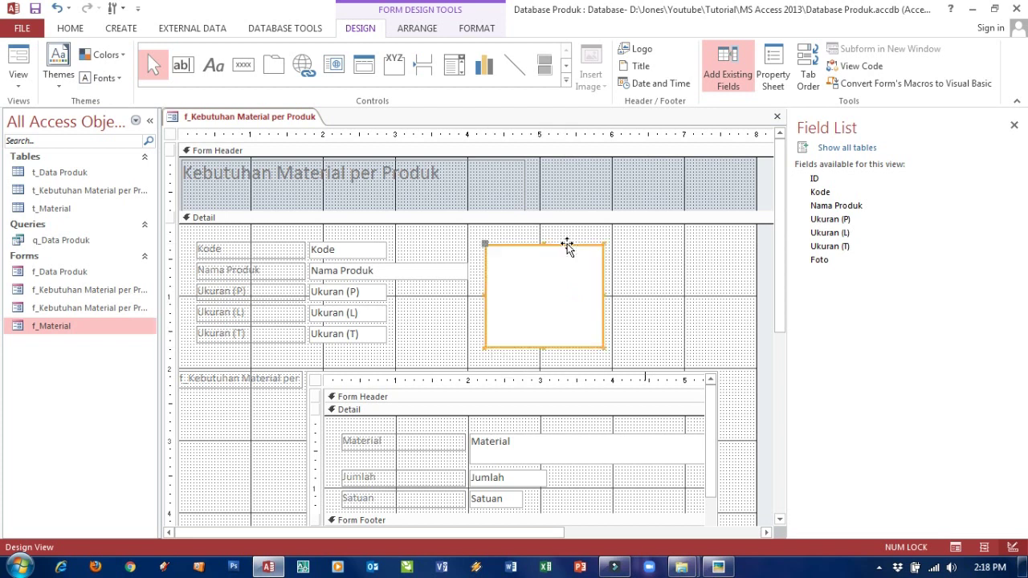
Move all product labels, text boxes and the photo frame together up and left to the Detail section's left edge
{"action": "left_click_drag", "start_coordinate": [172, 236], "coordinate": [172, 347]}
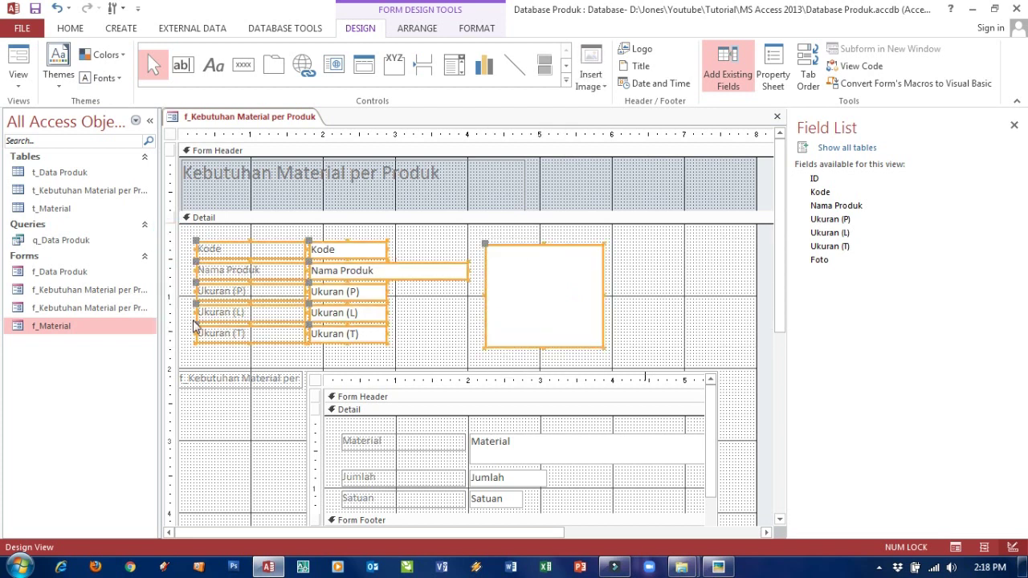
{"action": "left_click_drag", "start_coordinate": [530, 255], "coordinate": [510, 241]}
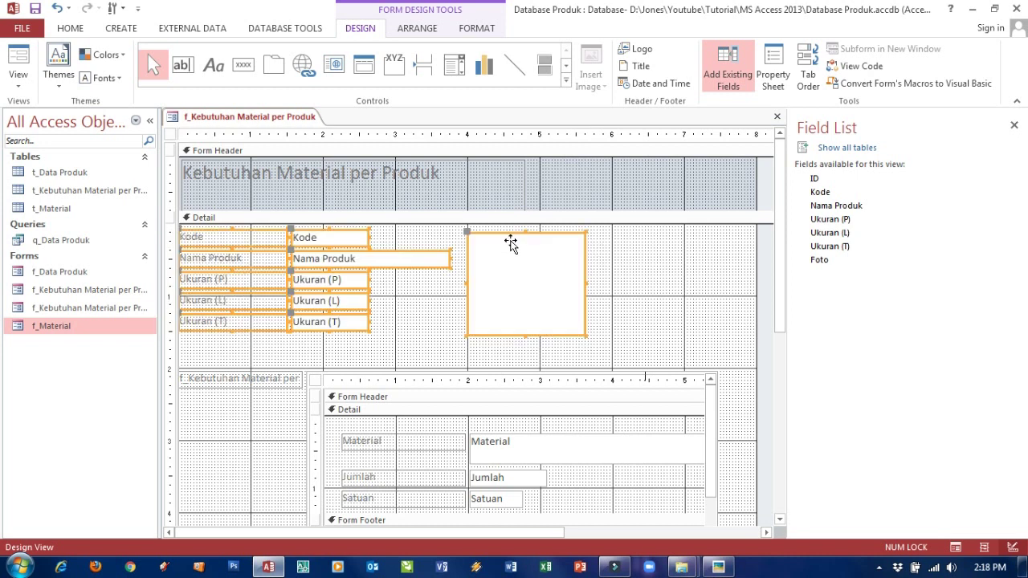
{"action": "left_click", "coordinate": [620, 258]}
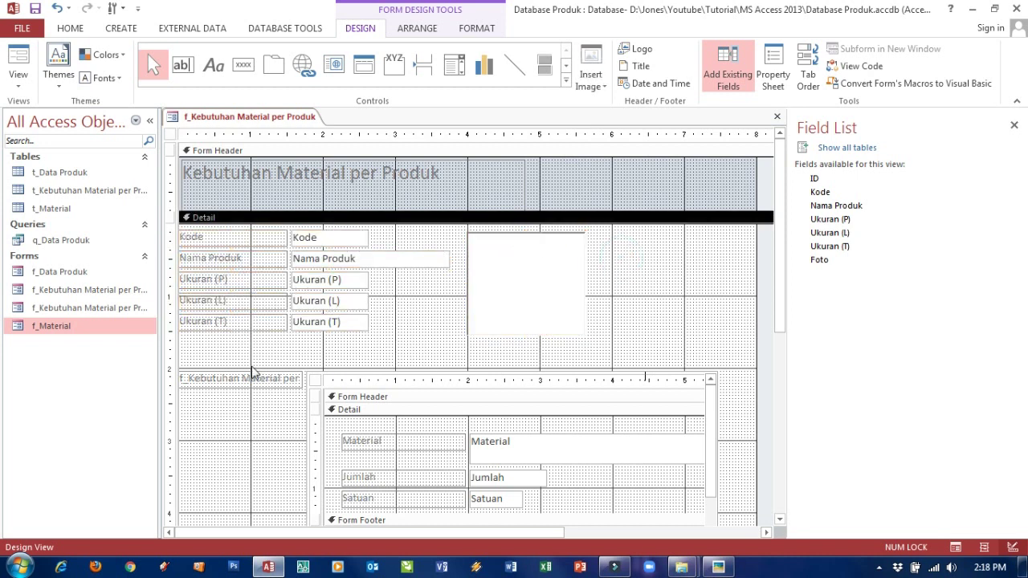
Remove the "f_" prefix from the subform's label so it reads "Kebutuhan Material per Produk"
{"action": "left_click", "coordinate": [229, 378]}
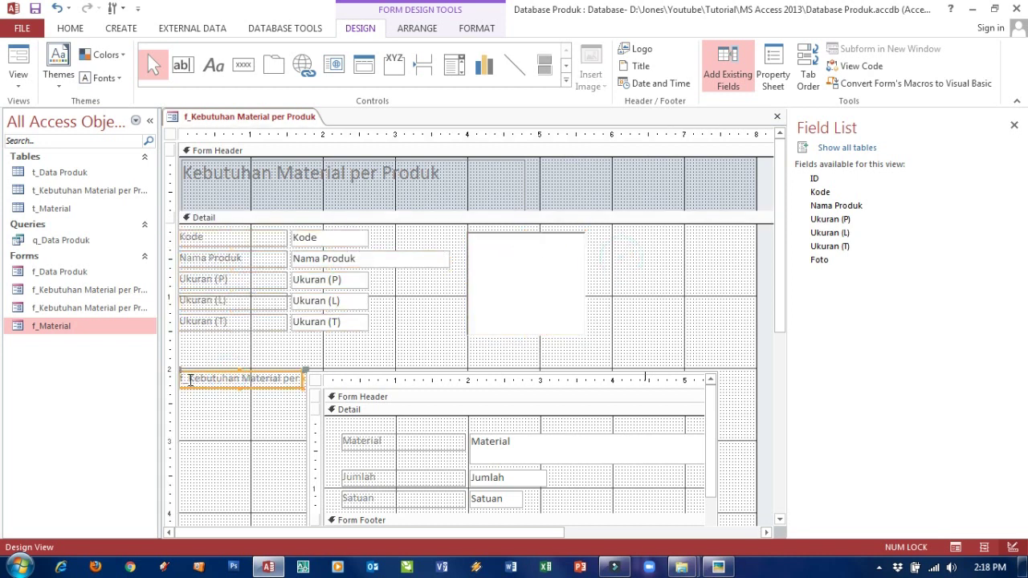
{"action": "left_click", "coordinate": [191, 379]}
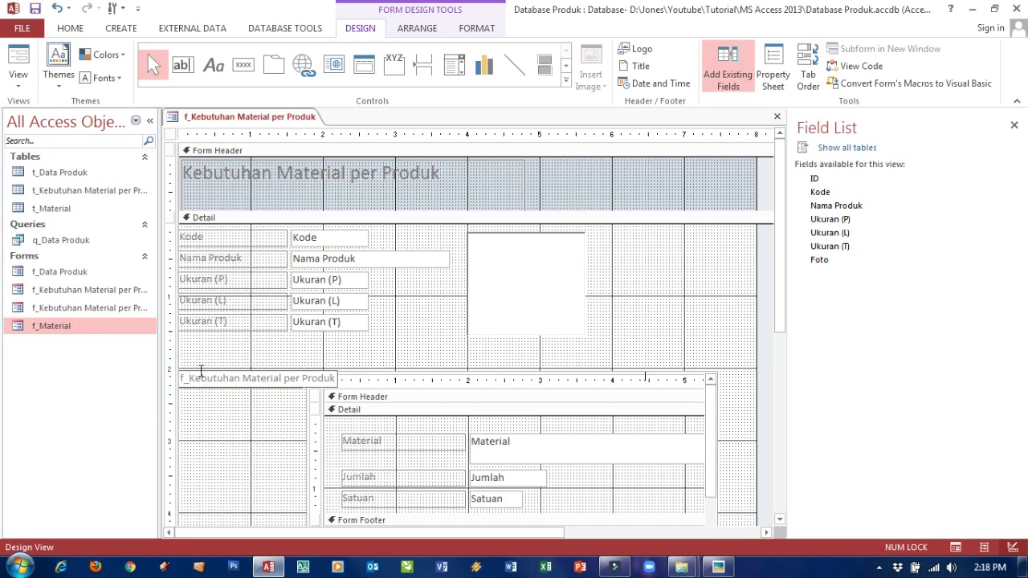
{"action": "key", "text": "BackSpace"}
{"action": "key", "text": "BackSpace"}
{"action": "left_click", "coordinate": [226, 421]}
Move the subform together with its label up so the label sits directly beneath the Ukuran (T) label
{"action": "left_click", "coordinate": [190, 377]}
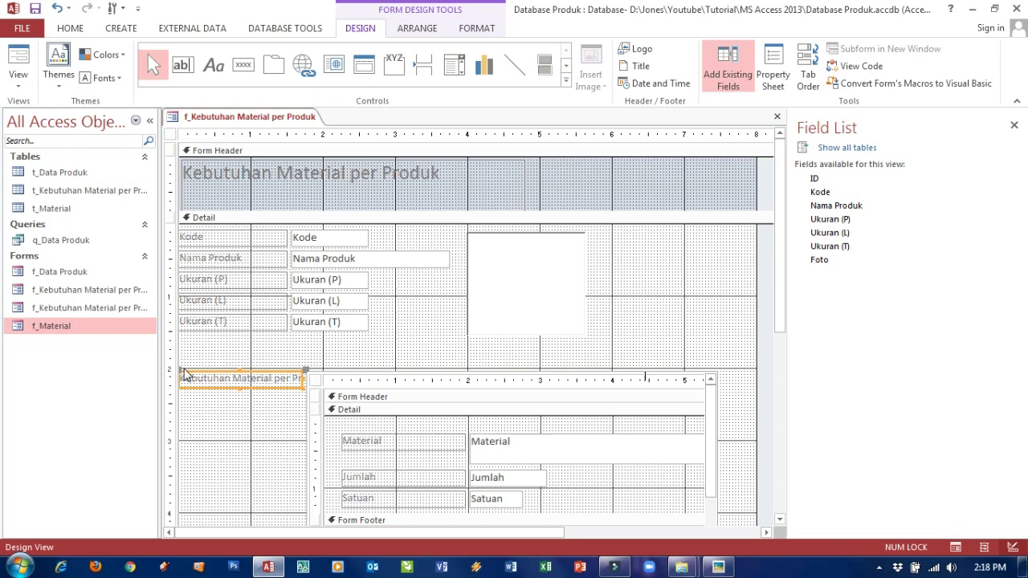
{"action": "left_click", "coordinate": [179, 363]}
{"action": "left_click_drag", "start_coordinate": [180, 363], "coordinate": [179, 328]}
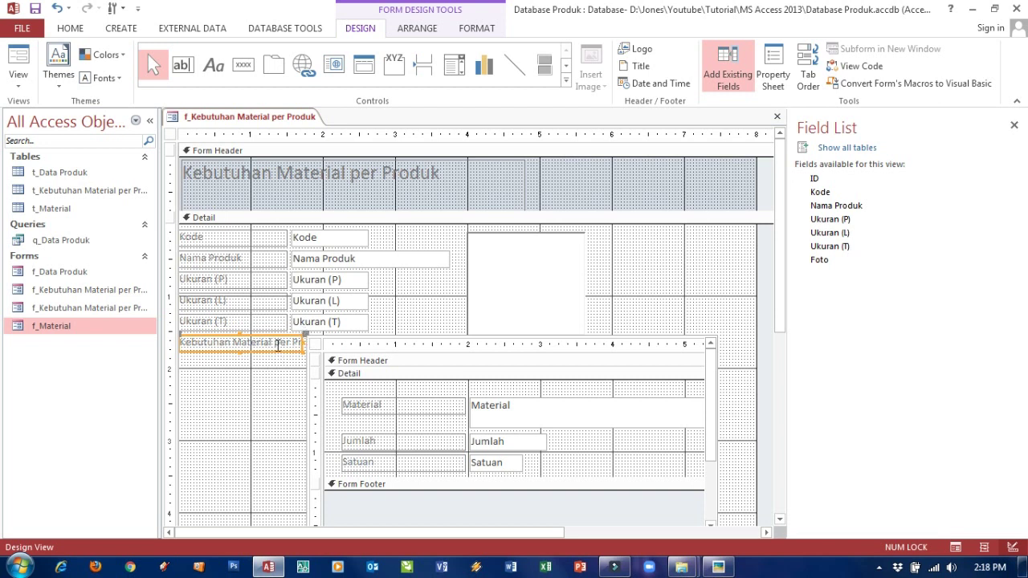
Move the subform to the form's left edge directly beneath its label, and narrow the form to about 5.8 inches
{"action": "left_click", "coordinate": [265, 372]}
{"action": "left_click", "coordinate": [305, 337]}
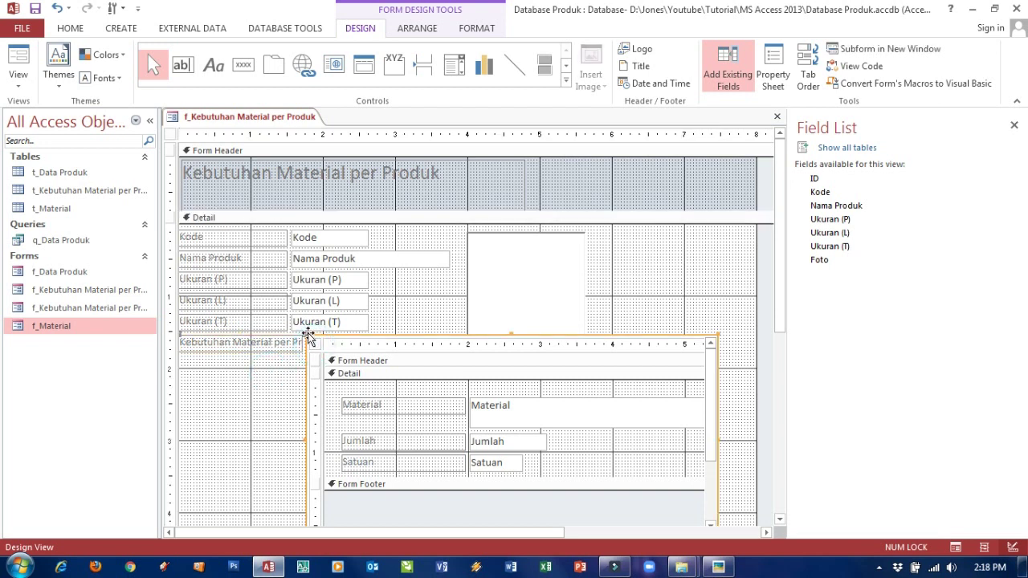
{"action": "left_click_drag", "start_coordinate": [305, 339], "coordinate": [181, 357]}
{"action": "left_click", "coordinate": [639, 291]}
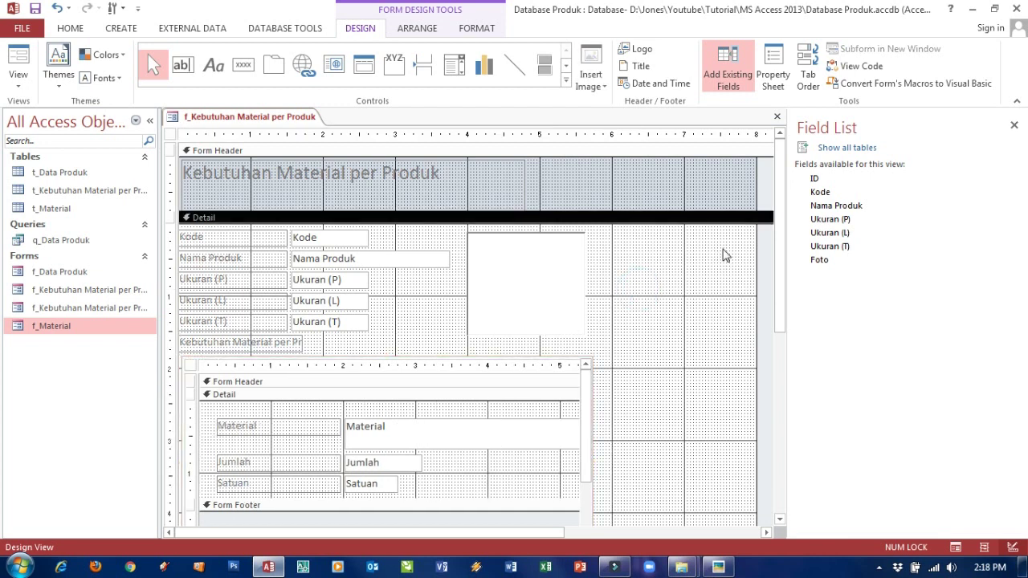
{"action": "left_click_drag", "start_coordinate": [756, 255], "coordinate": [598, 288]}
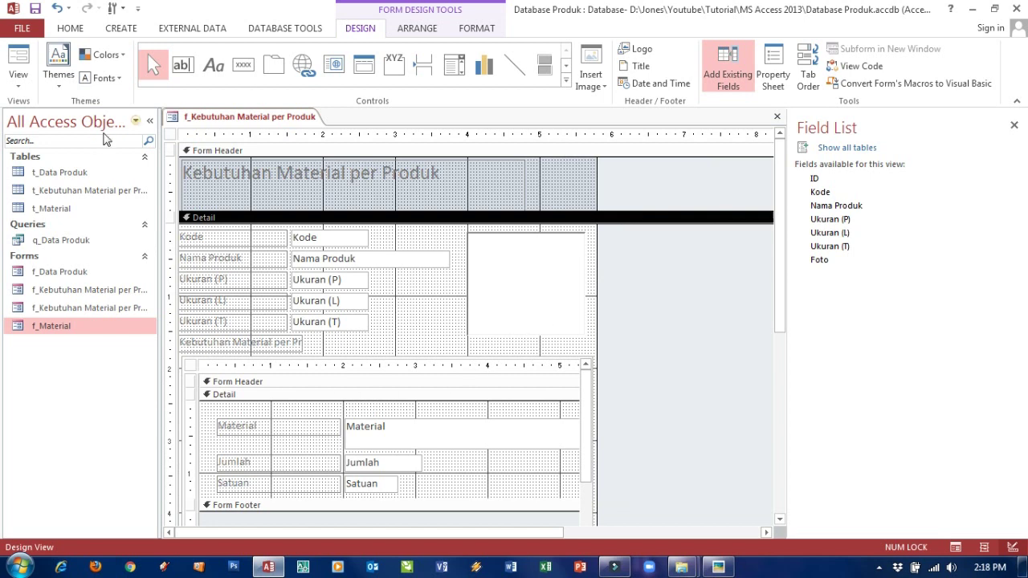
Select every control in the header and Detail section and set the font color to black
{"action": "left_click", "coordinate": [166, 163]}
{"action": "left_click_drag", "start_coordinate": [166, 164], "coordinate": [167, 494]}
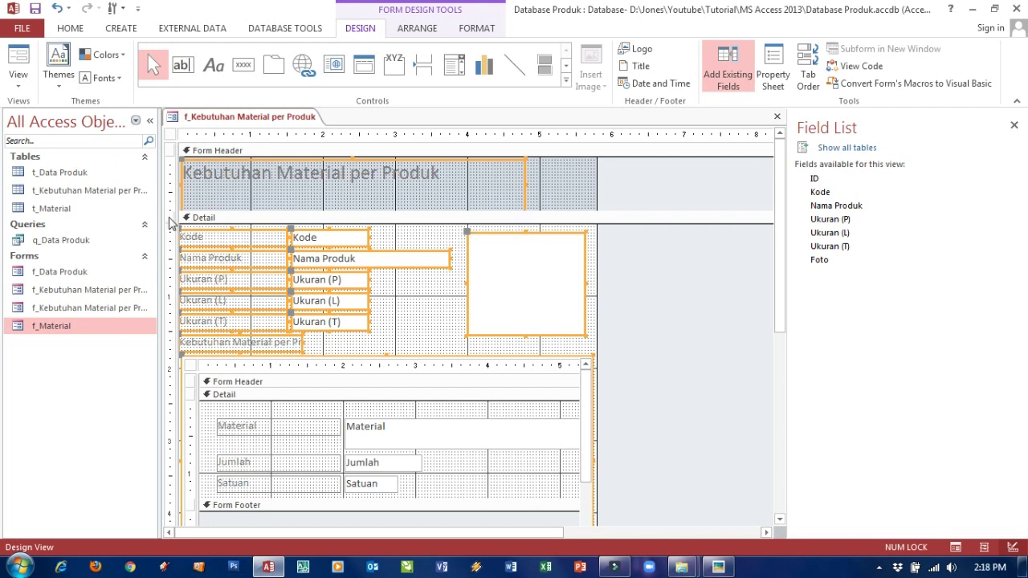
{"action": "left_click", "coordinate": [476, 32]}
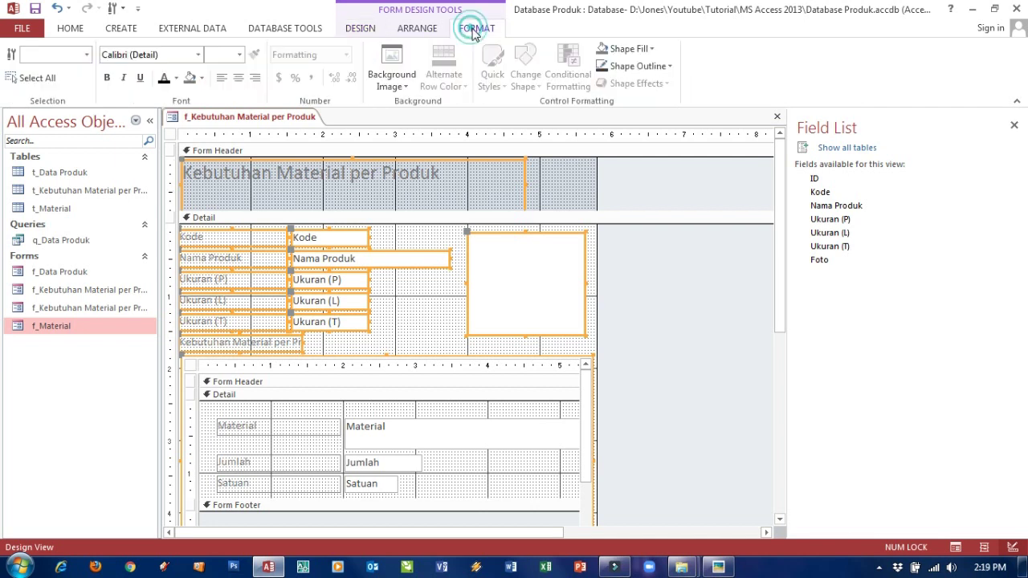
{"action": "left_click", "coordinate": [165, 77]}
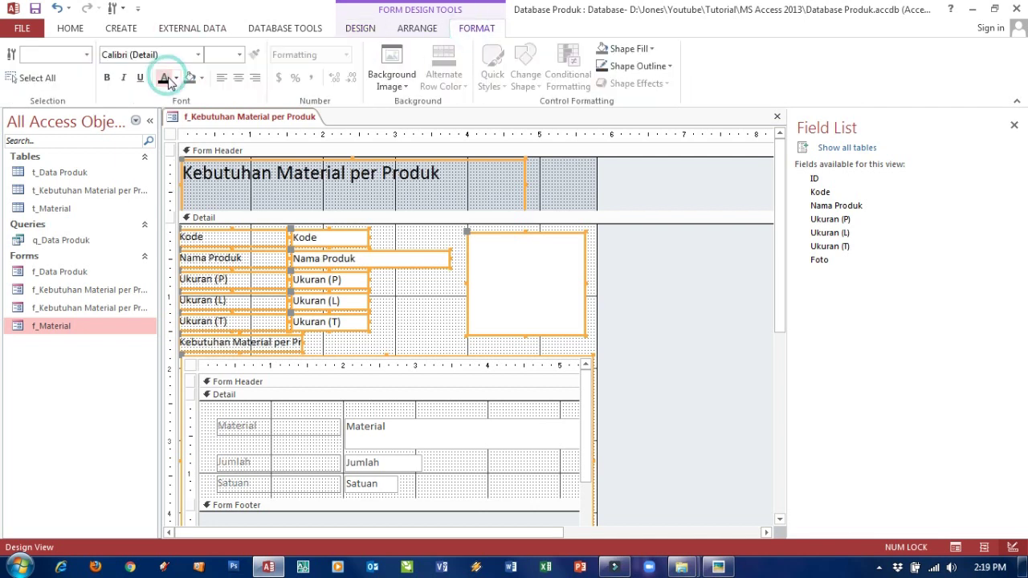
Close the f_Kebutuhan Material per Produk form and save its design changes
{"action": "right_click", "coordinate": [258, 117]}
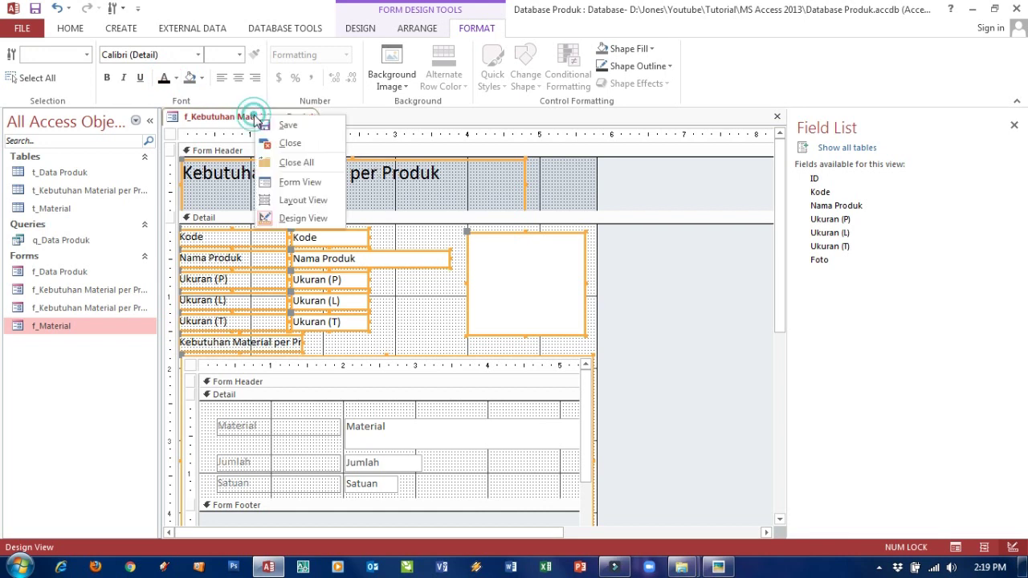
{"action": "left_click", "coordinate": [279, 144]}
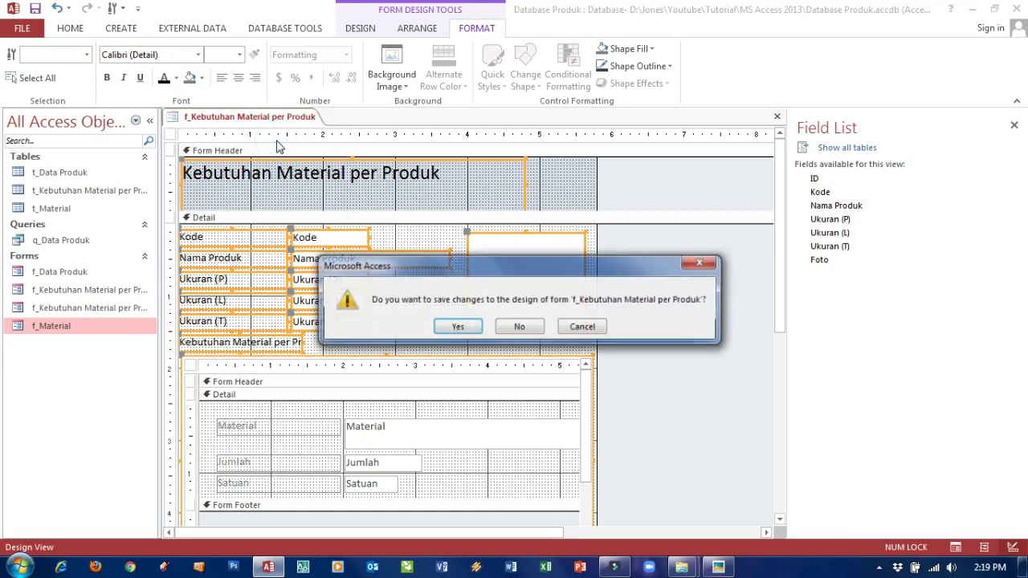
{"action": "left_click", "coordinate": [446, 326]}
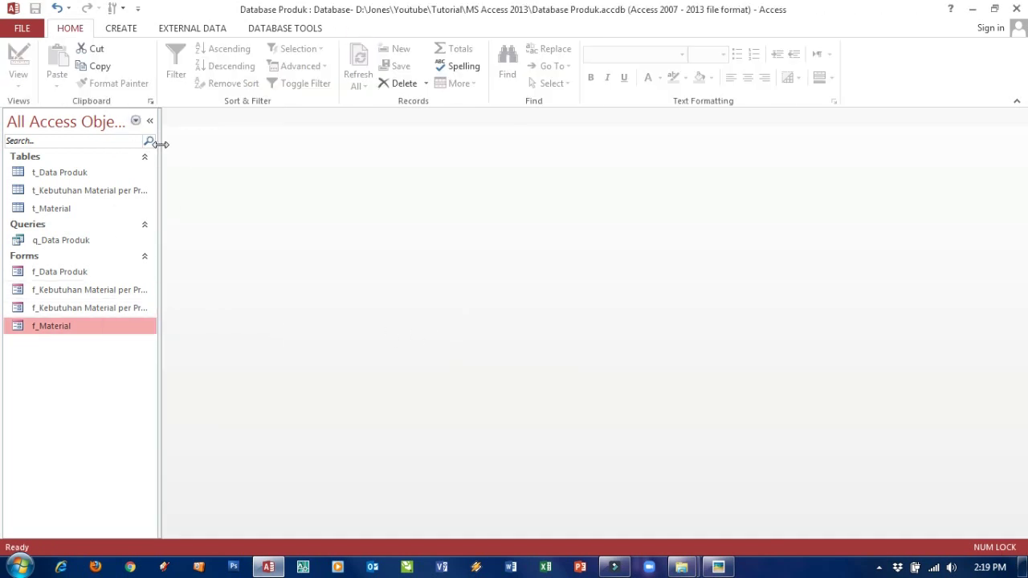
Widen the object list to fit the full names and open f_Kebutuhan Material per Produk Subform in Design View
{"action": "left_click_drag", "start_coordinate": [210, 146], "coordinate": [207, 152]}
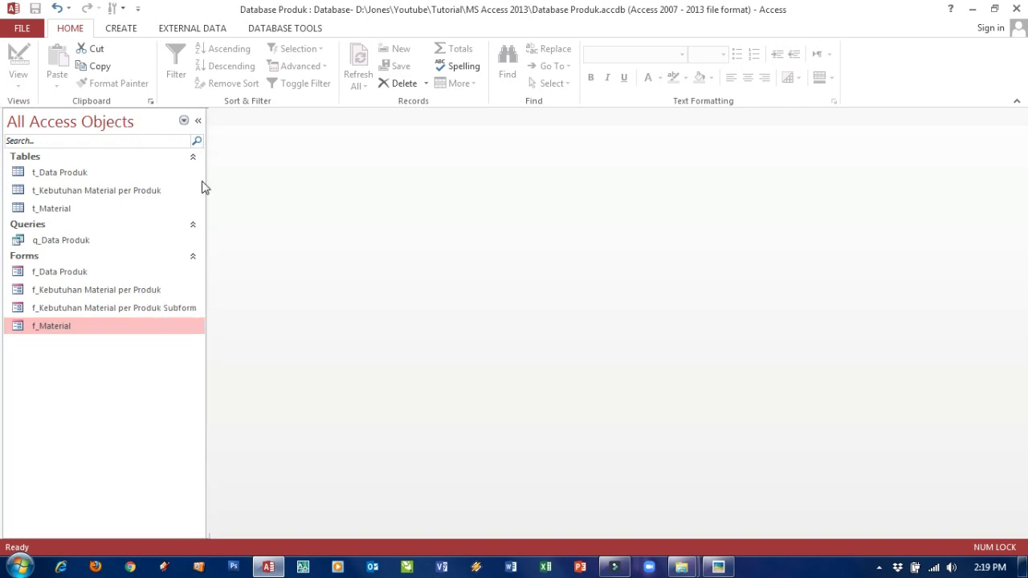
{"action": "left_click", "coordinate": [153, 307]}
{"action": "right_click", "coordinate": [154, 308]}
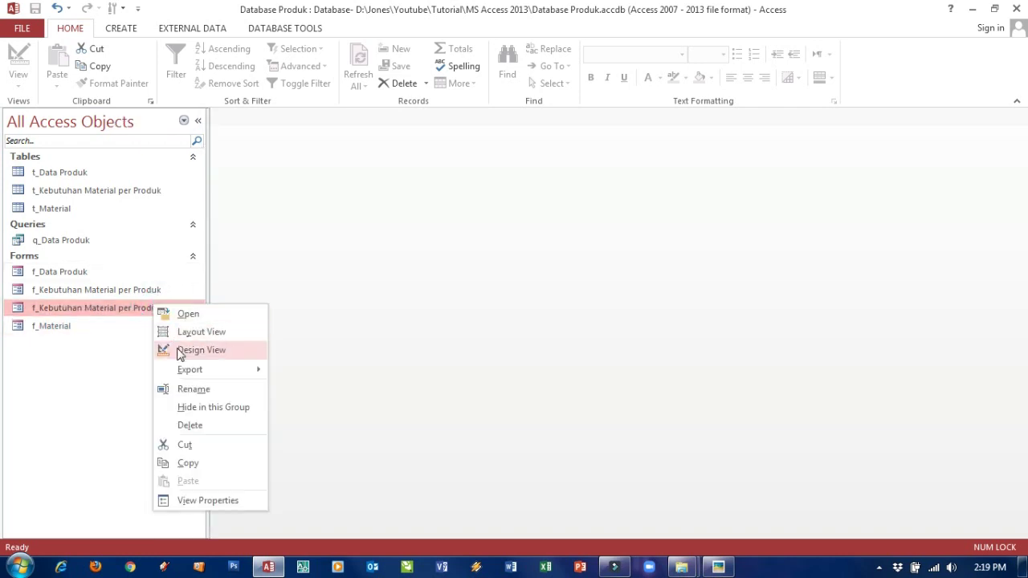
{"action": "left_click", "coordinate": [179, 351]}
Set the font color of all the subform's labels and text boxes to black, and save and close the subform
{"action": "left_click_drag", "start_coordinate": [218, 184], "coordinate": [241, 263]}
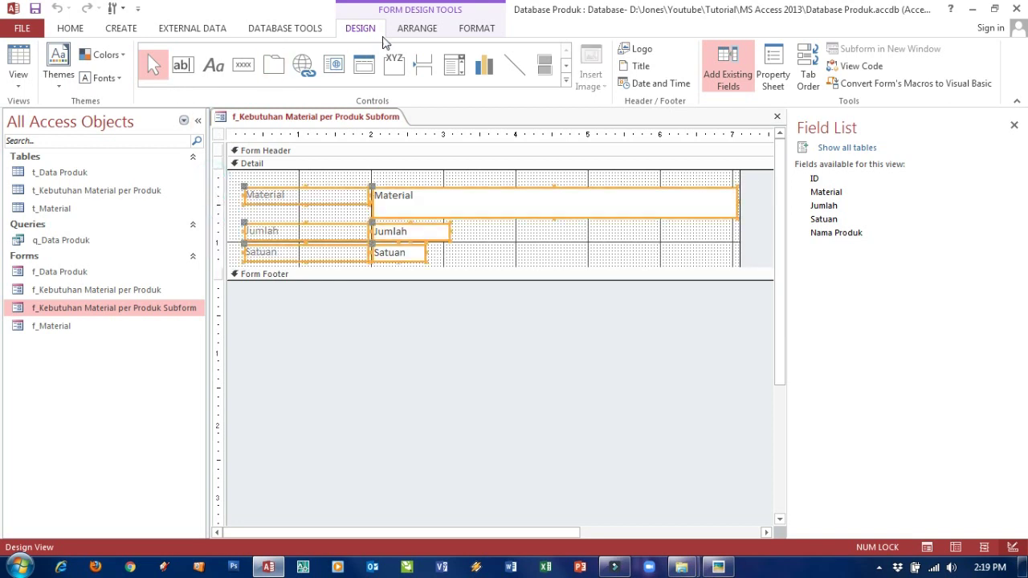
{"action": "left_click", "coordinate": [473, 28]}
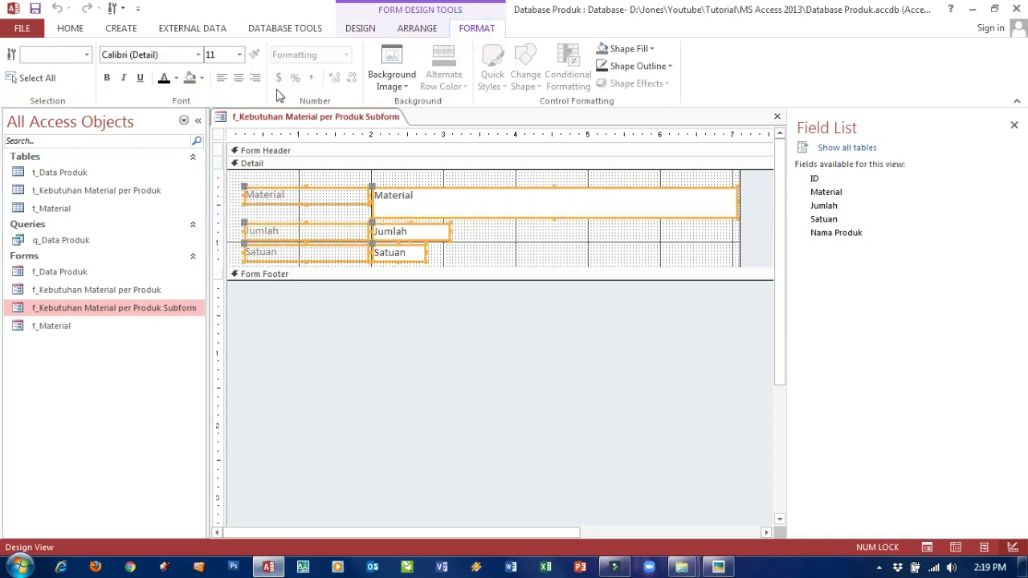
{"action": "left_click", "coordinate": [165, 79]}
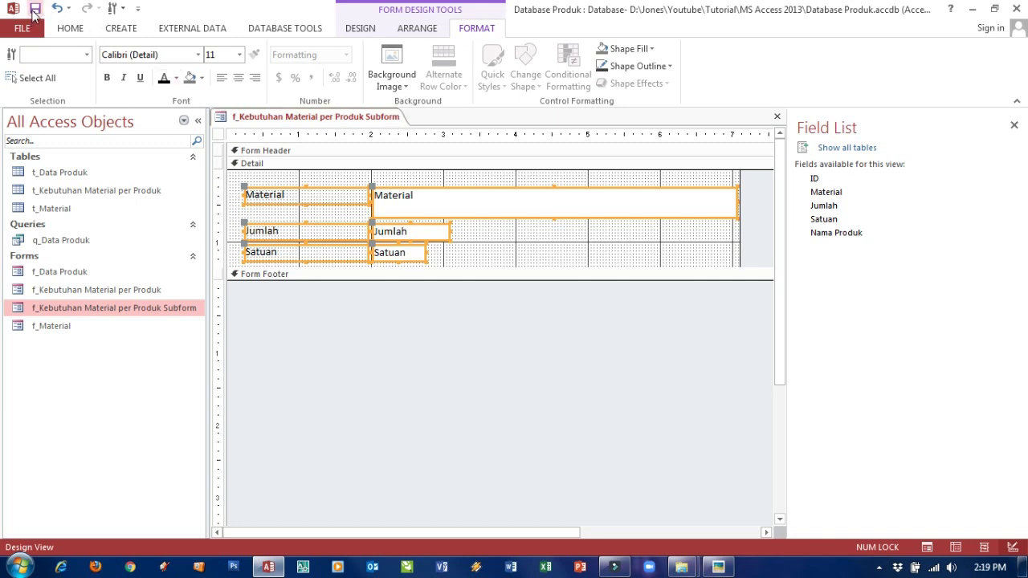
{"action": "right_click", "coordinate": [321, 117]}
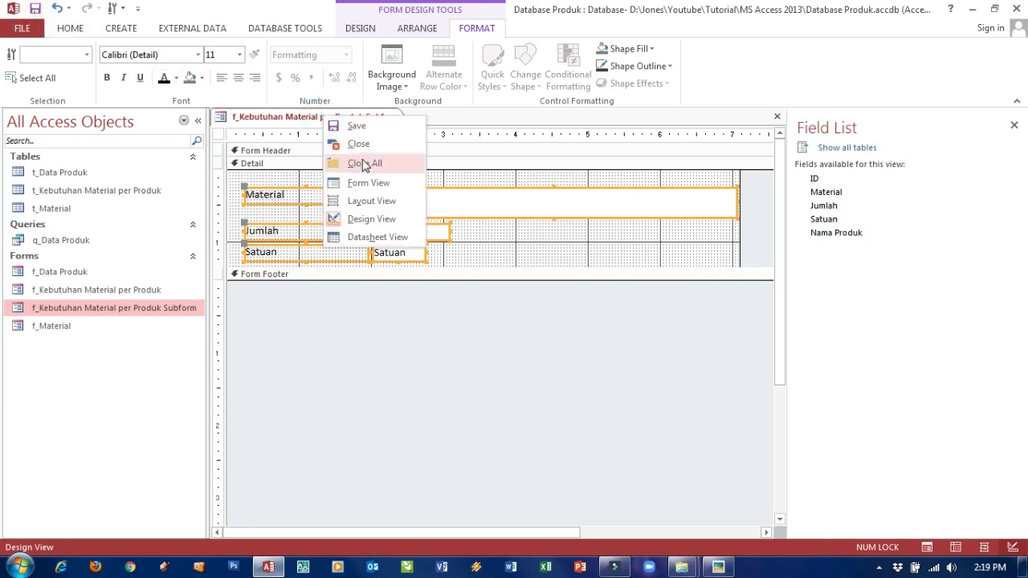
{"action": "left_click", "coordinate": [356, 144]}
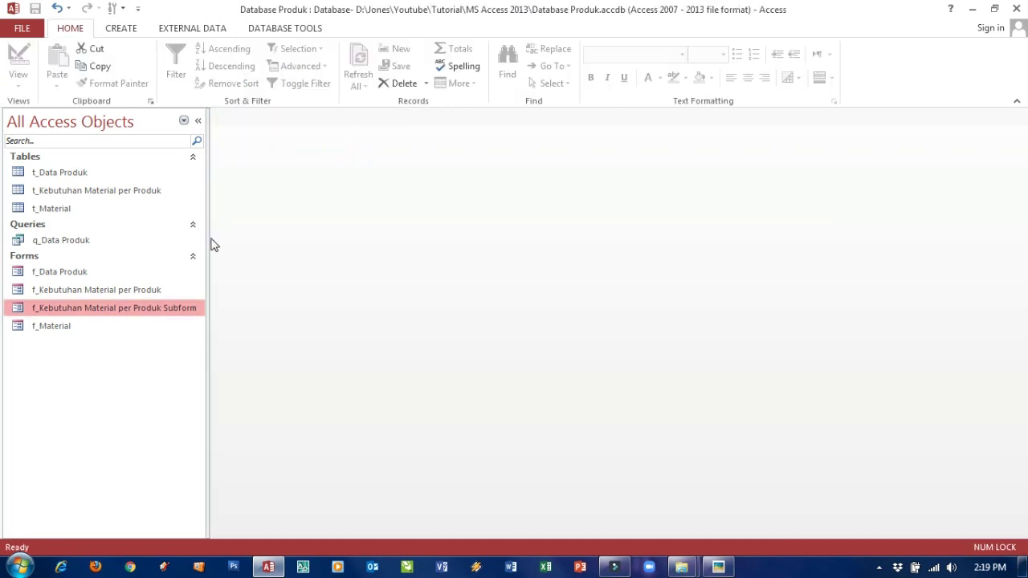
Open f_Kebutuhan Material per Produk in Form View, check the subform's Material entry field, and close the form
{"action": "left_click", "coordinate": [126, 293]}
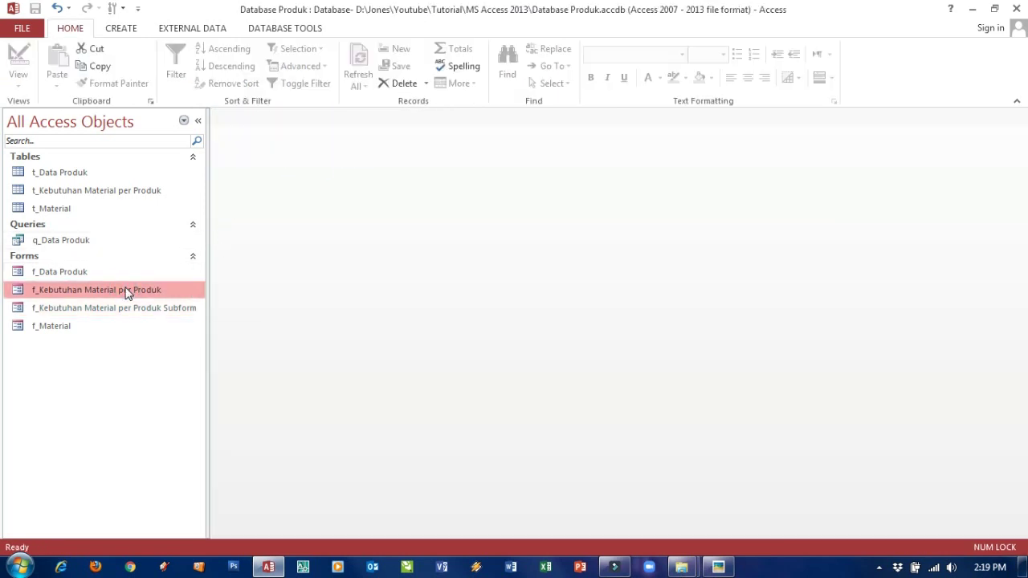
{"action": "double_click", "coordinate": [126, 292]}
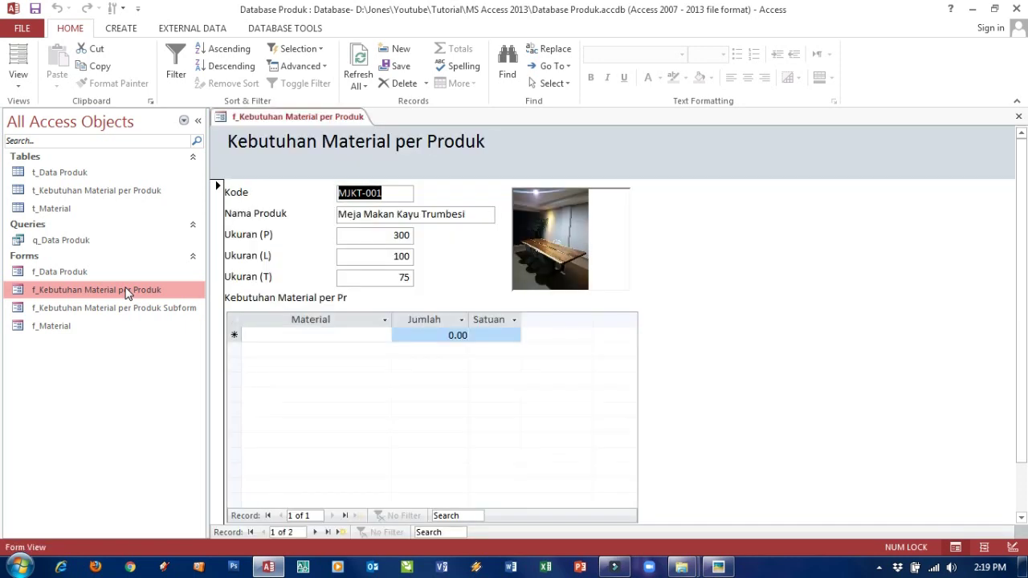
{"action": "left_click", "coordinate": [280, 335]}
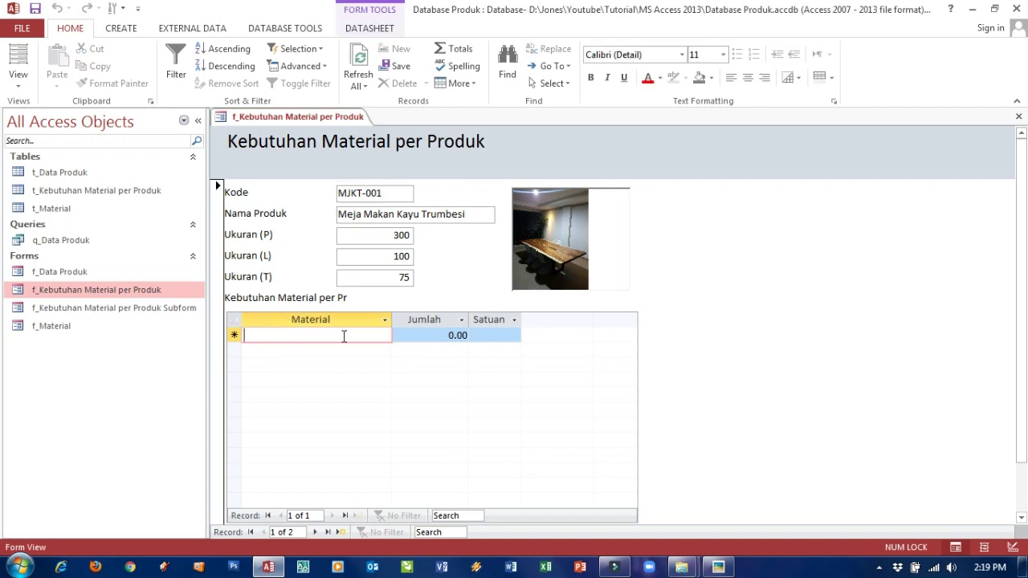
{"action": "right_click", "coordinate": [239, 121]}
{"action": "left_click", "coordinate": [273, 142]}
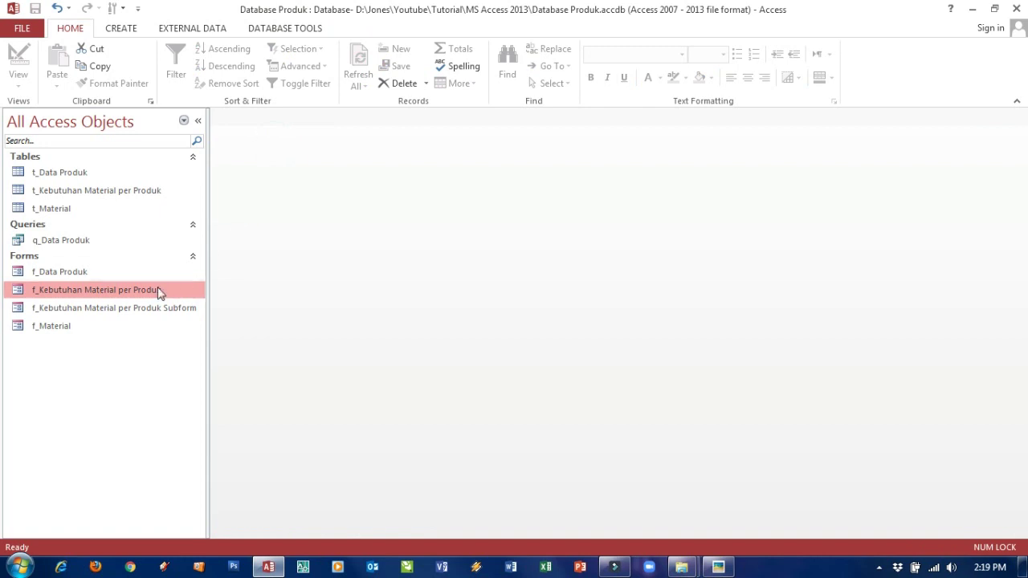
Open f_Kebutuhan Material per Produk Subform in Design View and change the Material text box to a combo box
{"action": "left_click", "coordinate": [80, 312]}
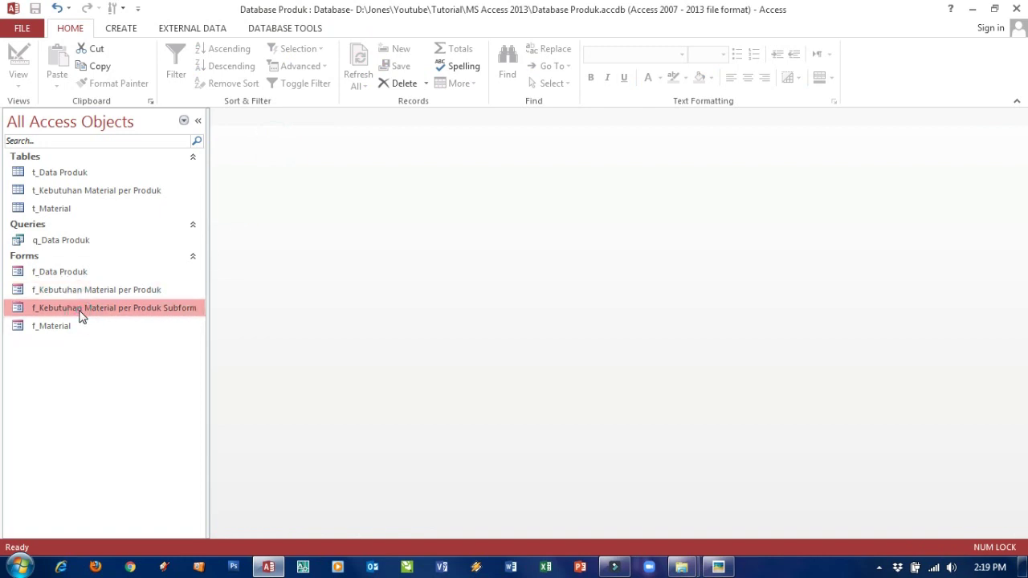
{"action": "right_click", "coordinate": [80, 317]}
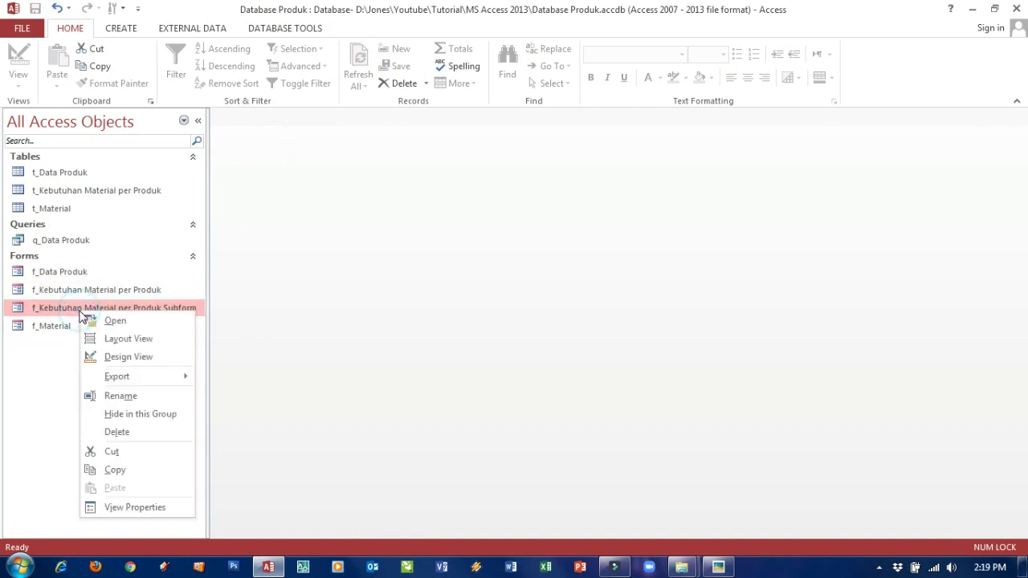
{"action": "left_click", "coordinate": [116, 359]}
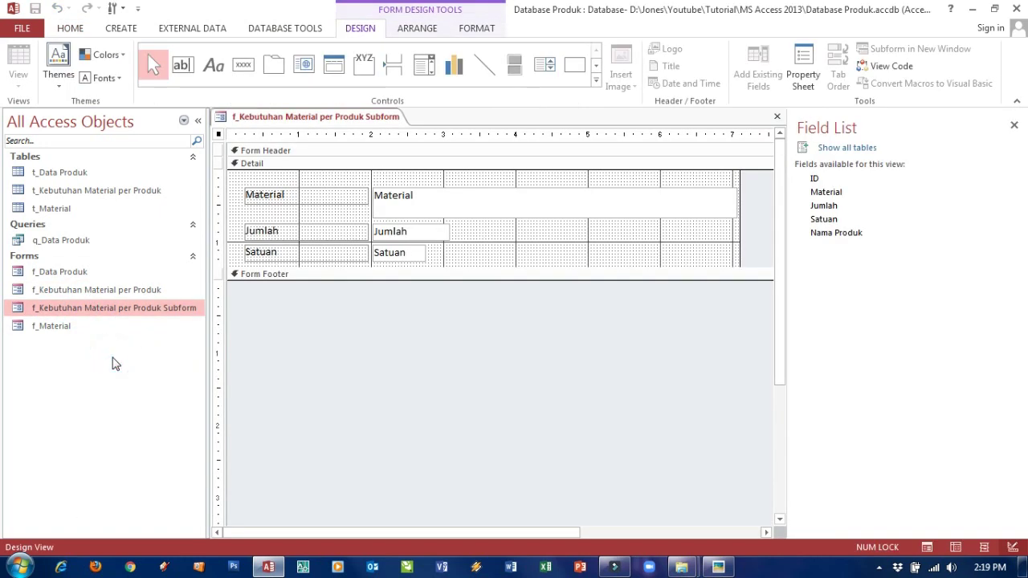
{"action": "left_click", "coordinate": [393, 206]}
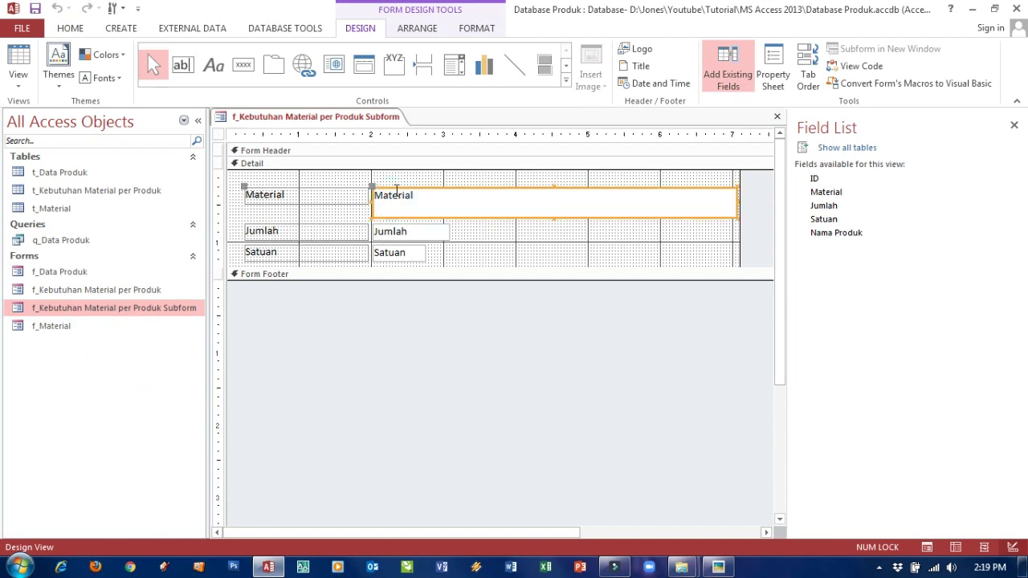
{"action": "right_click", "coordinate": [395, 190]}
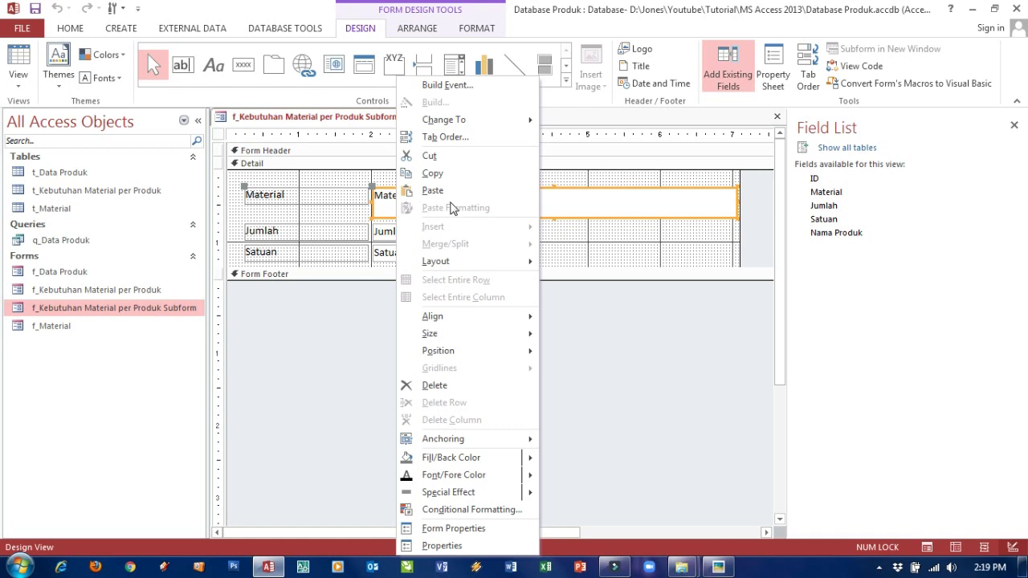
{"action": "mouse_move", "coordinate": [533, 120]}
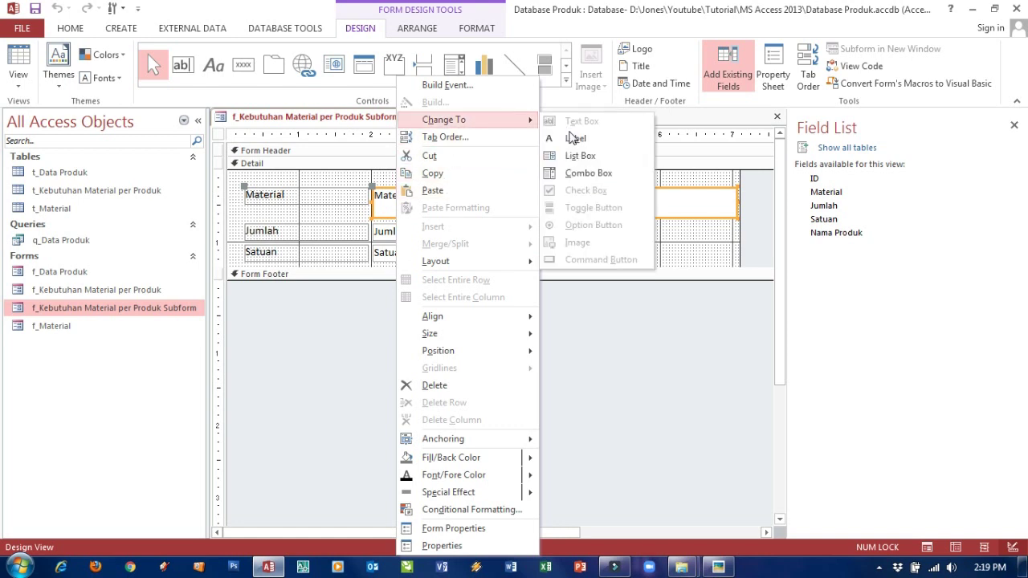
{"action": "left_click", "coordinate": [581, 175]}
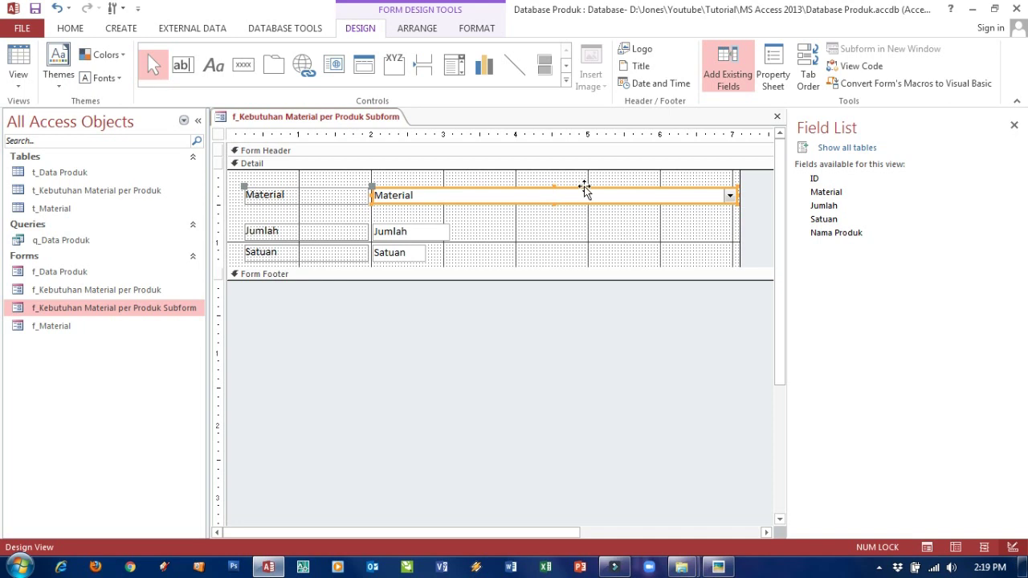
Start building the Material combo box's Row Source query and add the t_Material table to it
{"action": "right_click", "coordinate": [584, 190]}
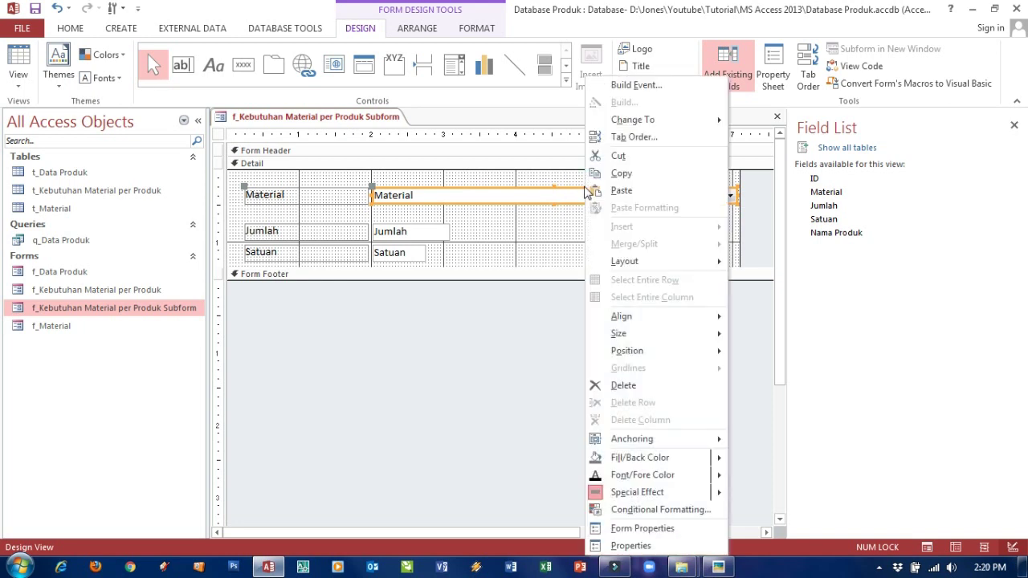
{"action": "left_click", "coordinate": [615, 545]}
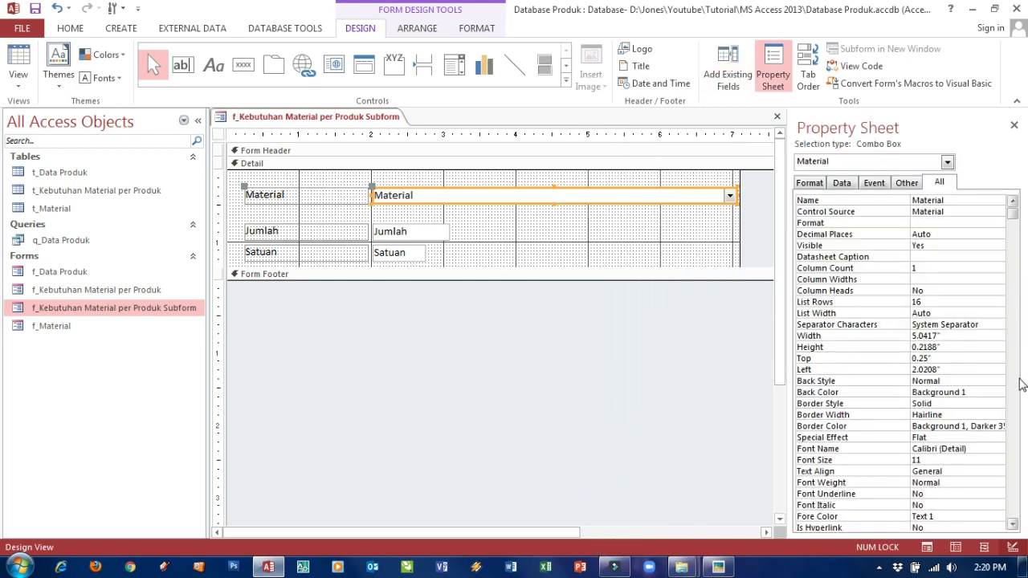
{"action": "left_click", "coordinate": [1015, 464]}
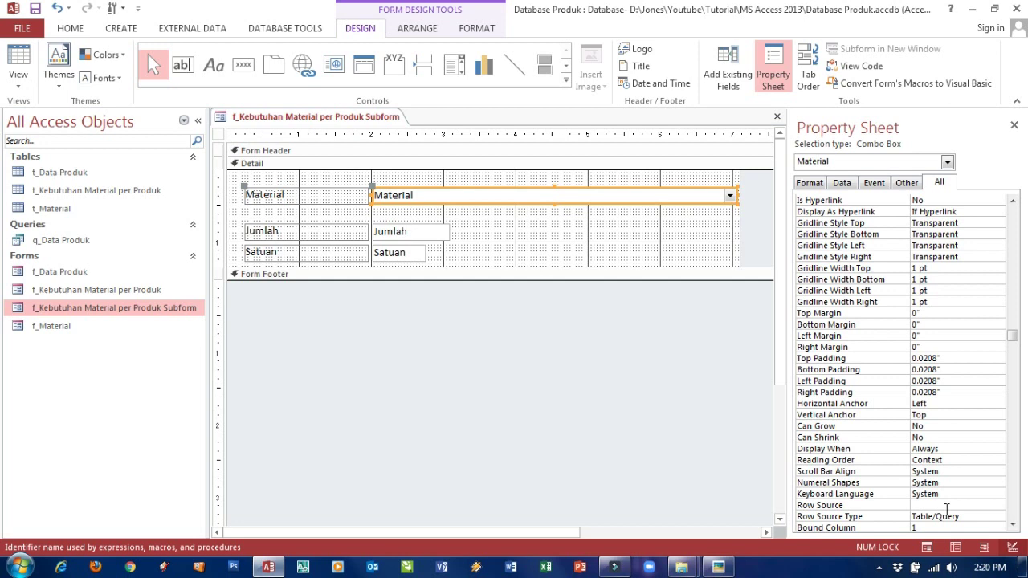
{"action": "left_click", "coordinate": [944, 505]}
{"action": "left_click", "coordinate": [999, 505]}
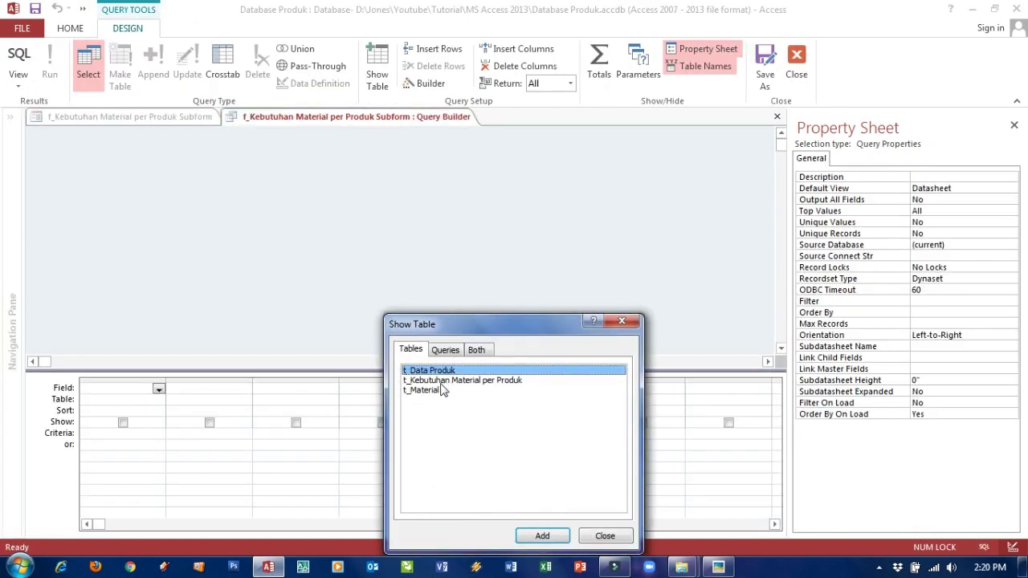
{"action": "left_click", "coordinate": [435, 391]}
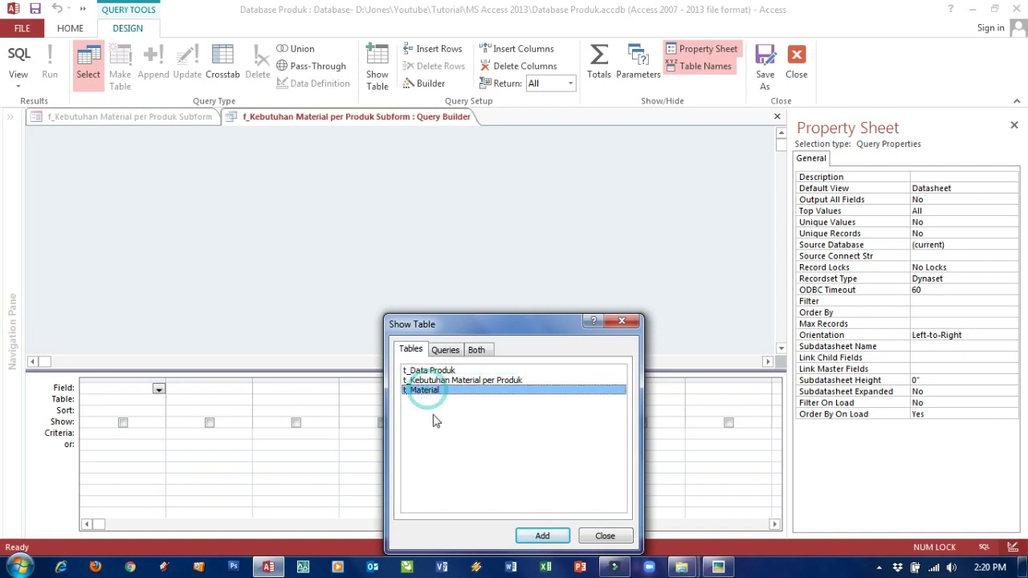
{"action": "left_click", "coordinate": [542, 537]}
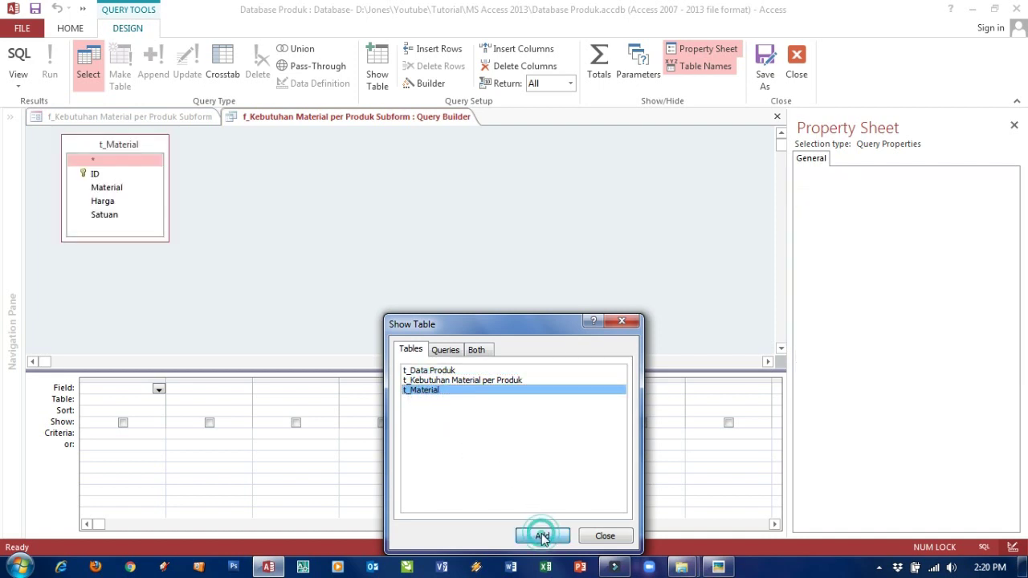
Add the Material and Satuan fields to the Row Source query, then close the query builder and save the query
{"action": "left_click", "coordinate": [624, 535]}
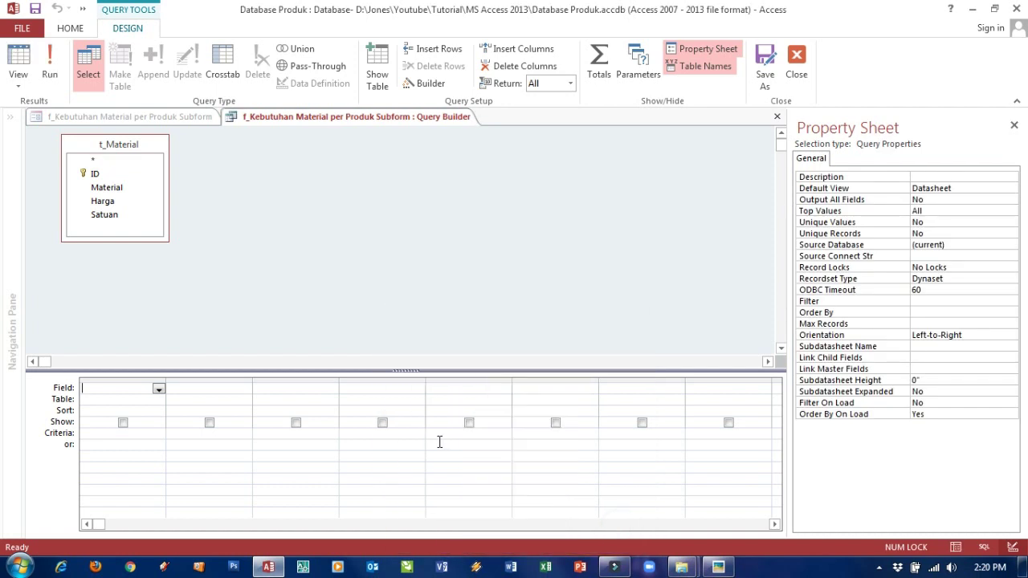
{"action": "left_click_drag", "start_coordinate": [110, 187], "coordinate": [85, 386]}
{"action": "double_click", "coordinate": [110, 187]}
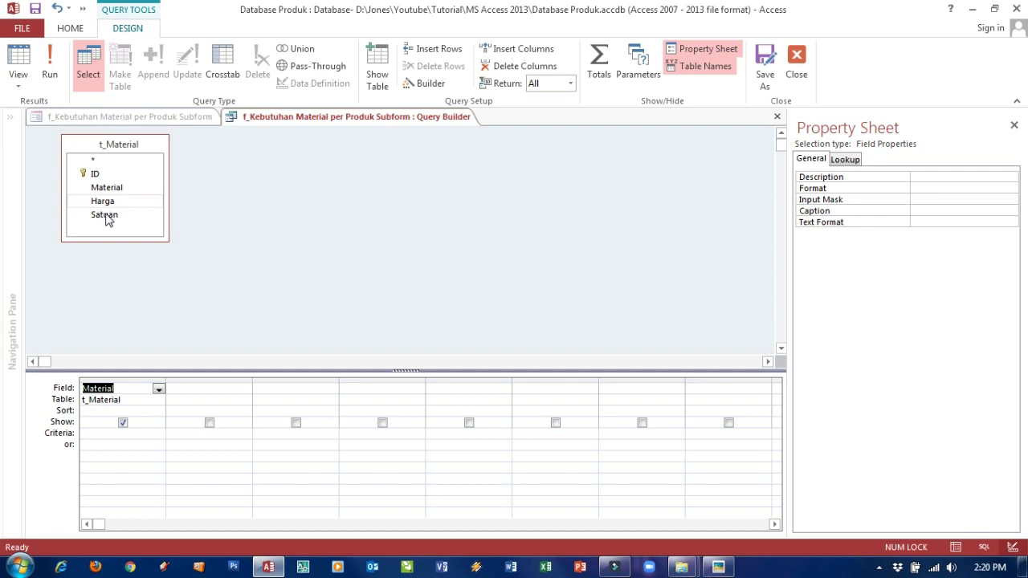
{"action": "left_click_drag", "start_coordinate": [108, 222], "coordinate": [201, 388]}
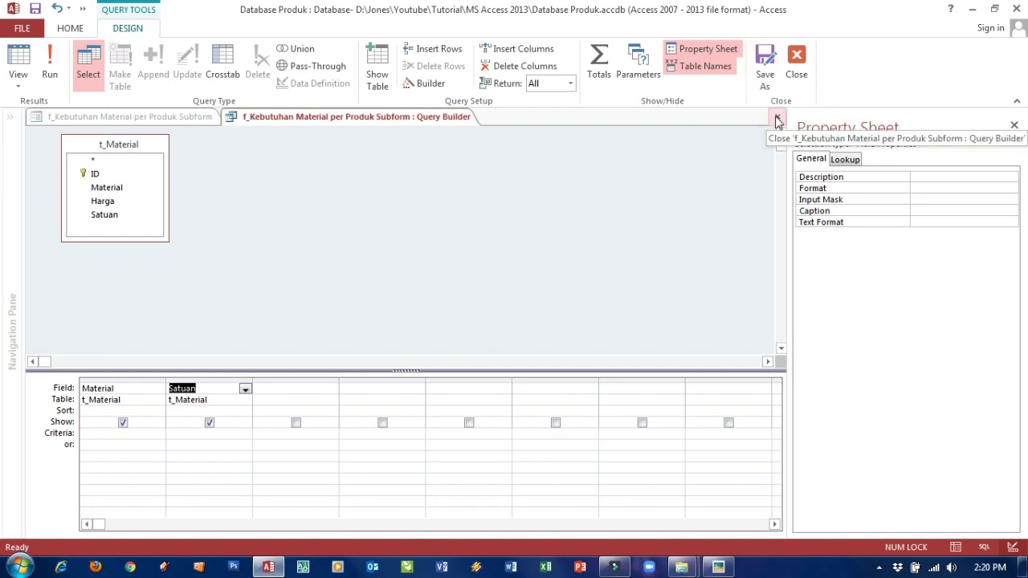
{"action": "left_click", "coordinate": [797, 79]}
{"action": "left_click", "coordinate": [457, 344]}
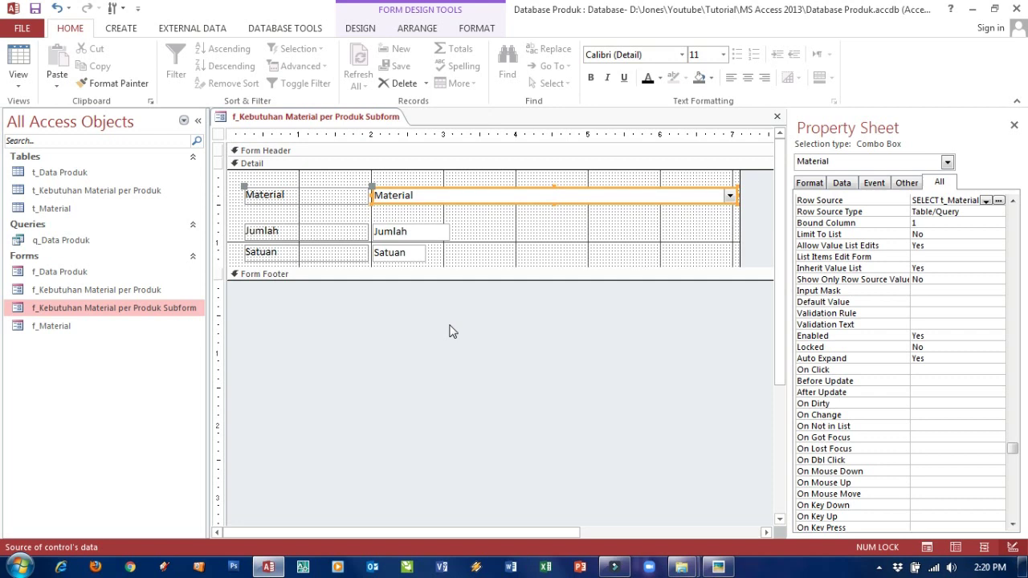
Move the Jumlah and Satuan labels and text boxes up directly below the Material combo box, then save and close the subform
{"action": "left_click", "coordinate": [236, 214]}
{"action": "left_click_drag", "start_coordinate": [243, 223], "coordinate": [416, 268]}
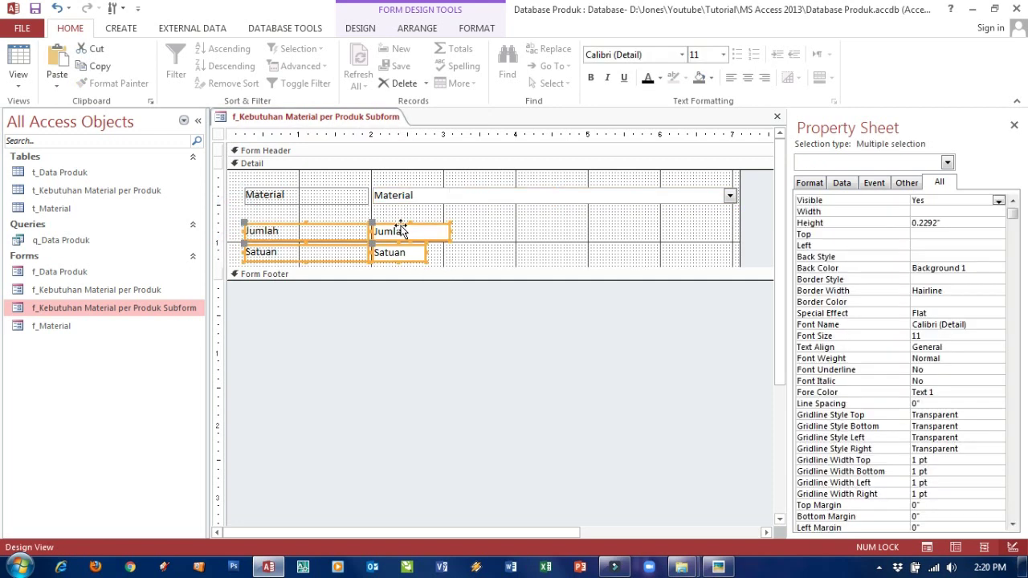
{"action": "left_click_drag", "start_coordinate": [402, 228], "coordinate": [402, 211]}
{"action": "left_click", "coordinate": [483, 248]}
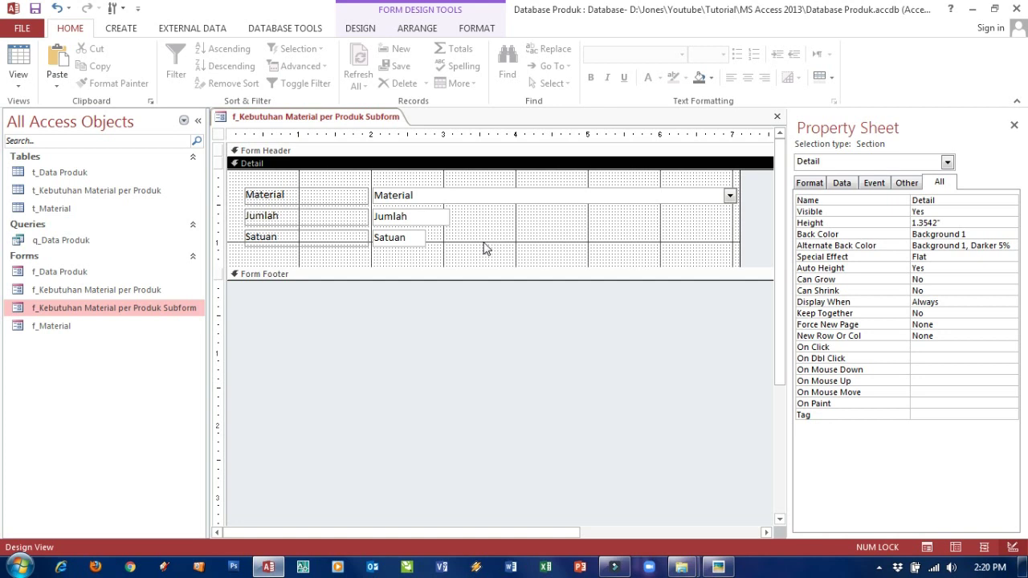
{"action": "left_click", "coordinate": [42, 16]}
{"action": "right_click", "coordinate": [241, 120]}
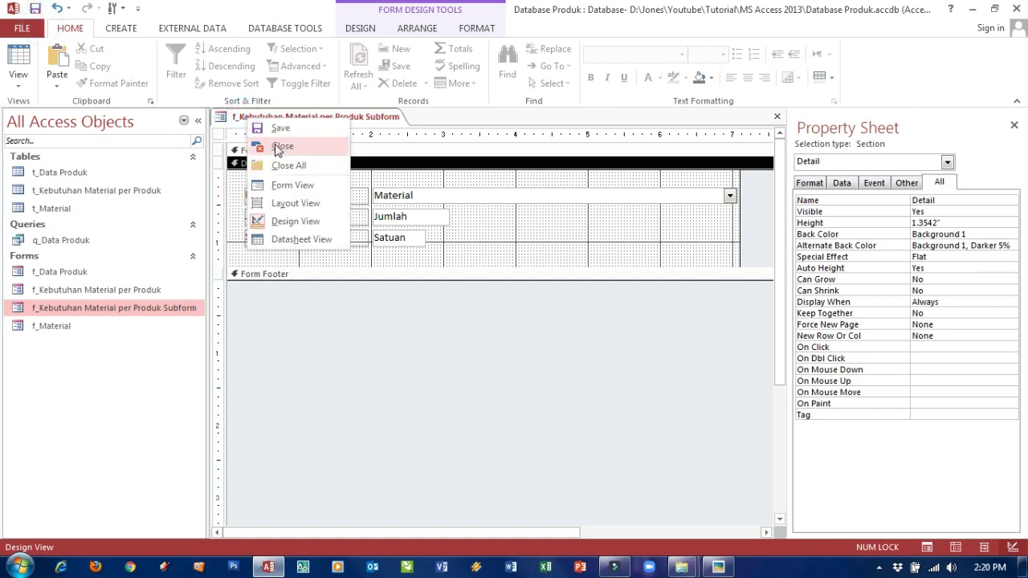
{"action": "left_click", "coordinate": [274, 145]}
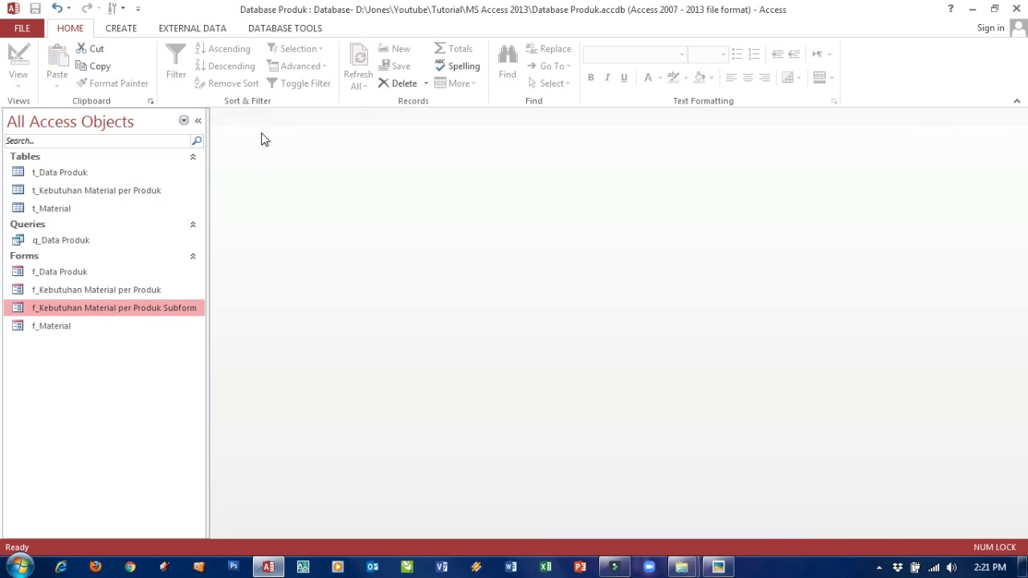
Open f_Kebutuhan Material per Produk, move the subform's Material column ahead of Jumlah and Satuan, and widen it
{"action": "left_click", "coordinate": [109, 291]}
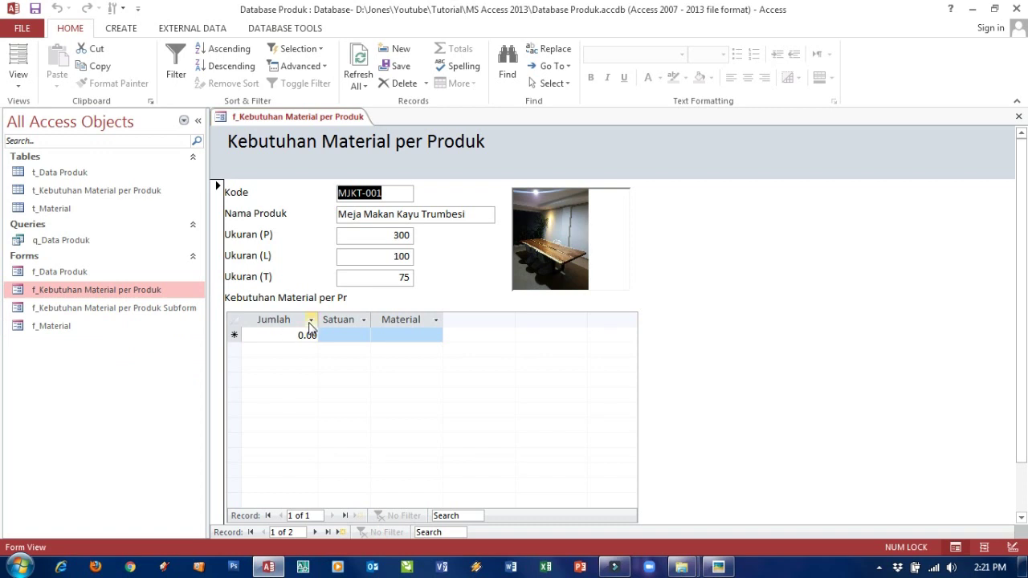
{"action": "left_click_drag", "start_coordinate": [391, 318], "coordinate": [287, 320]}
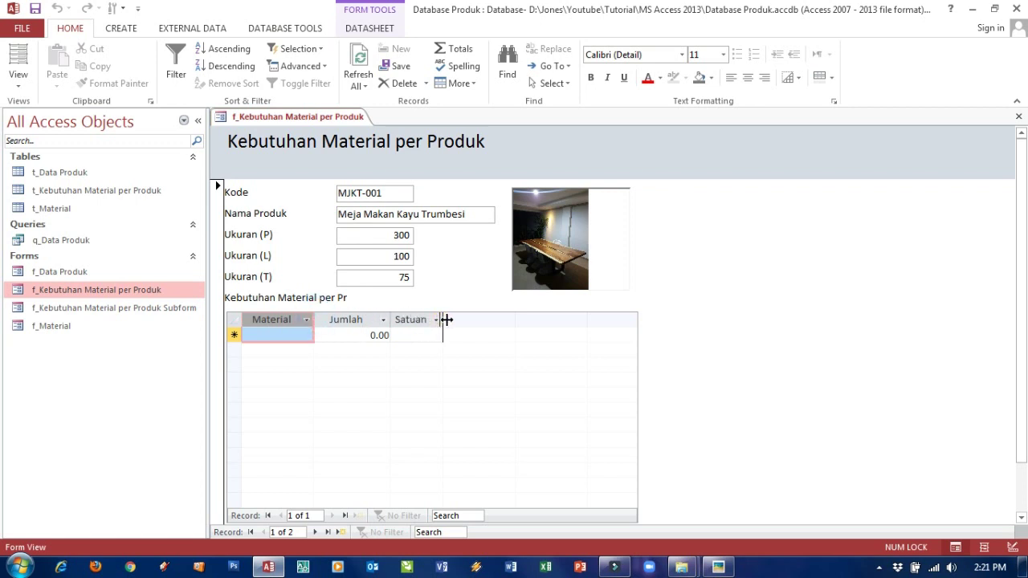
{"action": "left_click_drag", "start_coordinate": [446, 320], "coordinate": [446, 319]}
Enter the first material for product MJKT-001: Papan kayu Trumbesi uk. P305 L105 T3.5cm with a Jumlah of 100
{"action": "left_click", "coordinate": [404, 335]}
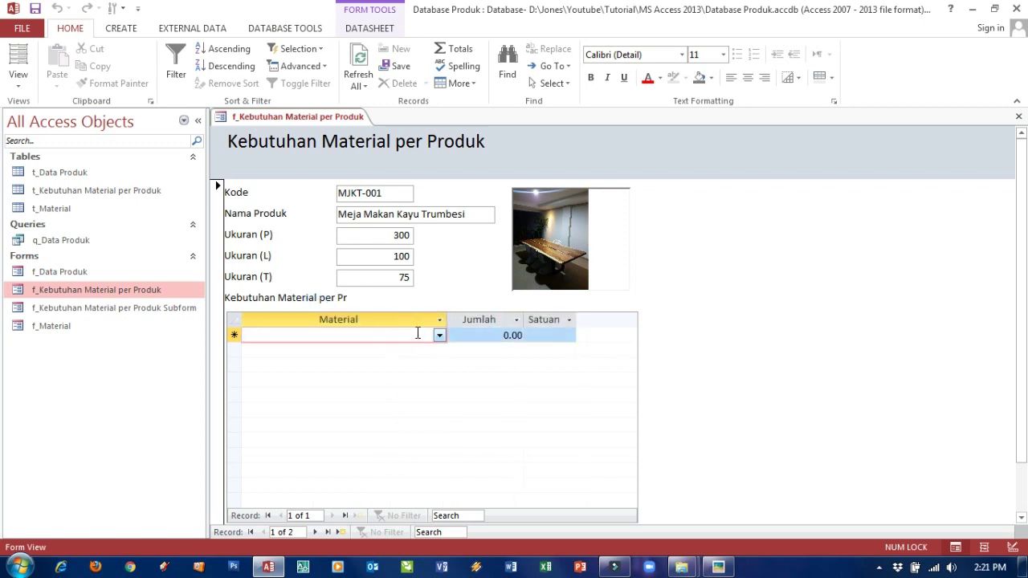
{"action": "left_click", "coordinate": [438, 336]}
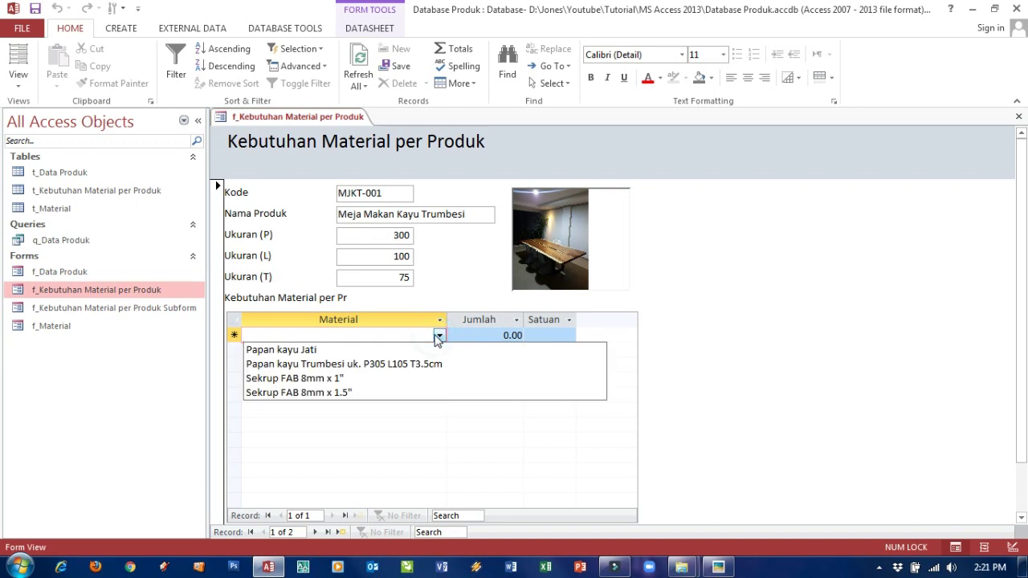
{"action": "left_click", "coordinate": [406, 364]}
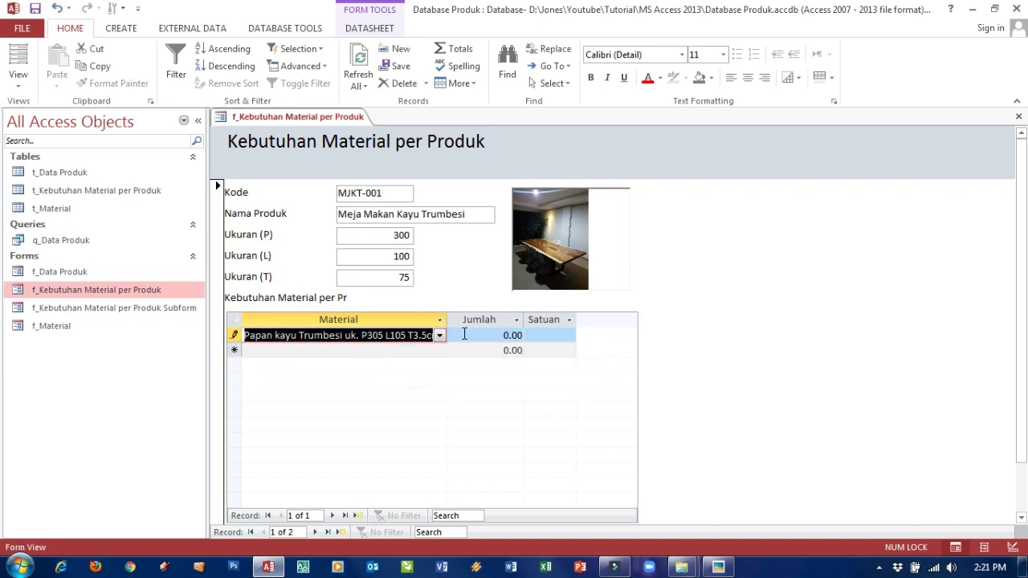
{"action": "left_click", "coordinate": [464, 334]}
{"action": "left_click_drag", "start_coordinate": [464, 334], "coordinate": [515, 324]}
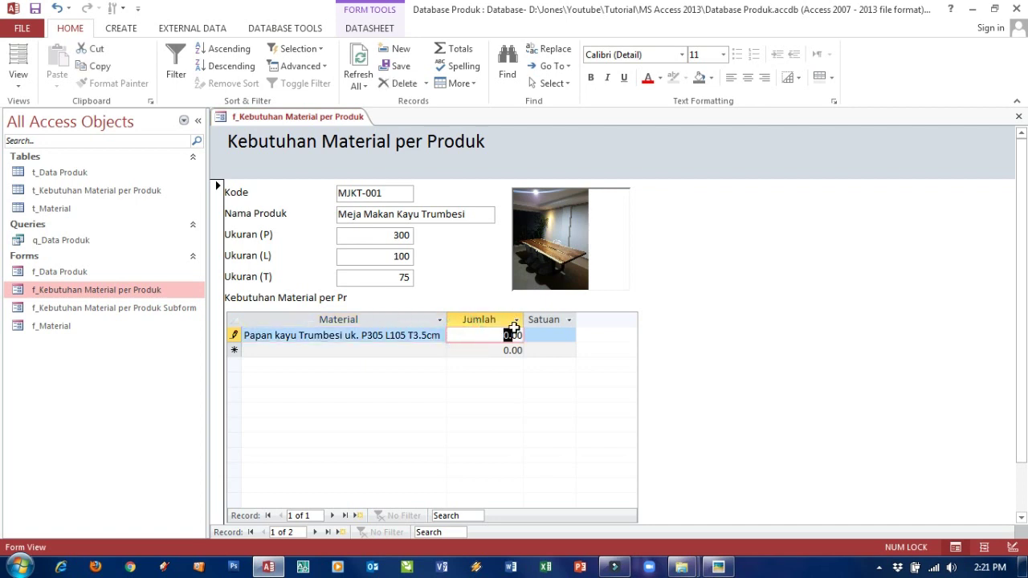
{"action": "type", "text": "10"}
{"action": "left_click", "coordinate": [560, 335]}
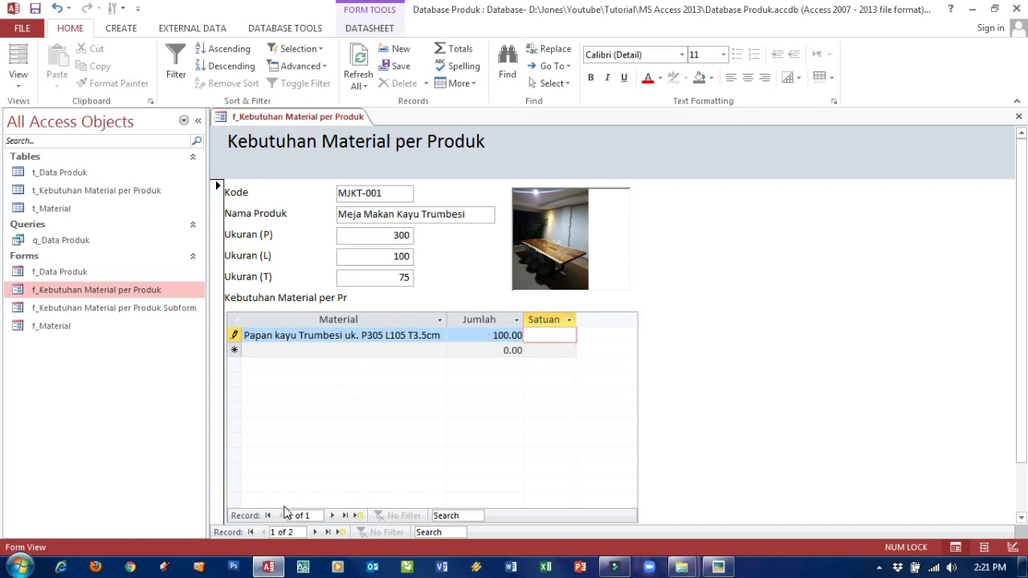
Add a second material row with Sekrup FAB 8mm x 1" and a Jumlah of 10
{"action": "left_click", "coordinate": [282, 349]}
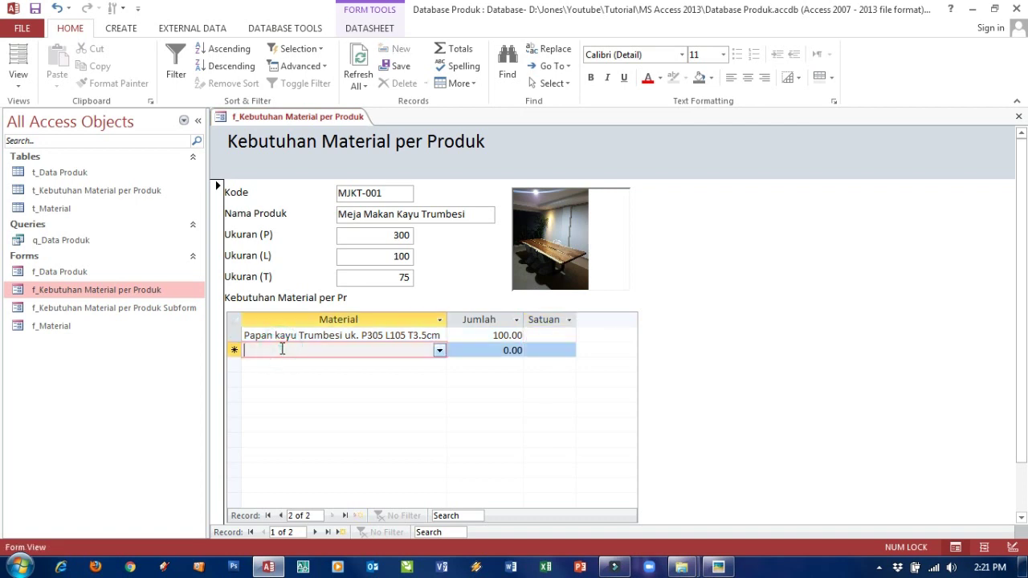
{"action": "left_click", "coordinate": [440, 351]}
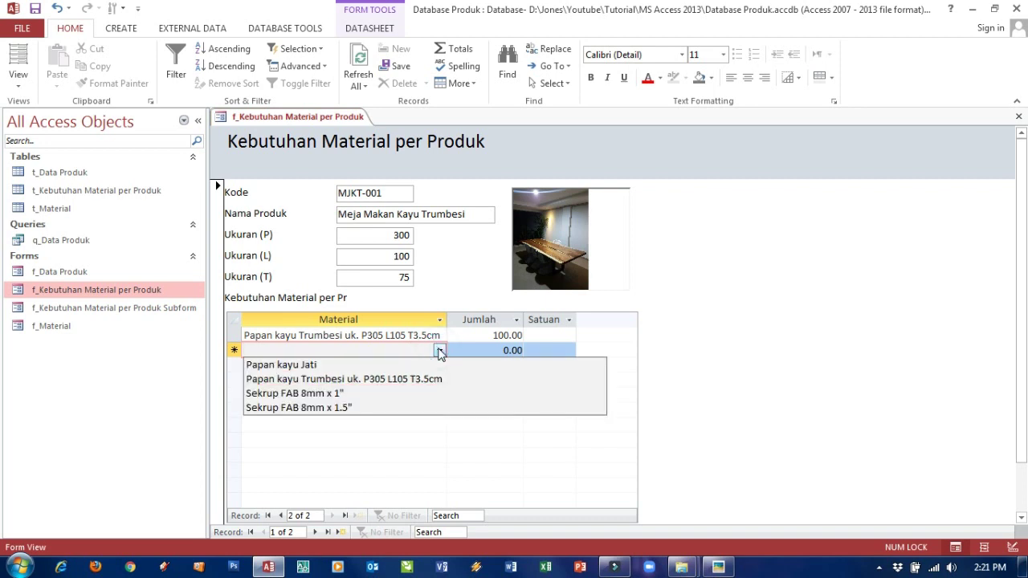
{"action": "left_click", "coordinate": [378, 400]}
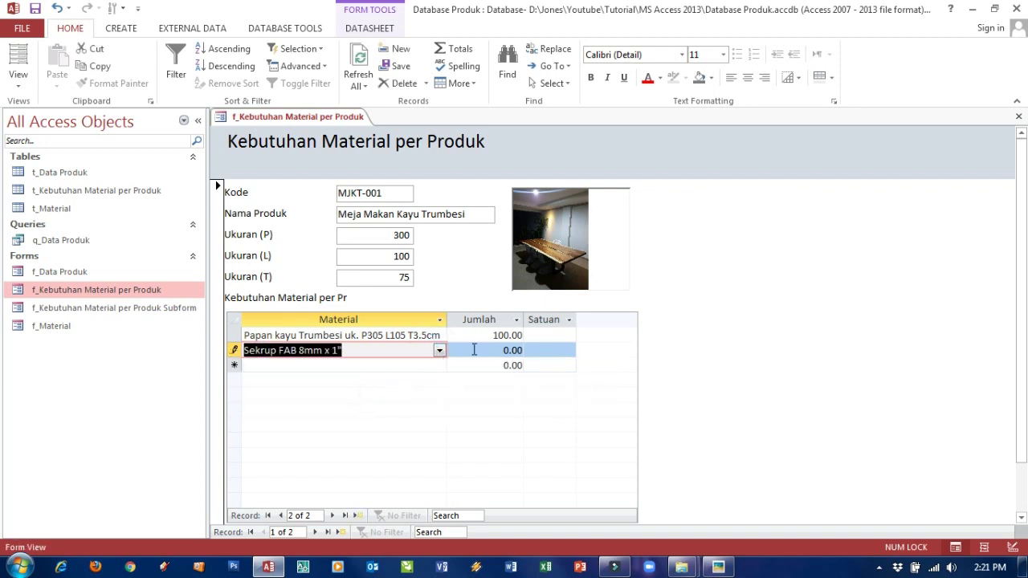
{"action": "key", "text": "Tab"}
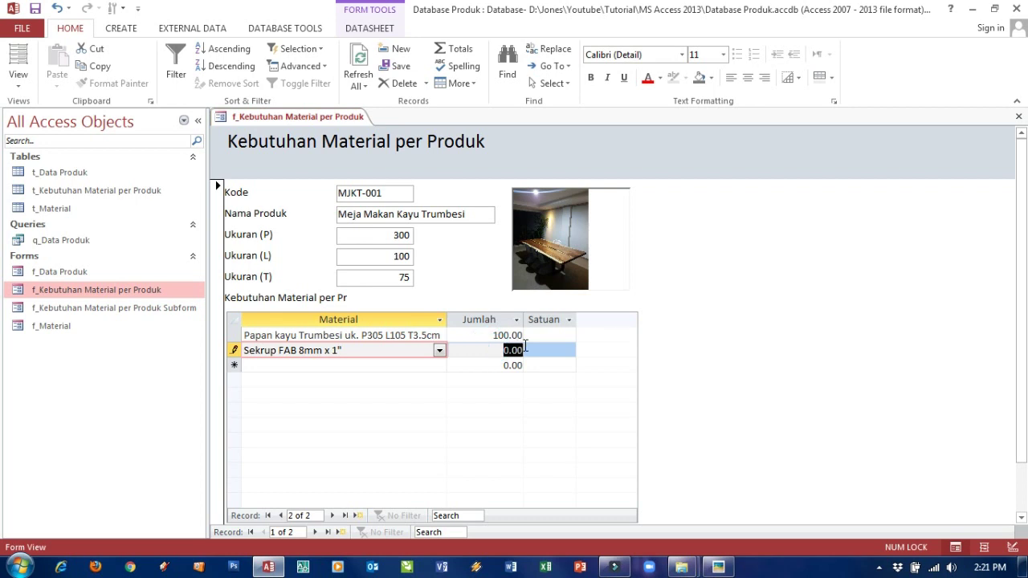
{"action": "type", "text": "10"}
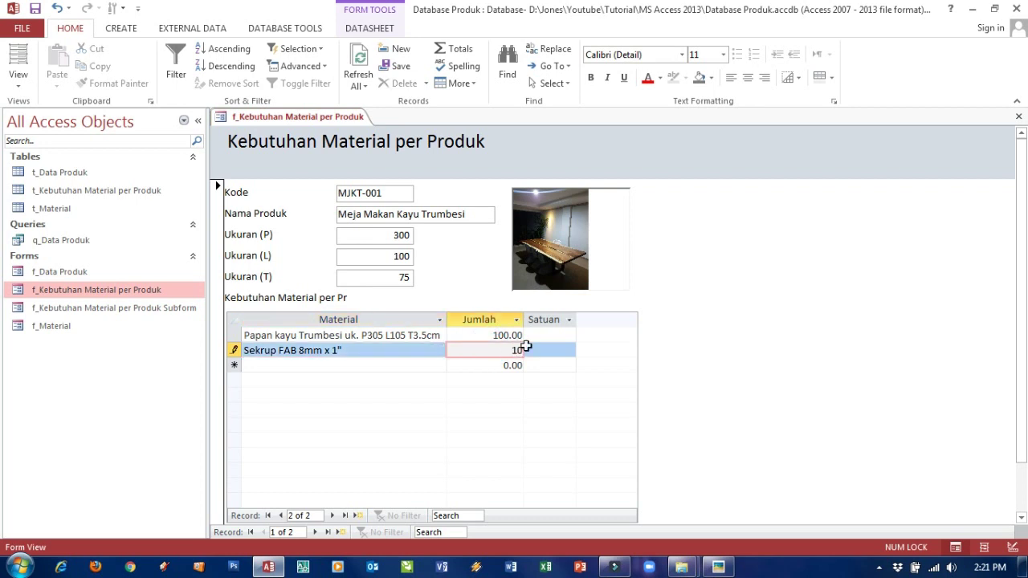
Add a third material row with Sekrup FAB 8mm x 1.5" and a Jumlah of 20
{"action": "left_click", "coordinate": [312, 366]}
{"action": "left_click", "coordinate": [438, 365]}
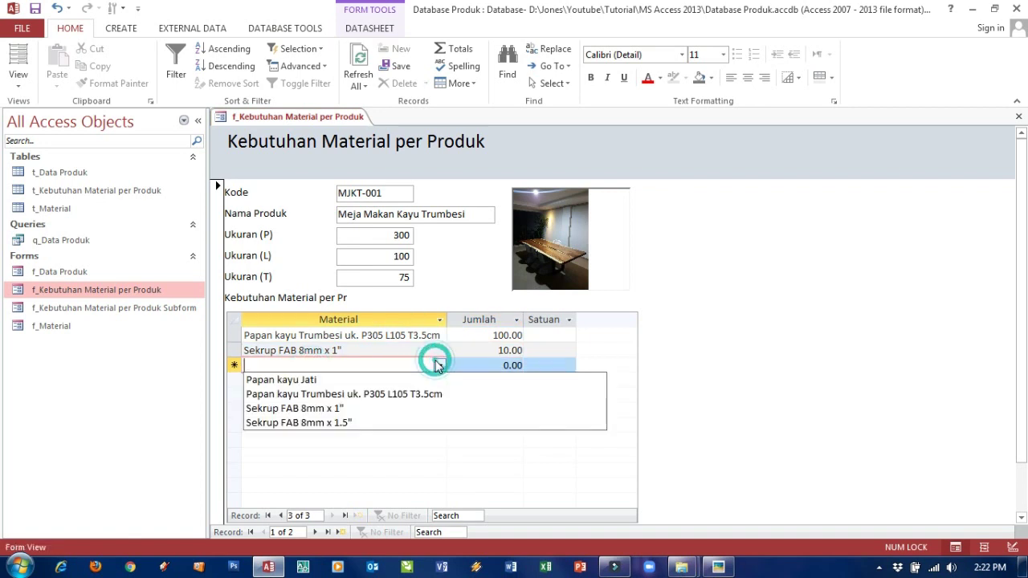
{"action": "left_click", "coordinate": [375, 421]}
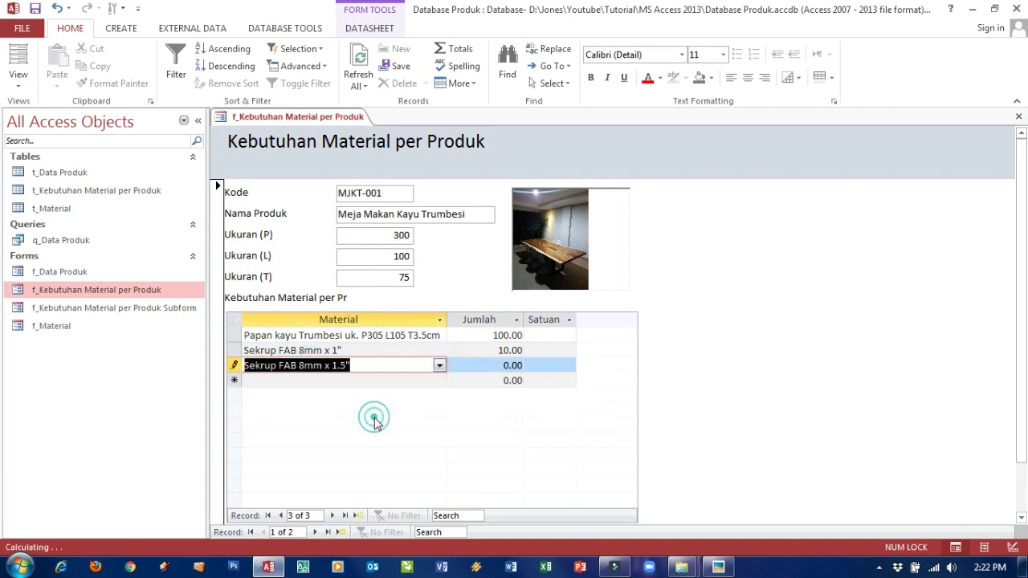
{"action": "left_click", "coordinate": [482, 366]}
{"action": "key", "text": "BackSpace"}
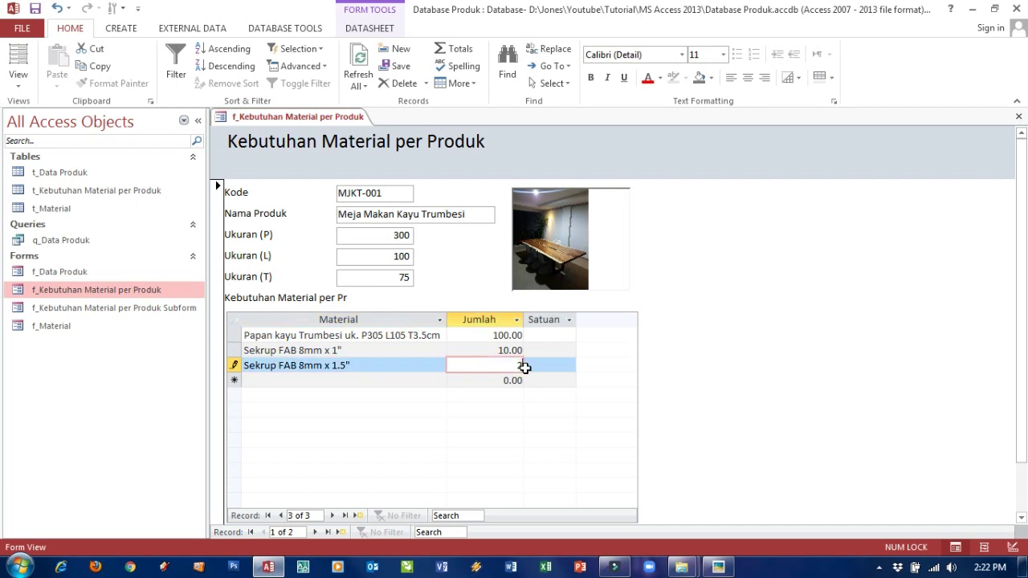
{"action": "type", "text": "02"}
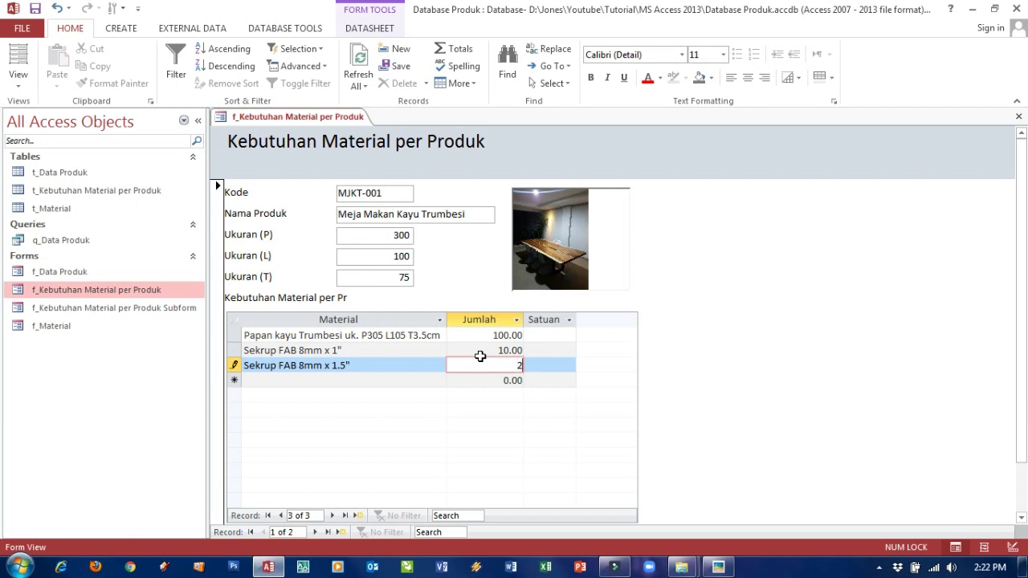
{"action": "left_click", "coordinate": [379, 338]}
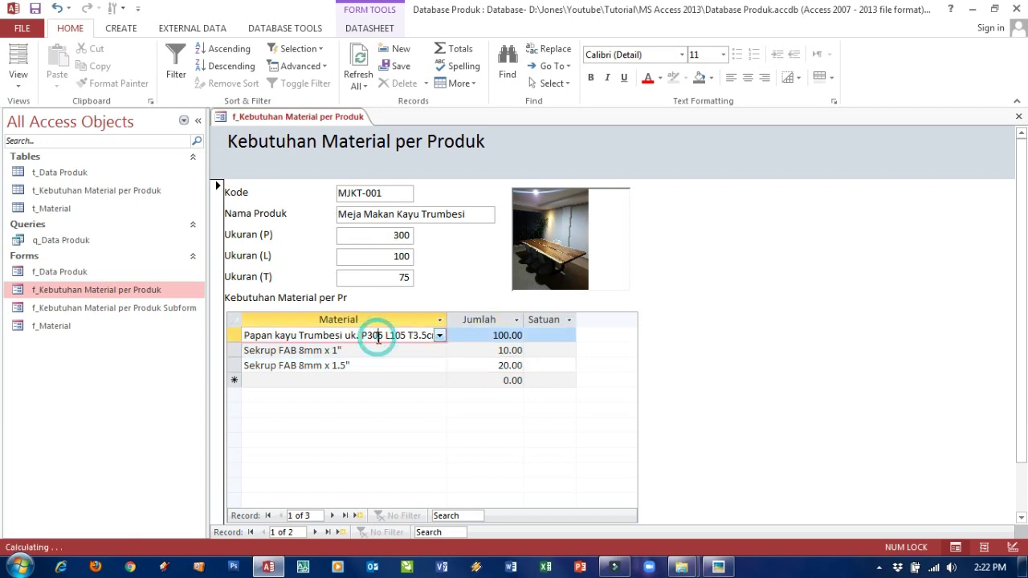
Go to the record of product KRMJT-001 and pick Papan kayu Jati as its first material
{"action": "left_click", "coordinate": [340, 533]}
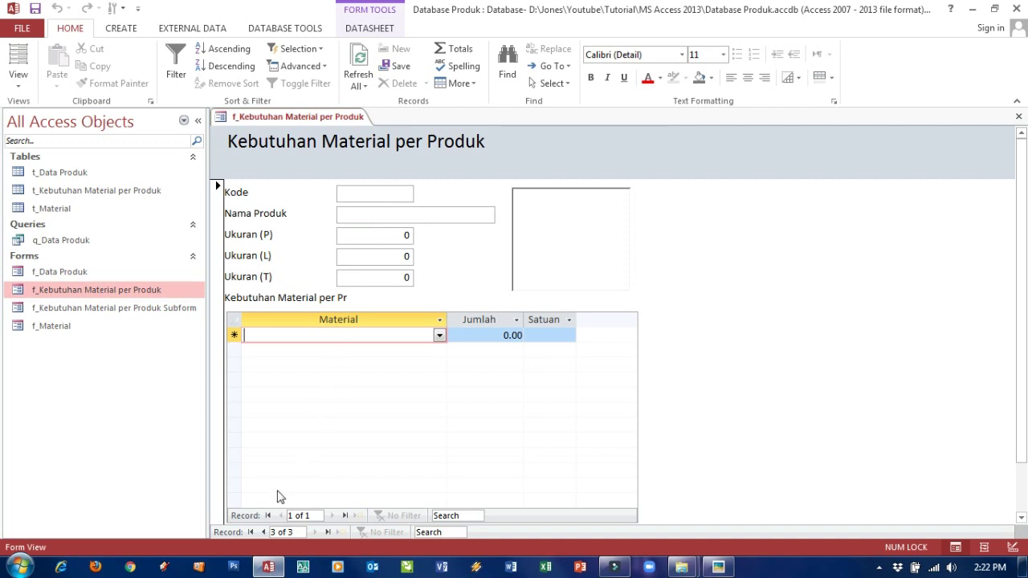
{"action": "left_click", "coordinate": [262, 533]}
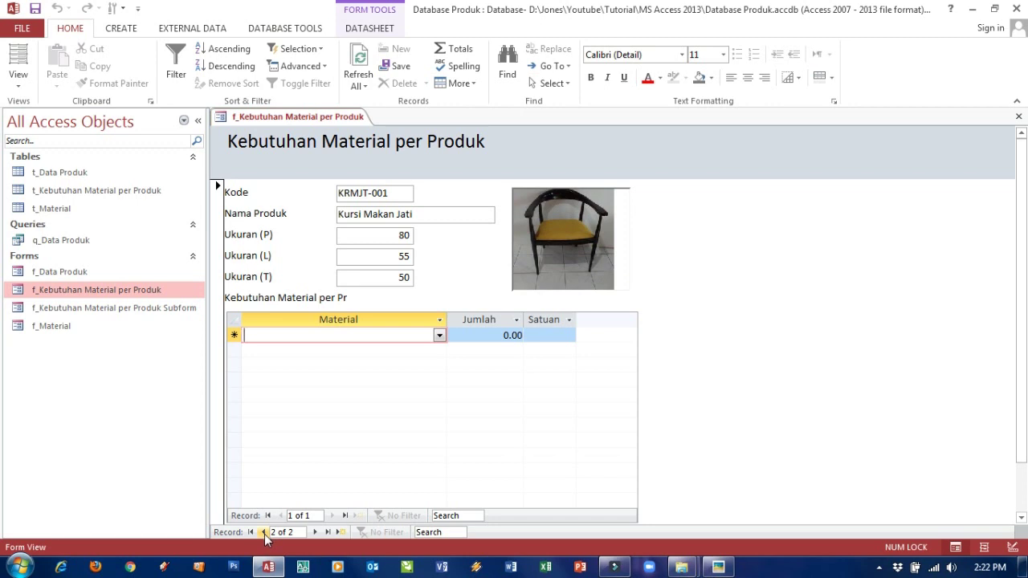
{"action": "left_click", "coordinate": [439, 336]}
{"action": "left_click", "coordinate": [418, 350]}
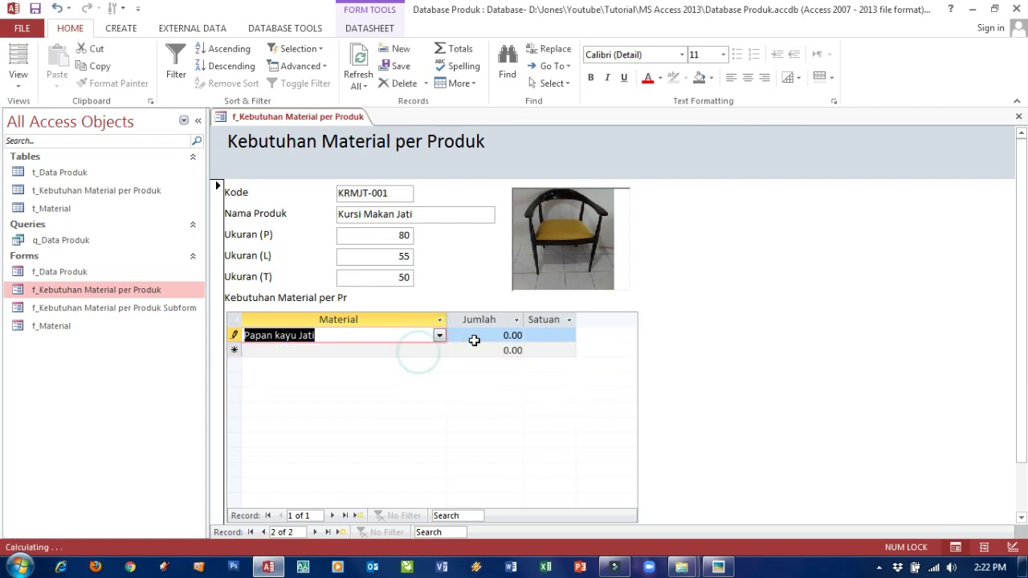
Try to set the Papan kayu Jati row's Jumlah to the decimal quantities 0.03 and 0.5
{"action": "left_click", "coordinate": [488, 336]}
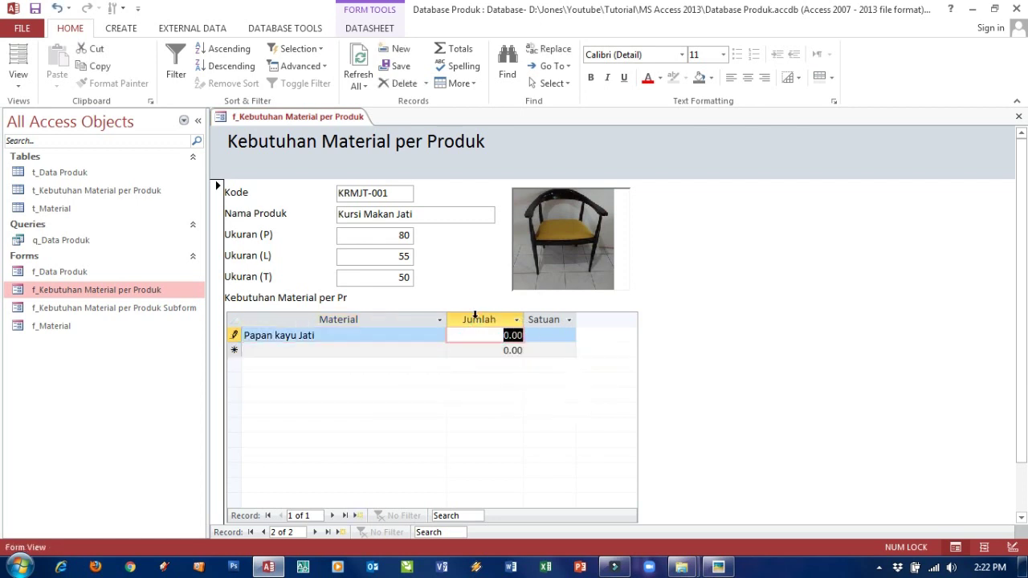
{"action": "type", "text": "0"}
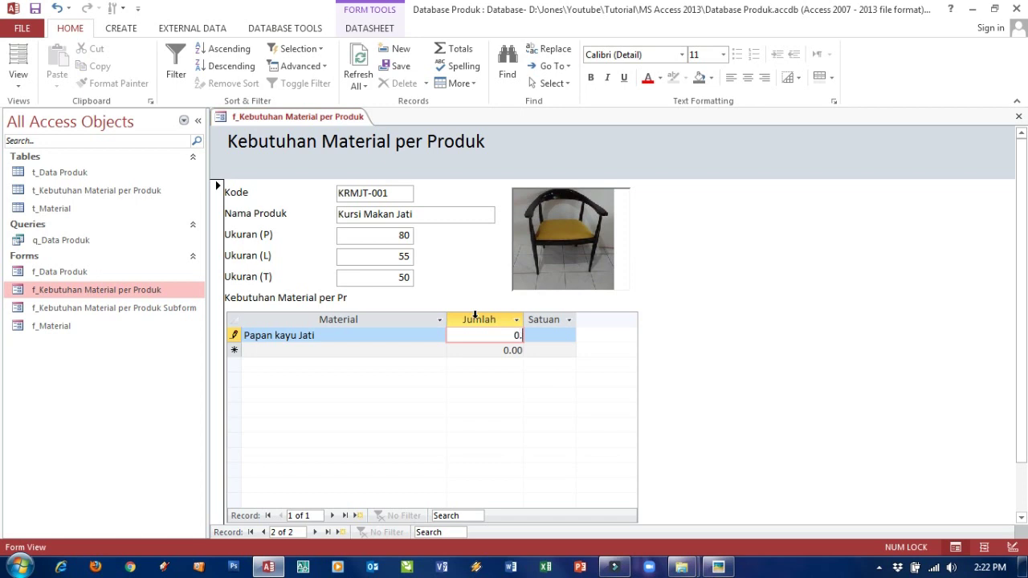
{"action": "type", "text": ".03"}
{"action": "left_click", "coordinate": [388, 351]}
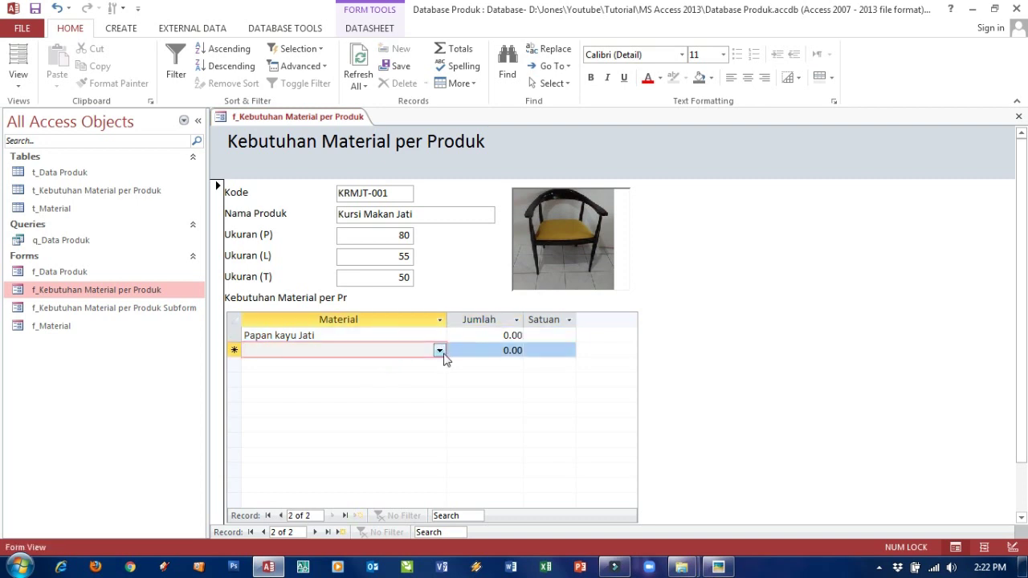
{"action": "left_click_drag", "start_coordinate": [477, 335], "coordinate": [511, 335]}
{"action": "type", "text": "0"}
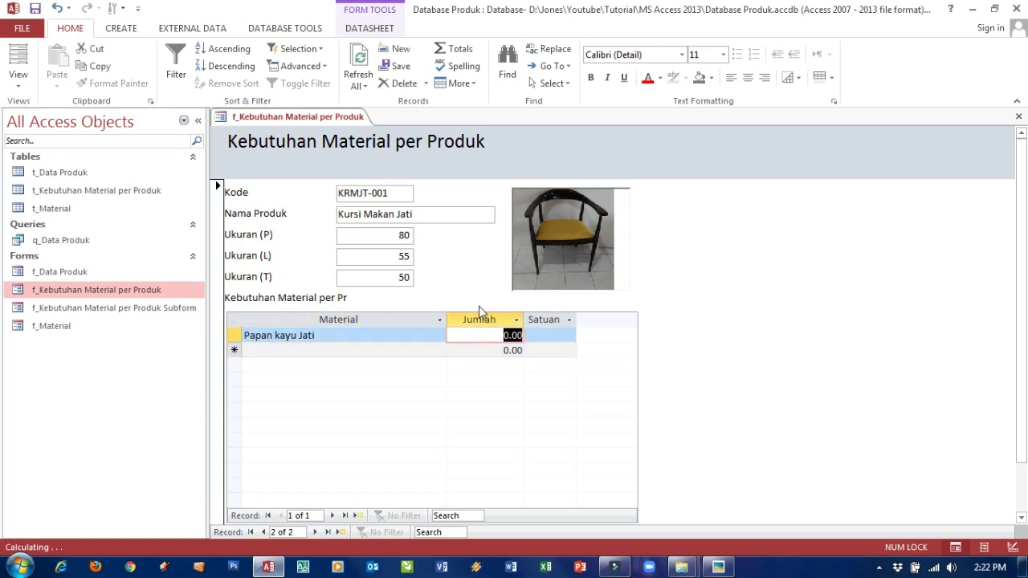
{"action": "type", "text": "."}
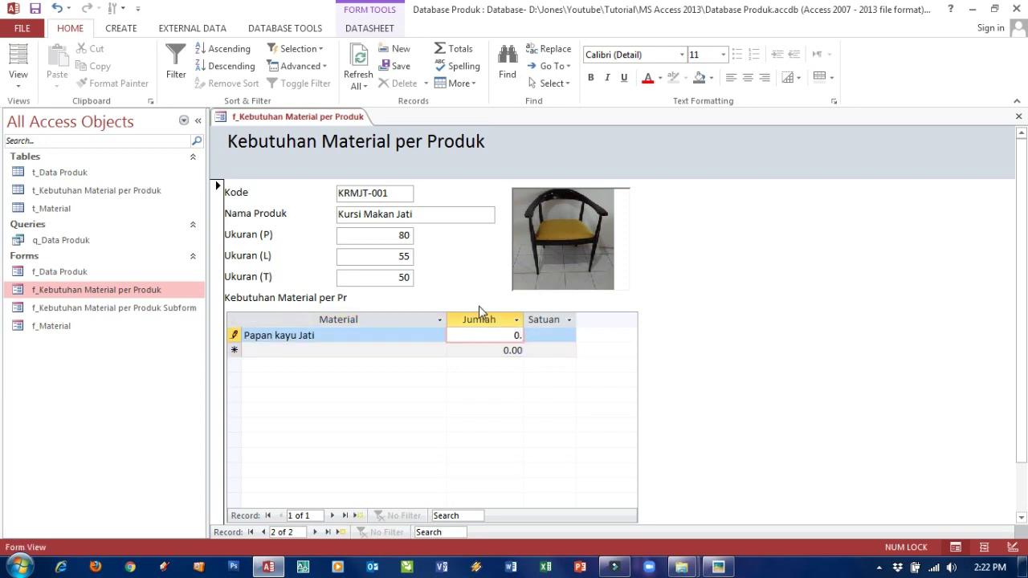
{"action": "type", "text": "5"}
{"action": "key", "text": "Tab"}
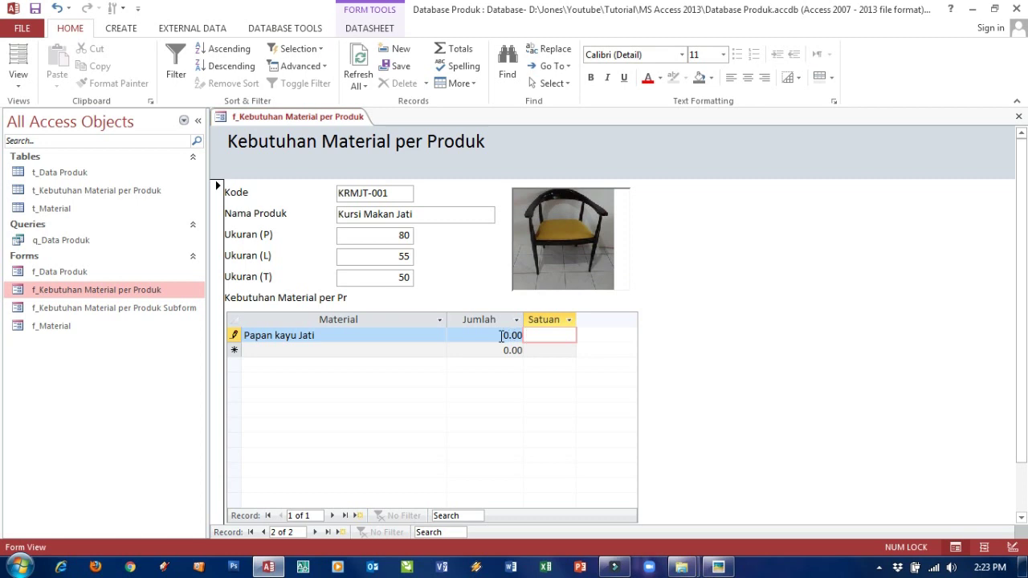
Set the Papan kayu Jati row's Jumlah to 1 and move on to a new material row
{"action": "left_click", "coordinate": [521, 336]}
{"action": "type", "text": "1"}
{"action": "key", "text": "Tab"}
{"action": "left_click", "coordinate": [363, 350]}
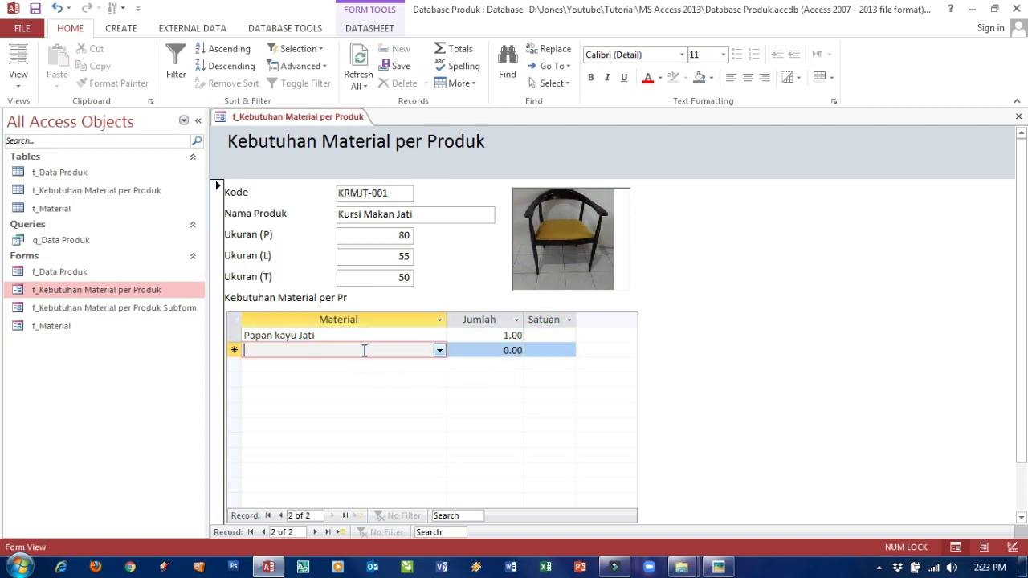
Add Sekrup FAB 8mm x 1" as the second material of KRMJT-001 with a Jumlah of 8
{"action": "type", "text": "Sekrup FAB 8mm x 1\""}
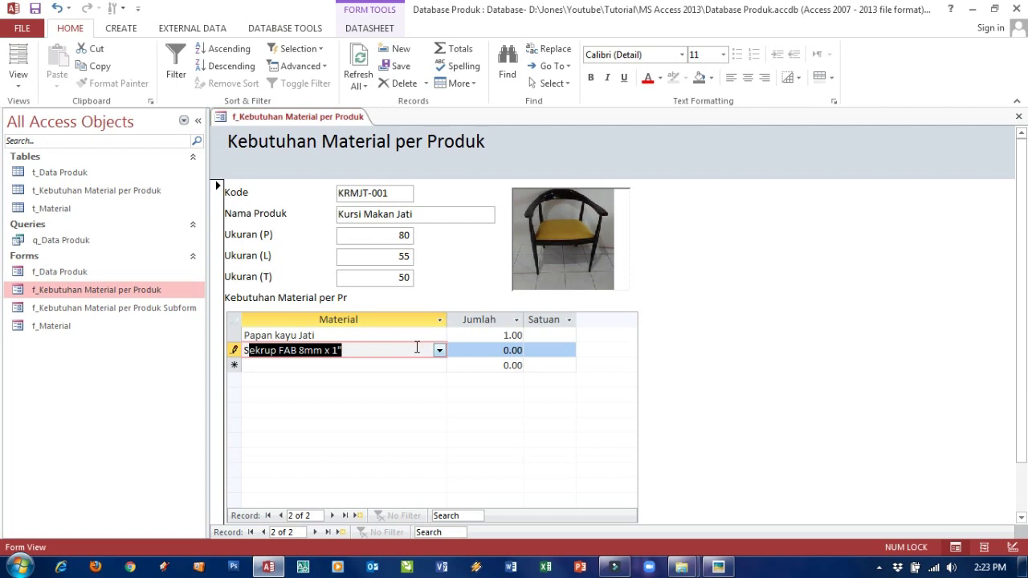
{"action": "left_click", "coordinate": [477, 349]}
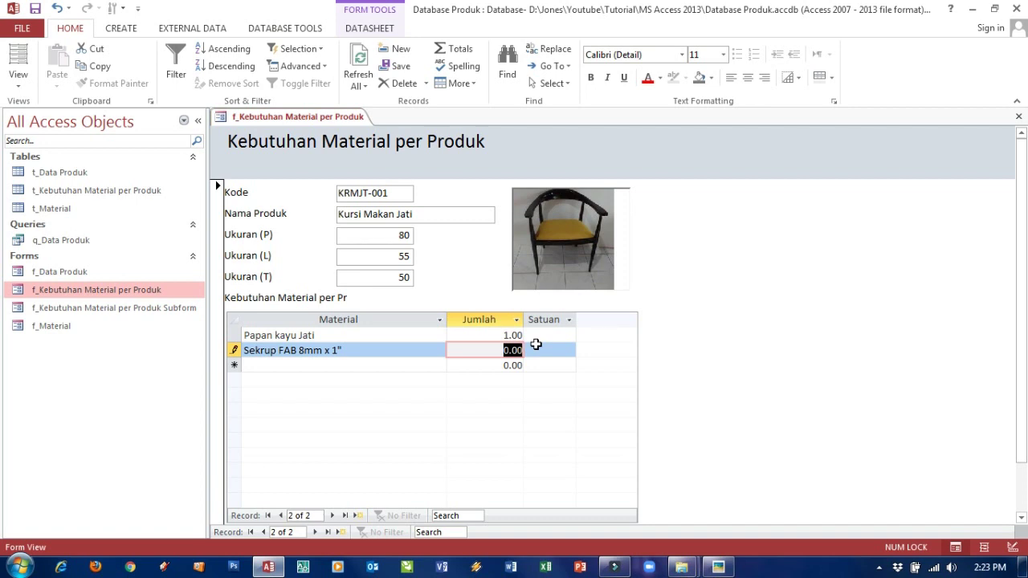
{"action": "type", "text": "8"}
Add a third material row with Sekrup FAB 8mm x 1.5" and a Jumlah of 8, and close the form
{"action": "left_click", "coordinate": [353, 366]}
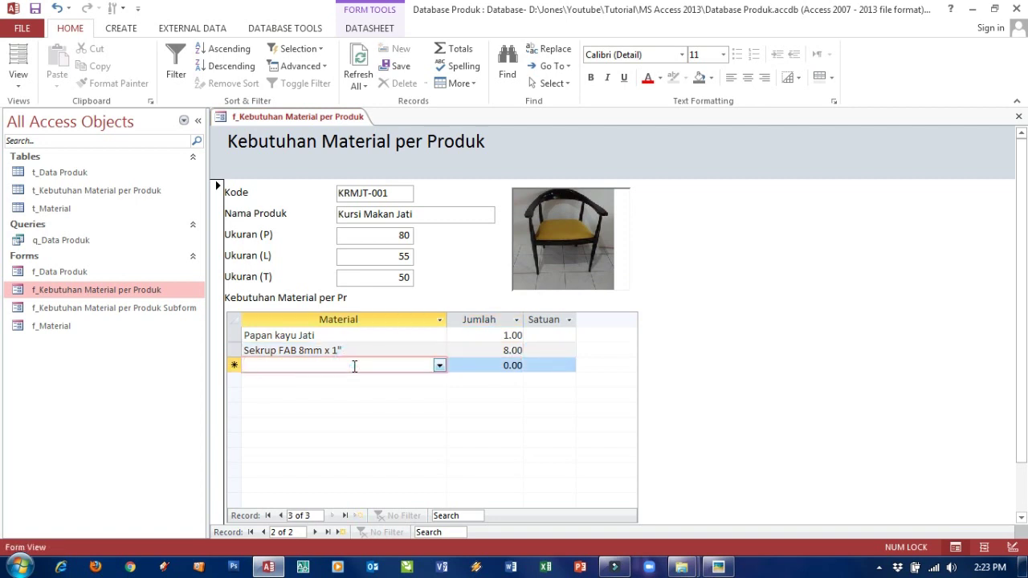
{"action": "type", "text": "sekrup FAB 8mm x 1\""}
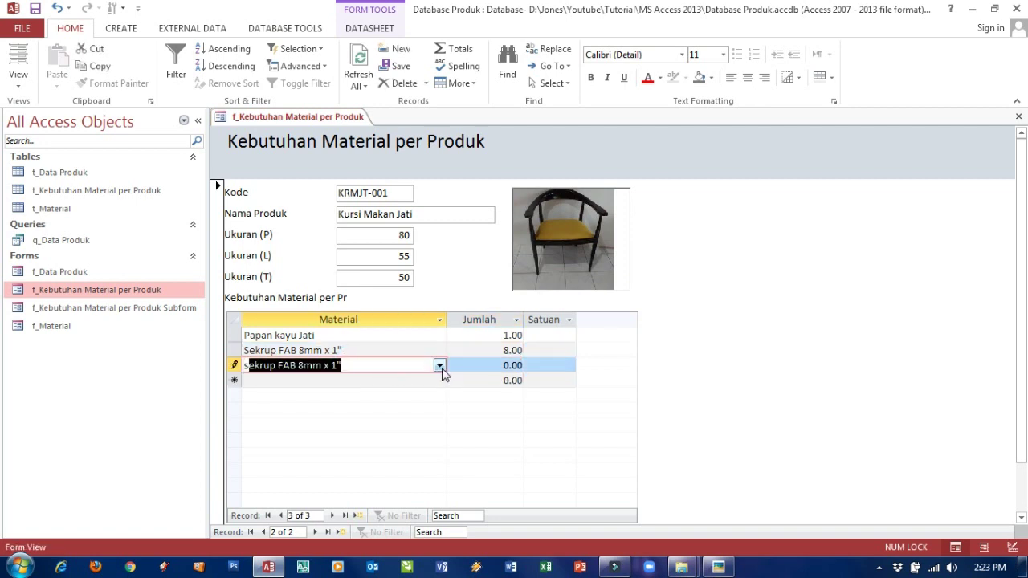
{"action": "left_click", "coordinate": [439, 365]}
{"action": "left_click", "coordinate": [415, 423]}
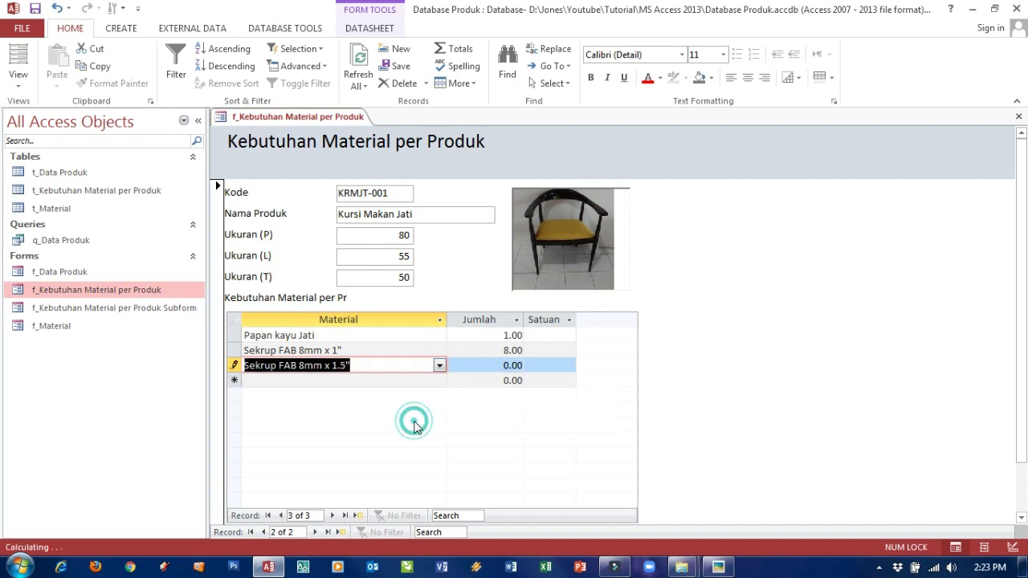
{"action": "left_click", "coordinate": [497, 365]}
{"action": "key", "text": "Tab"}
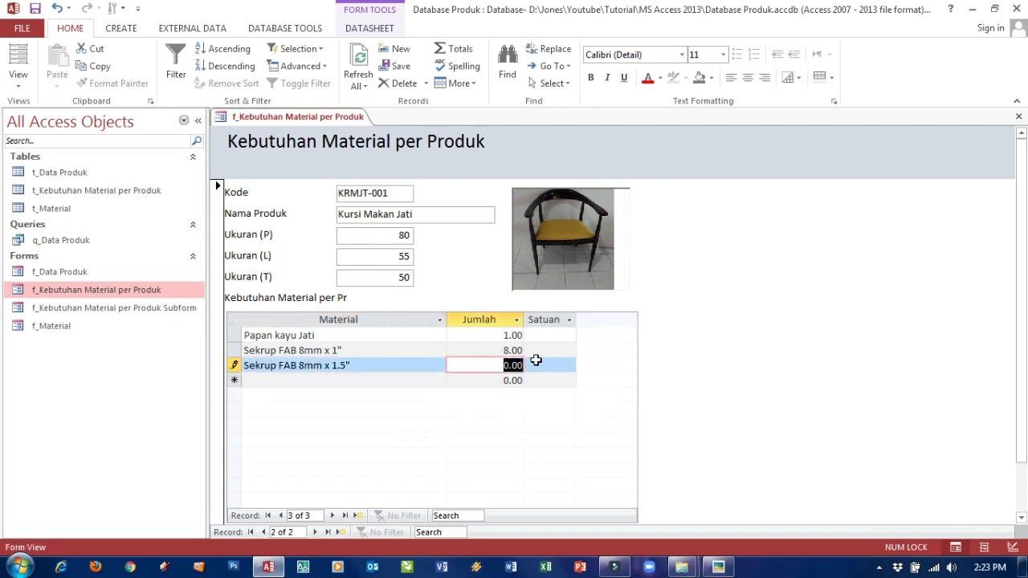
{"action": "type", "text": "8"}
{"action": "key", "text": "Tab"}
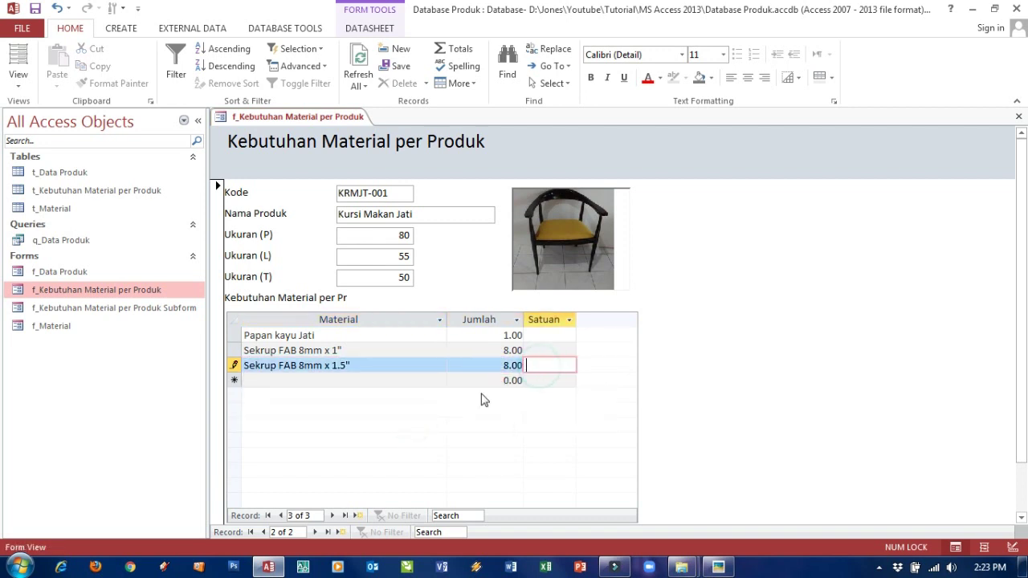
{"action": "right_click", "coordinate": [353, 119]}
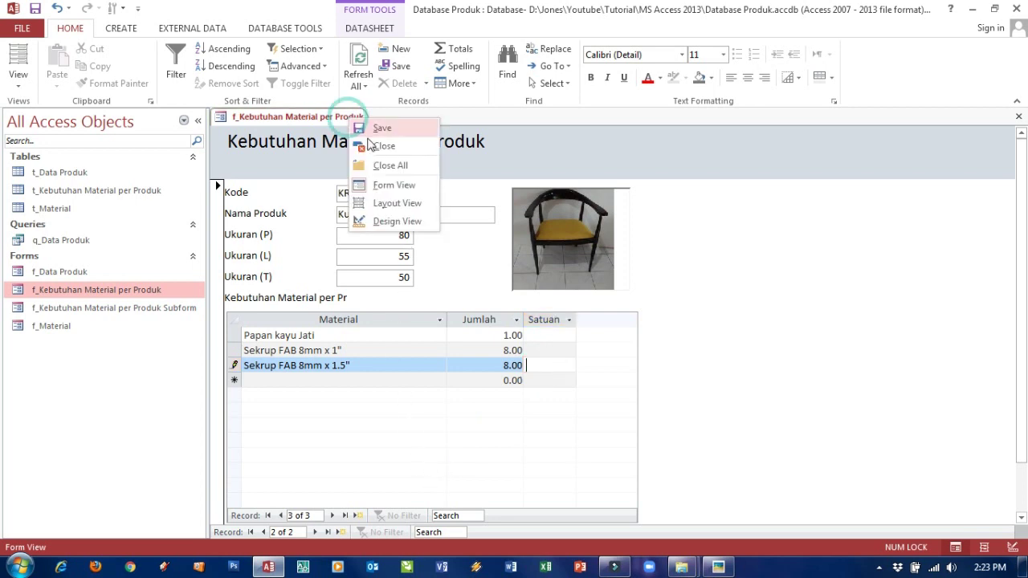
{"action": "left_click", "coordinate": [371, 148]}
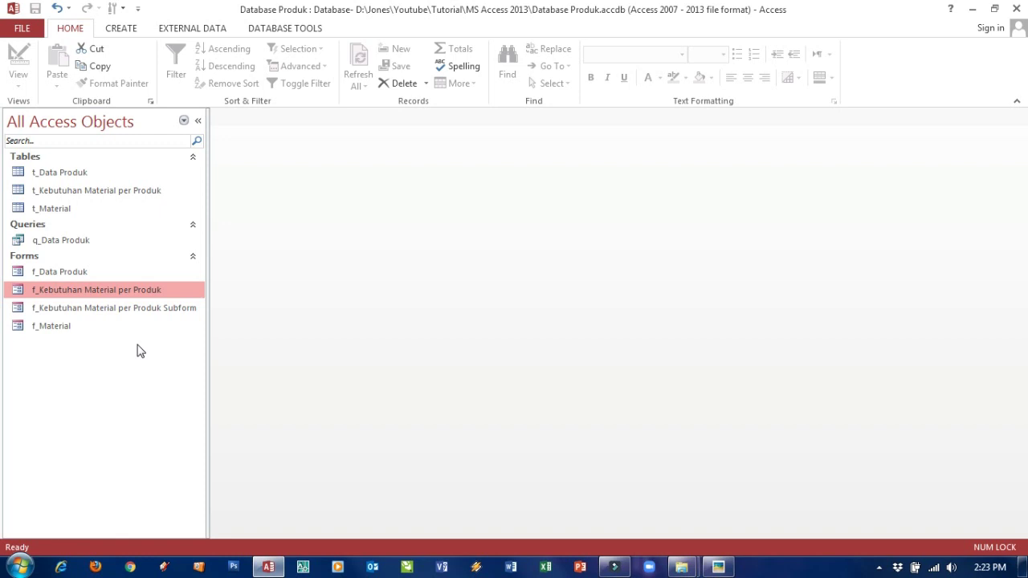
Examine the source table and fields of the q_Data Produk query in Design View and close it
{"action": "left_click", "coordinate": [122, 29]}
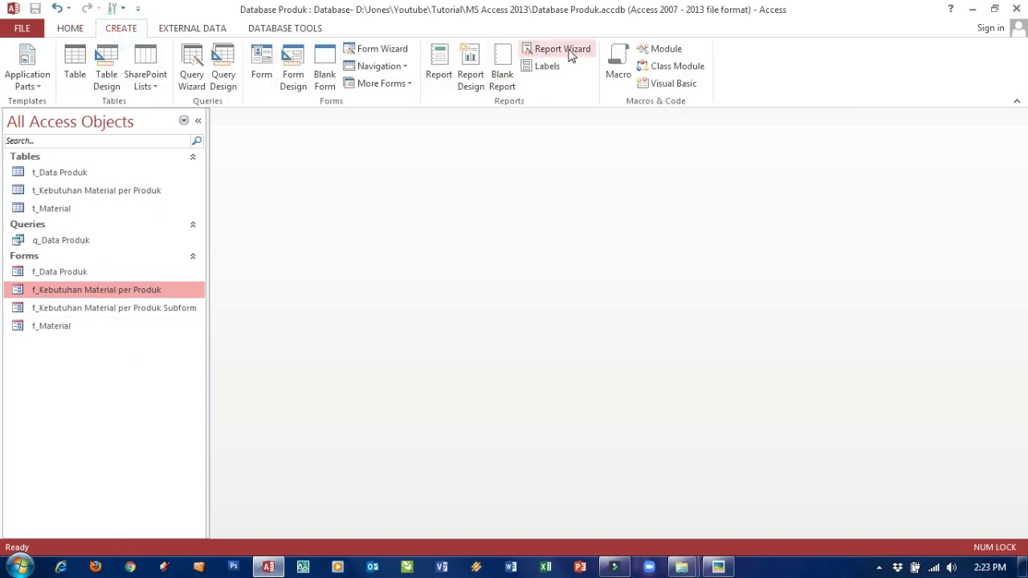
{"action": "left_click", "coordinate": [86, 240]}
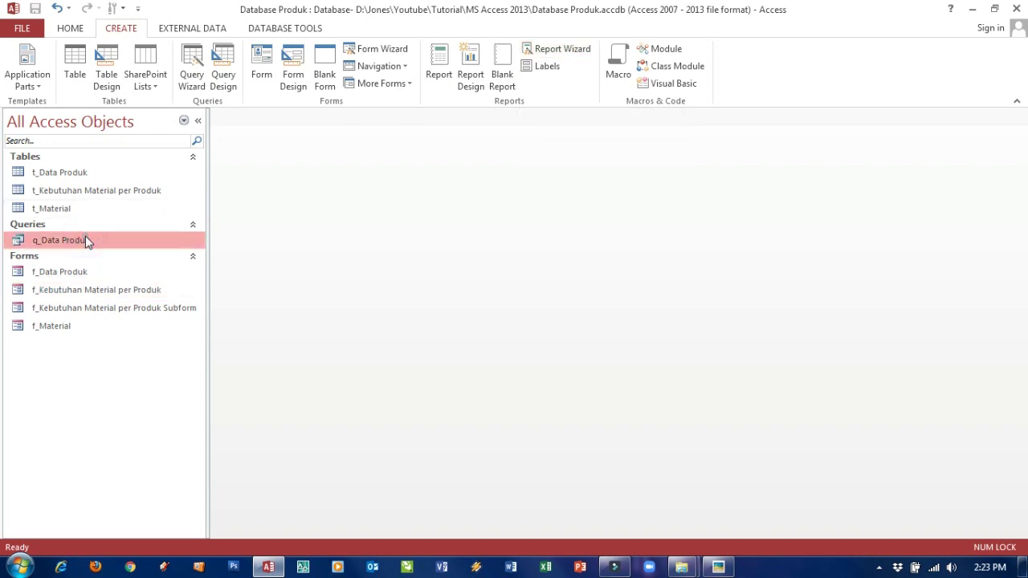
{"action": "right_click", "coordinate": [85, 240]}
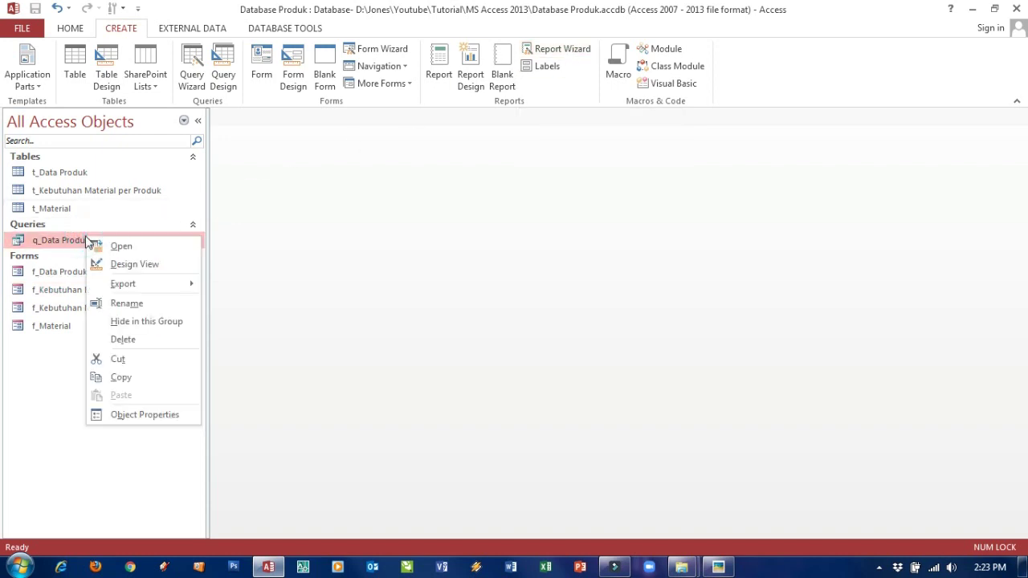
{"action": "left_click", "coordinate": [119, 270]}
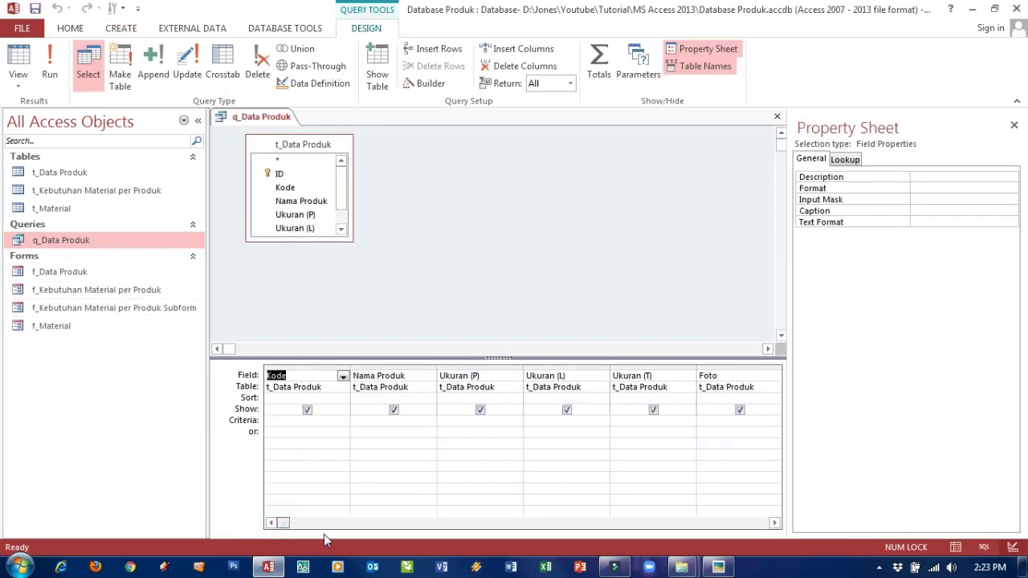
{"action": "left_click_drag", "start_coordinate": [283, 523], "coordinate": [378, 526]}
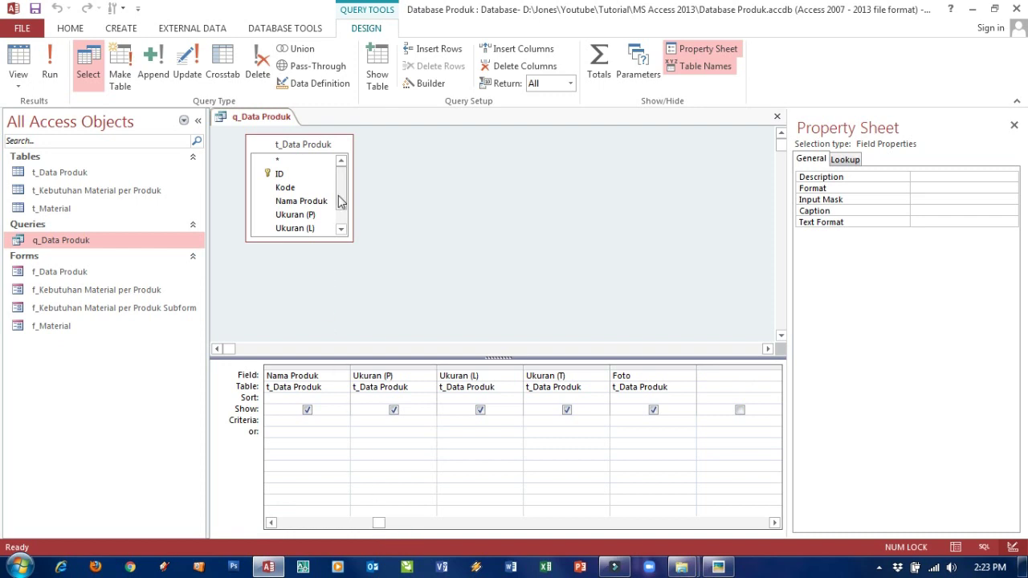
{"action": "left_click_drag", "start_coordinate": [340, 193], "coordinate": [341, 207]}
{"action": "right_click", "coordinate": [253, 117]}
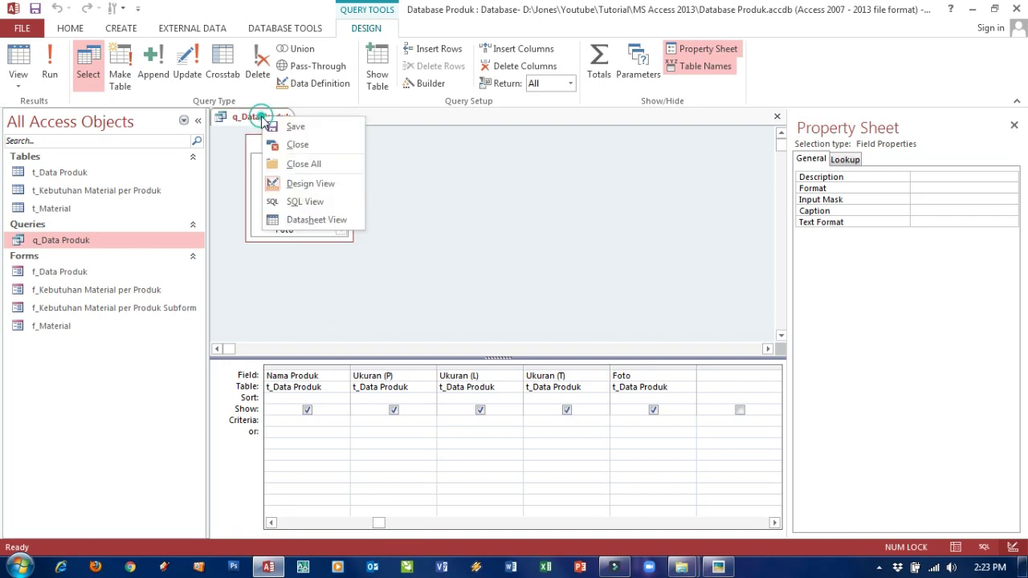
{"action": "left_click", "coordinate": [287, 140]}
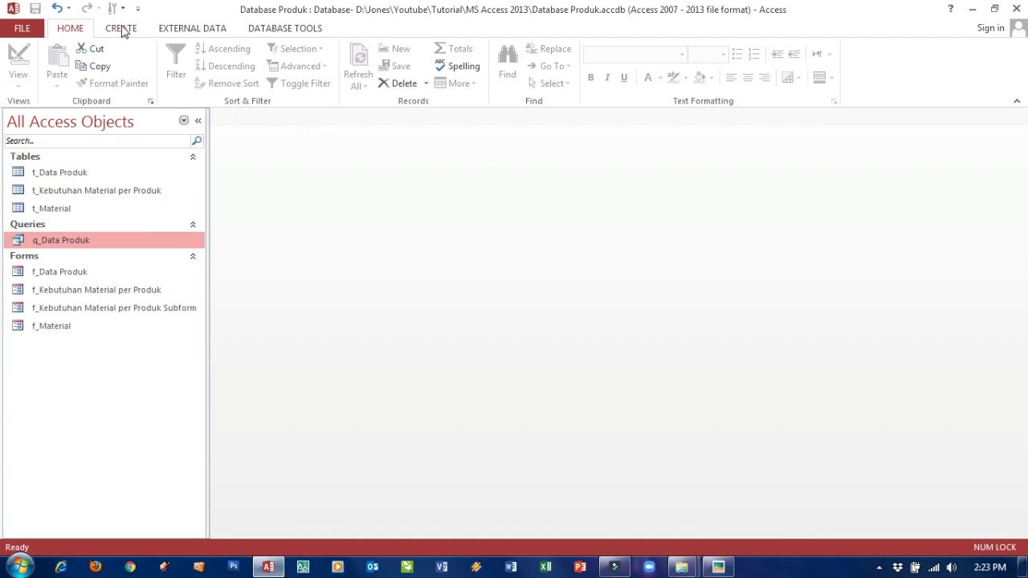
Create a blank query in Design View and add the tables t_Data Produk and t_Kebutuhan Material per Produk to it
{"action": "left_click", "coordinate": [120, 28]}
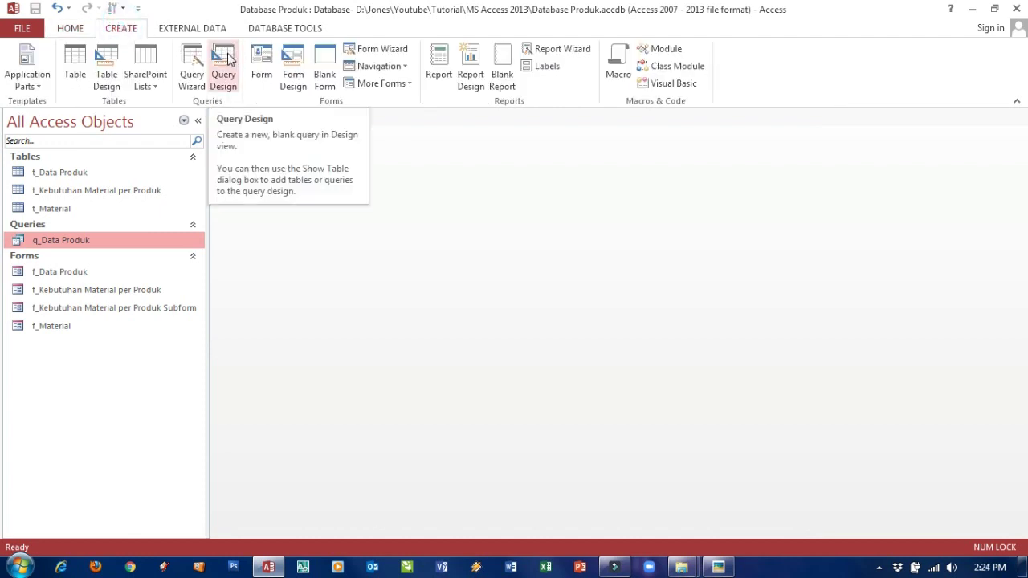
{"action": "left_click", "coordinate": [192, 64]}
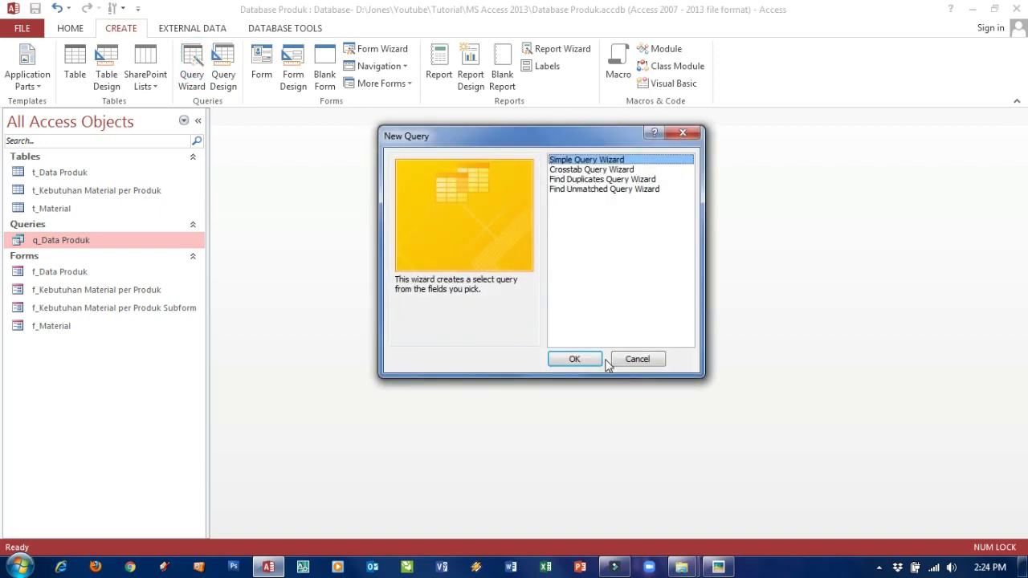
{"action": "left_click", "coordinate": [640, 359]}
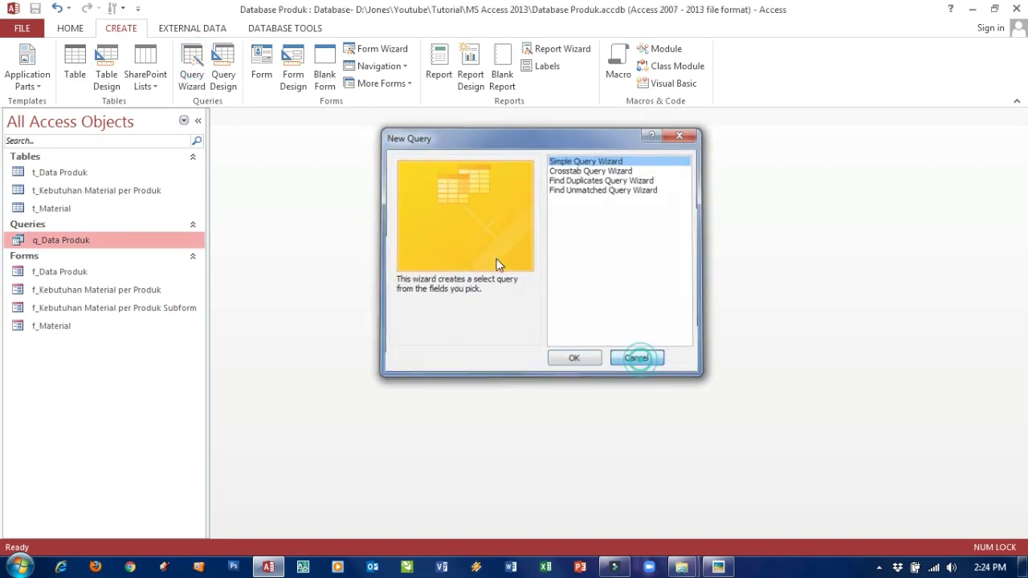
{"action": "left_click", "coordinate": [224, 74]}
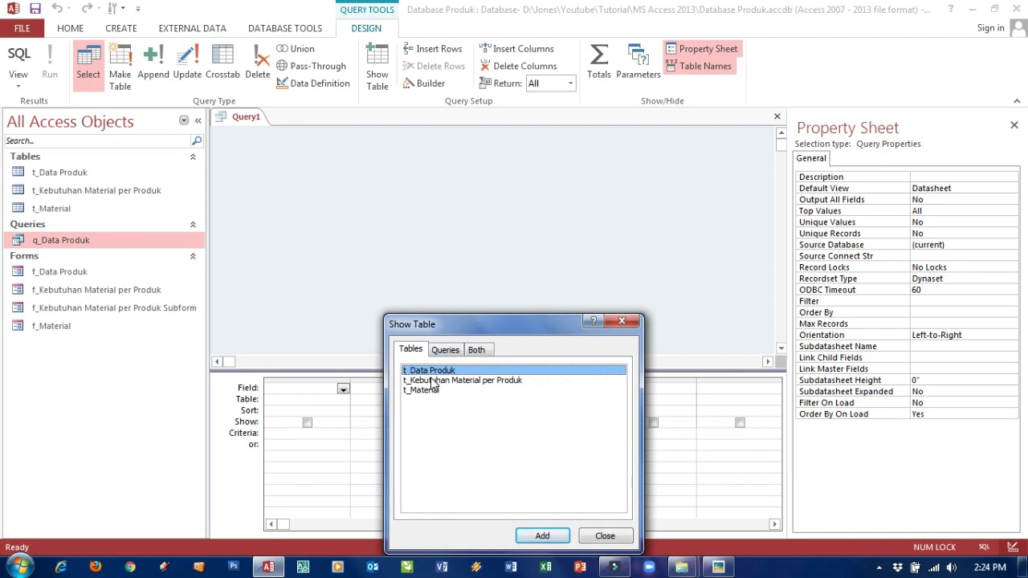
{"action": "left_click", "coordinate": [538, 535]}
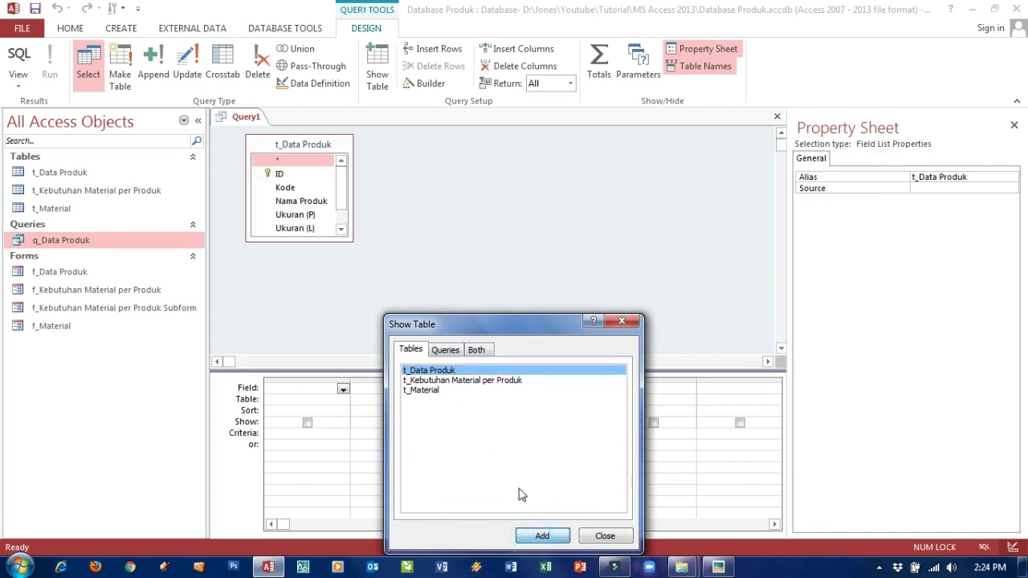
{"action": "left_click", "coordinate": [467, 381]}
{"action": "left_click", "coordinate": [545, 536]}
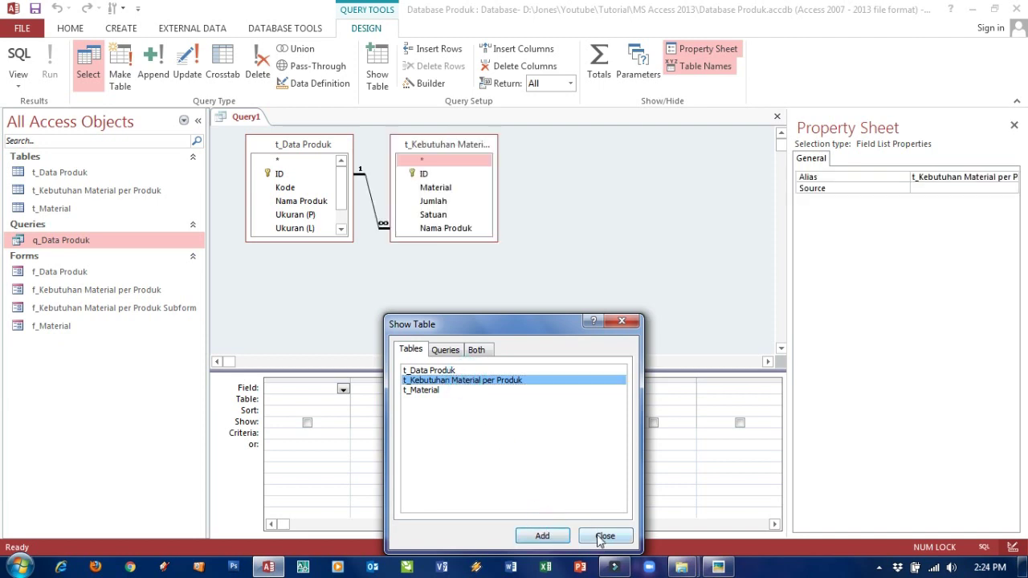
{"action": "left_click", "coordinate": [604, 536]}
Add the fields Kode, Nama Produk, Ukuran (P), Ukuran (L), Ukuran (T) and Foto from t_Data Produk to the query grid
{"action": "left_click_drag", "start_coordinate": [283, 192], "coordinate": [292, 383]}
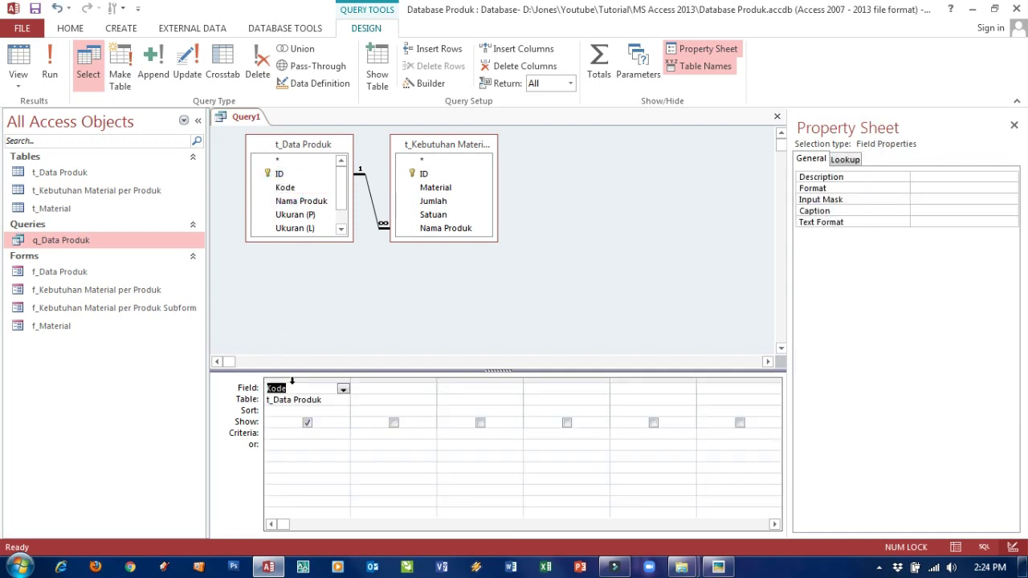
{"action": "left_click", "coordinate": [288, 203]}
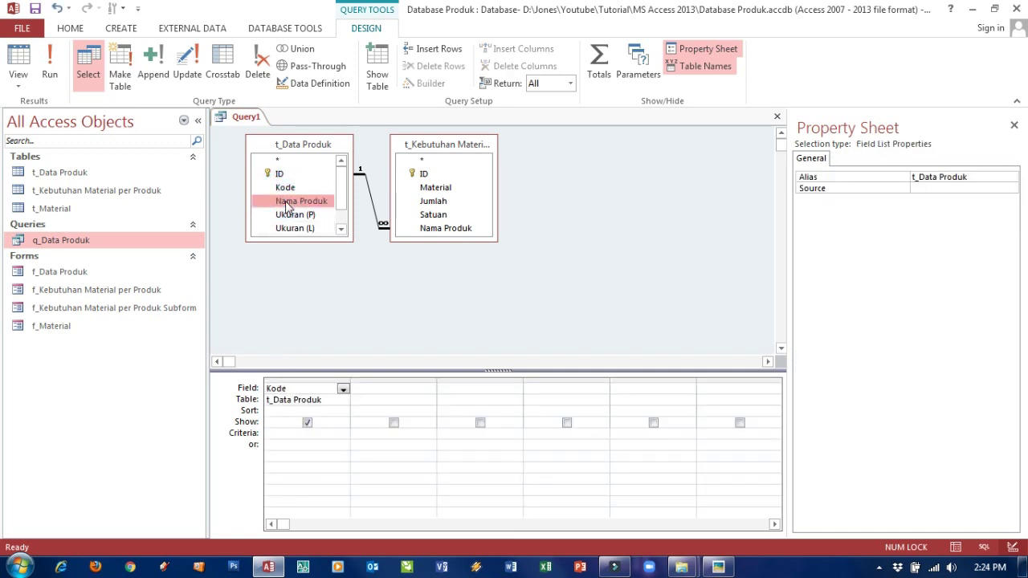
{"action": "key", "text": "shift+Down"}
{"action": "key", "text": "shift+Down"}
{"action": "key", "text": "shift+Down"}
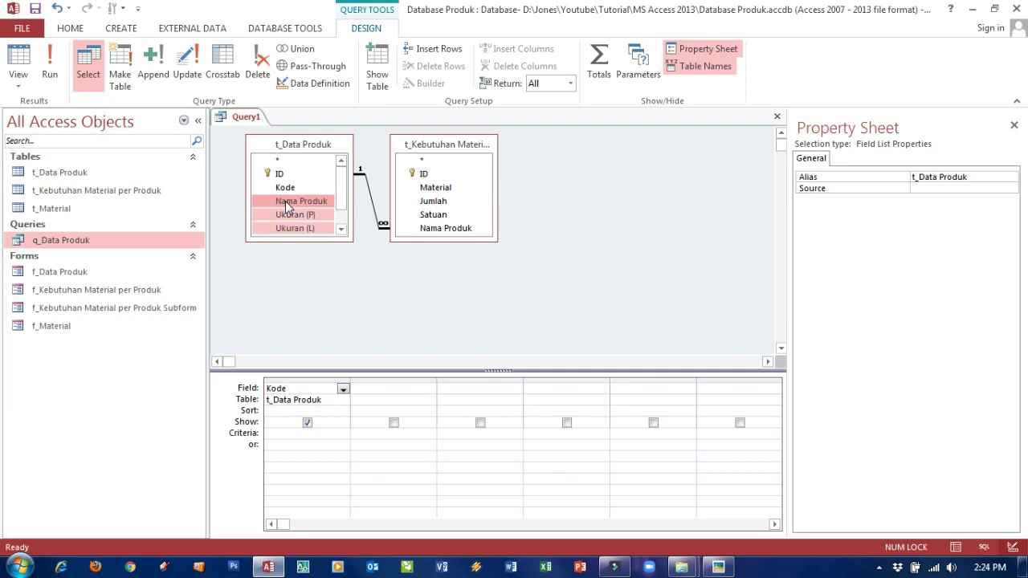
{"action": "key", "text": "shift+Down"}
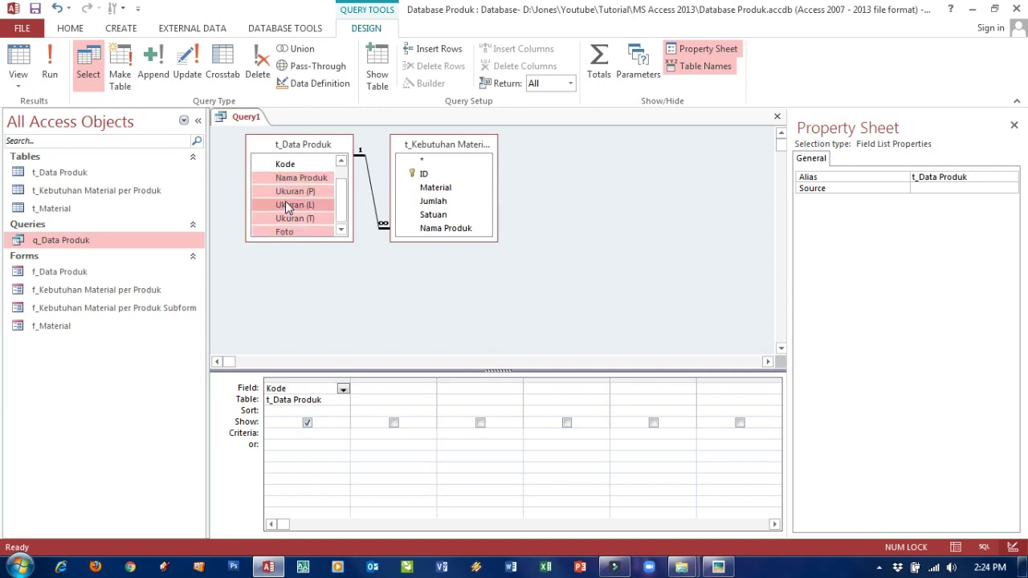
{"action": "left_click_drag", "start_coordinate": [286, 201], "coordinate": [370, 388]}
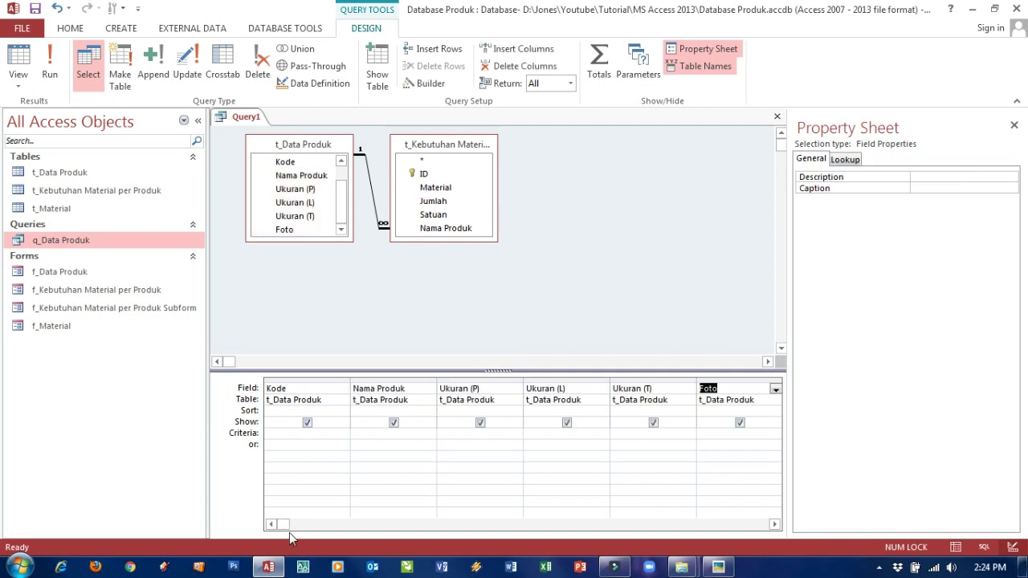
Add Material, Jumlah and Satuan from t_Kebutuhan Material per Produk to the grid after Foto and run the query
{"action": "left_click", "coordinate": [775, 524]}
{"action": "left_click", "coordinate": [774, 524]}
{"action": "left_click", "coordinate": [774, 524]}
{"action": "left_click", "coordinate": [448, 187]}
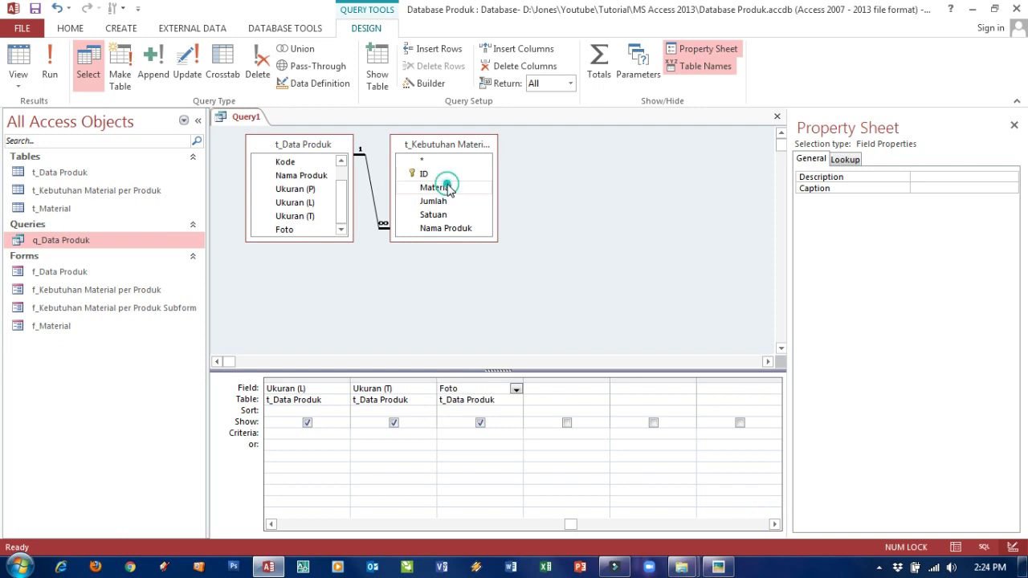
{"action": "key", "text": "shift+Down"}
{"action": "key", "text": "shift+Down"}
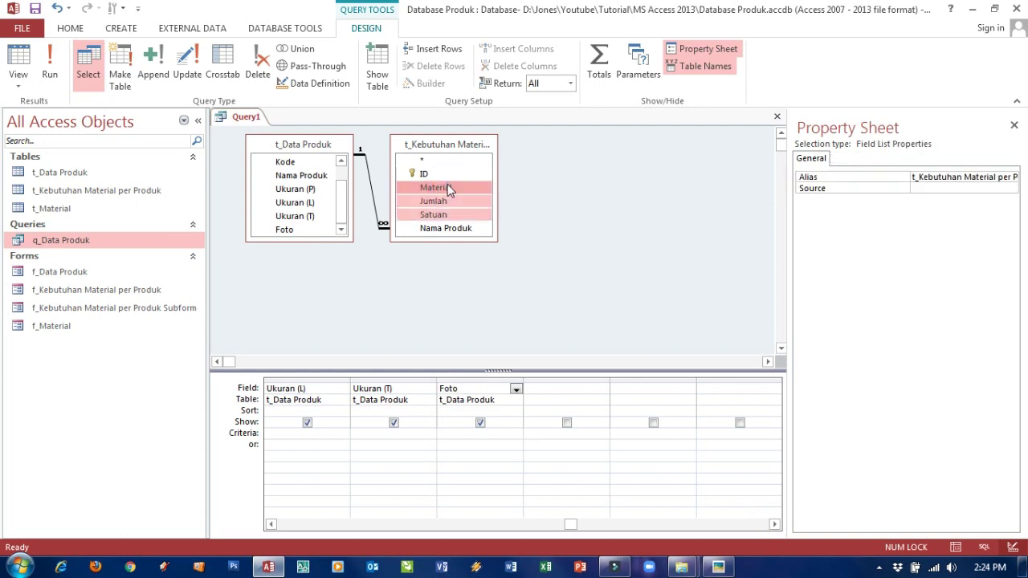
{"action": "left_click_drag", "start_coordinate": [447, 188], "coordinate": [540, 390]}
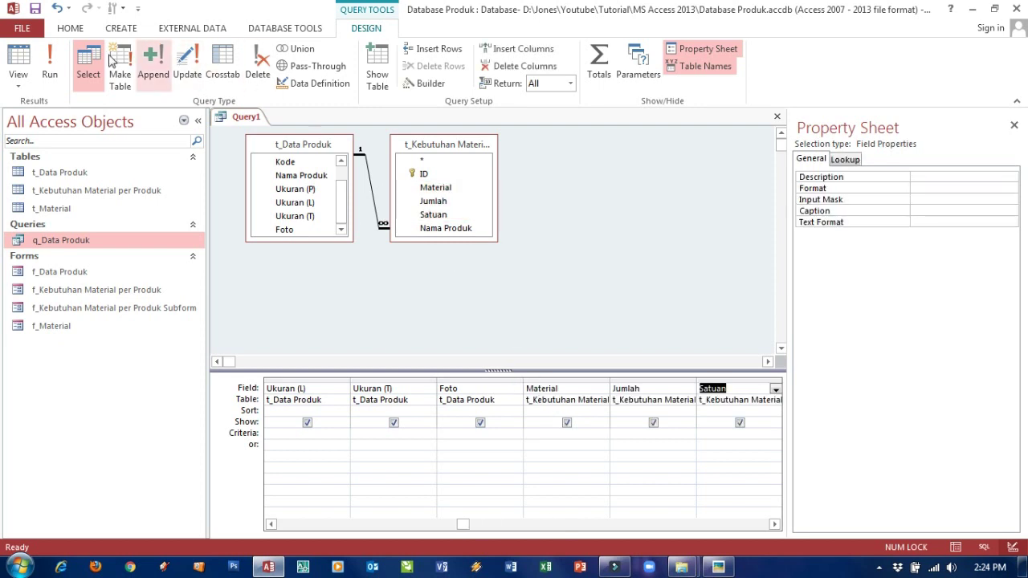
{"action": "left_click", "coordinate": [55, 62]}
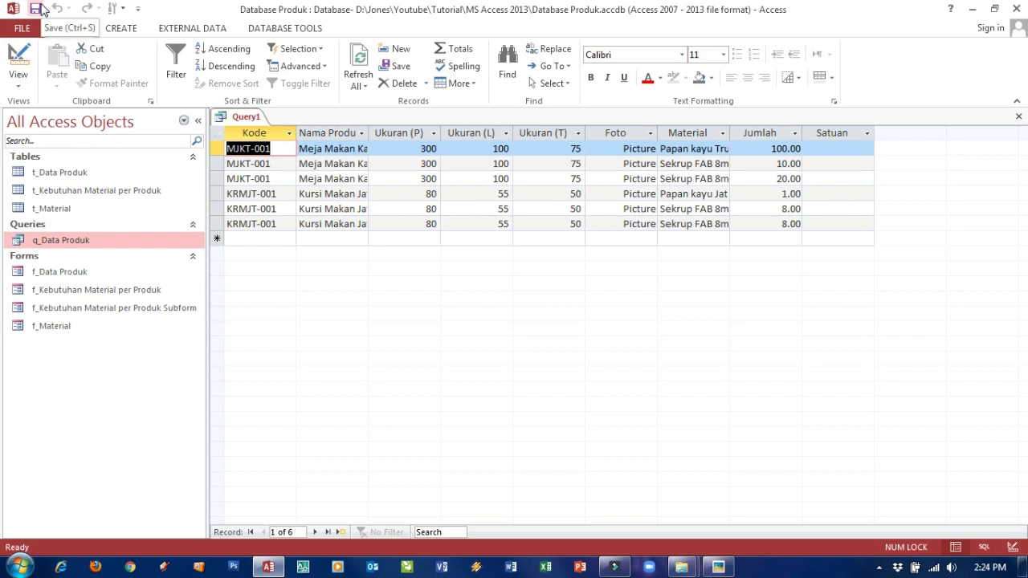
Save the query as q_Kebutuhan Material per Produk and close it
{"action": "left_click", "coordinate": [36, 9]}
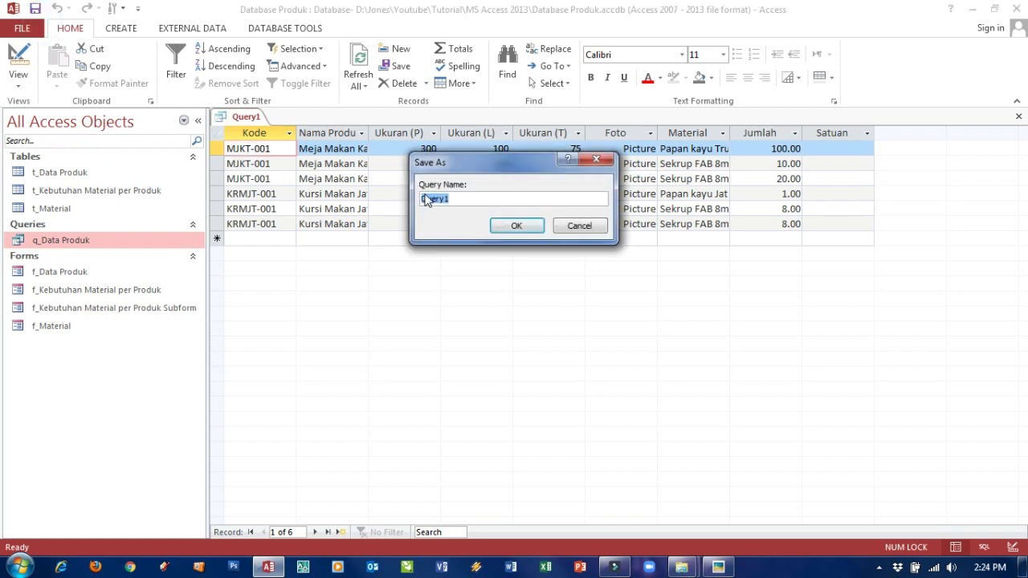
{"action": "type", "text": "q"}
{"action": "type", "text": "per Produk"}
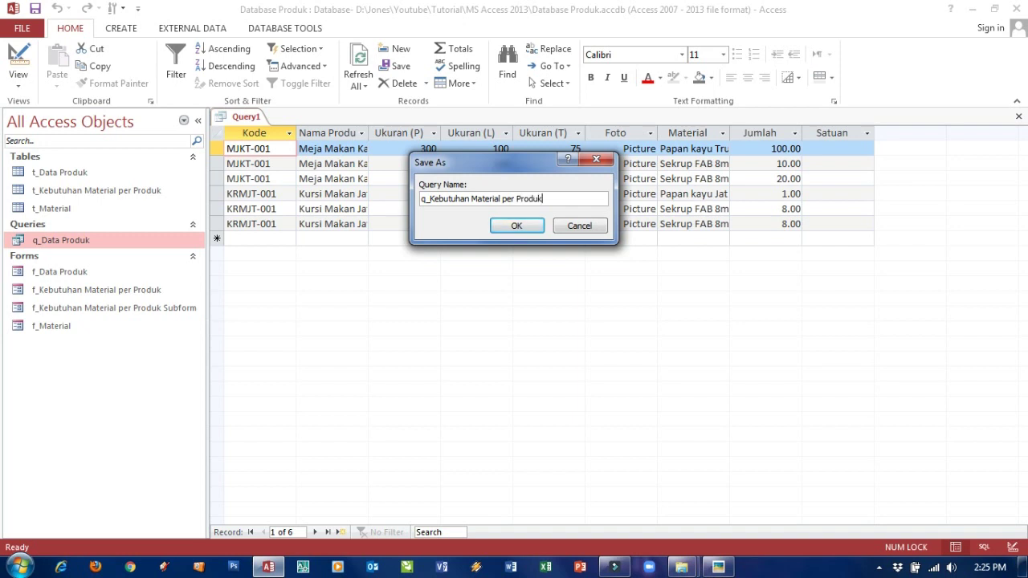
{"action": "left_click", "coordinate": [510, 227]}
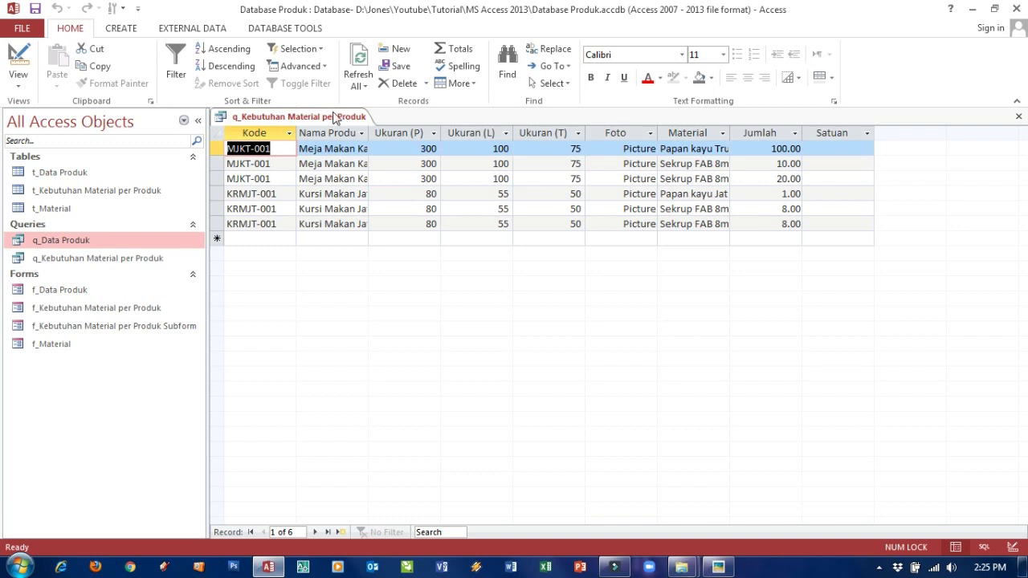
{"action": "right_click", "coordinate": [334, 117]}
{"action": "left_click", "coordinate": [354, 140]}
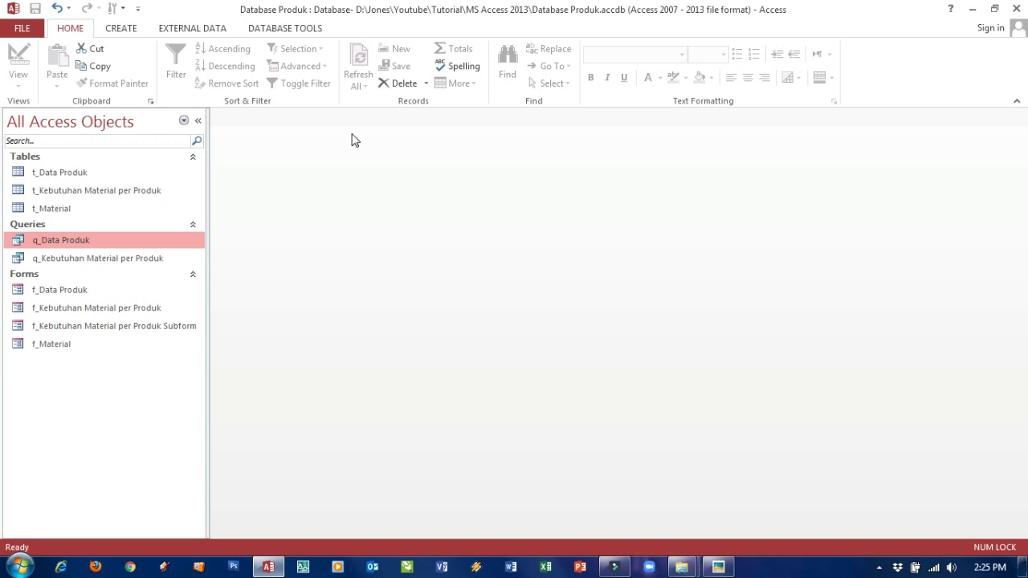
Start a Report Wizard report based on q_Data Produk and include all of its fields
{"action": "left_click", "coordinate": [122, 30]}
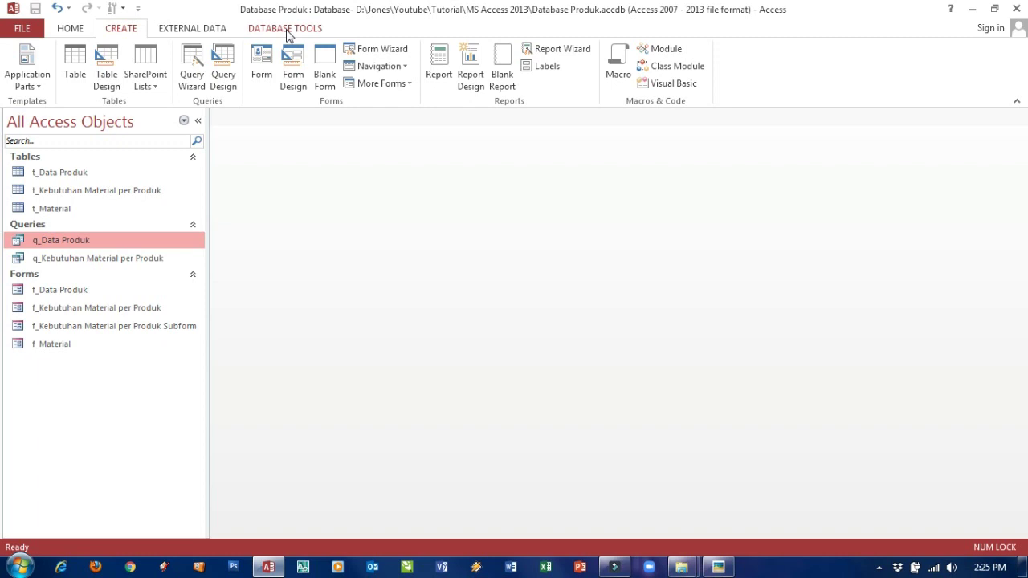
{"action": "left_click", "coordinate": [561, 50]}
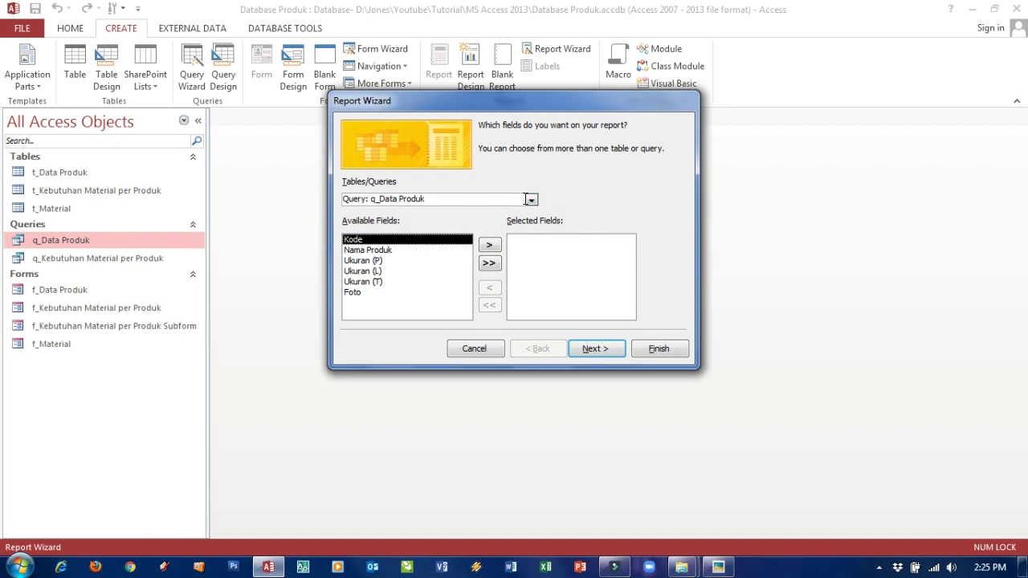
{"action": "left_click", "coordinate": [489, 262]}
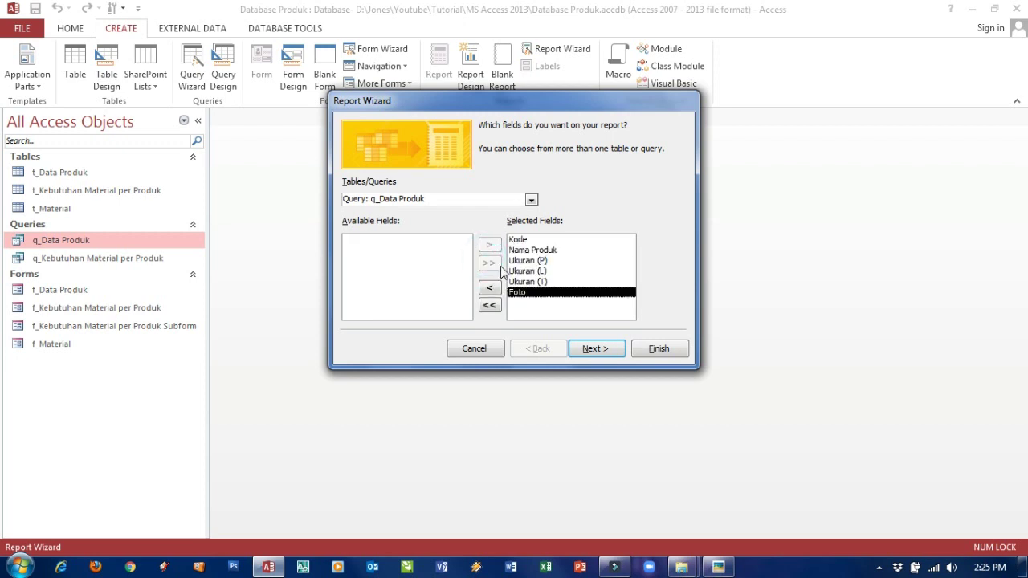
{"action": "left_click", "coordinate": [595, 355]}
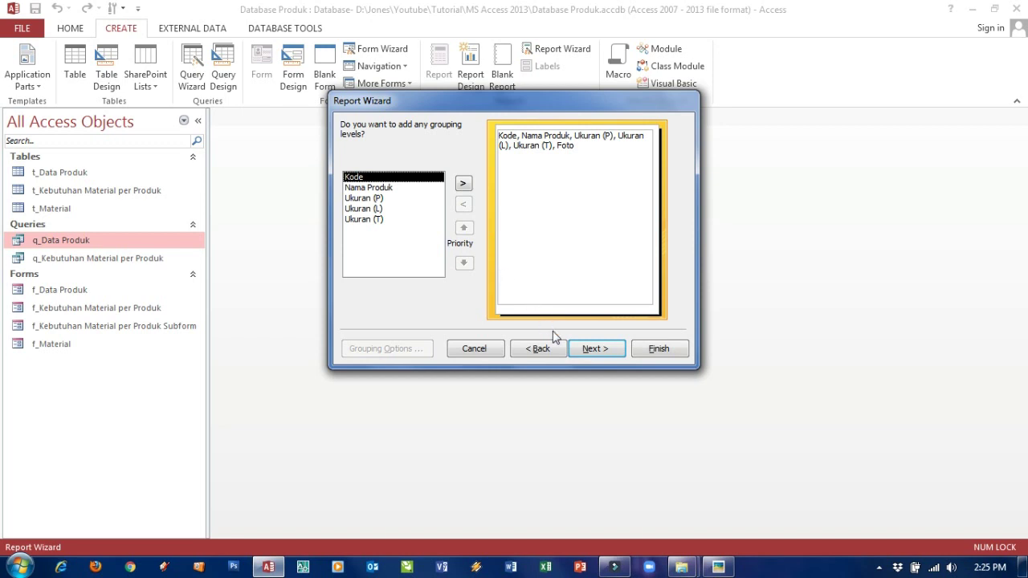
Group the report by Kode and sort its detail records by Nama Produk in ascending order
{"action": "left_click", "coordinate": [462, 184]}
{"action": "left_click", "coordinate": [593, 351]}
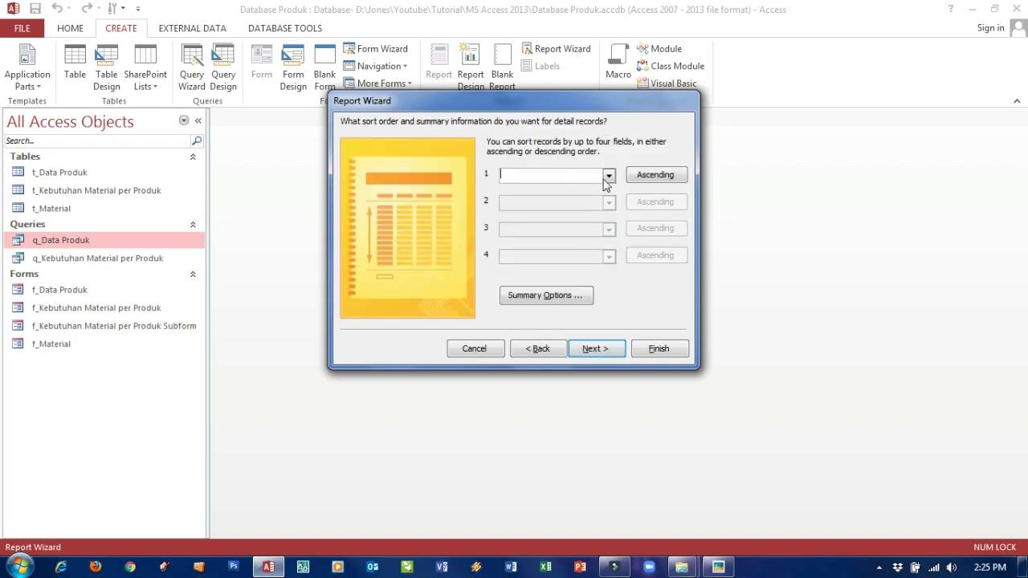
{"action": "left_click", "coordinate": [608, 176]}
{"action": "left_click", "coordinate": [591, 201]}
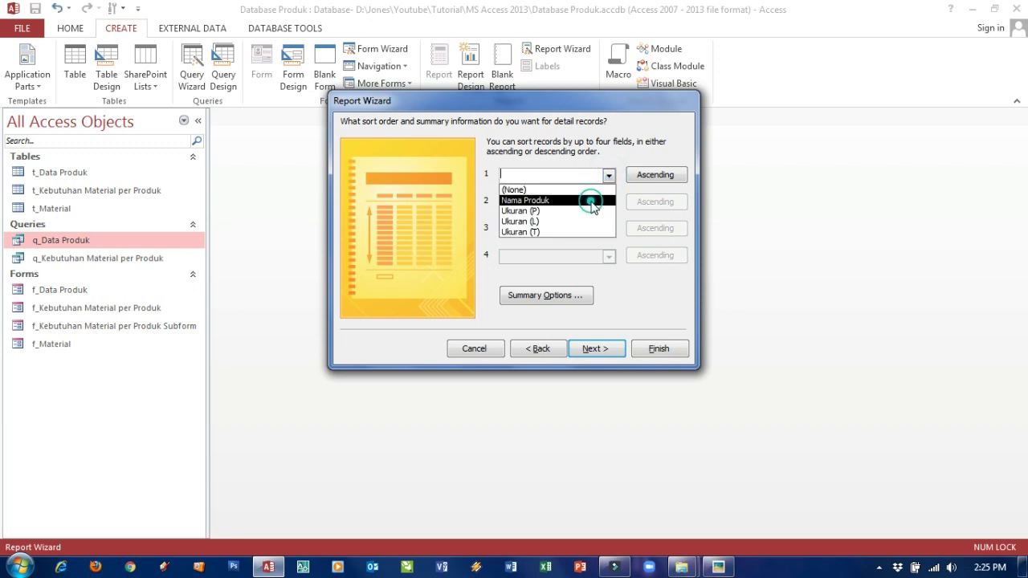
{"action": "left_click", "coordinate": [606, 350]}
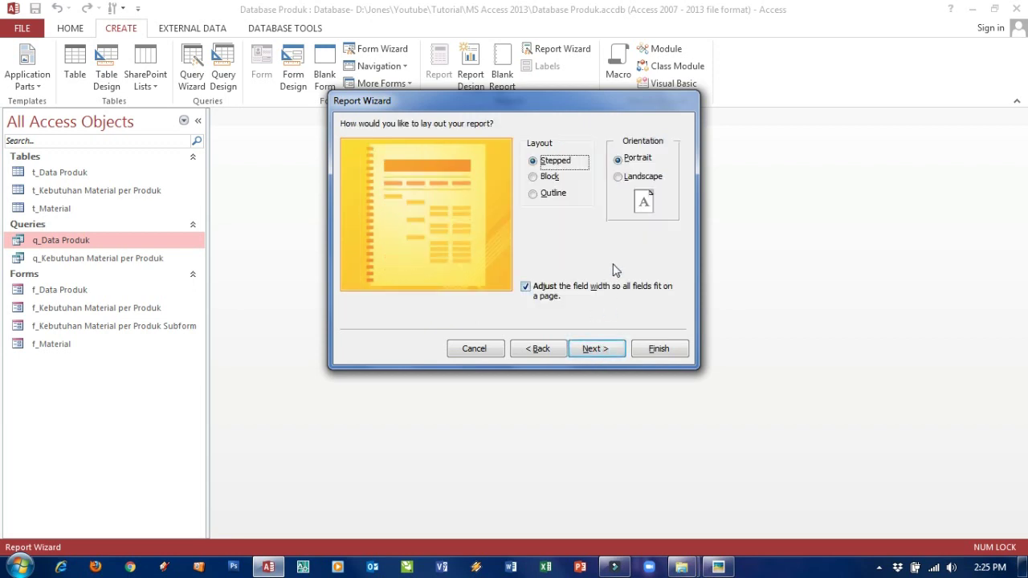
Accept the stepped portrait layout, title the report r_Data Produk and finish the wizard with a preview
{"action": "left_click", "coordinate": [595, 349]}
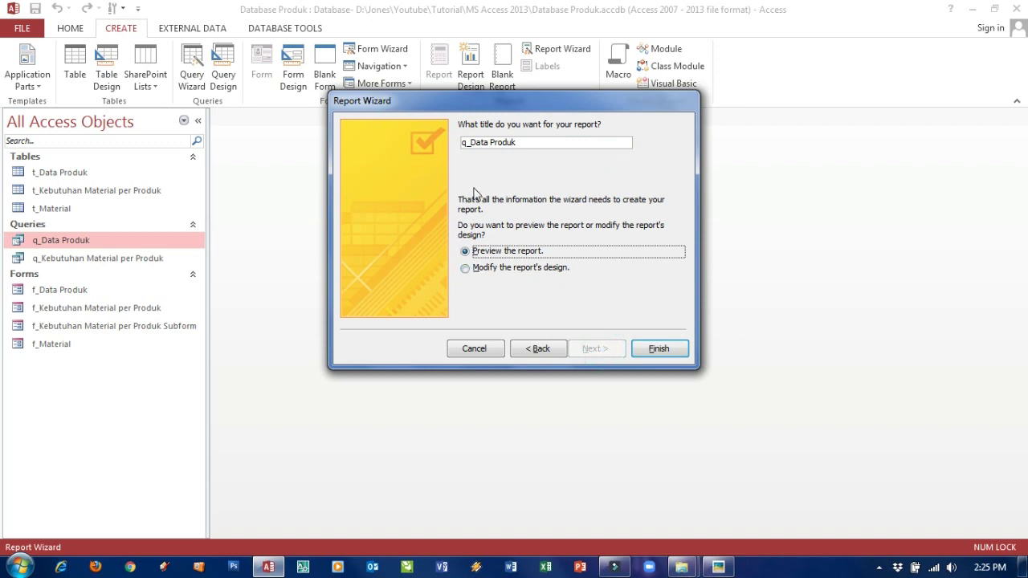
{"action": "left_click", "coordinate": [469, 141]}
{"action": "key", "text": "BackSpace"}
{"action": "type", "text": "r"}
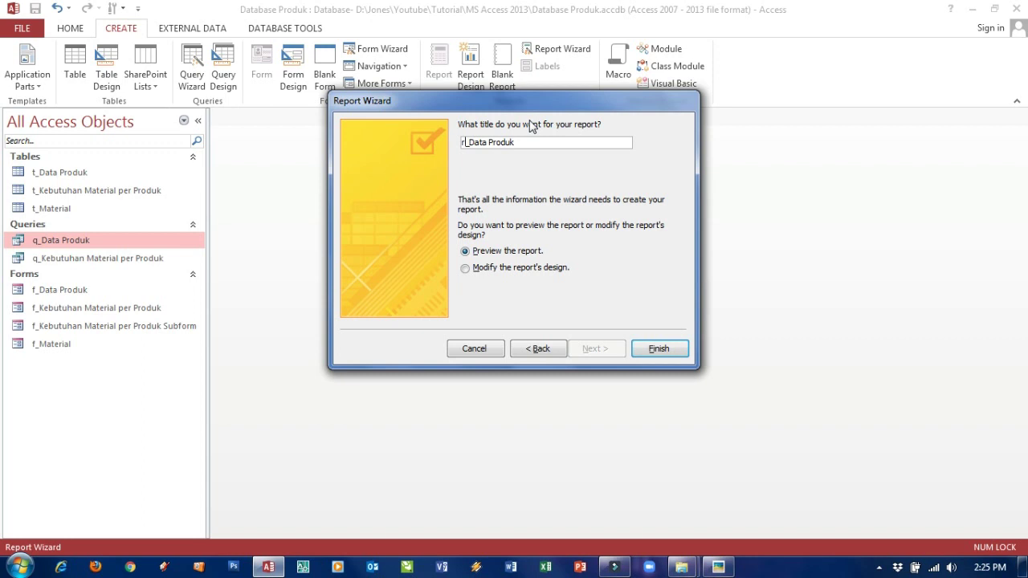
{"action": "left_click", "coordinate": [657, 348]}
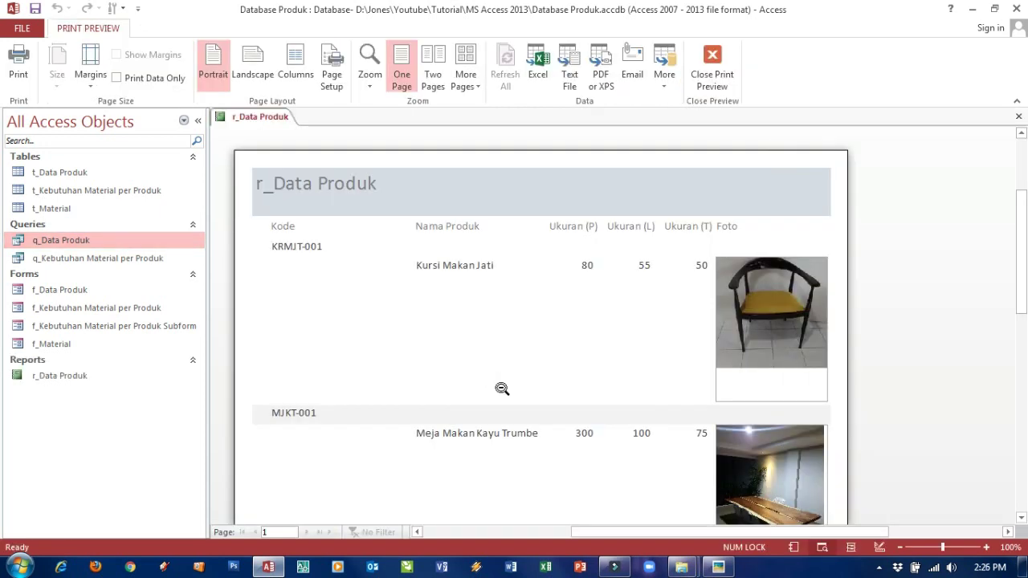
Open r_Data Produk in Design View and set the font color of all its controls to black
{"action": "right_click", "coordinate": [261, 117]}
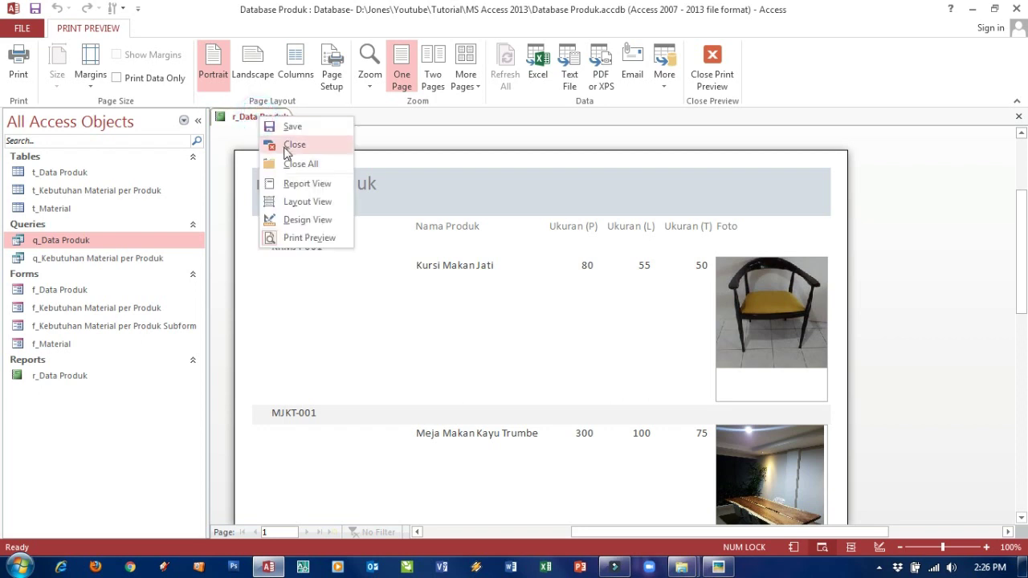
{"action": "left_click", "coordinate": [303, 219]}
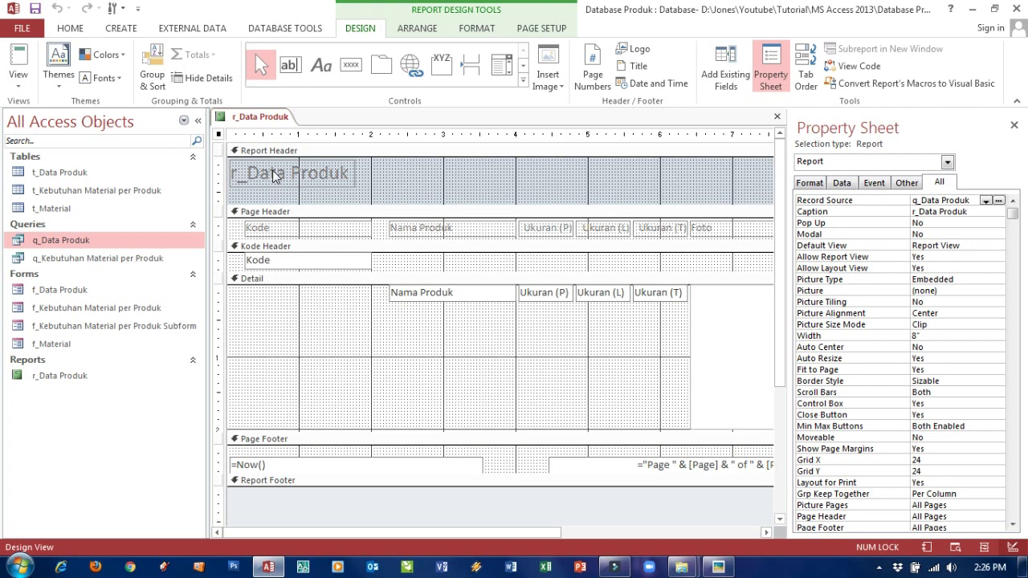
{"action": "key", "text": "ctrl+a"}
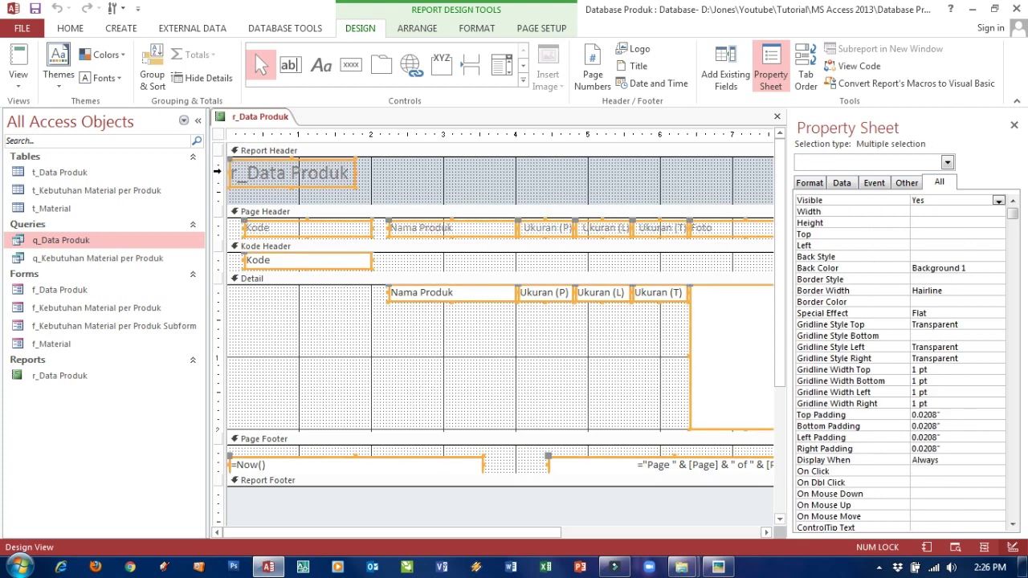
{"action": "left_click", "coordinate": [465, 29]}
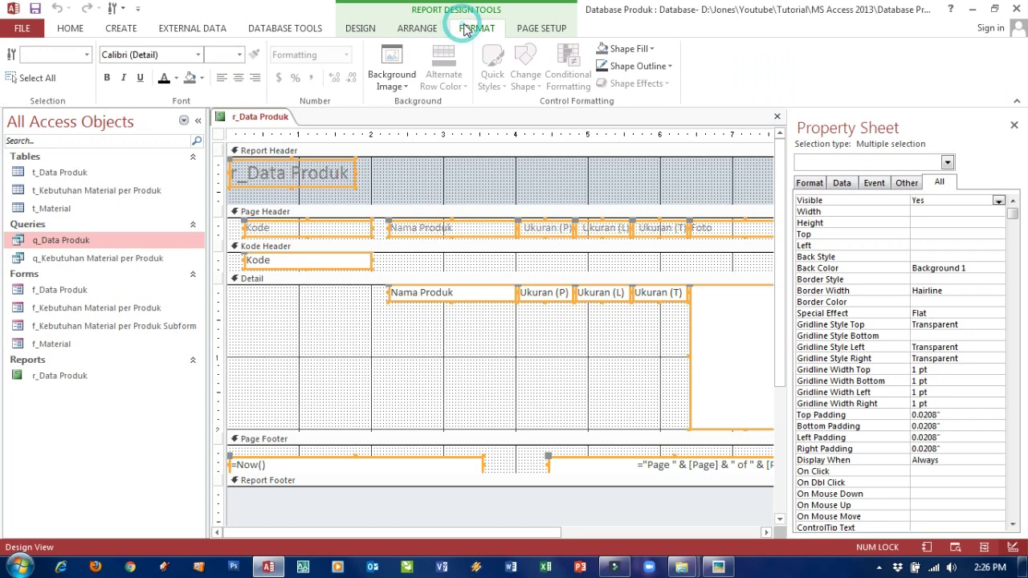
{"action": "left_click", "coordinate": [161, 79]}
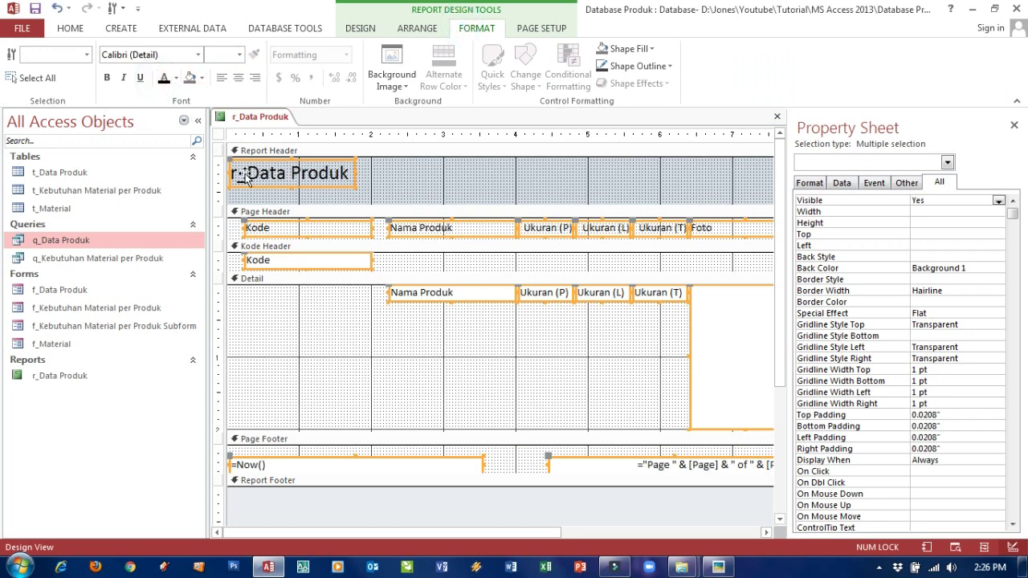
{"action": "left_click", "coordinate": [390, 173]}
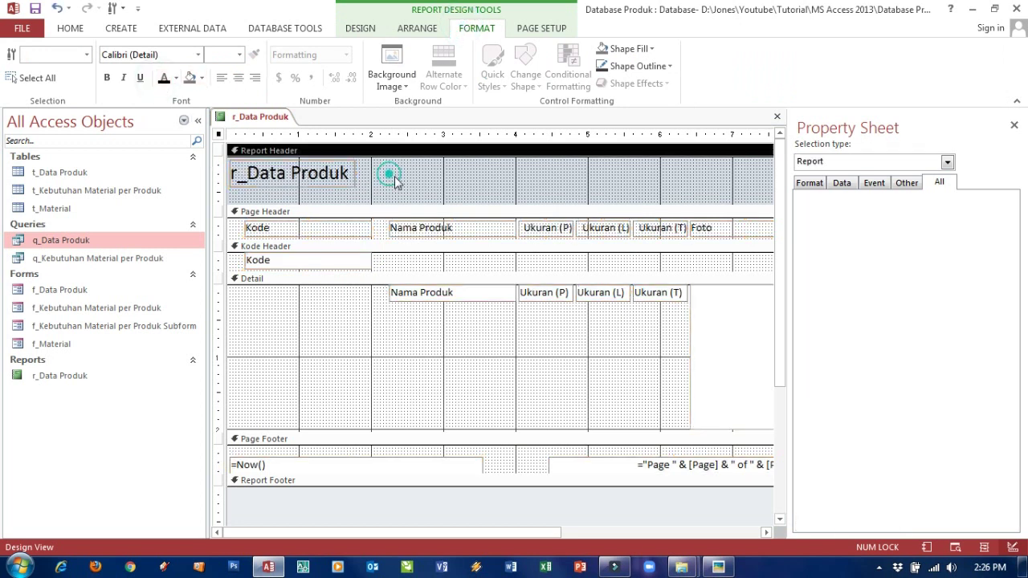
Change the title label in the report header to Data Produk
{"action": "left_click", "coordinate": [245, 178]}
{"action": "left_click", "coordinate": [245, 178]}
{"action": "key", "text": "BackSpace"}
{"action": "key", "text": "BackSpace"}
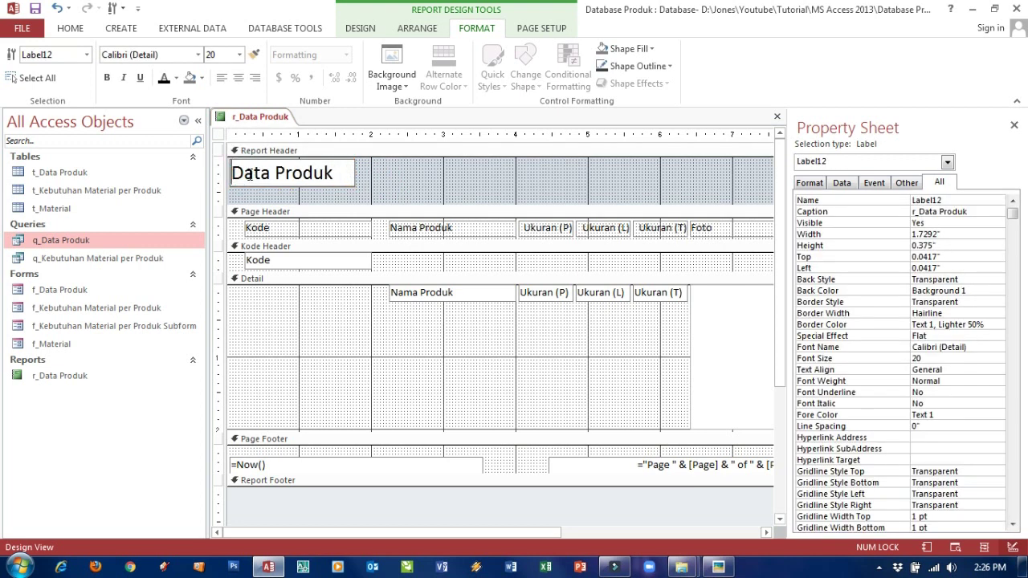
{"action": "left_click", "coordinate": [406, 170]}
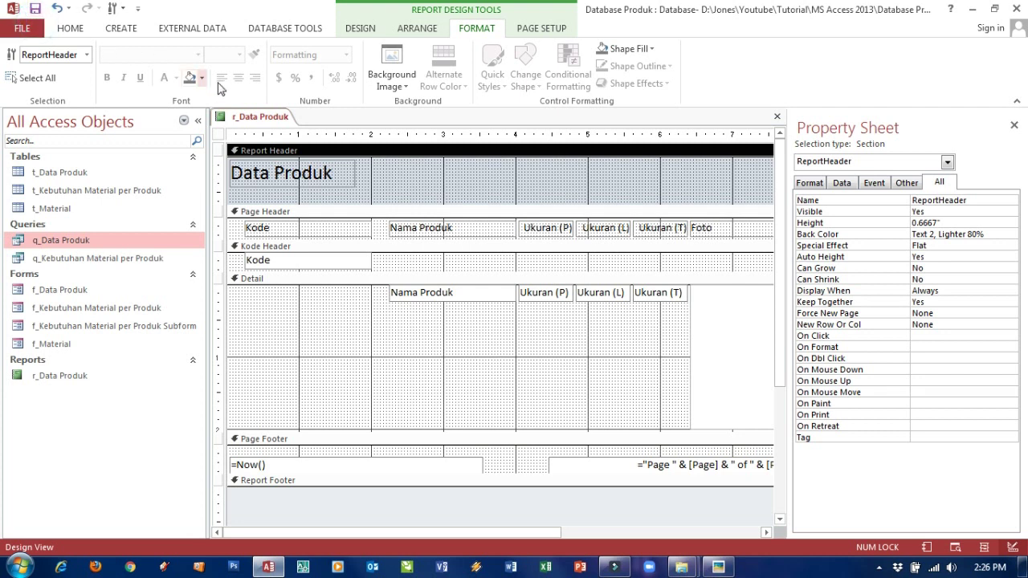
Show the report in Report View and examine the product rows, sizes and photos
{"action": "right_click", "coordinate": [240, 115]}
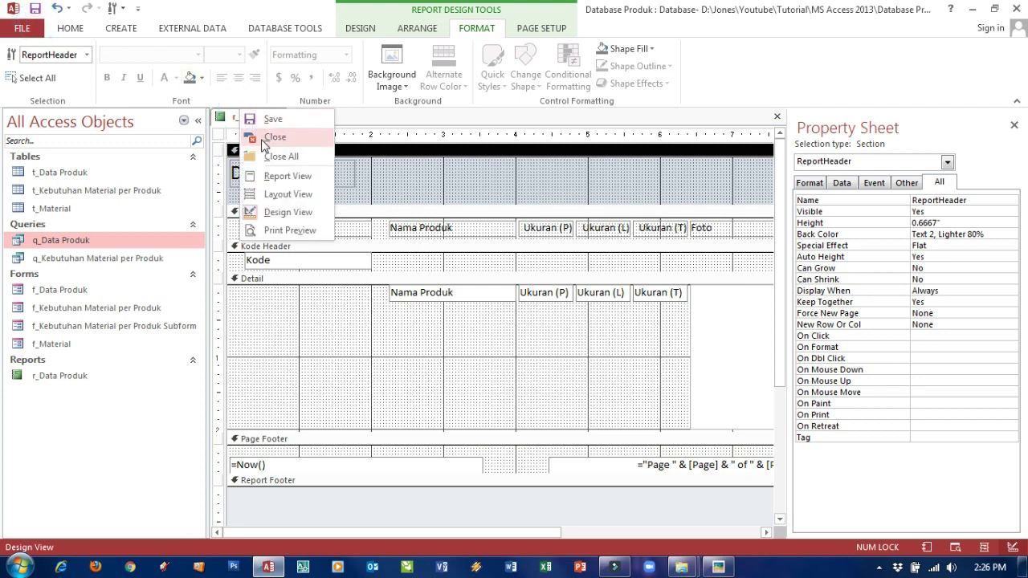
{"action": "left_click", "coordinate": [274, 177]}
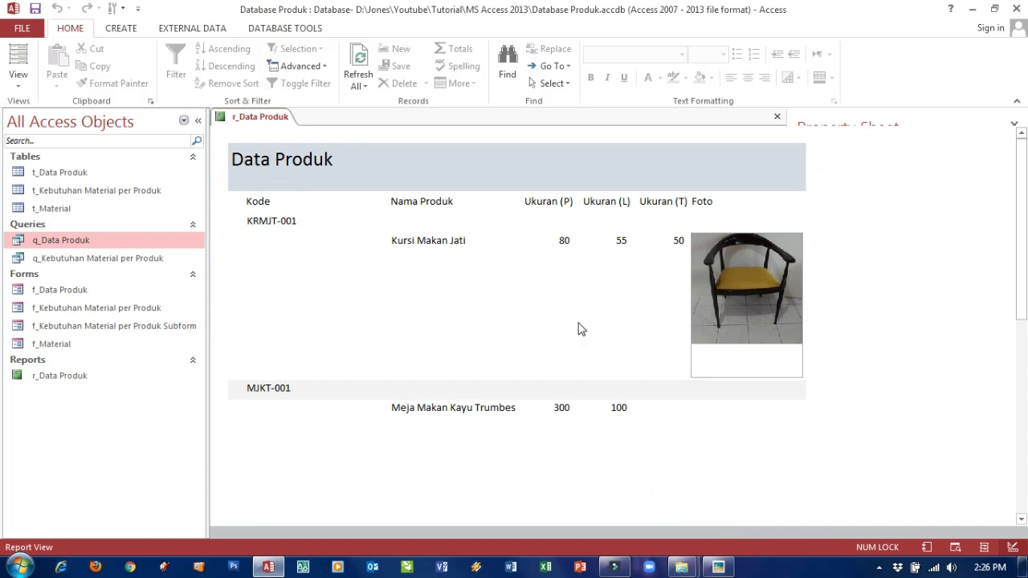
{"action": "scroll", "coordinate": [582, 329], "scroll_direction": "down", "scroll_amount": 2}
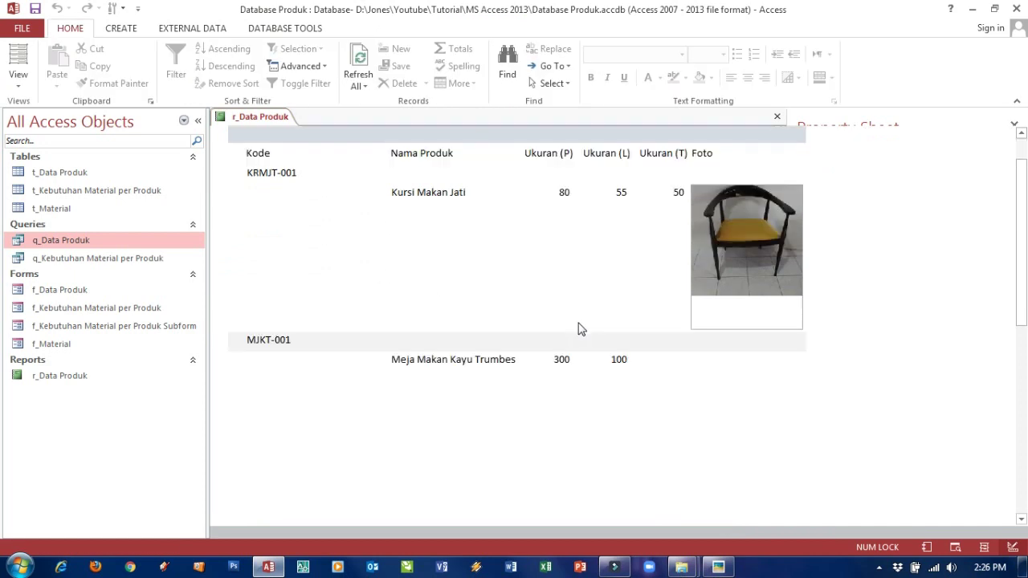
{"action": "scroll", "coordinate": [581, 329], "scroll_direction": "down", "scroll_amount": 1}
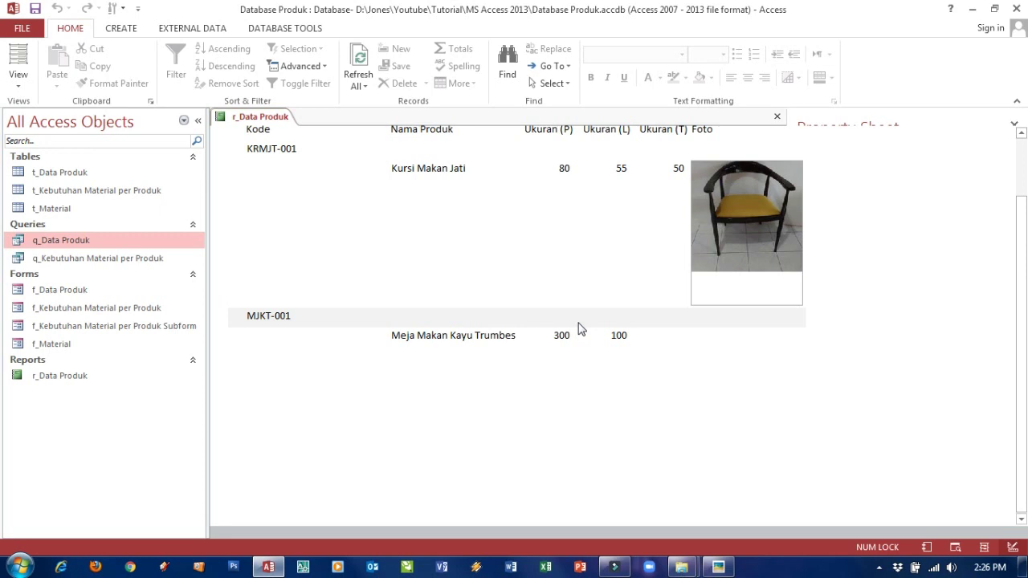
{"action": "scroll", "coordinate": [582, 329], "scroll_direction": "up", "scroll_amount": 1}
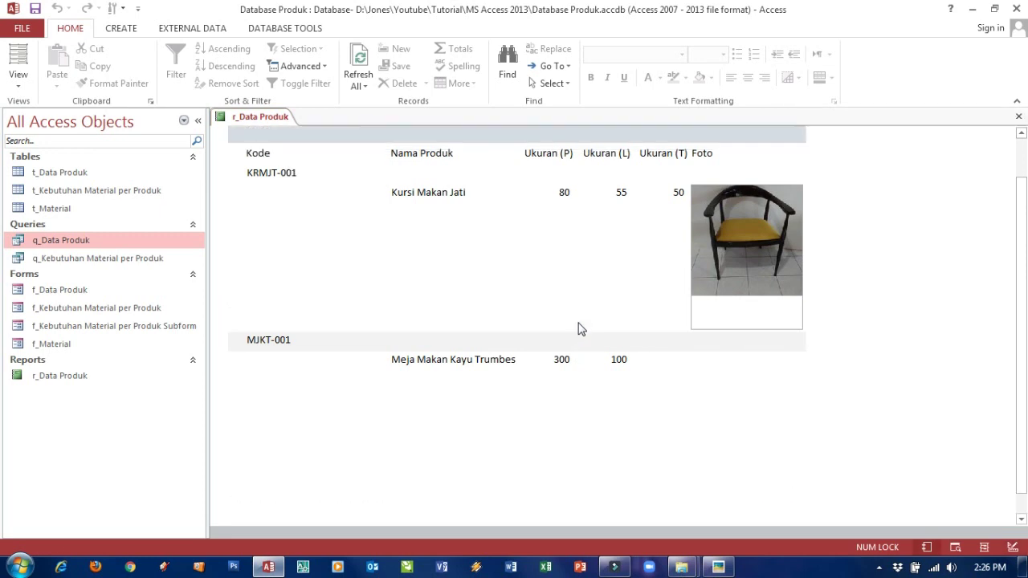
{"action": "scroll", "coordinate": [581, 329], "scroll_direction": "down", "scroll_amount": 2}
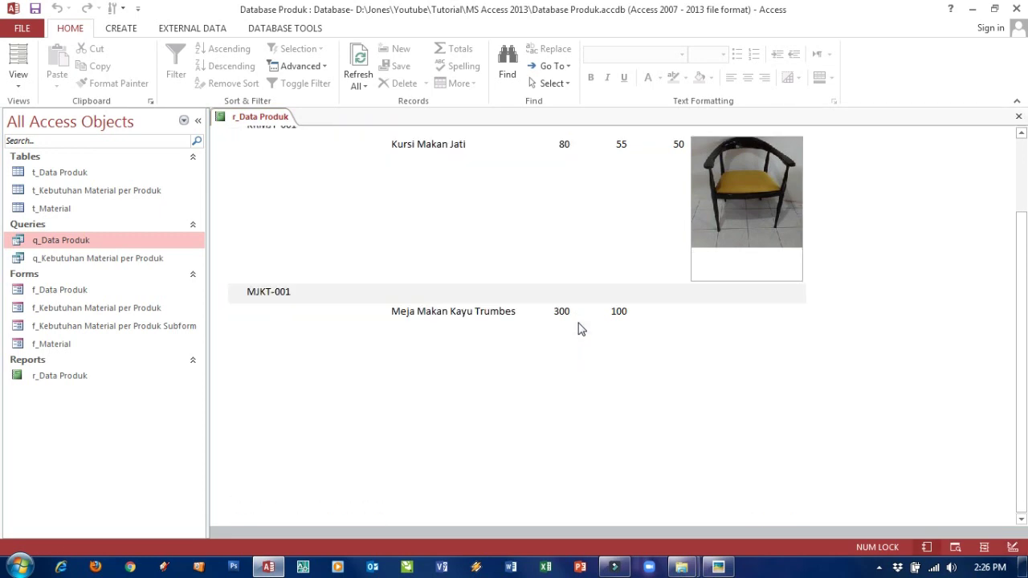
{"action": "scroll", "coordinate": [582, 330], "scroll_direction": "up", "scroll_amount": 1}
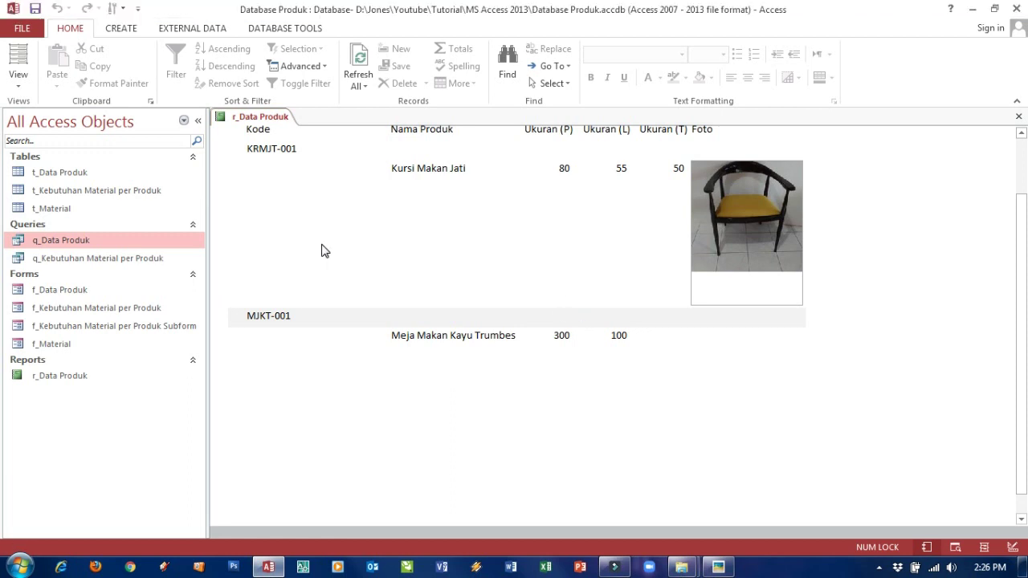
{"action": "scroll", "coordinate": [543, 348], "scroll_direction": "up", "scroll_amount": 1}
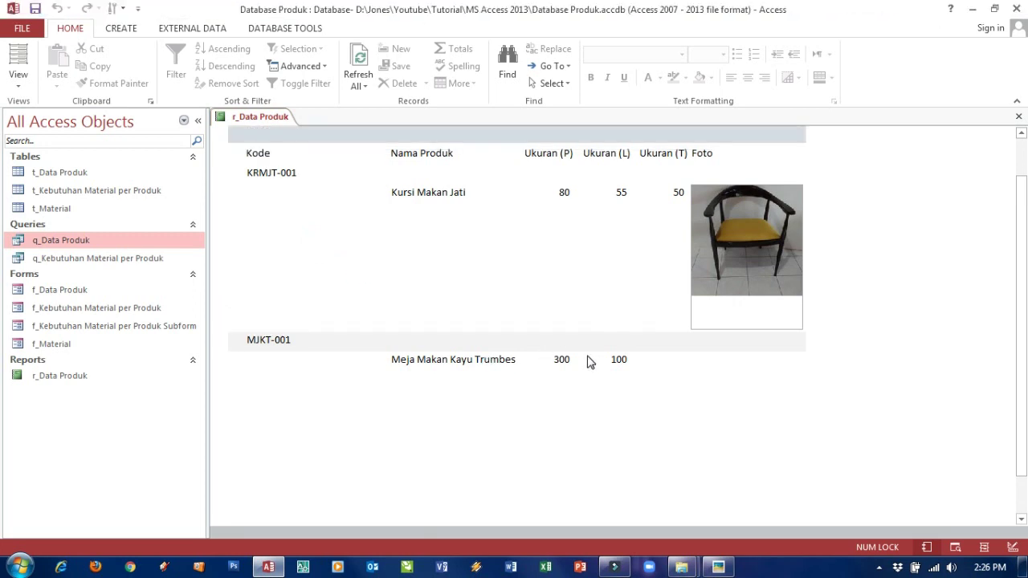
{"action": "scroll", "coordinate": [376, 456], "scroll_direction": "up", "scroll_amount": 2}
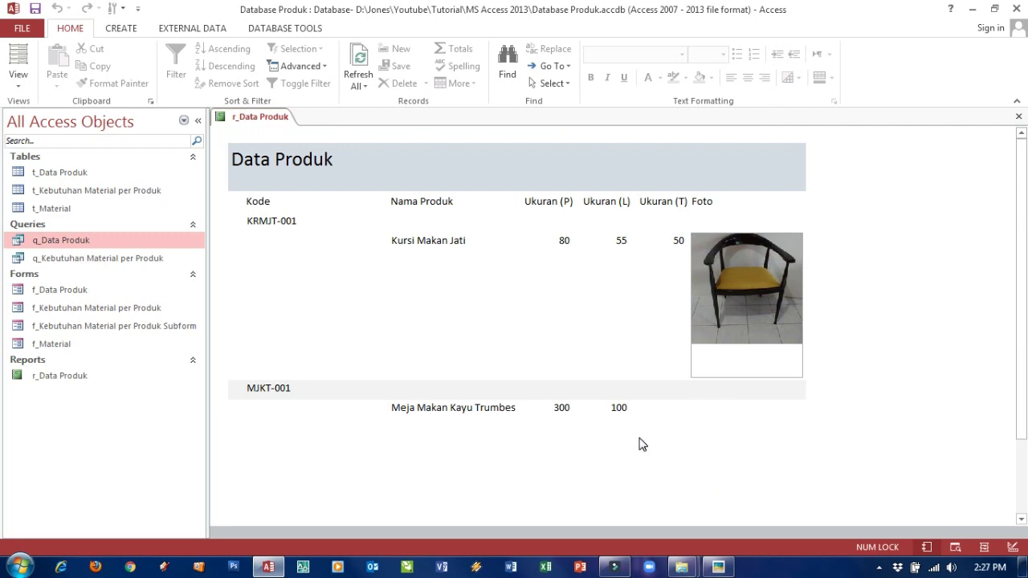
{"action": "scroll", "coordinate": [642, 444], "scroll_direction": "down", "scroll_amount": 1}
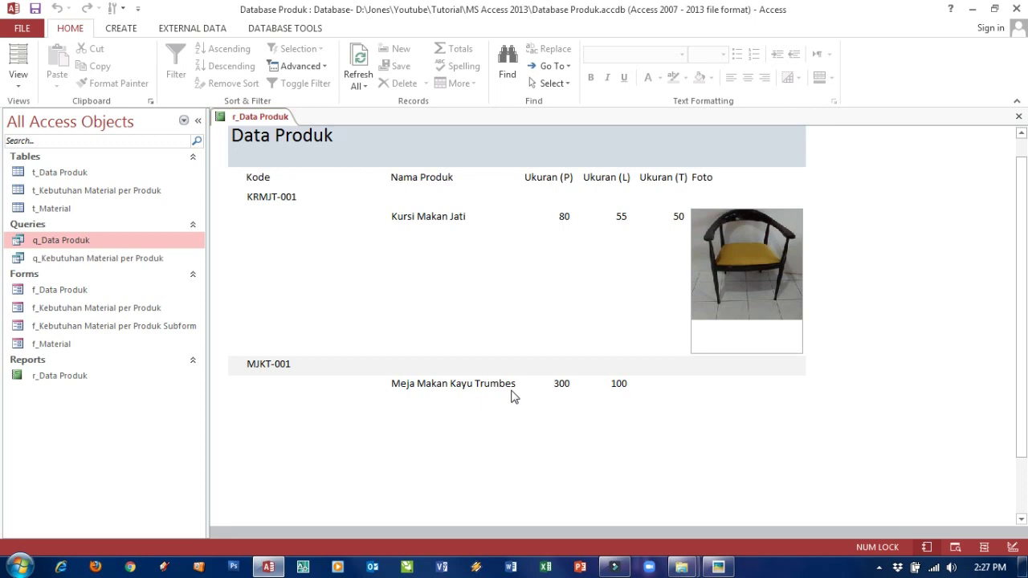
{"action": "left_click", "coordinate": [531, 440]}
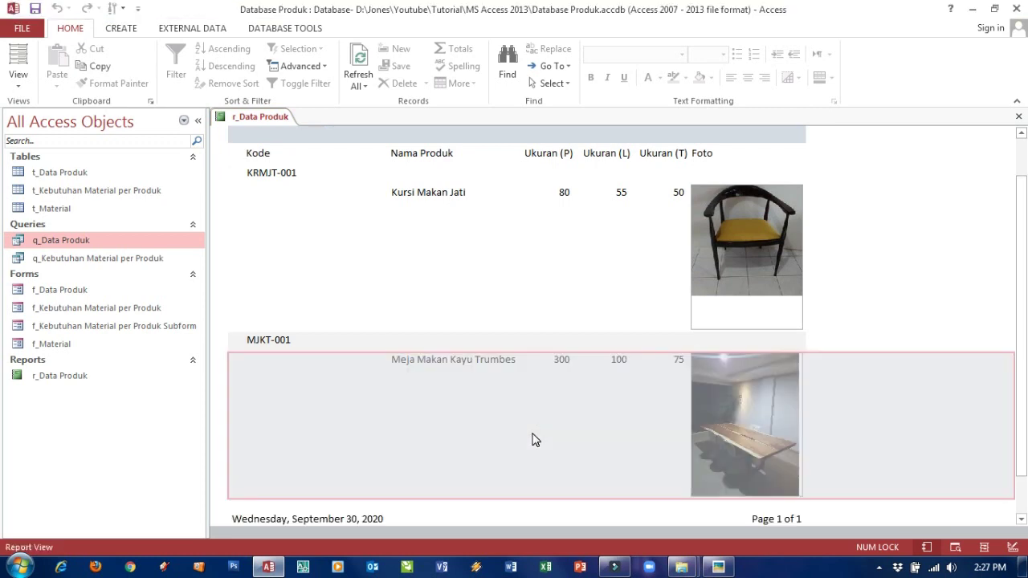
{"action": "left_click", "coordinate": [248, 274]}
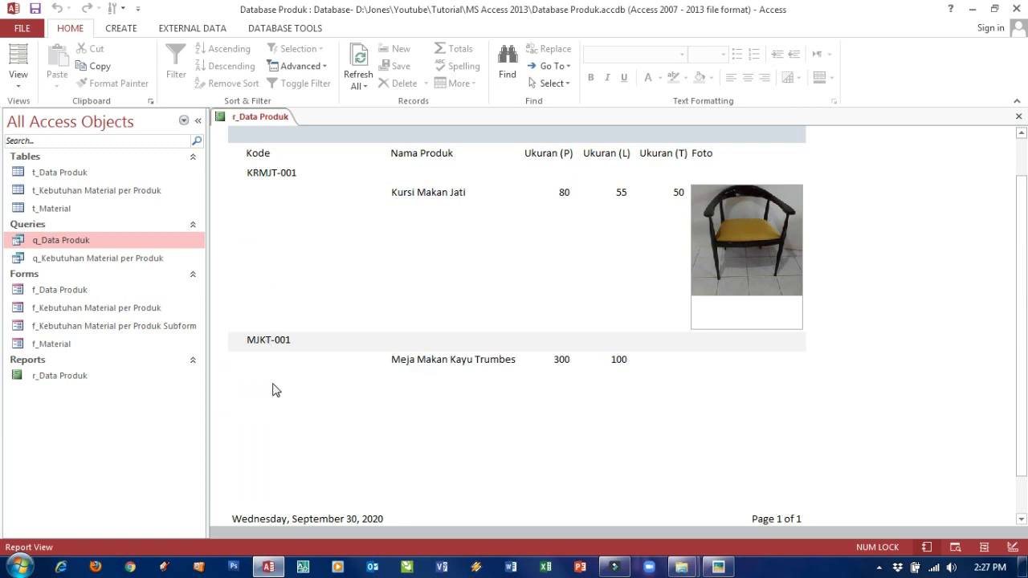
{"action": "left_click", "coordinate": [307, 387]}
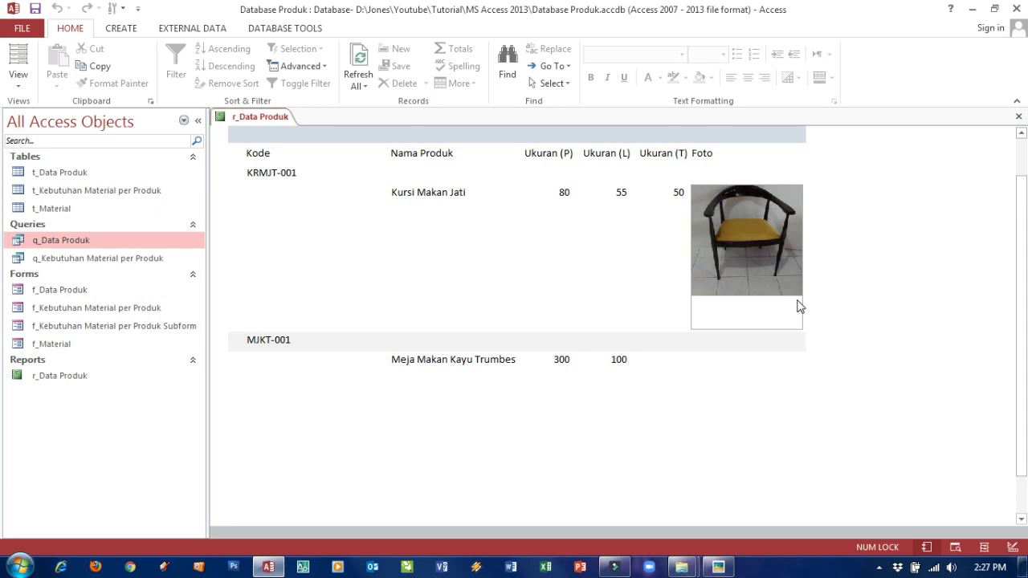
Dismiss the Windows color scheme prompt and close the r_Data Produk report
{"action": "left_click", "coordinate": [259, 120]}
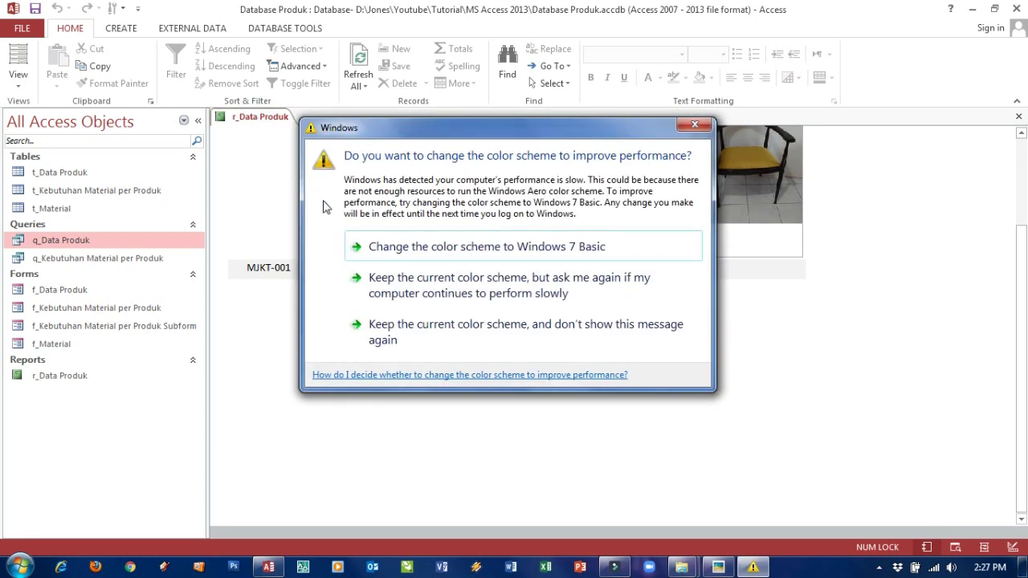
{"action": "right_click", "coordinate": [231, 121]}
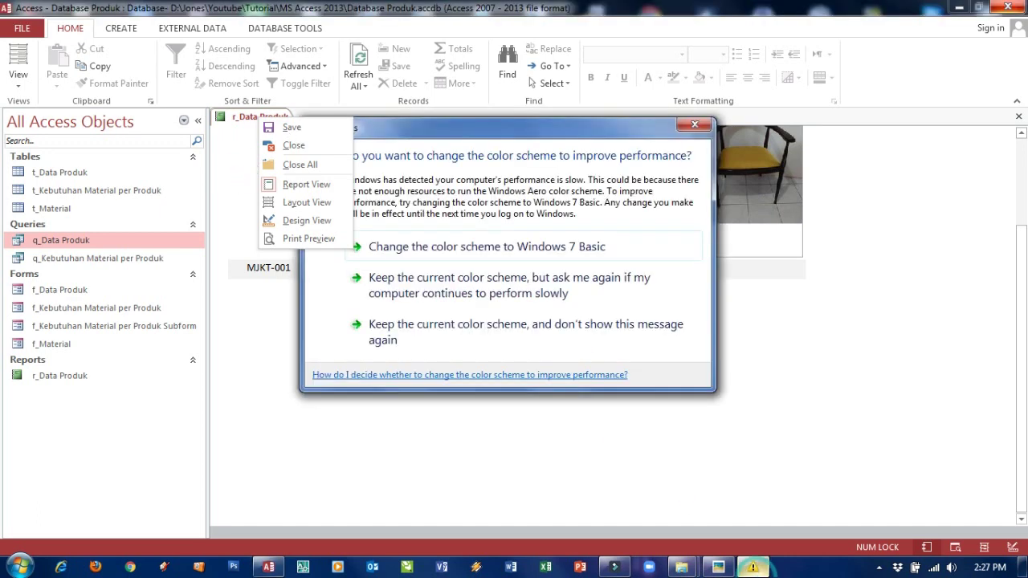
{"action": "left_click", "coordinate": [696, 129]}
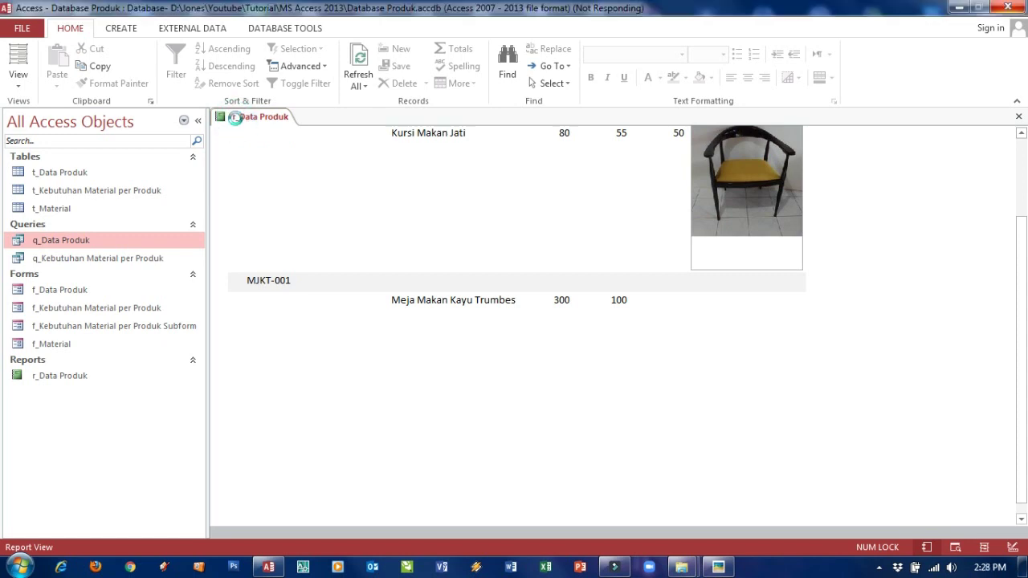
{"action": "right_click", "coordinate": [238, 121]}
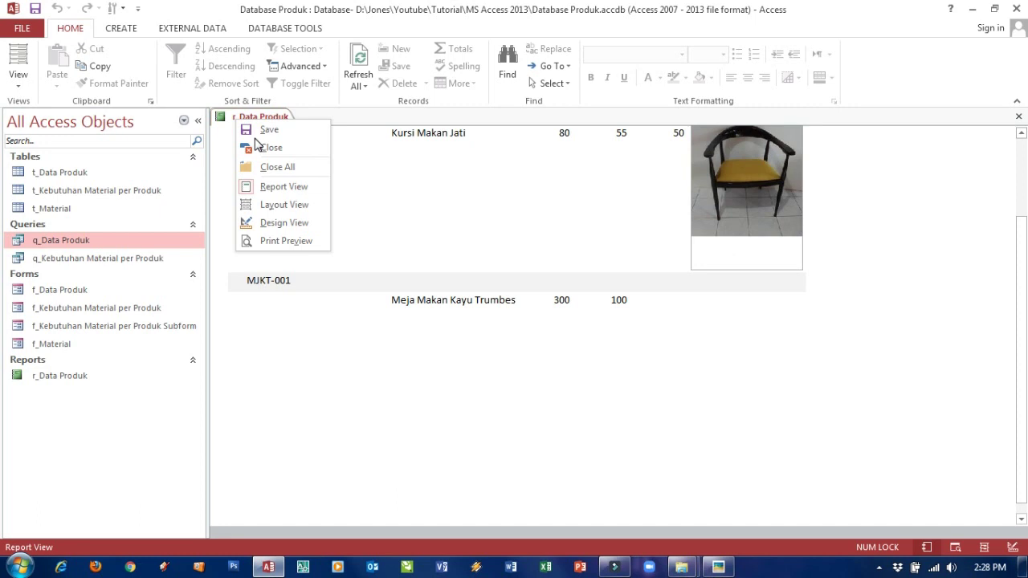
{"action": "left_click", "coordinate": [249, 131]}
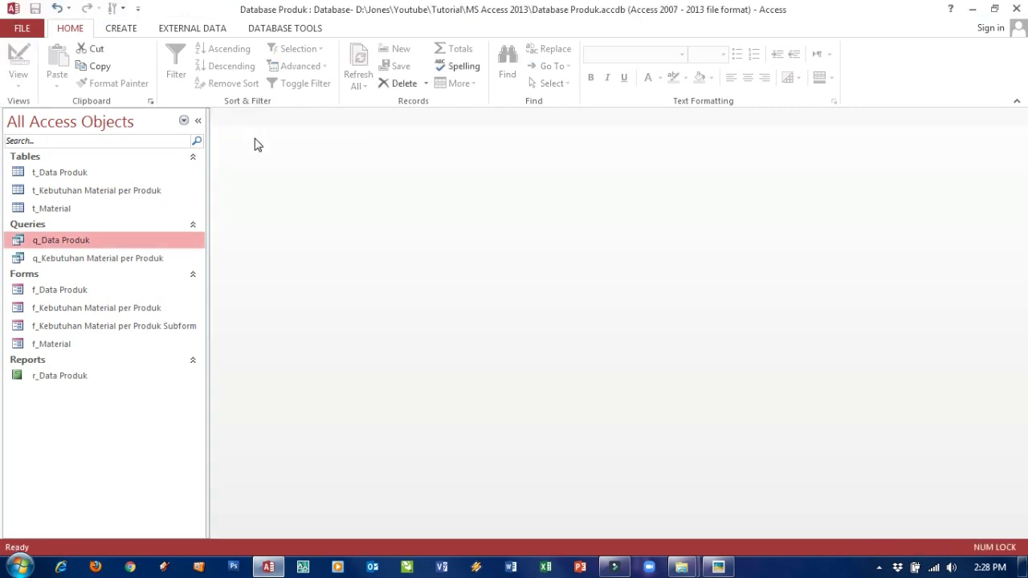
Start a wizard-built report with all fields from the query q_Kebutuhan Material per Produk
{"action": "left_click", "coordinate": [120, 30]}
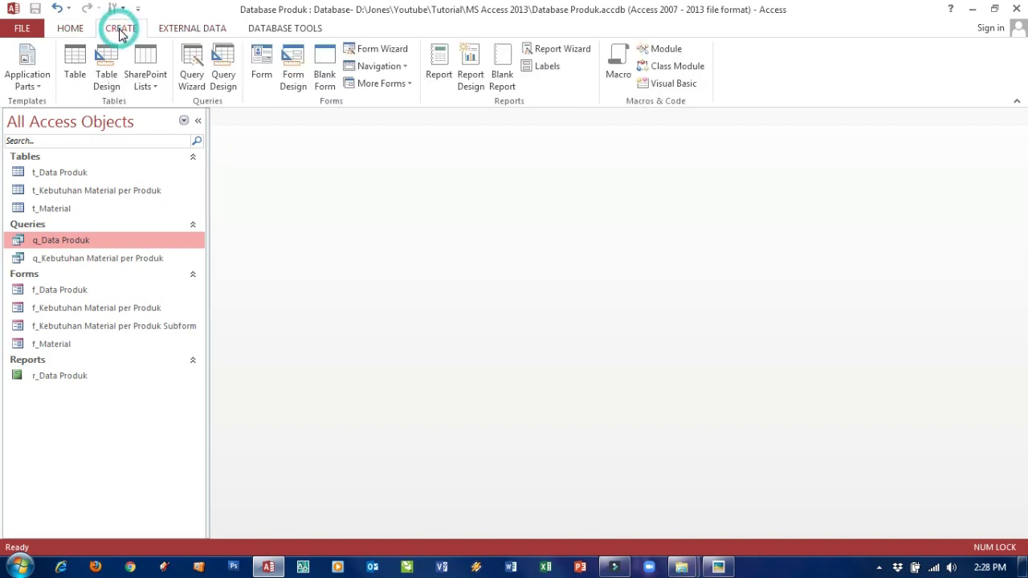
{"action": "left_click", "coordinate": [541, 53]}
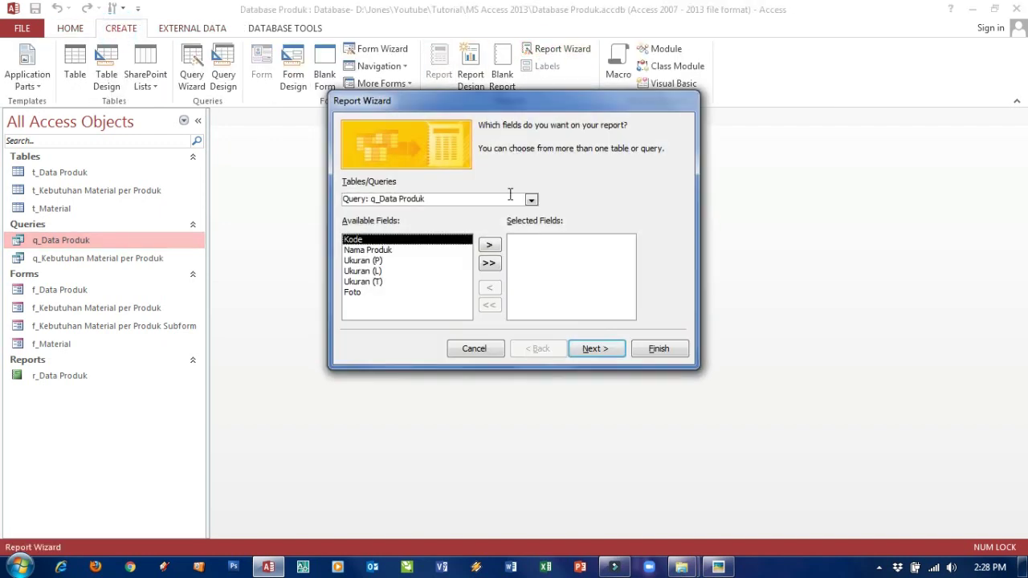
{"action": "left_click", "coordinate": [531, 199]}
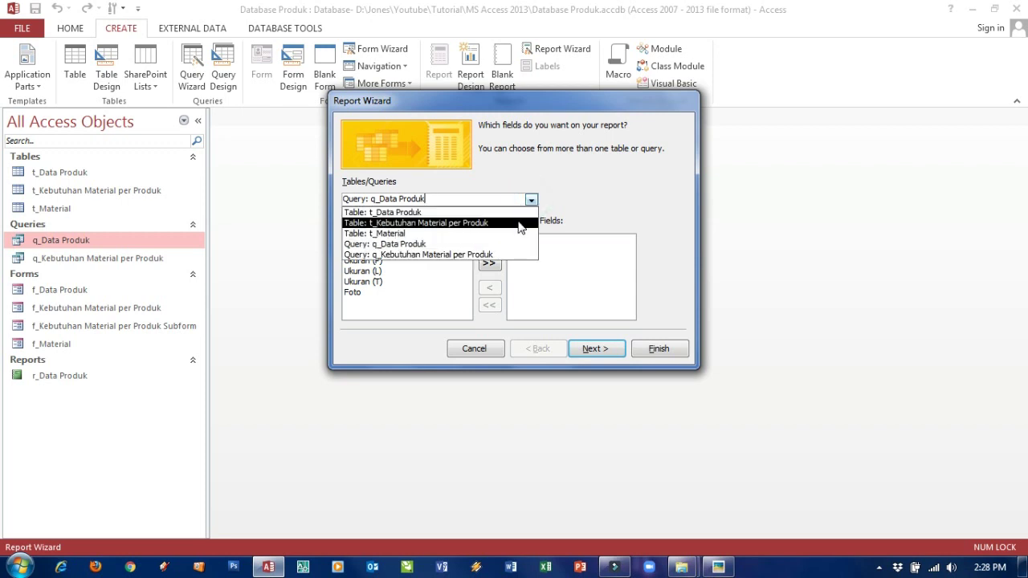
{"action": "left_click", "coordinate": [508, 255]}
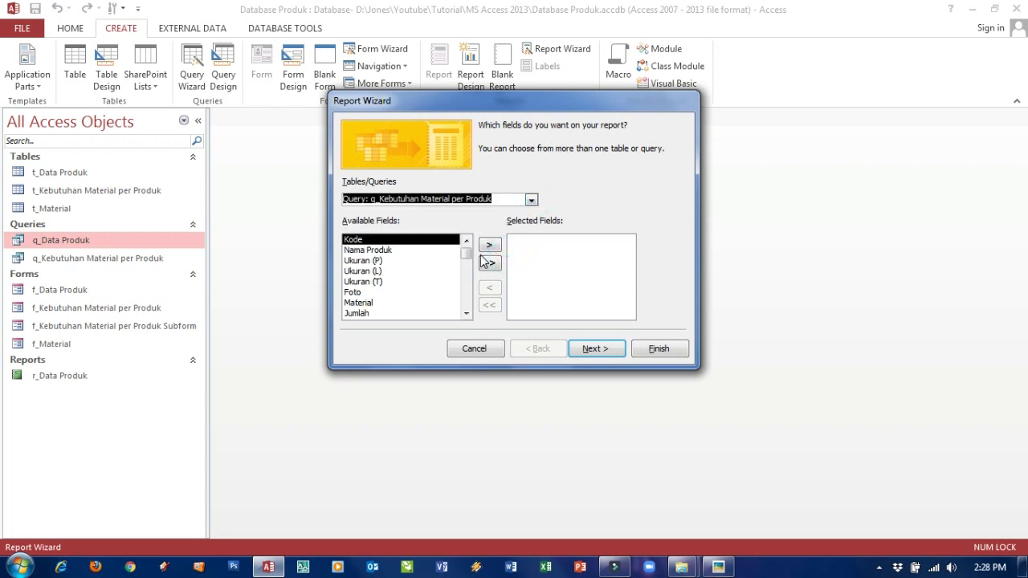
{"action": "left_click", "coordinate": [489, 263]}
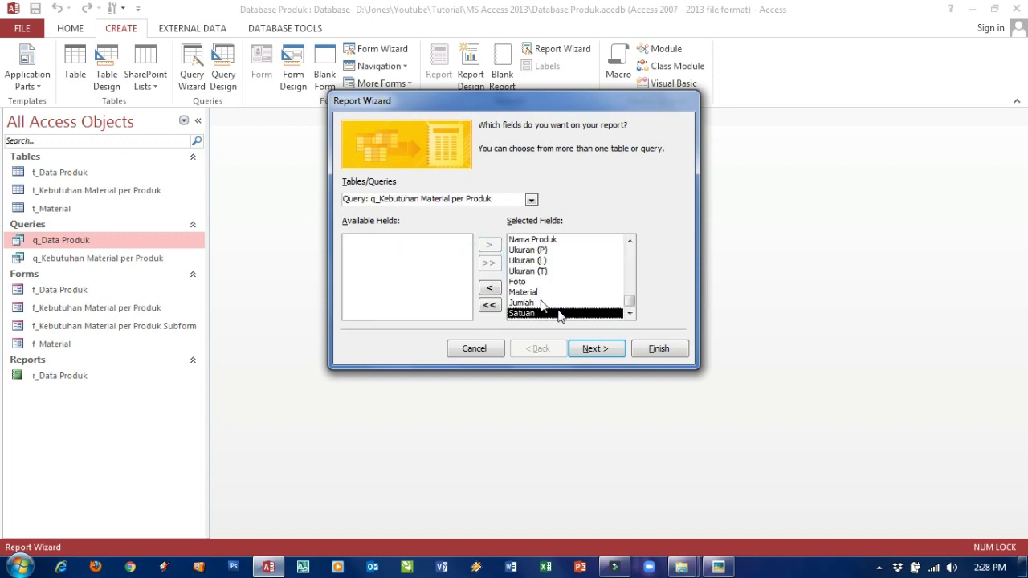
{"action": "left_click", "coordinate": [594, 348]}
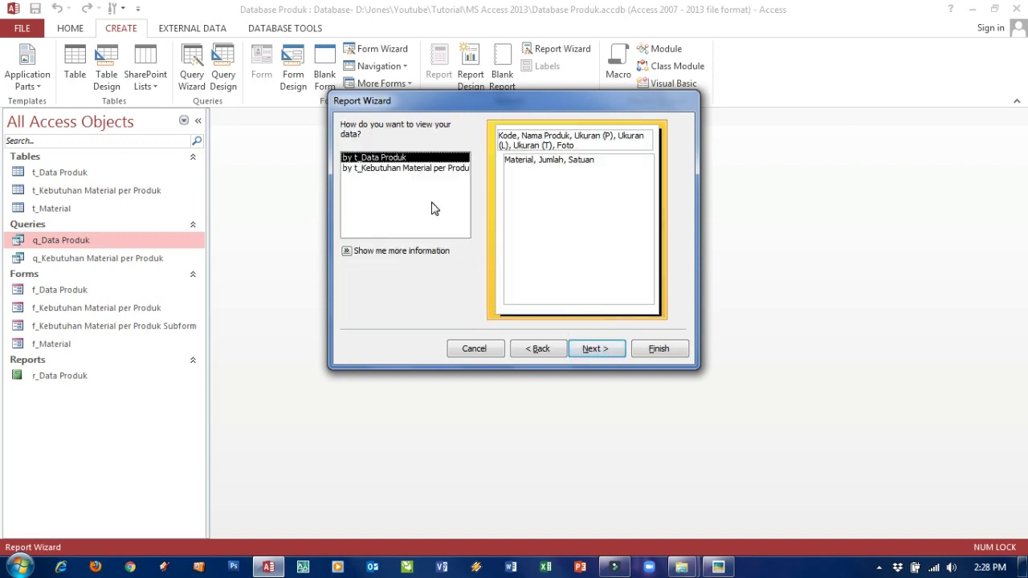
Keep the data viewed by t_Data Produk, group the report by Kode and sort the detail records by Material in ascending order
{"action": "left_click", "coordinate": [588, 351]}
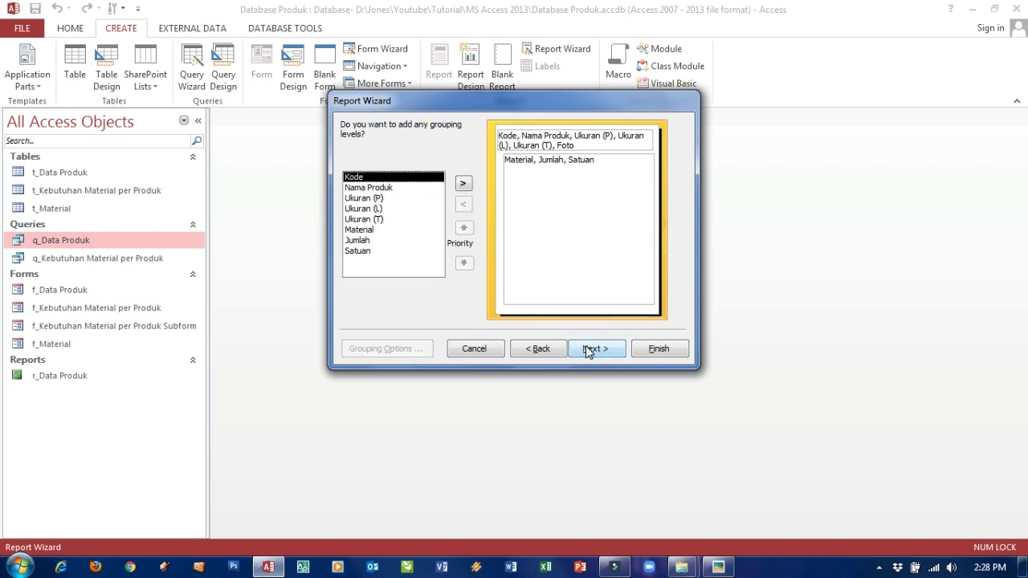
{"action": "left_click", "coordinate": [462, 185]}
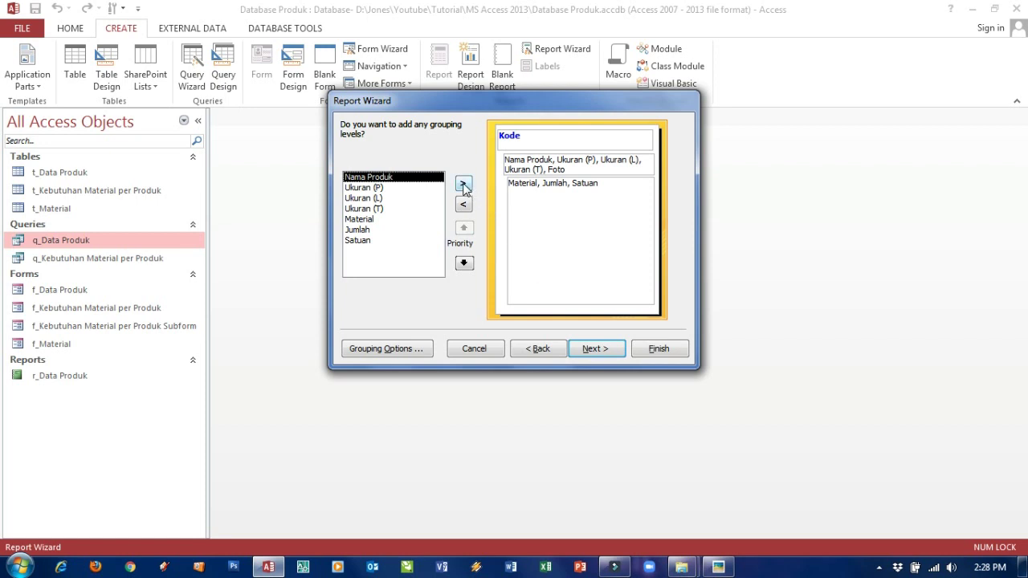
{"action": "left_click", "coordinate": [589, 351]}
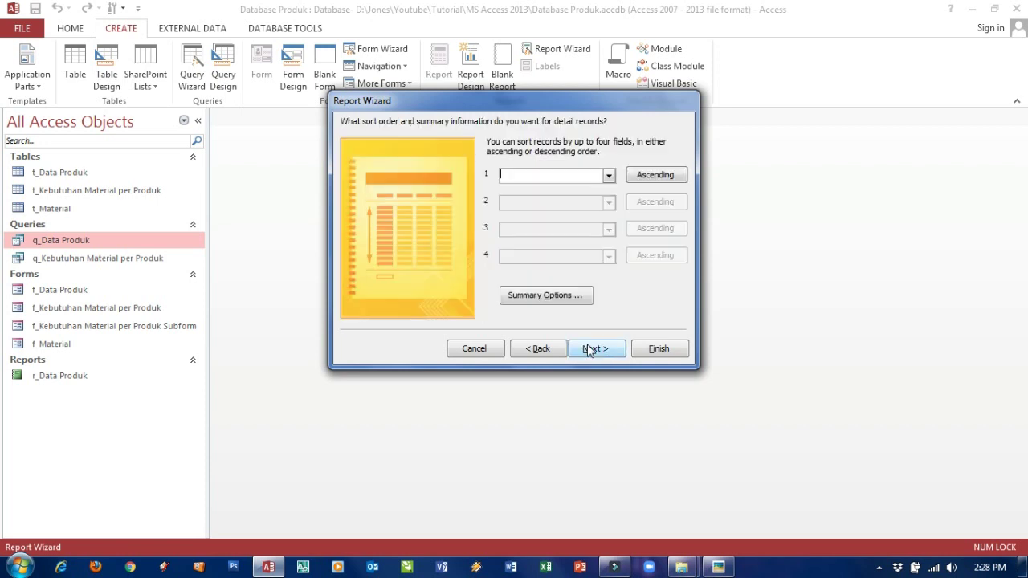
{"action": "left_click", "coordinate": [608, 175]}
{"action": "left_click", "coordinate": [592, 203]}
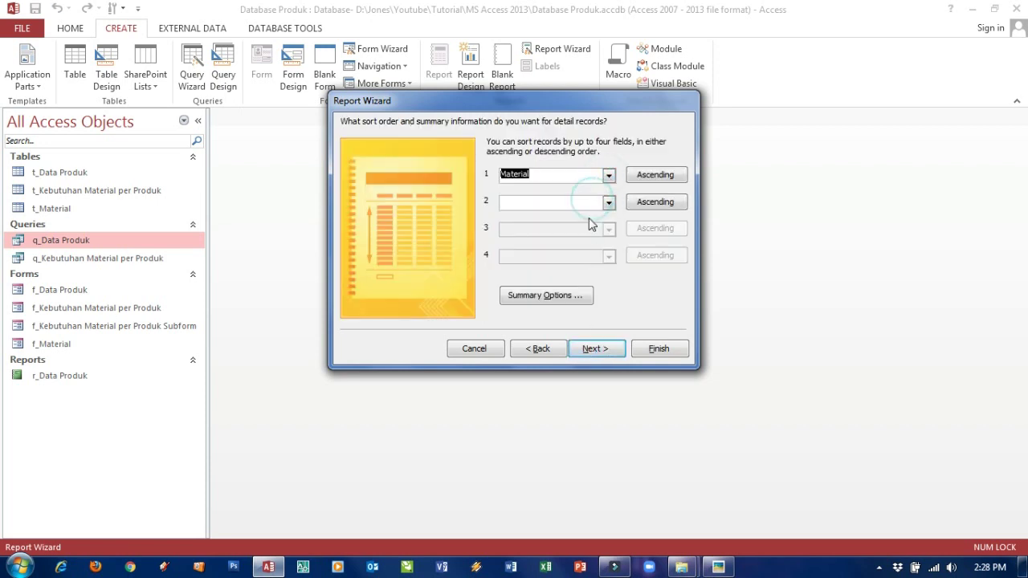
{"action": "left_click", "coordinate": [608, 349]}
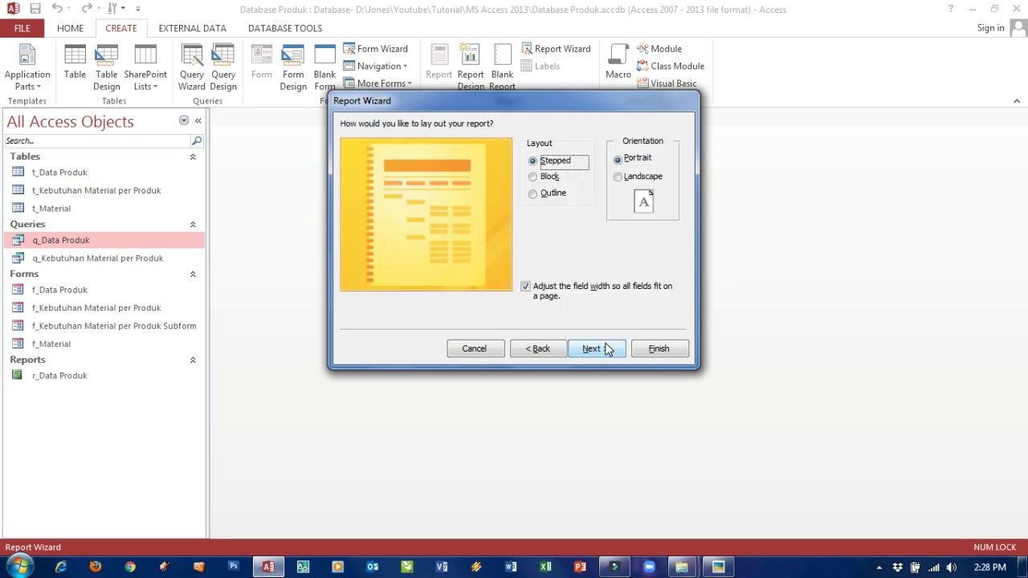
Choose the Block layout in portrait, title the report _Data Kebutuhan Material per Produk and finish the wizard with a preview
{"action": "left_click", "coordinate": [548, 176]}
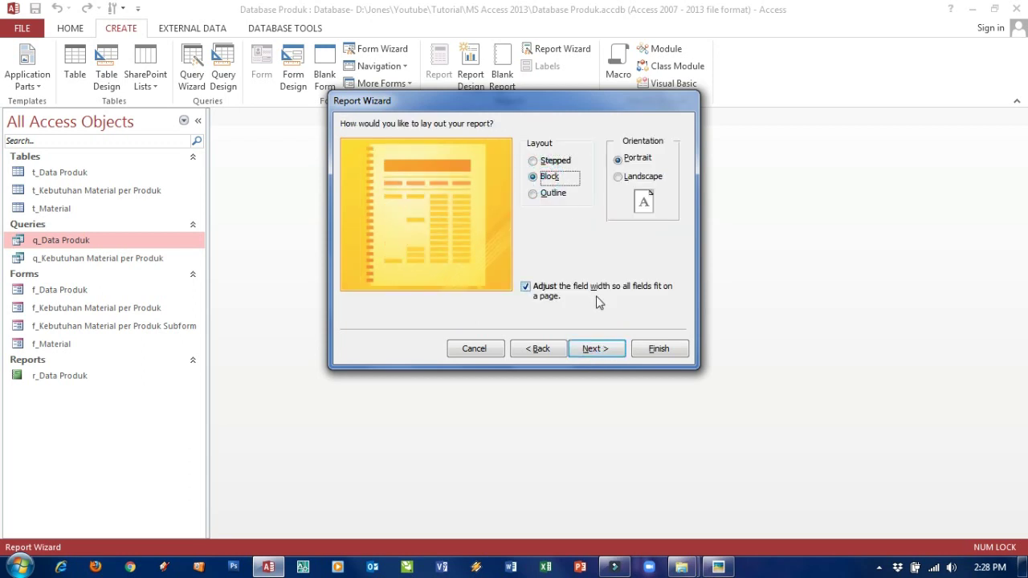
{"action": "left_click", "coordinate": [616, 347]}
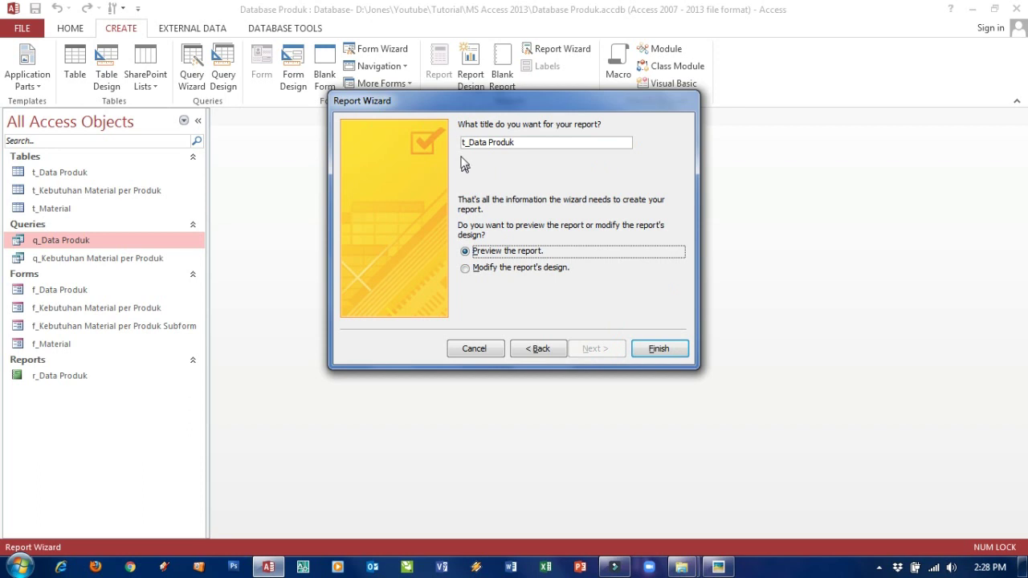
{"action": "left_click", "coordinate": [469, 146]}
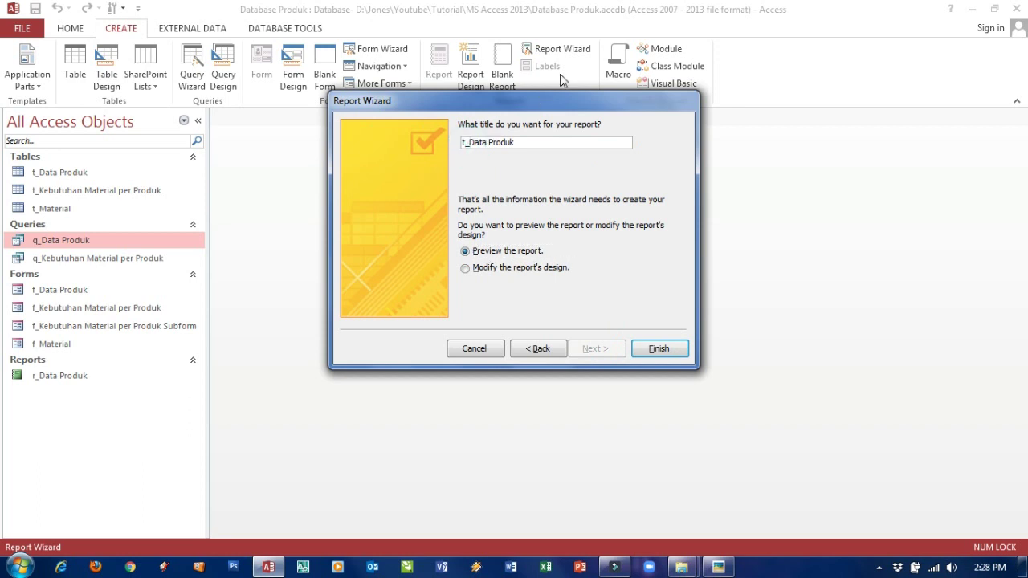
{"action": "key", "text": "BackSpace"}
{"action": "key", "text": "Right"}
{"action": "key", "text": "Right"}
{"action": "key", "text": "Right"}
{"action": "key", "text": "Right"}
{"action": "type", "text": "Ken"}
{"action": "key", "text": "BackSpace"}
{"action": "type", "text": "butuha"}
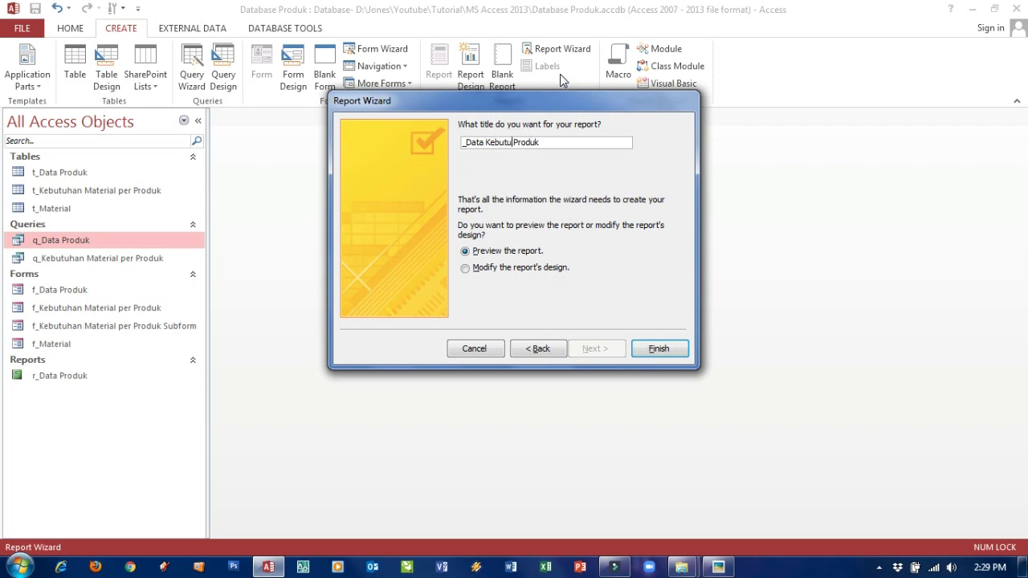
{"action": "type", "text": "n Material per"}
{"action": "left_click", "coordinate": [659, 351]}
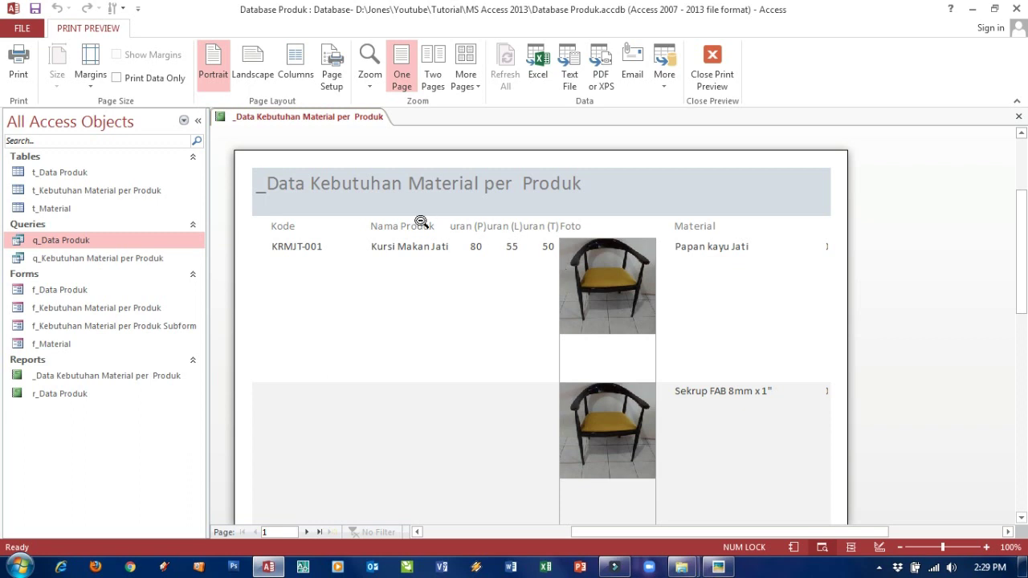
Open the _Data Kebutuhan Material per Produk report in Design View and close the property sheet
{"action": "scroll", "coordinate": [421, 222], "scroll_direction": "down", "scroll_amount": 3}
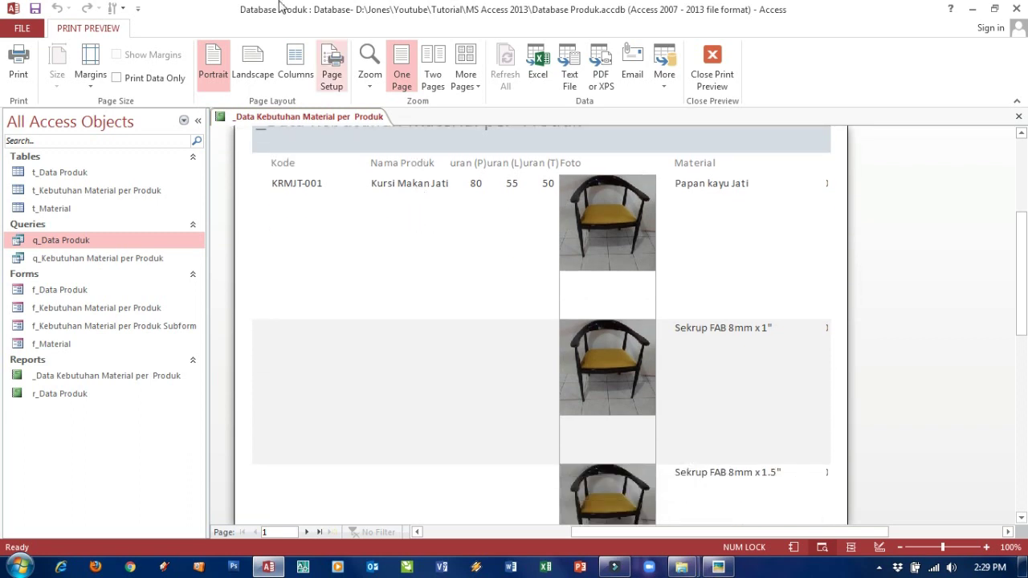
{"action": "right_click", "coordinate": [344, 119]}
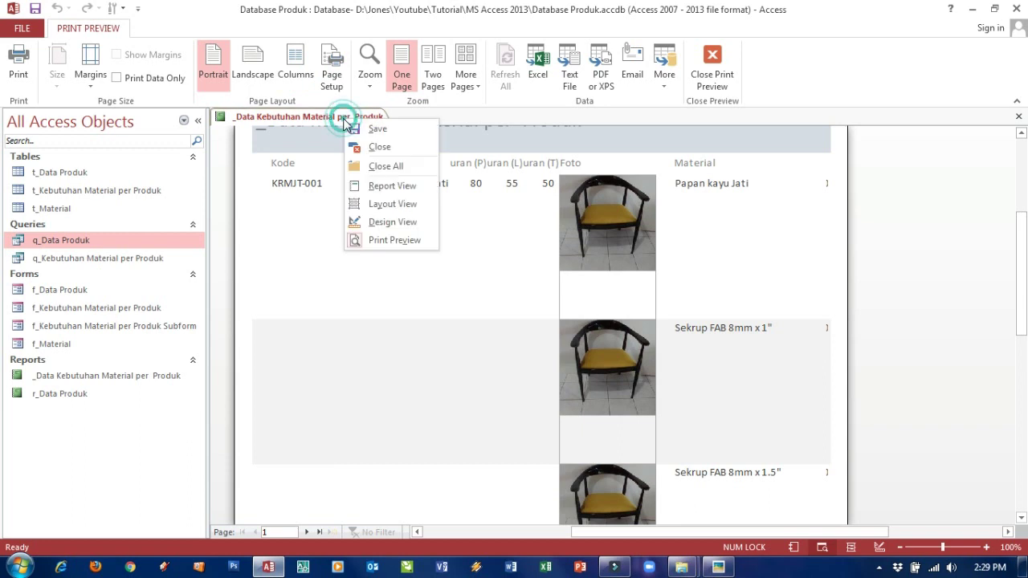
{"action": "left_click", "coordinate": [391, 221]}
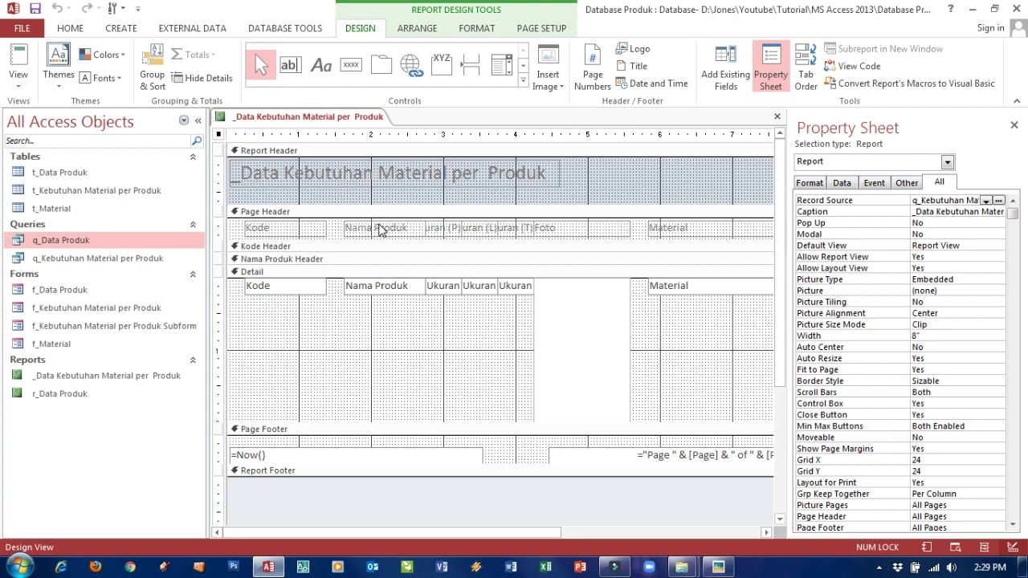
{"action": "left_click", "coordinate": [1013, 125]}
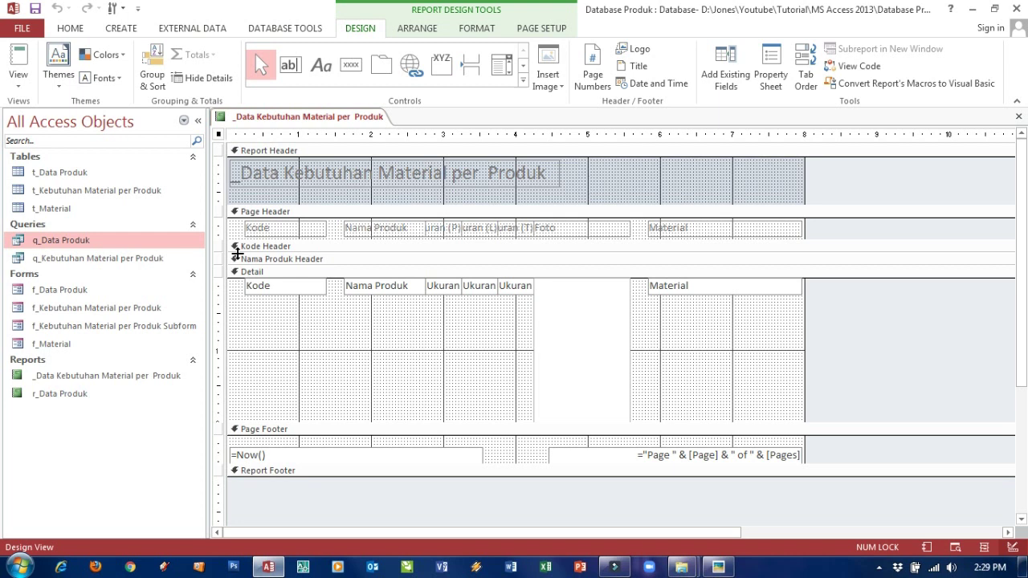
Enlarge the Kode Header section and move the Kode, Nama Produk, three Ukuran and Foto controls from Detail into it
{"action": "left_click_drag", "start_coordinate": [238, 248], "coordinate": [238, 295]}
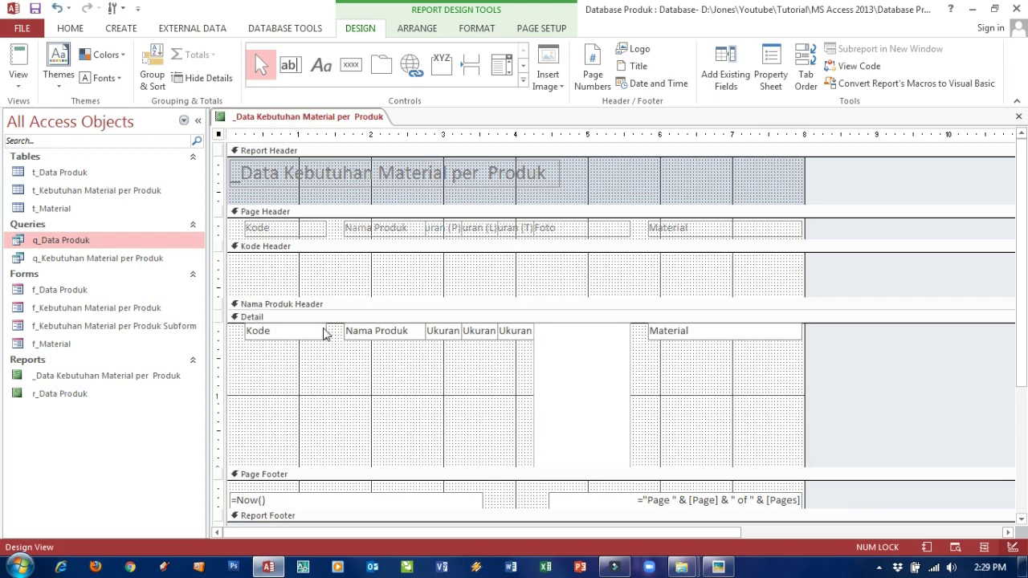
{"action": "left_click", "coordinate": [265, 340]}
{"action": "left_click_drag", "start_coordinate": [265, 341], "coordinate": [411, 354]}
{"action": "key", "text": "Escape"}
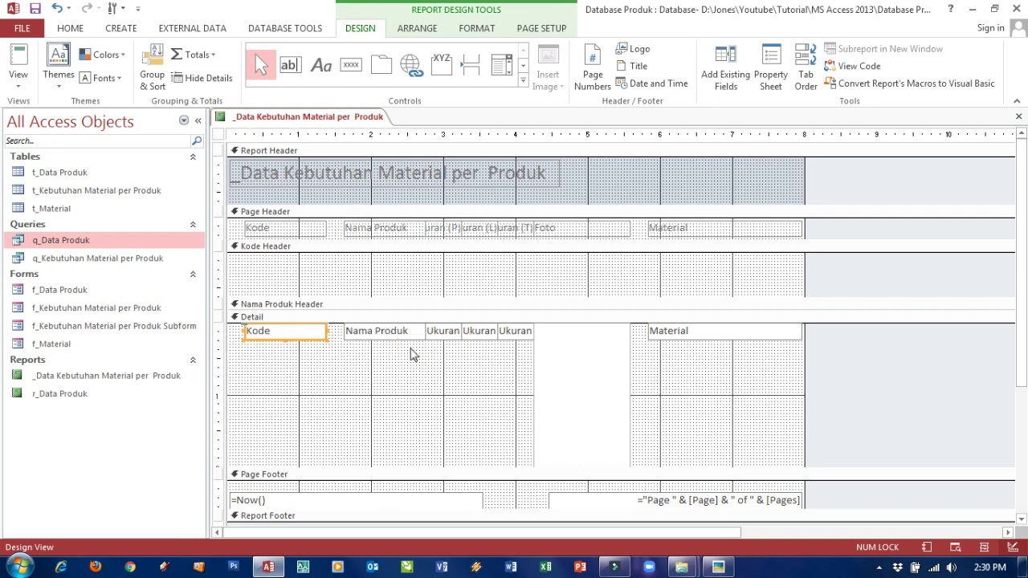
{"action": "left_click", "coordinate": [230, 332]}
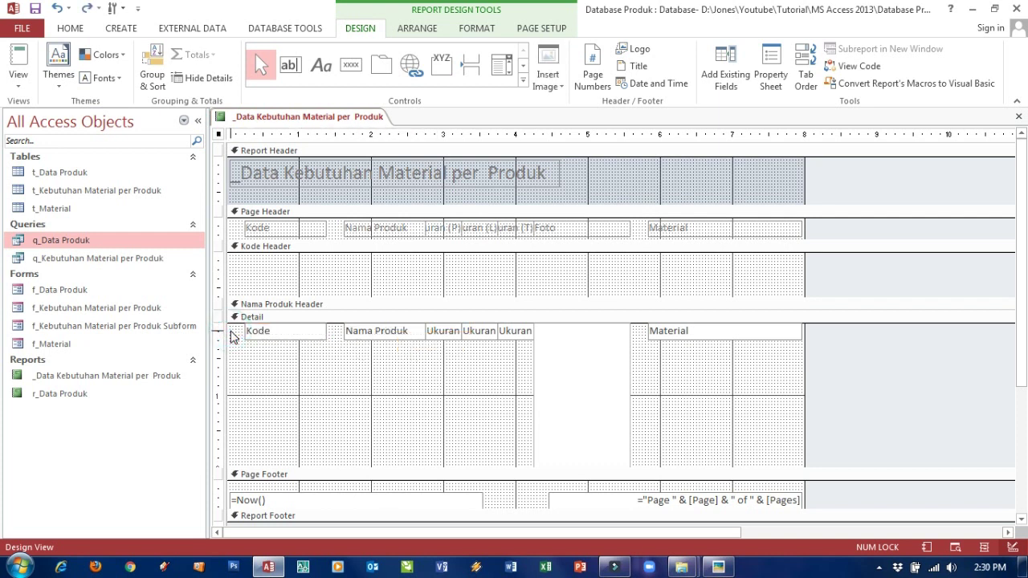
{"action": "left_click_drag", "start_coordinate": [230, 336], "coordinate": [594, 472]}
{"action": "left_click_drag", "start_coordinate": [565, 366], "coordinate": [568, 313]}
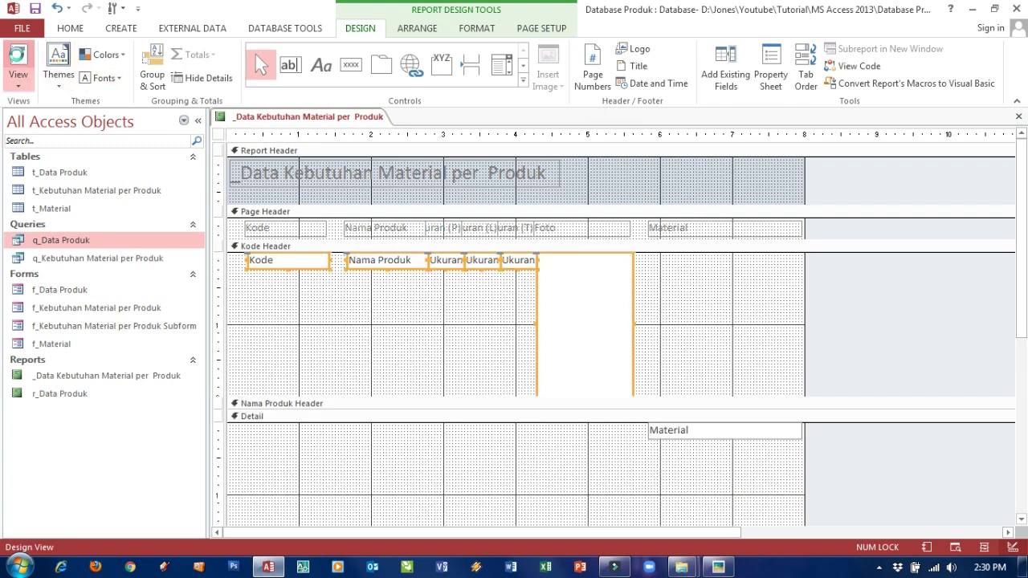
Show the report in Report View and examine the product header, material rows and the spacing between them
{"action": "left_click", "coordinate": [18, 59]}
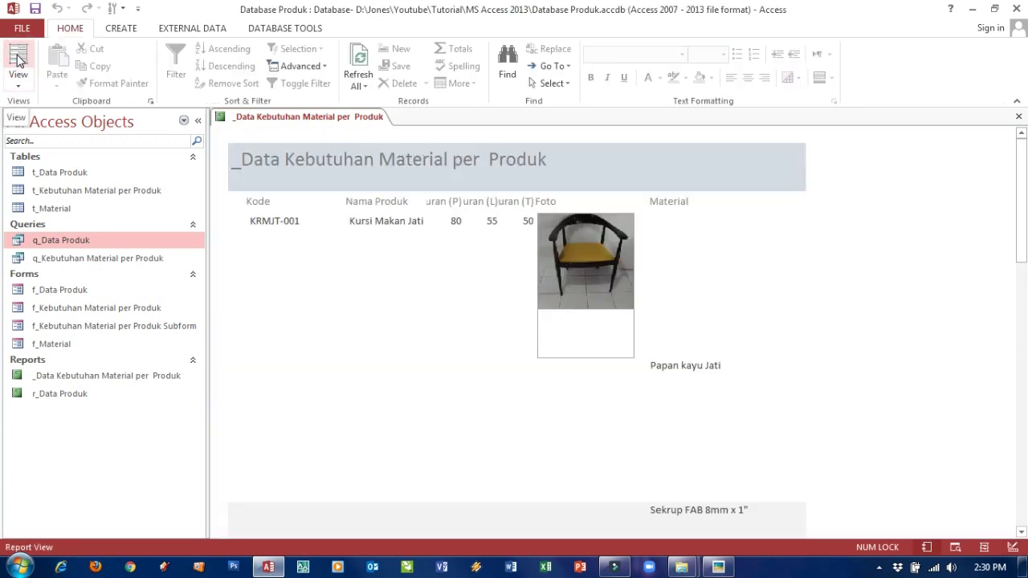
{"action": "scroll", "coordinate": [530, 339], "scroll_direction": "down", "scroll_amount": 3}
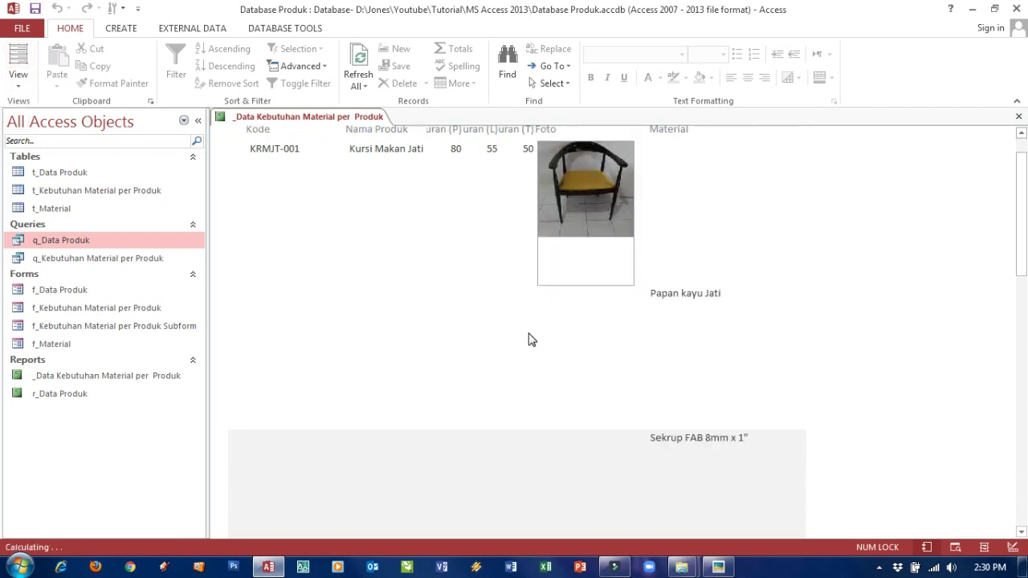
{"action": "scroll", "coordinate": [530, 340], "scroll_direction": "down", "scroll_amount": 2}
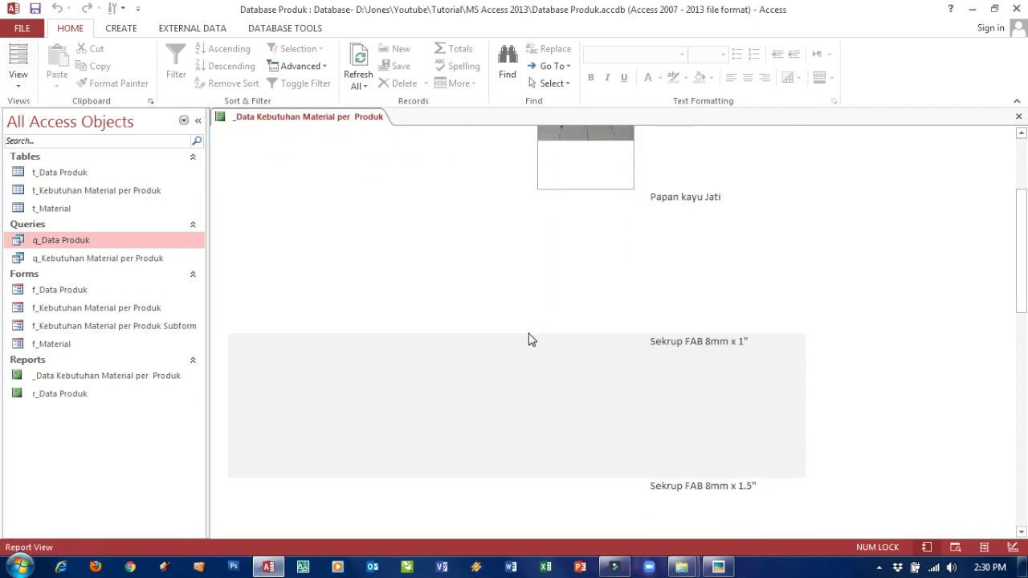
{"action": "scroll", "coordinate": [529, 340], "scroll_direction": "down", "scroll_amount": 3}
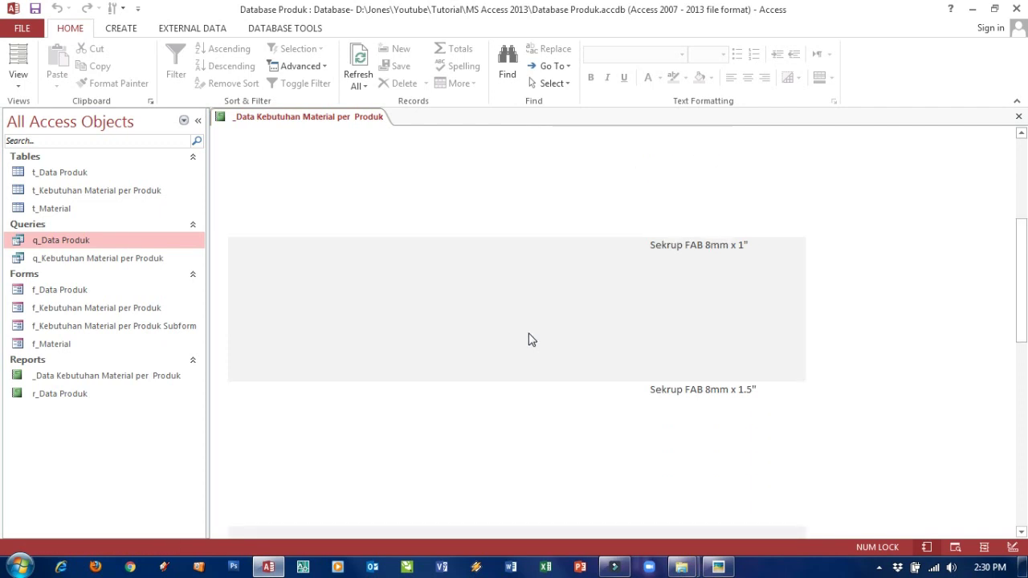
{"action": "scroll", "coordinate": [530, 339], "scroll_direction": "down", "scroll_amount": 1}
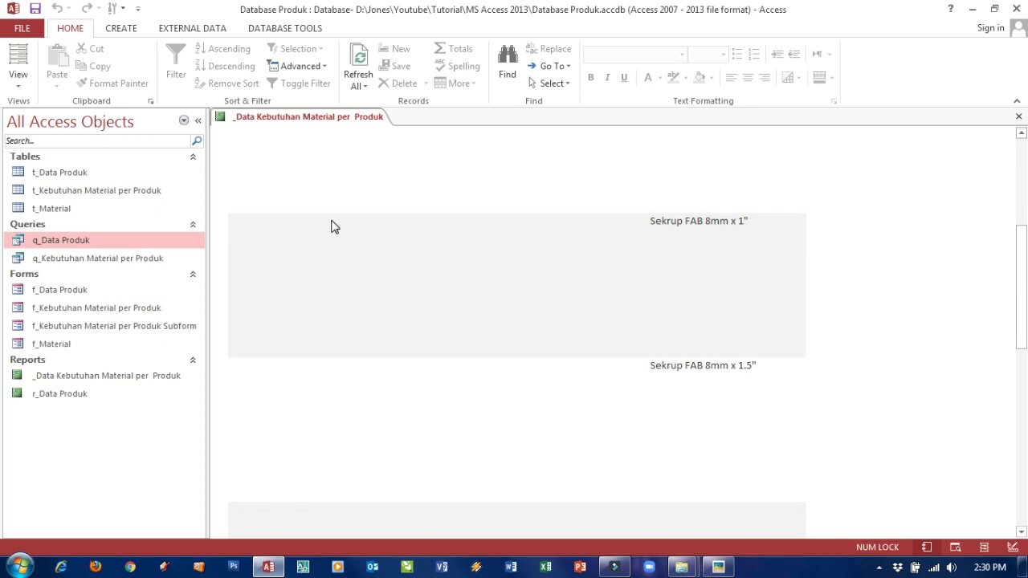
{"action": "scroll", "coordinate": [335, 228], "scroll_direction": "up", "scroll_amount": 1}
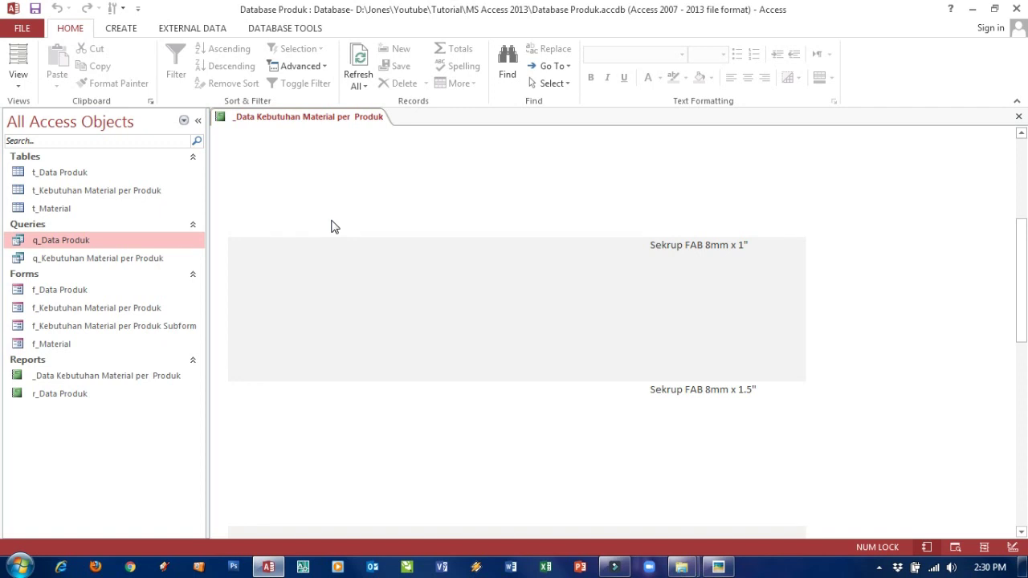
Review the material rows in the report once more and return it to Design View
{"action": "scroll", "coordinate": [335, 228], "scroll_direction": "up", "scroll_amount": 10}
{"action": "scroll", "coordinate": [334, 227], "scroll_direction": "down", "scroll_amount": 5}
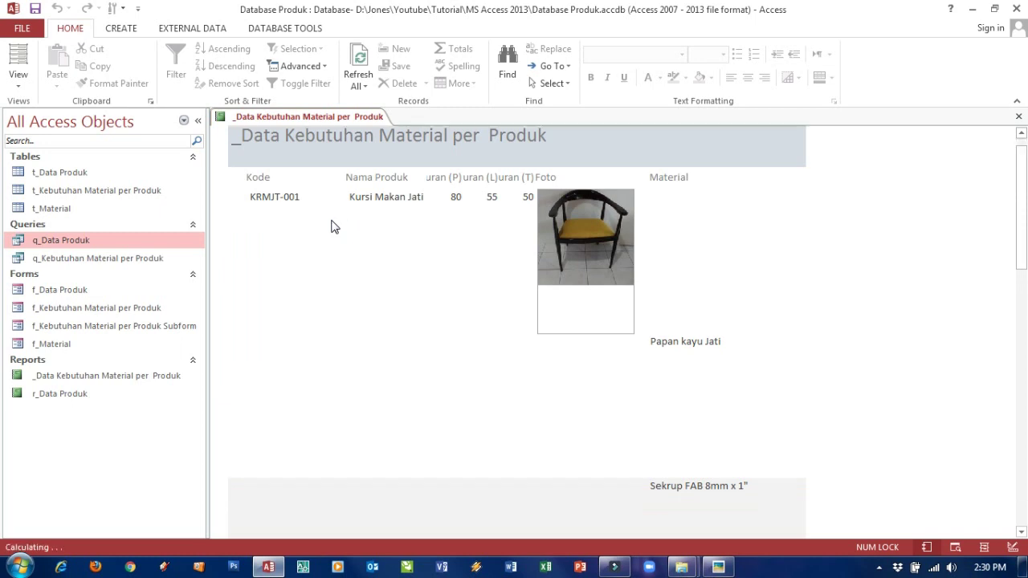
{"action": "scroll", "coordinate": [335, 227], "scroll_direction": "down", "scroll_amount": 6}
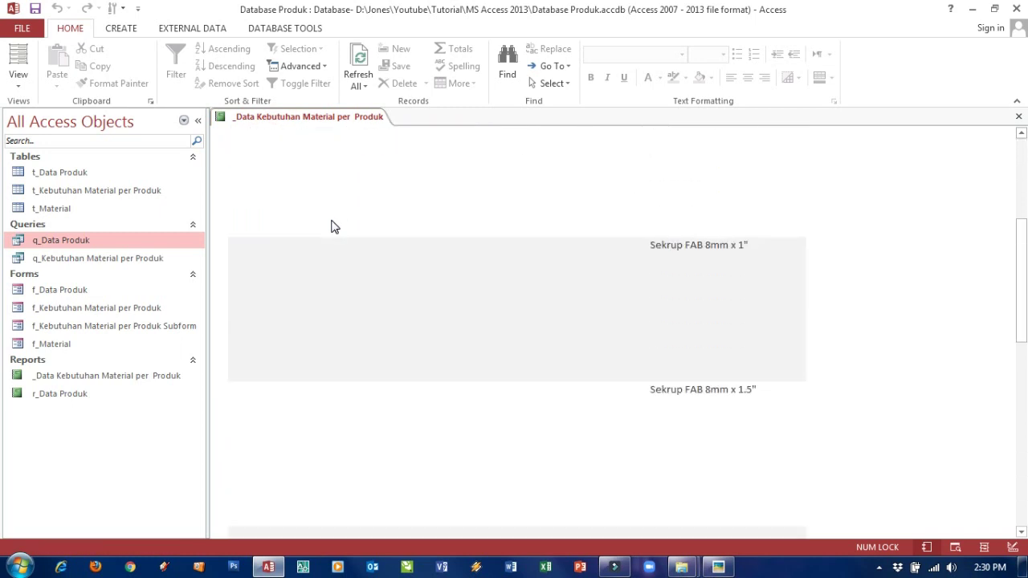
{"action": "right_click", "coordinate": [313, 118]}
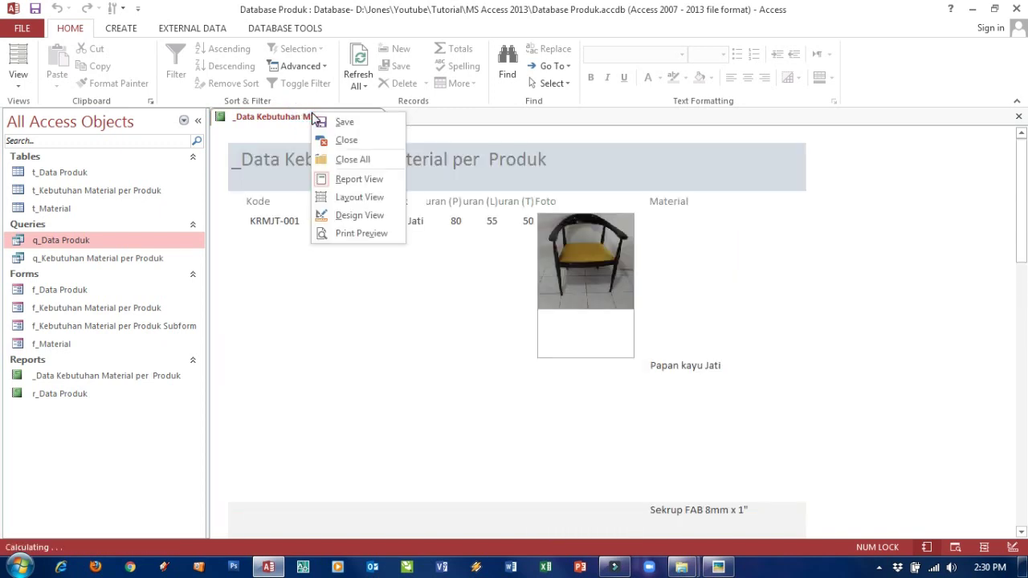
{"action": "left_click", "coordinate": [331, 214]}
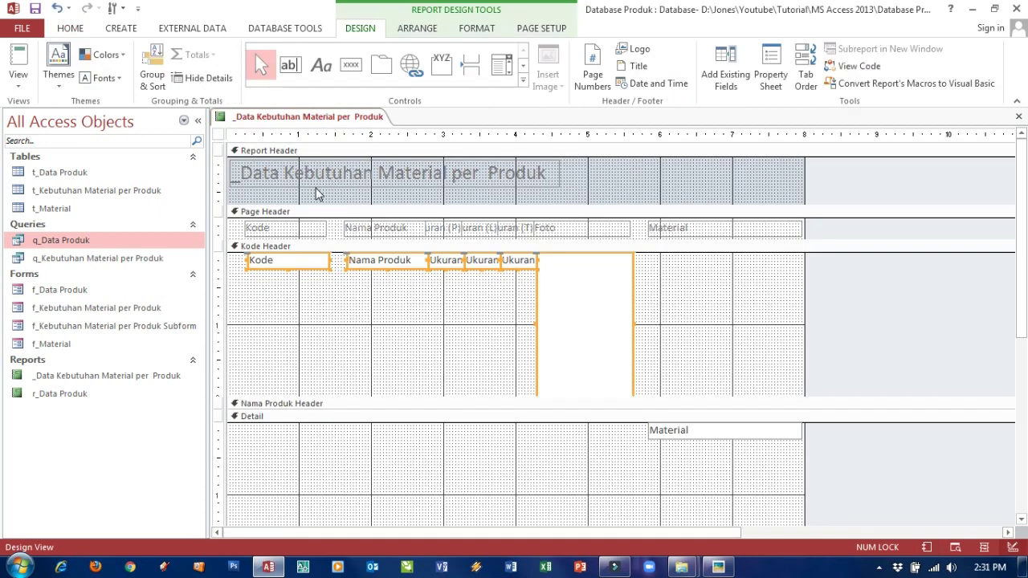
Close the _Data Kebutuhan Material per Produk report without saving its design changes and permanently delete it
{"action": "left_click", "coordinate": [129, 375]}
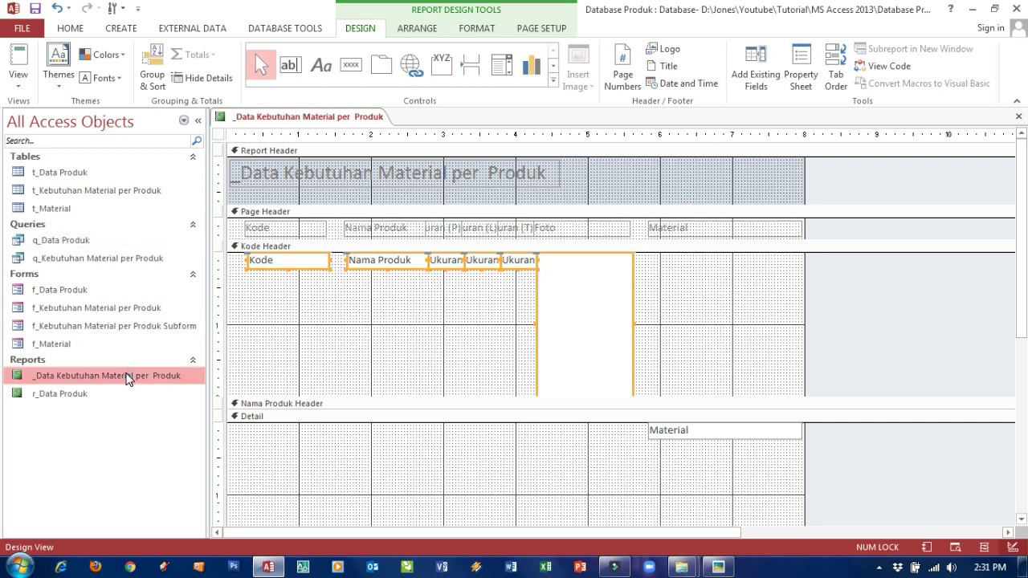
{"action": "right_click", "coordinate": [269, 119]}
{"action": "left_click", "coordinate": [283, 142]}
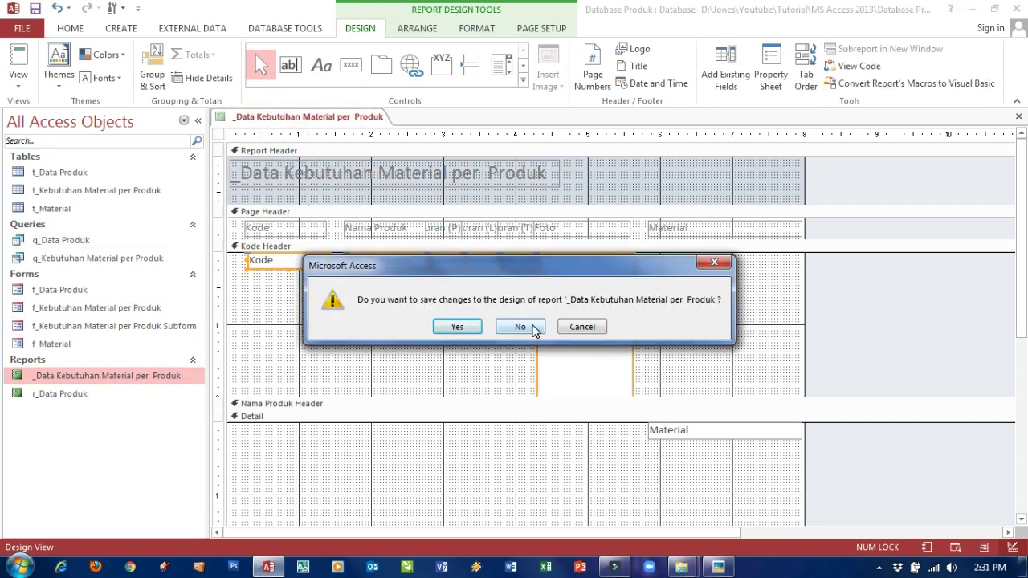
{"action": "left_click", "coordinate": [535, 330]}
{"action": "key", "text": "Delete"}
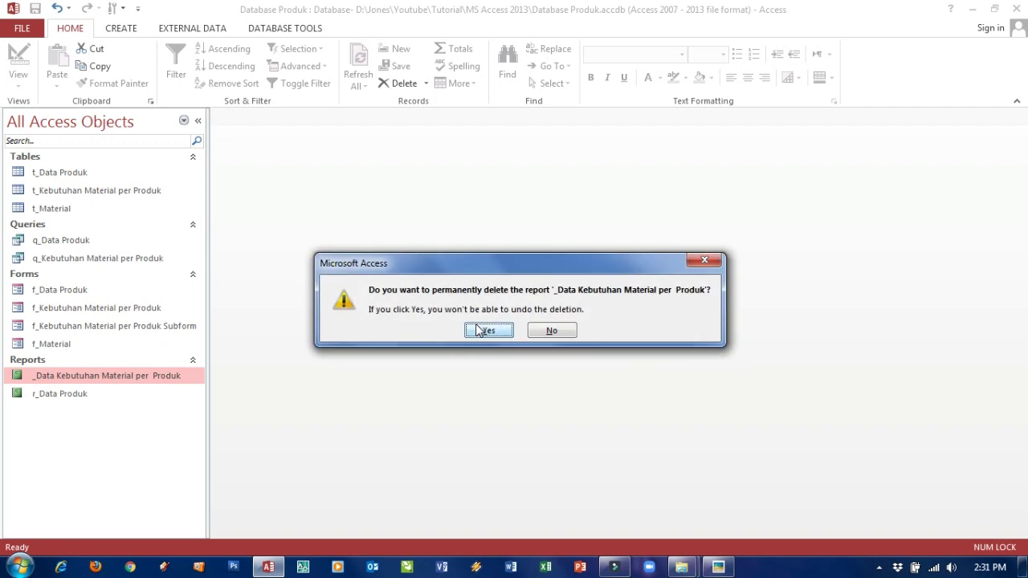
{"action": "left_click", "coordinate": [479, 331]}
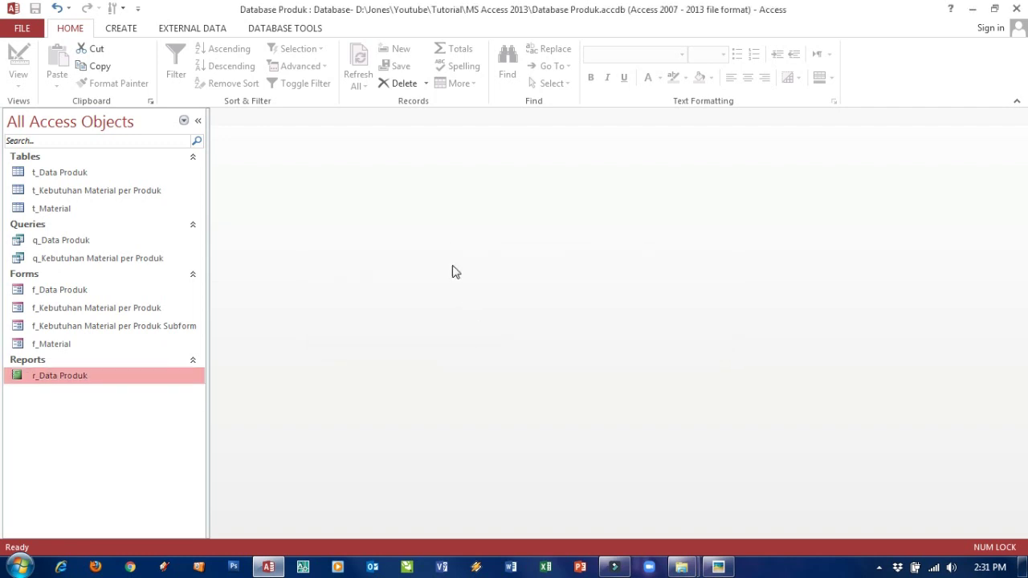
Start a new report with the Report Wizard, using all fields of the q_Kebutuhan Material per Produk query
{"action": "left_click", "coordinate": [122, 30]}
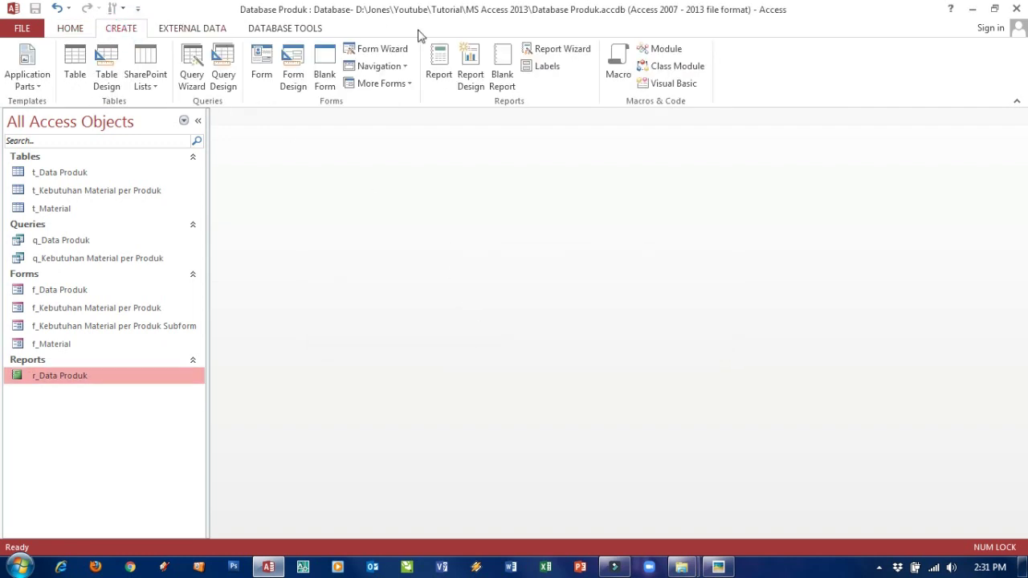
{"action": "left_click", "coordinate": [542, 51]}
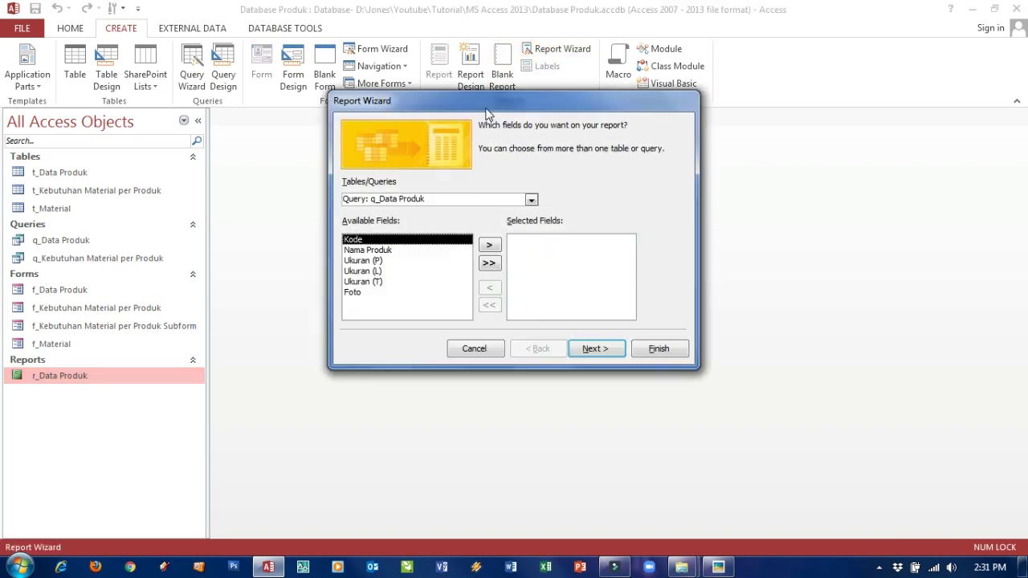
{"action": "left_click", "coordinate": [532, 203]}
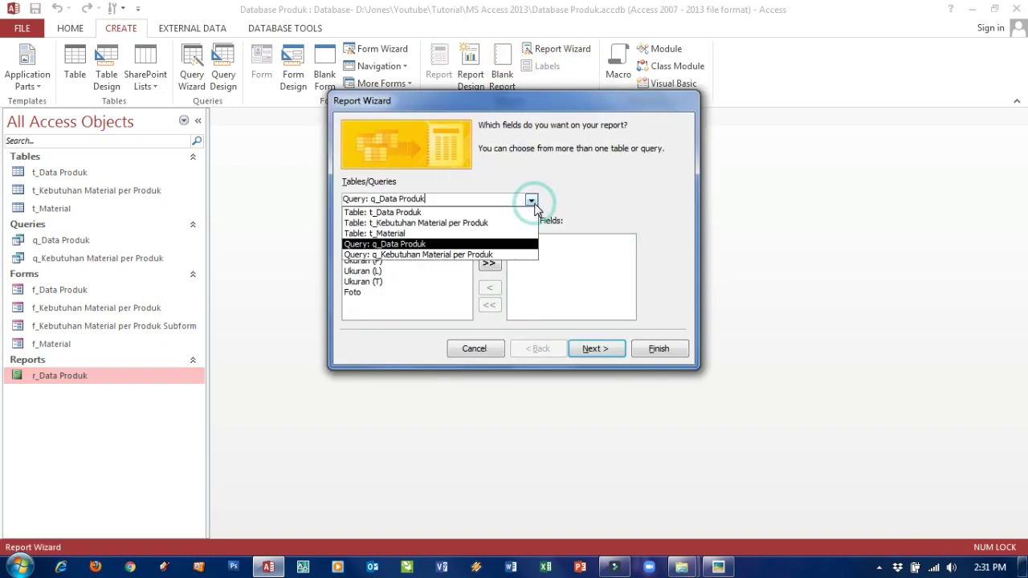
{"action": "left_click", "coordinate": [498, 254]}
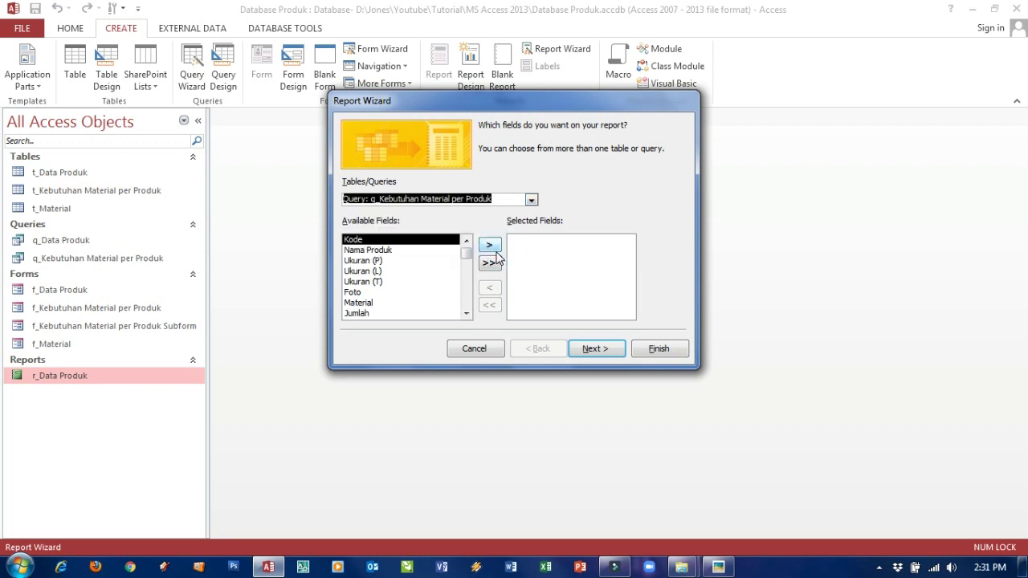
{"action": "left_click", "coordinate": [485, 265]}
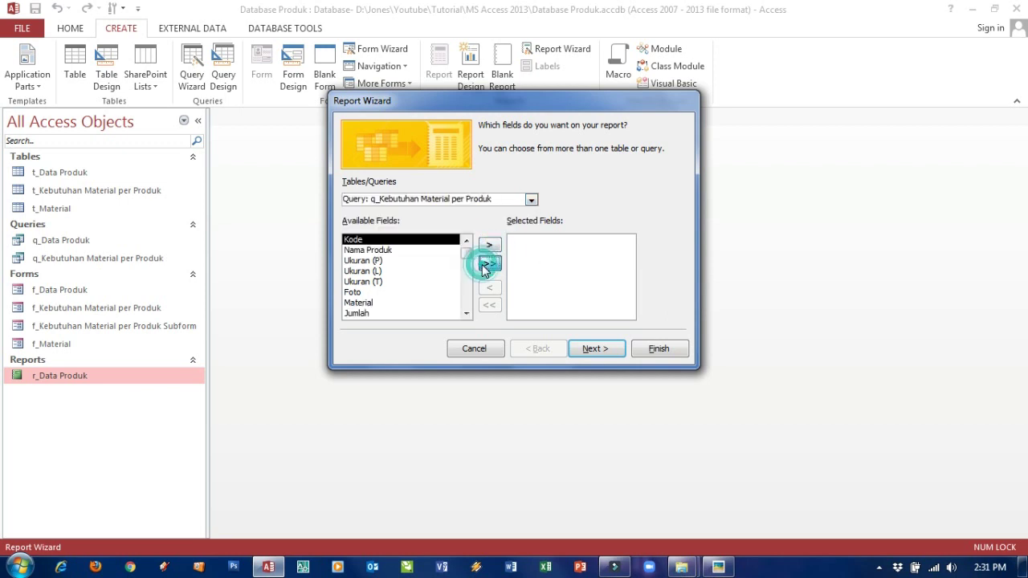
{"action": "left_click", "coordinate": [586, 351]}
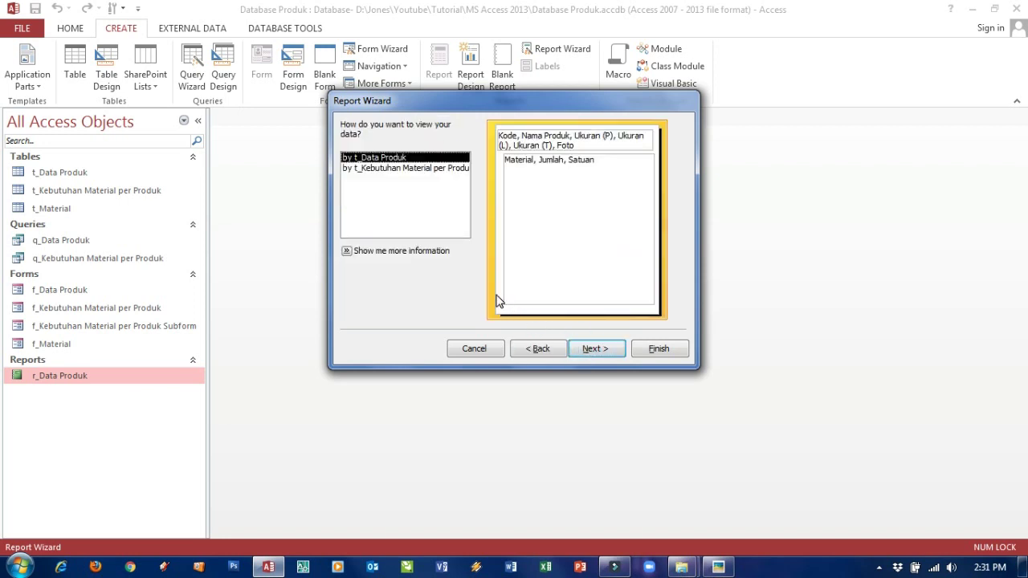
Keep the data viewed by t_Data Produk and add Kode and Nama Produk as grouping levels
{"action": "left_click", "coordinate": [594, 348]}
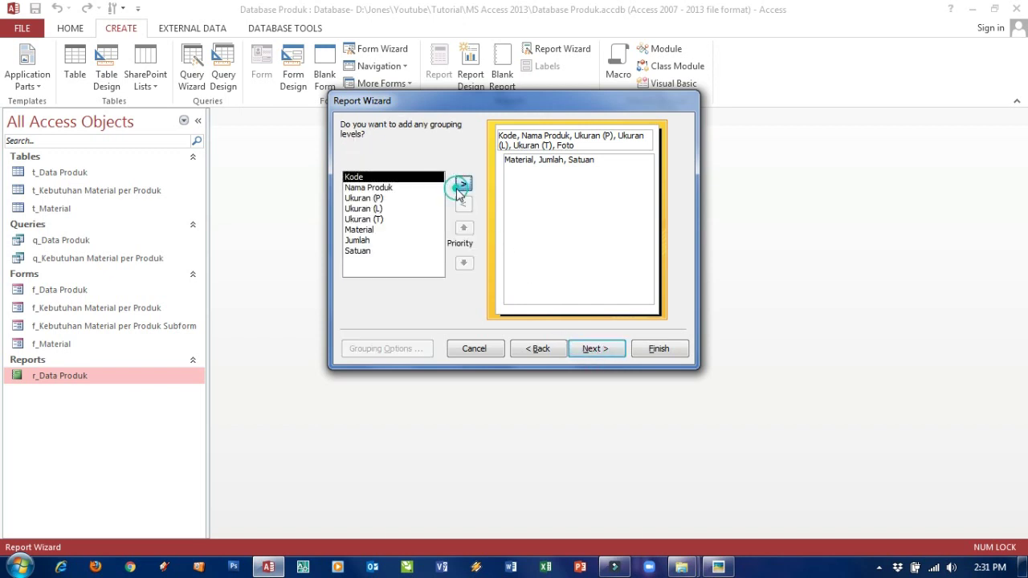
{"action": "left_click", "coordinate": [462, 184]}
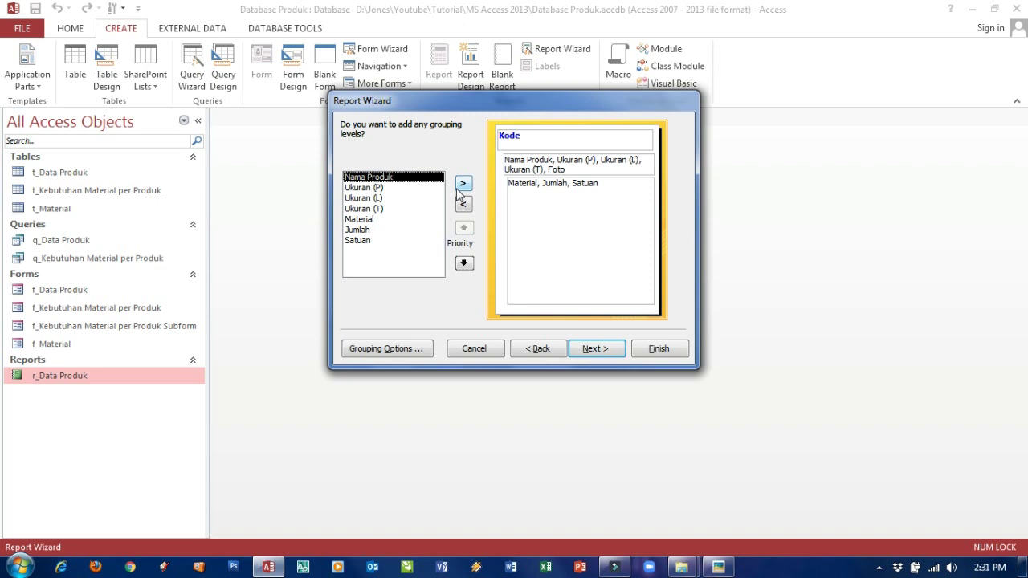
{"action": "left_click", "coordinate": [457, 190]}
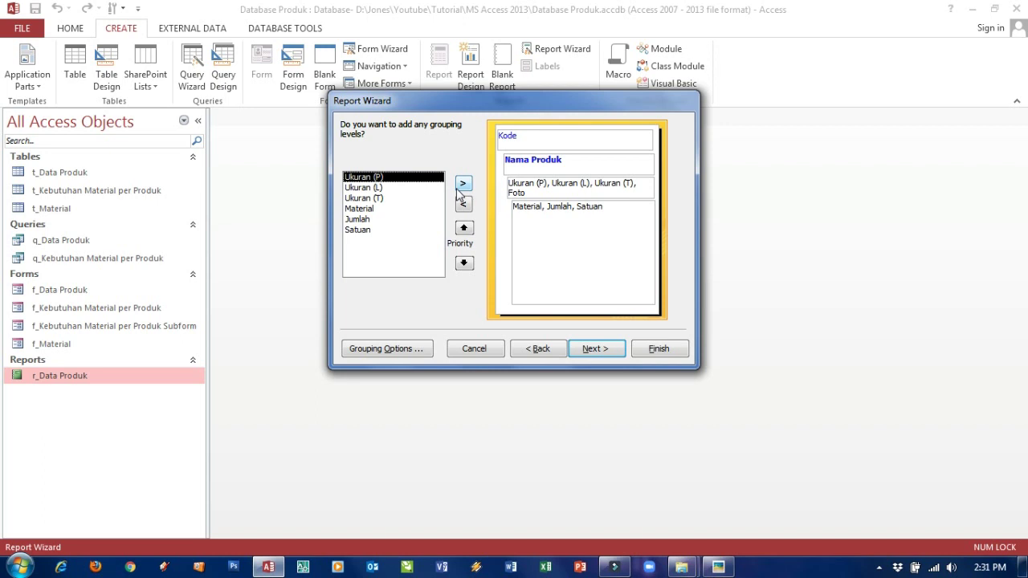
{"action": "left_click", "coordinate": [591, 348]}
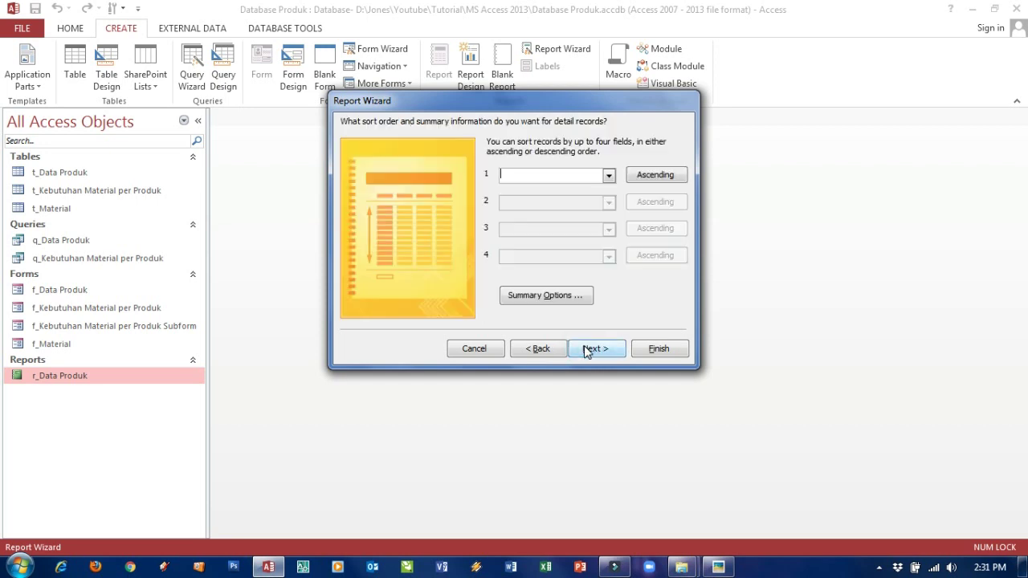
Choose a first sort field for the detail records and set a Stepped layout in landscape orientation
{"action": "left_click", "coordinate": [608, 175]}
{"action": "left_click", "coordinate": [599, 200]}
{"action": "left_click", "coordinate": [608, 351]}
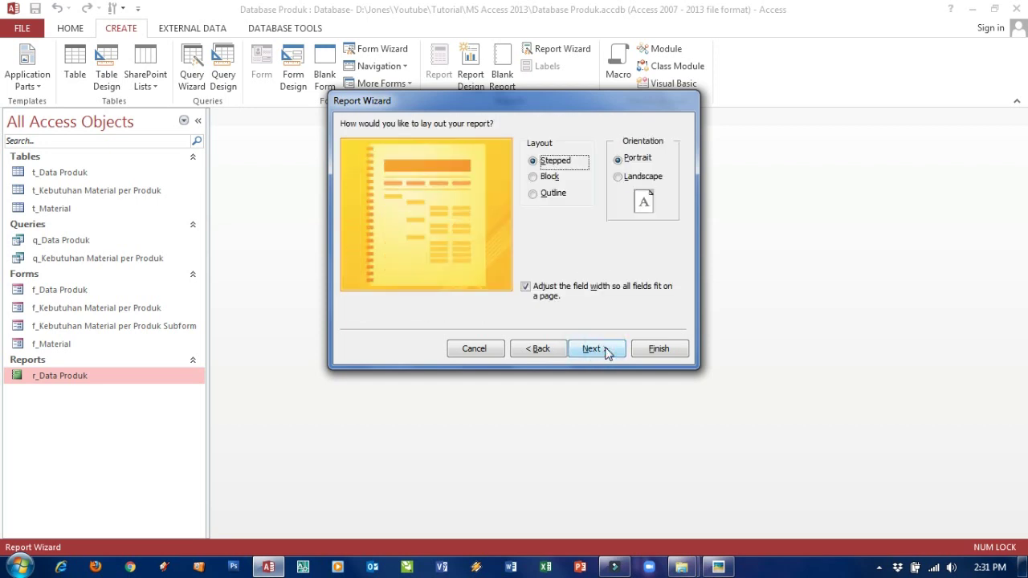
{"action": "left_click", "coordinate": [620, 177]}
{"action": "left_click", "coordinate": [595, 349]}
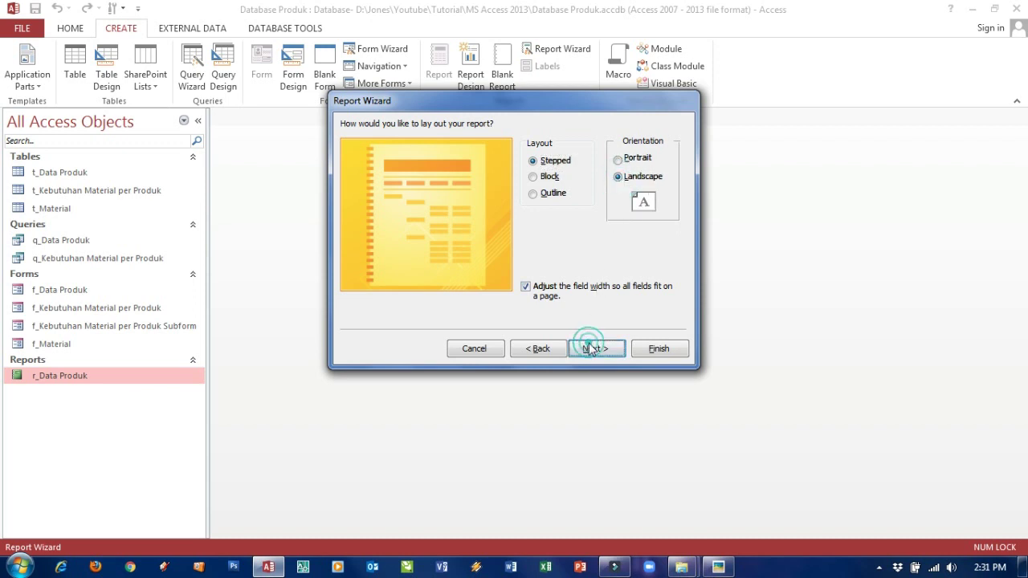
Title the report r_Data Kebutuhan Material per Produk and finish the wizard with a preview
{"action": "left_click", "coordinate": [465, 143]}
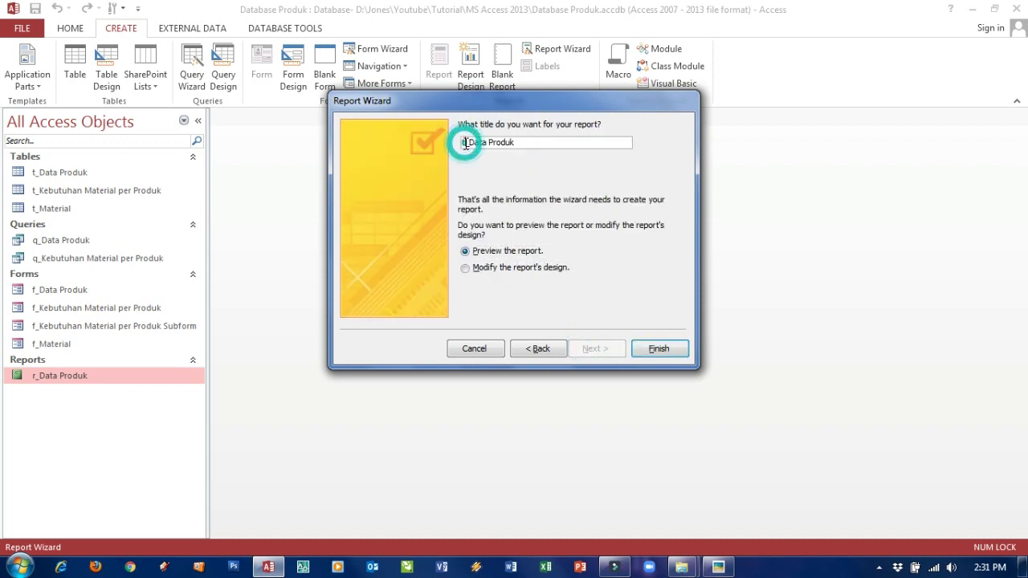
{"action": "key", "text": "BackSpace"}
{"action": "key", "text": "BackSpace"}
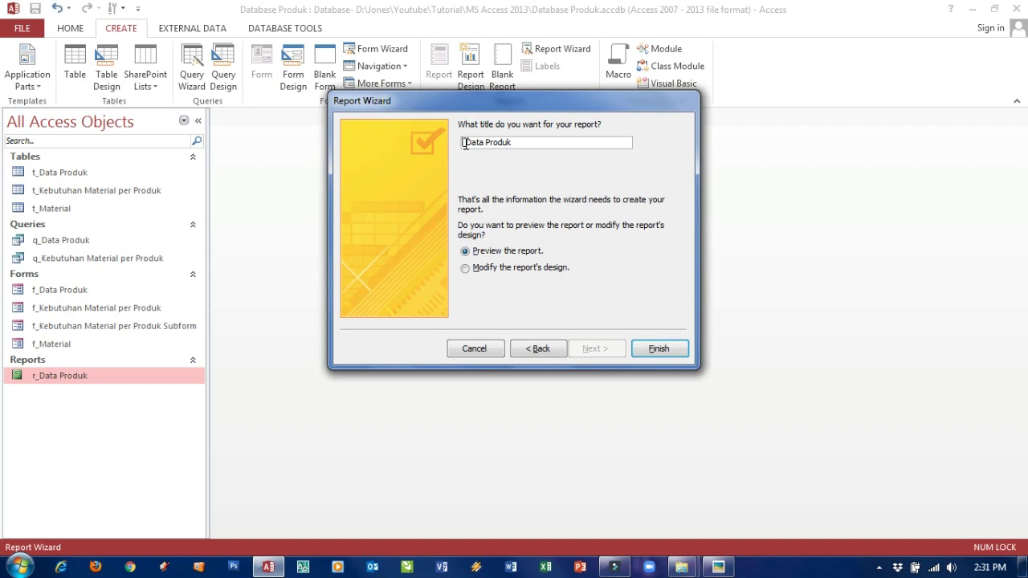
{"action": "type", "text": "r_Data "}
{"action": "type", "text": "Kebut"}
{"action": "type", "text": "uhan"}
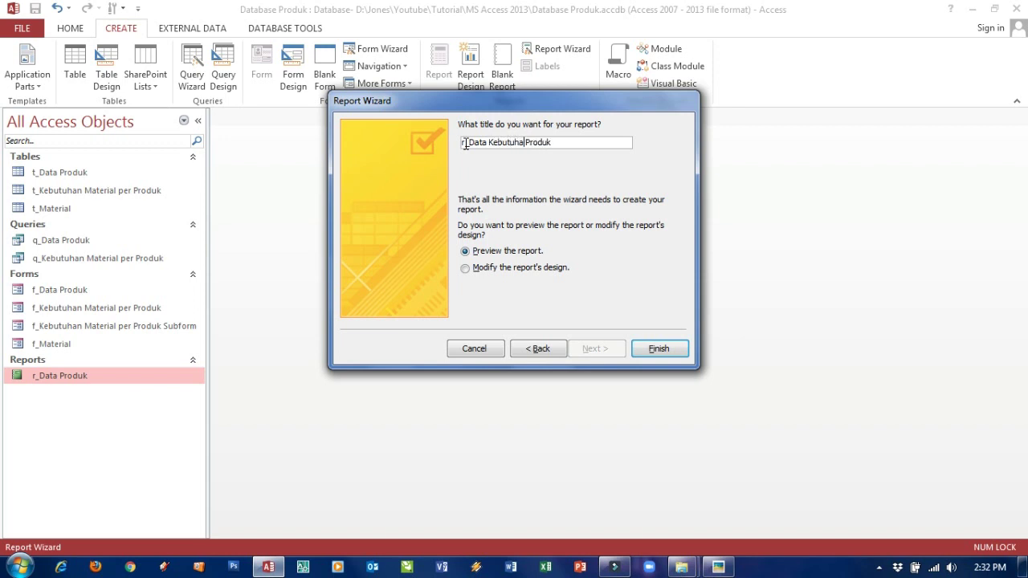
{"action": "type", "text": " Materia"}
{"action": "type", "text": "l per"}
{"action": "left_click", "coordinate": [665, 350]}
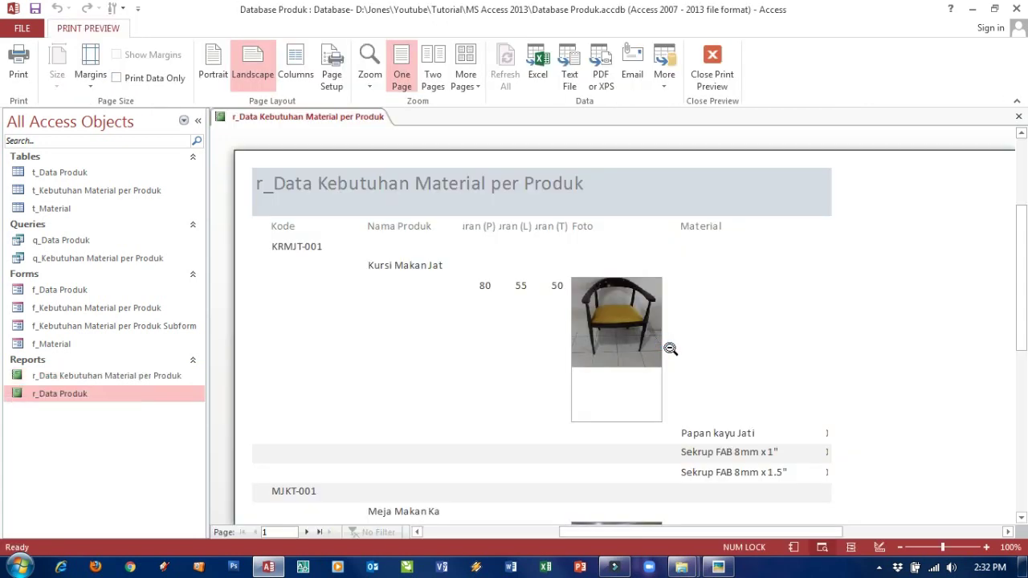
Examine both preview pages of the report, checking the product grouping, photos, material rows and column headings
{"action": "scroll", "coordinate": [670, 349], "scroll_direction": "down", "scroll_amount": 1}
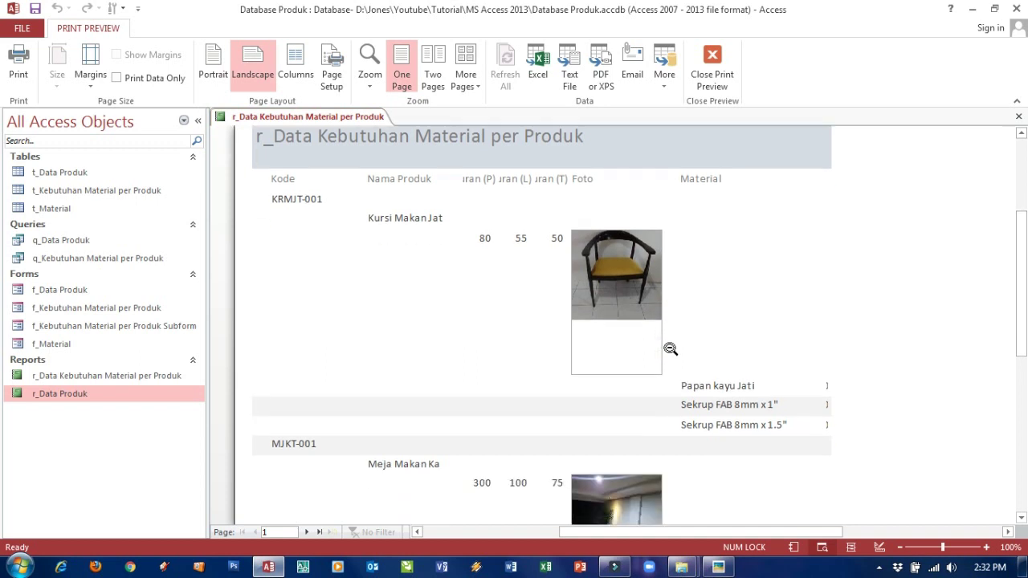
{"action": "scroll", "coordinate": [671, 348], "scroll_direction": "down", "scroll_amount": 3}
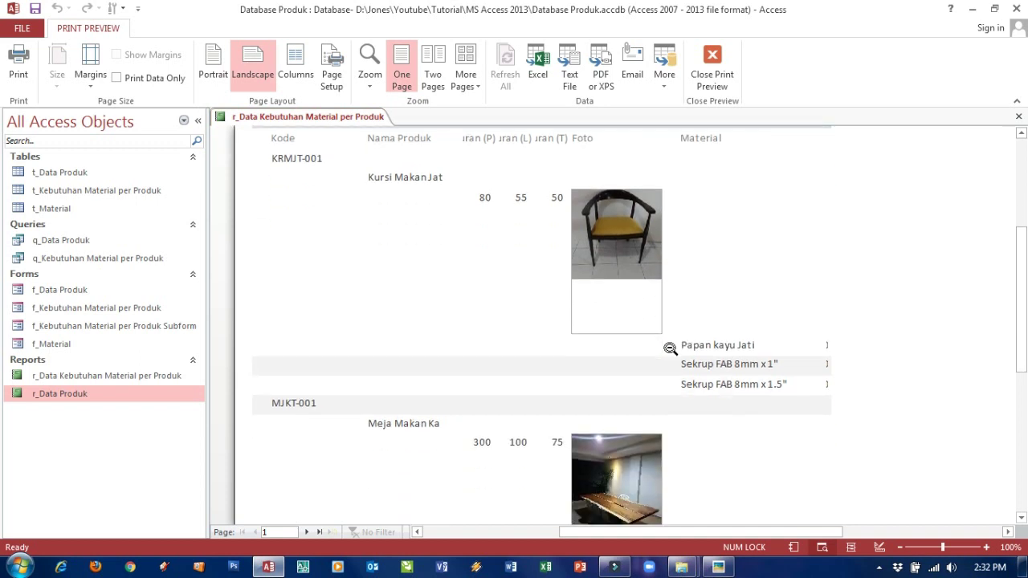
{"action": "scroll", "coordinate": [671, 349], "scroll_direction": "down", "scroll_amount": 3}
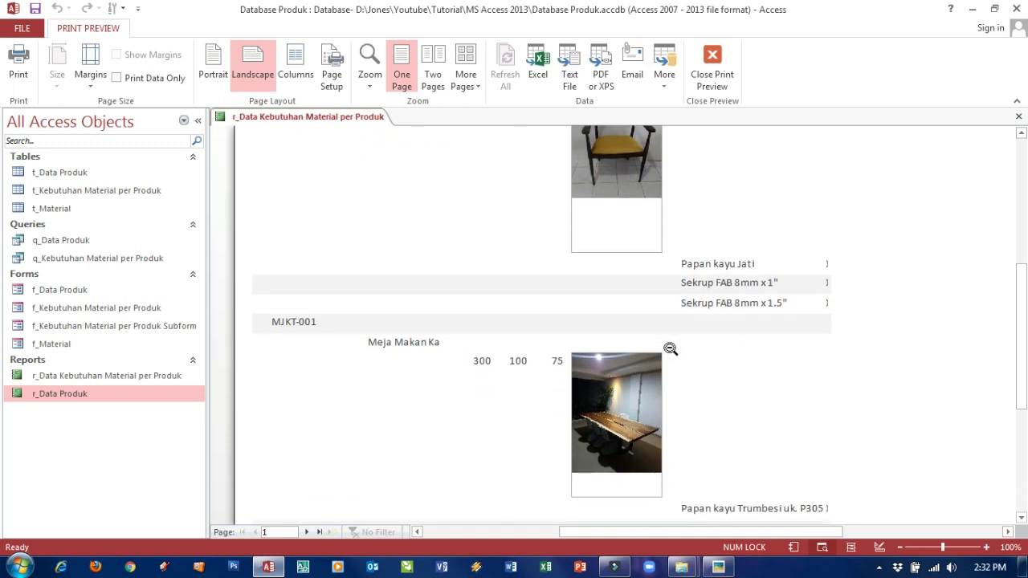
{"action": "scroll", "coordinate": [670, 349], "scroll_direction": "down", "scroll_amount": 2}
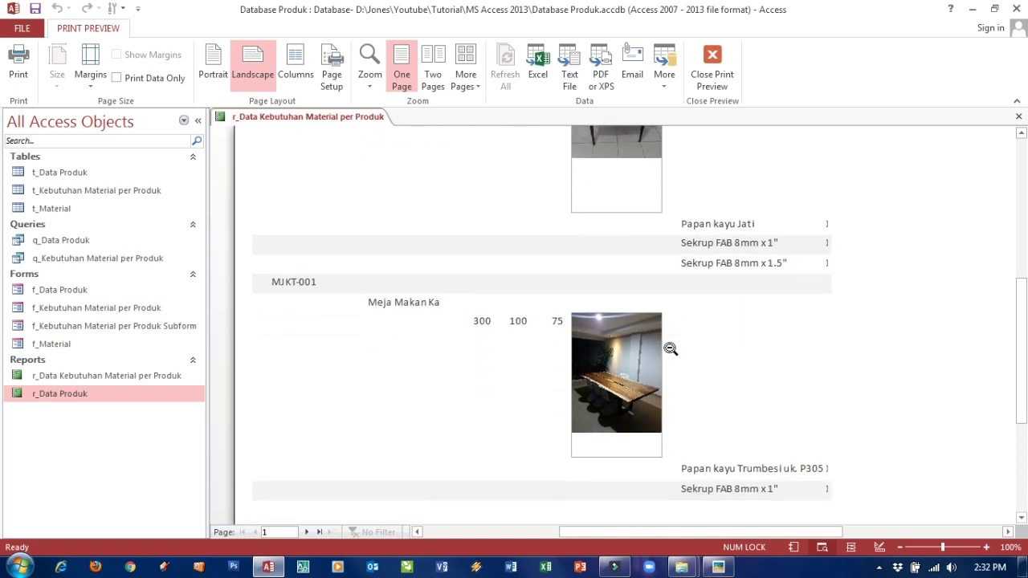
{"action": "scroll", "coordinate": [671, 349], "scroll_direction": "down", "scroll_amount": 3}
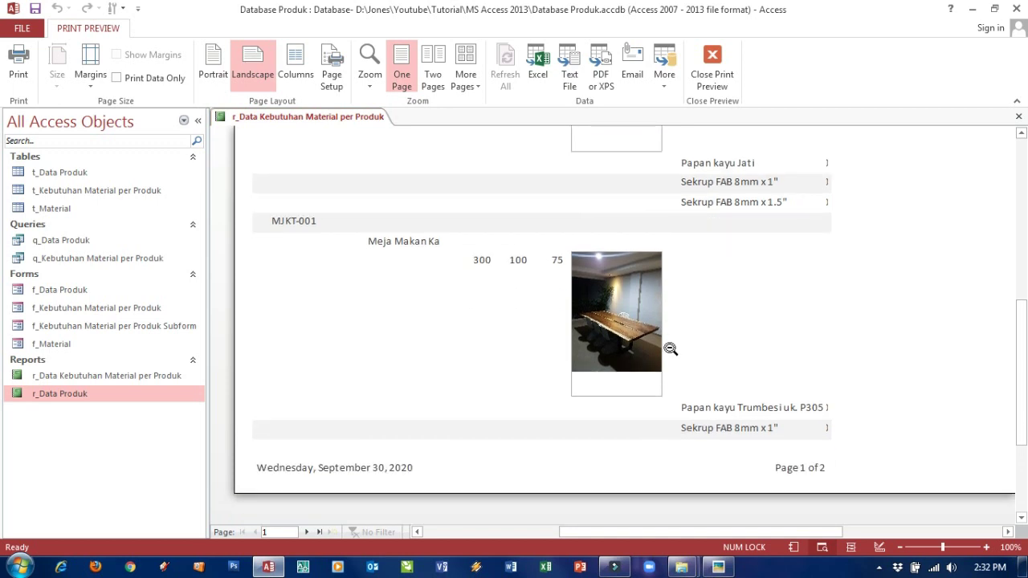
{"action": "left_click", "coordinate": [309, 533]}
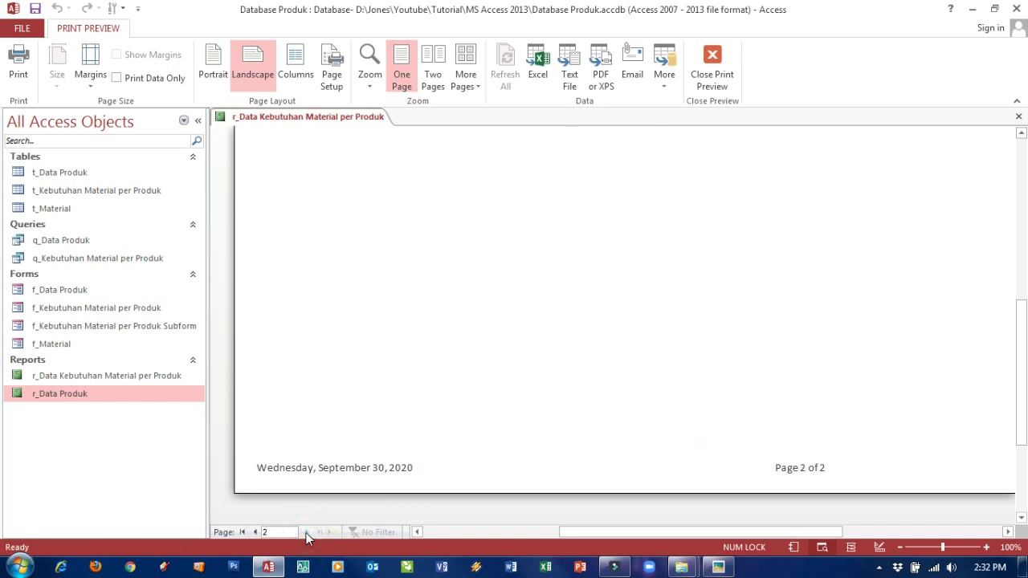
{"action": "scroll", "coordinate": [422, 367], "scroll_direction": "up", "scroll_amount": 3}
{"action": "scroll", "coordinate": [424, 365], "scroll_direction": "up", "scroll_amount": 5}
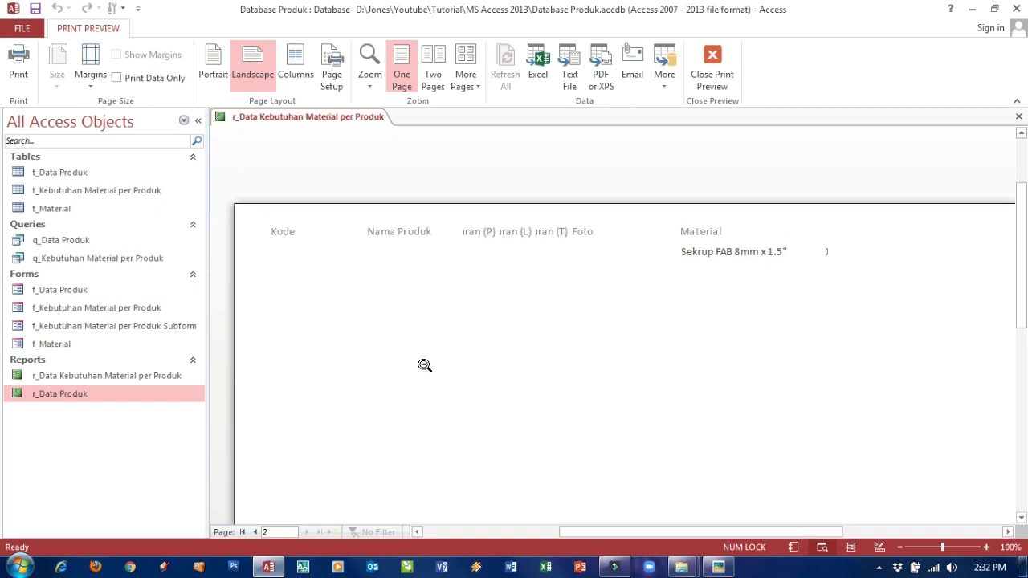
{"action": "scroll", "coordinate": [424, 365], "scroll_direction": "up", "scroll_amount": 3}
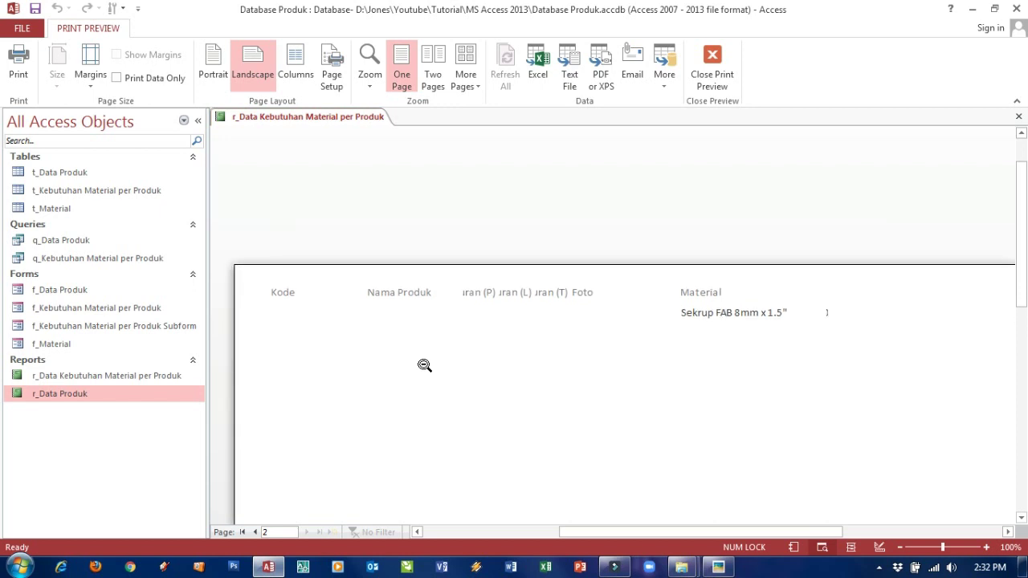
{"action": "scroll", "coordinate": [424, 365], "scroll_direction": "down", "scroll_amount": 3}
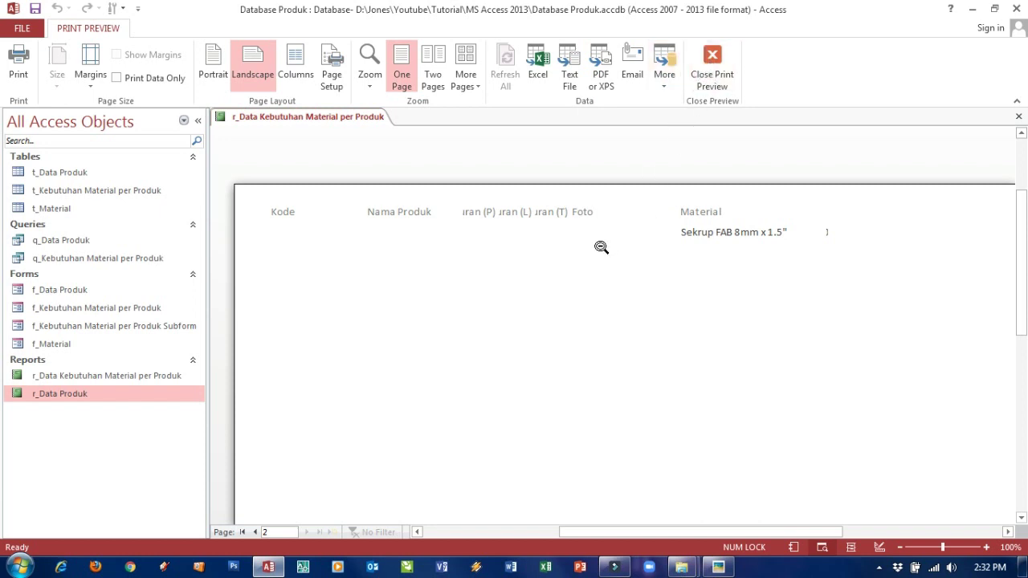
{"action": "scroll", "coordinate": [601, 248], "scroll_direction": "up", "scroll_amount": 2}
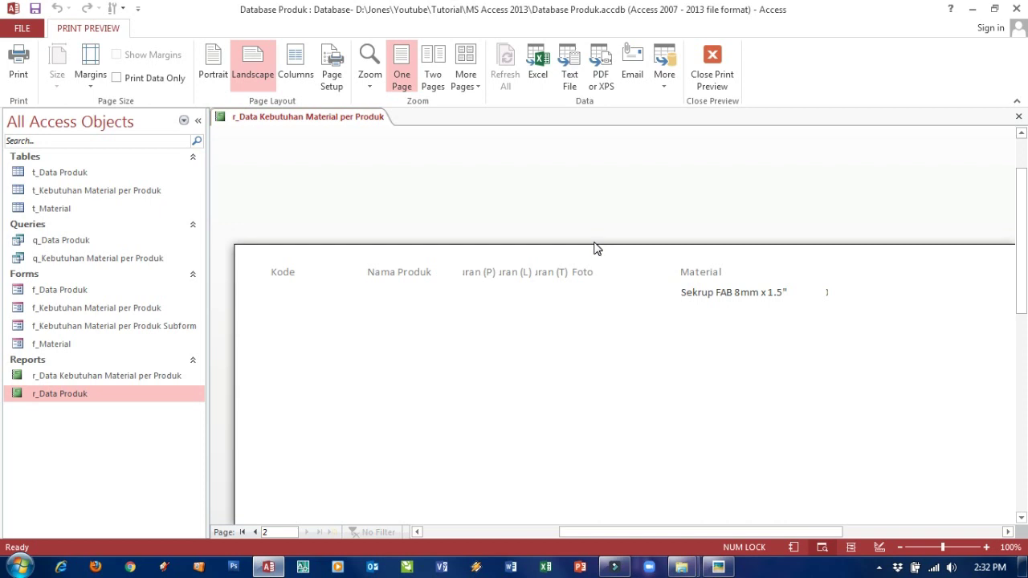
{"action": "scroll", "coordinate": [597, 248], "scroll_direction": "up", "scroll_amount": 1}
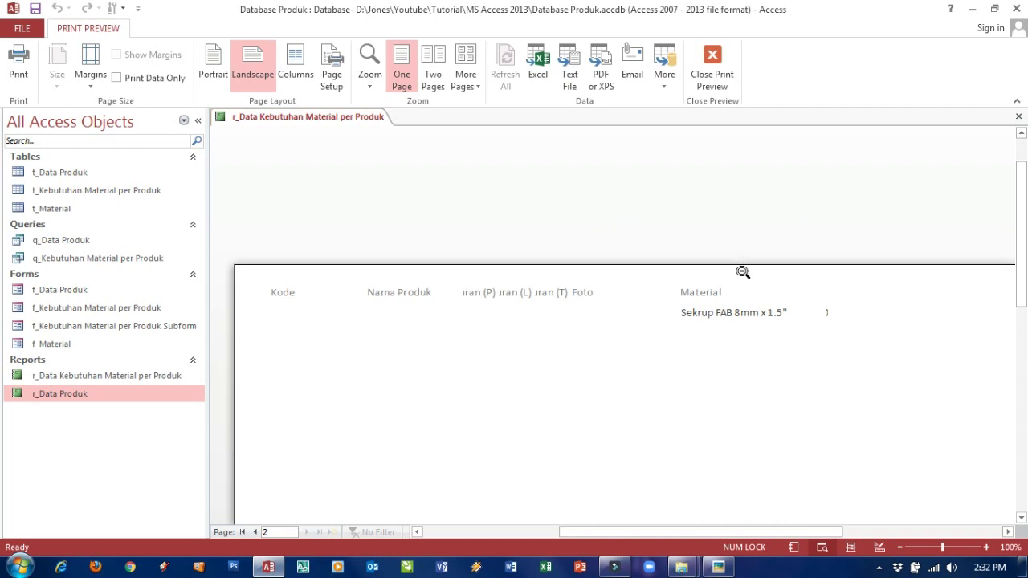
Review the first preview page of the material requirements report and switch the report to Design View
{"action": "left_click", "coordinate": [254, 534]}
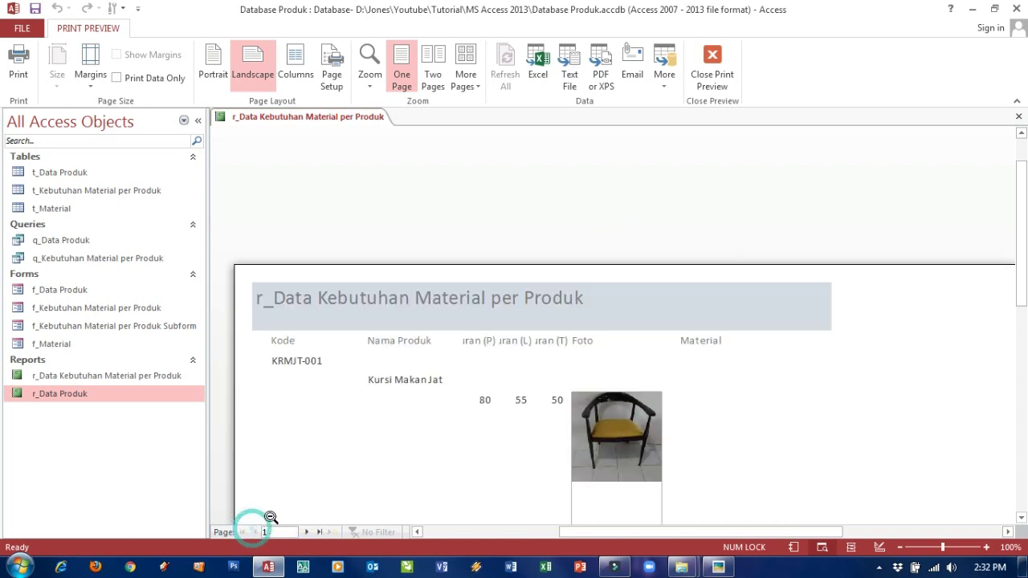
{"action": "scroll", "coordinate": [423, 400], "scroll_direction": "down", "scroll_amount": 1}
{"action": "scroll", "coordinate": [424, 400], "scroll_direction": "down", "scroll_amount": 1}
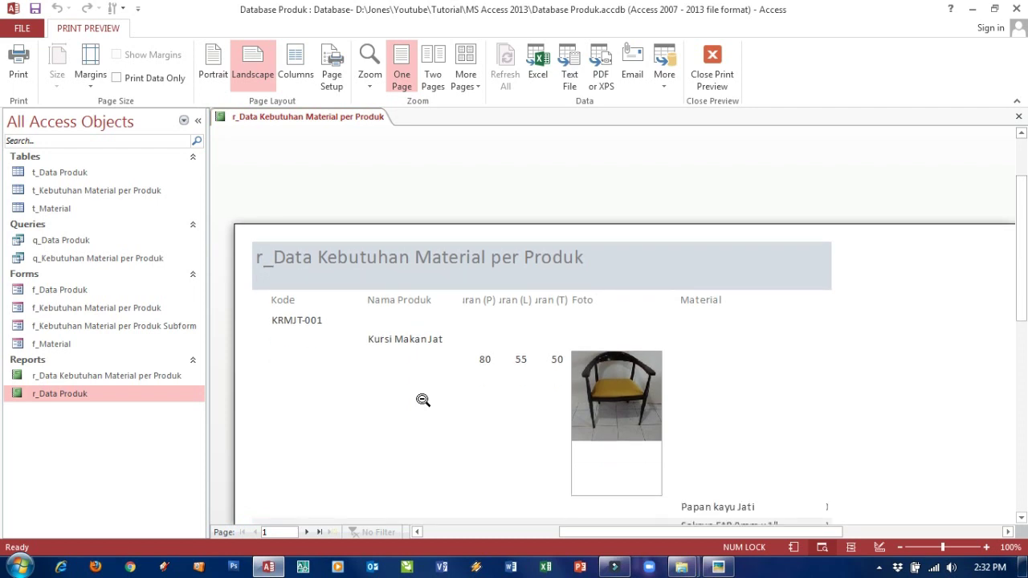
{"action": "scroll", "coordinate": [423, 400], "scroll_direction": "down", "scroll_amount": 3}
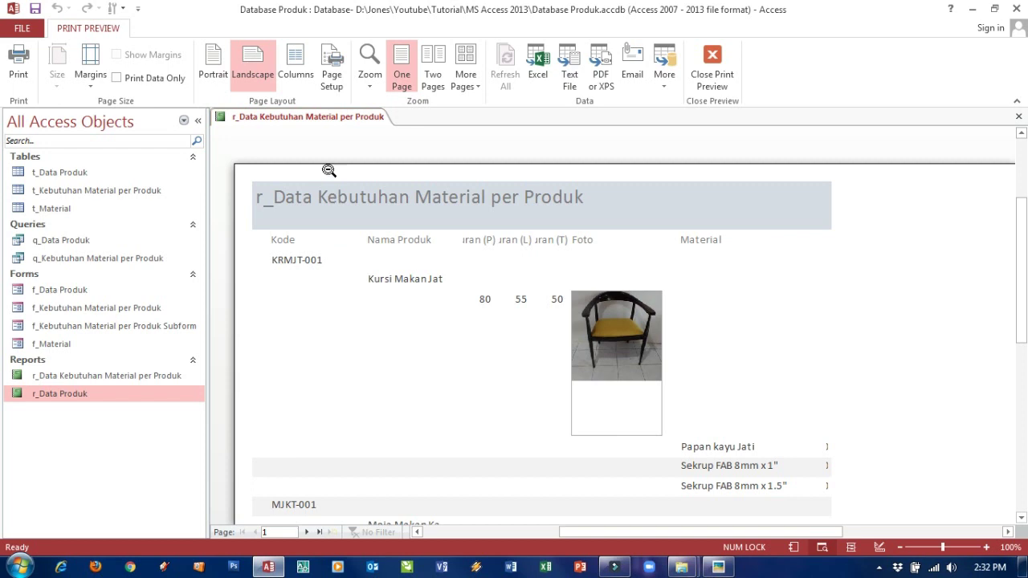
{"action": "right_click", "coordinate": [305, 125]}
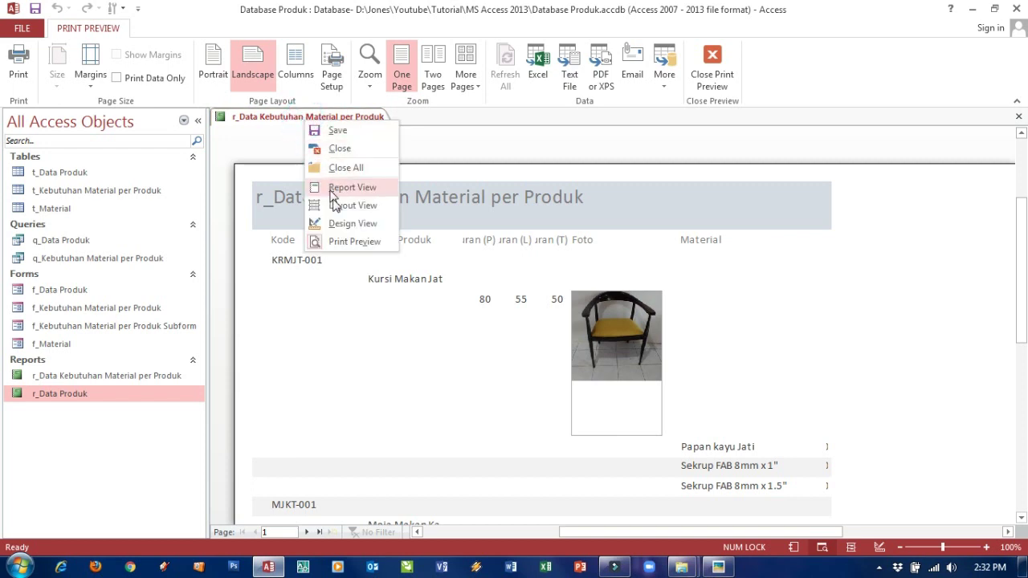
{"action": "left_click", "coordinate": [344, 227]}
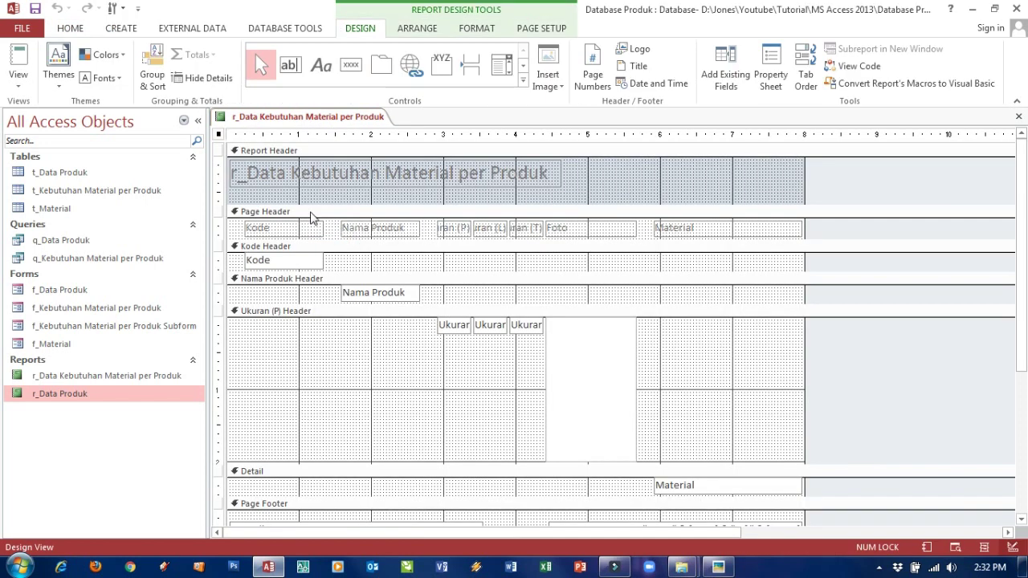
Change the title in the report header to Data Kebutuhan Material per Produk, without the r_ prefix
{"action": "left_click", "coordinate": [250, 178]}
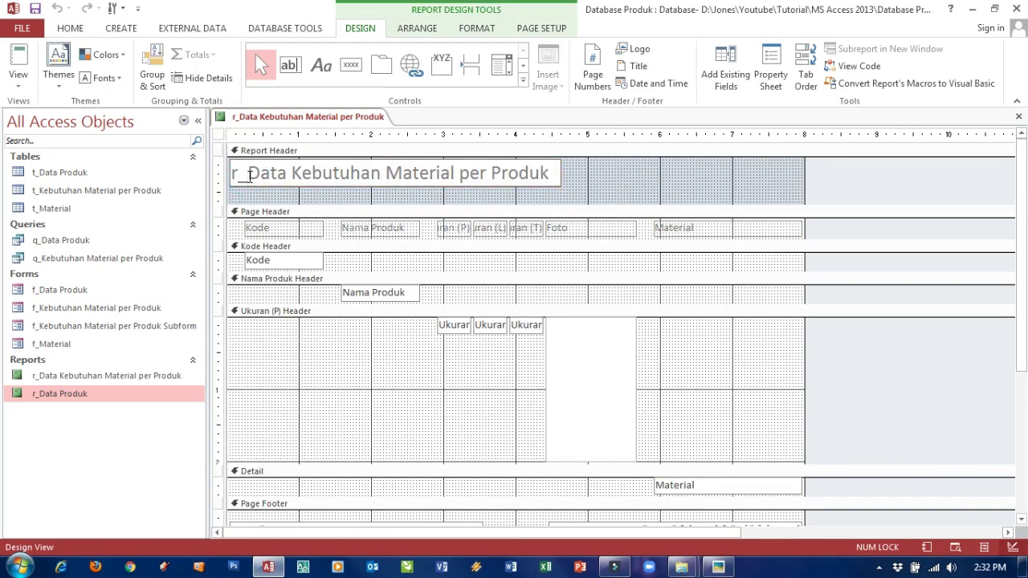
{"action": "key", "text": "BackSpace"}
{"action": "key", "text": "BackSpace"}
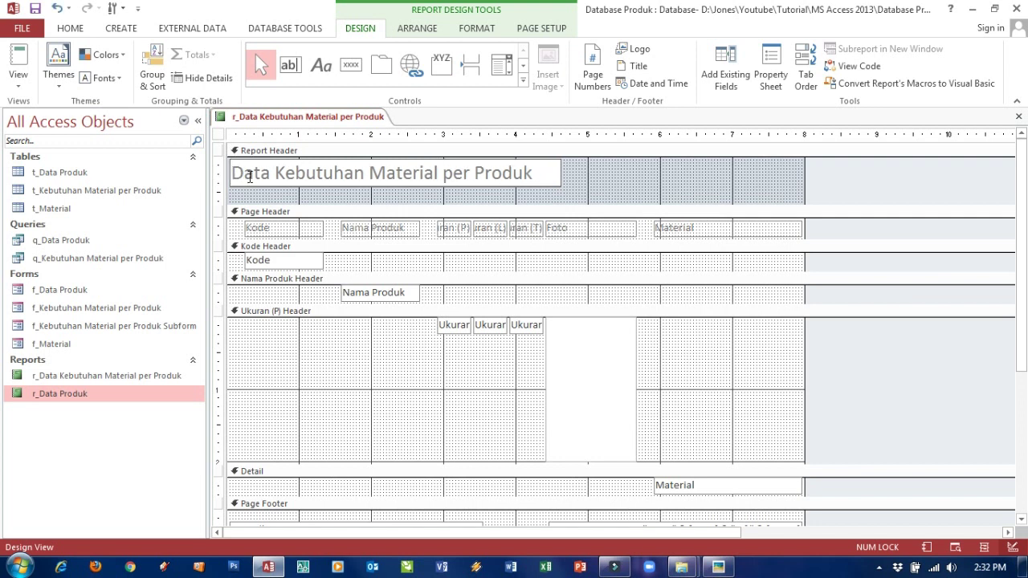
{"action": "left_click", "coordinate": [645, 177]}
Set the text color of all controls in the report to black and save the report design
{"action": "key", "text": "ctrl+a"}
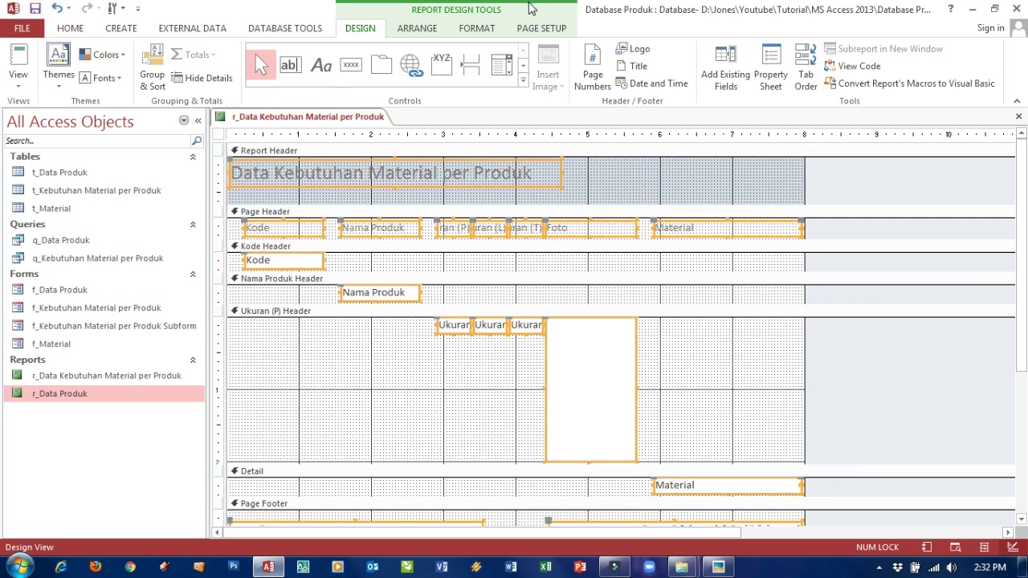
{"action": "left_click", "coordinate": [471, 31]}
{"action": "left_click", "coordinate": [163, 78]}
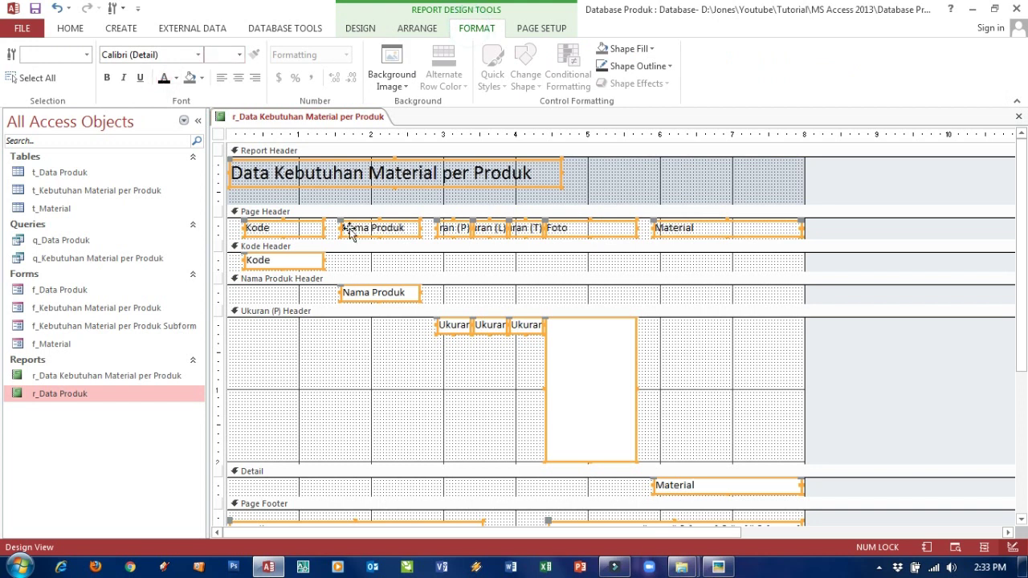
{"action": "left_click", "coordinate": [362, 362]}
{"action": "scroll", "coordinate": [365, 367], "scroll_direction": "down", "scroll_amount": 3}
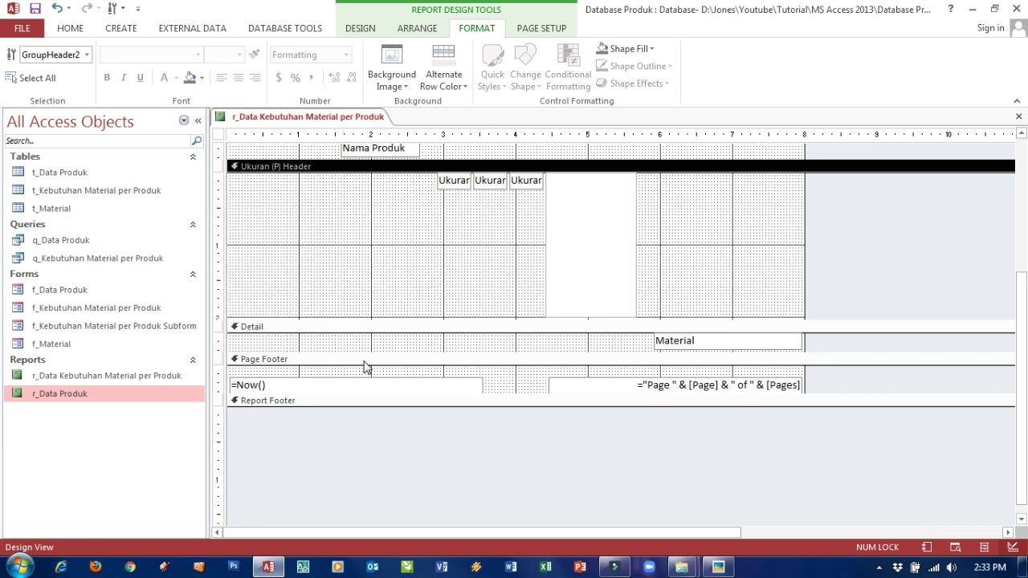
{"action": "left_click", "coordinate": [40, 12]}
{"action": "scroll", "coordinate": [675, 202], "scroll_direction": "up", "scroll_amount": 3}
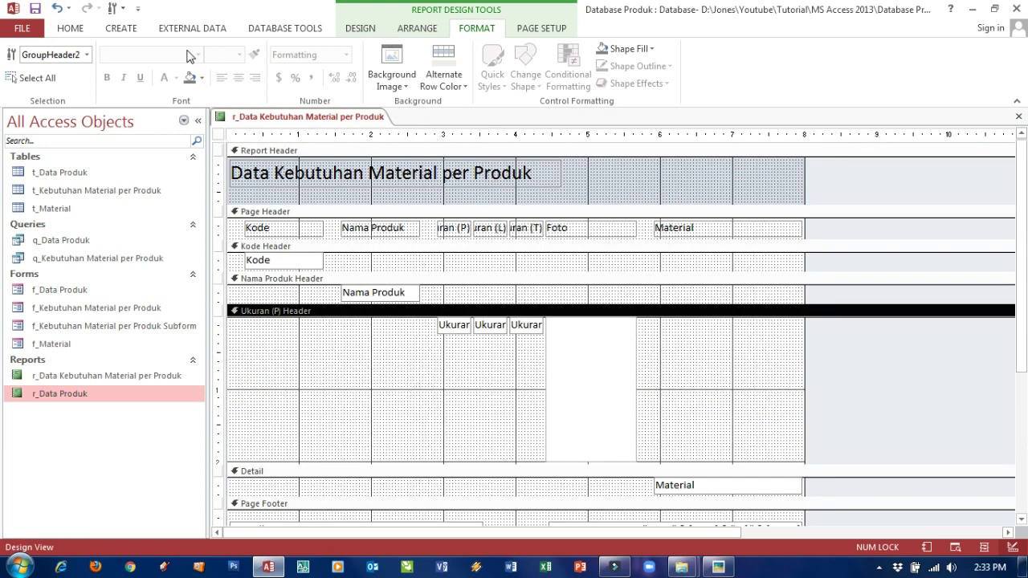
Check the column headings and product data in Report View, and return to Design View
{"action": "right_click", "coordinate": [323, 118]}
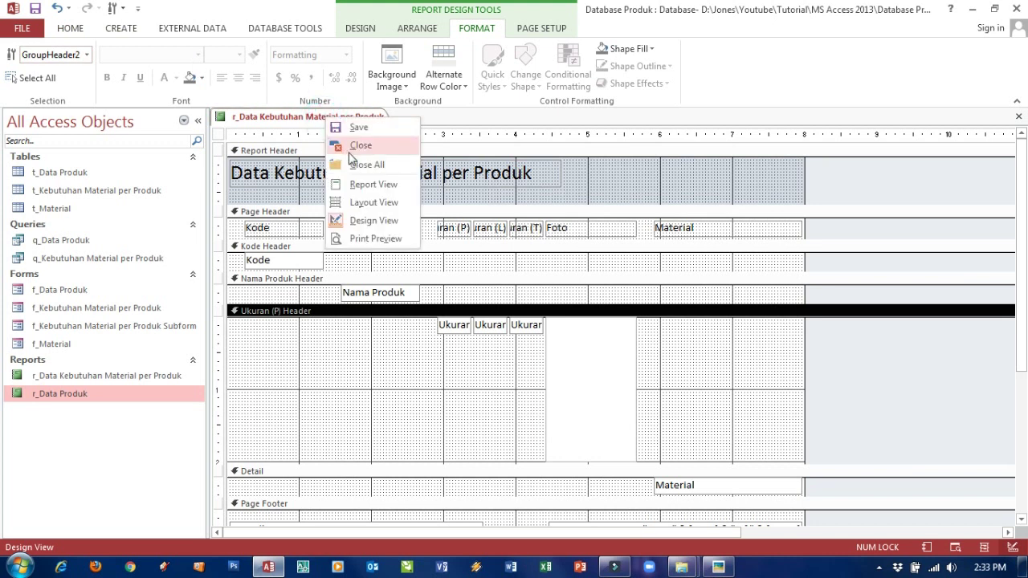
{"action": "left_click", "coordinate": [359, 190]}
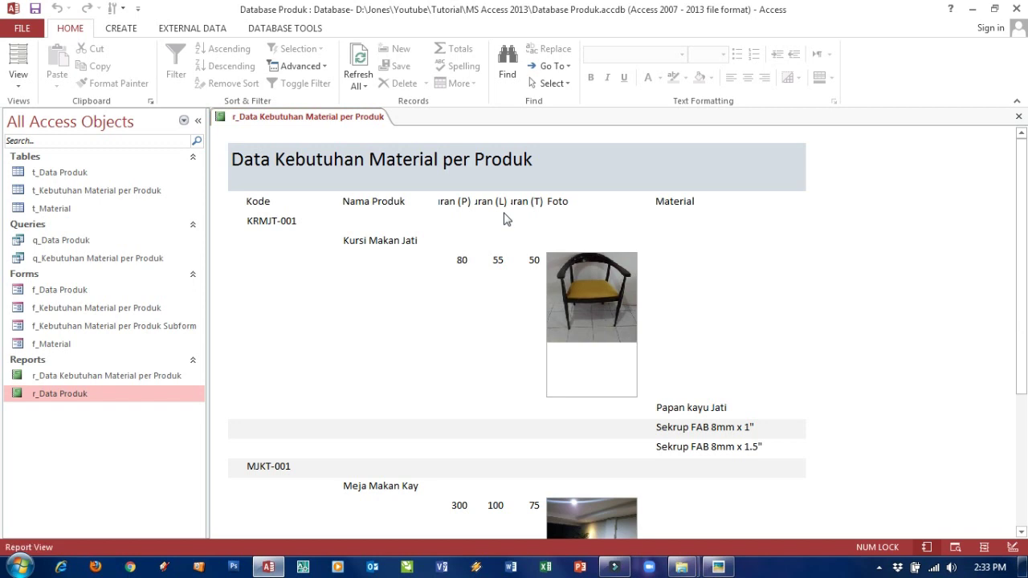
{"action": "right_click", "coordinate": [278, 117]}
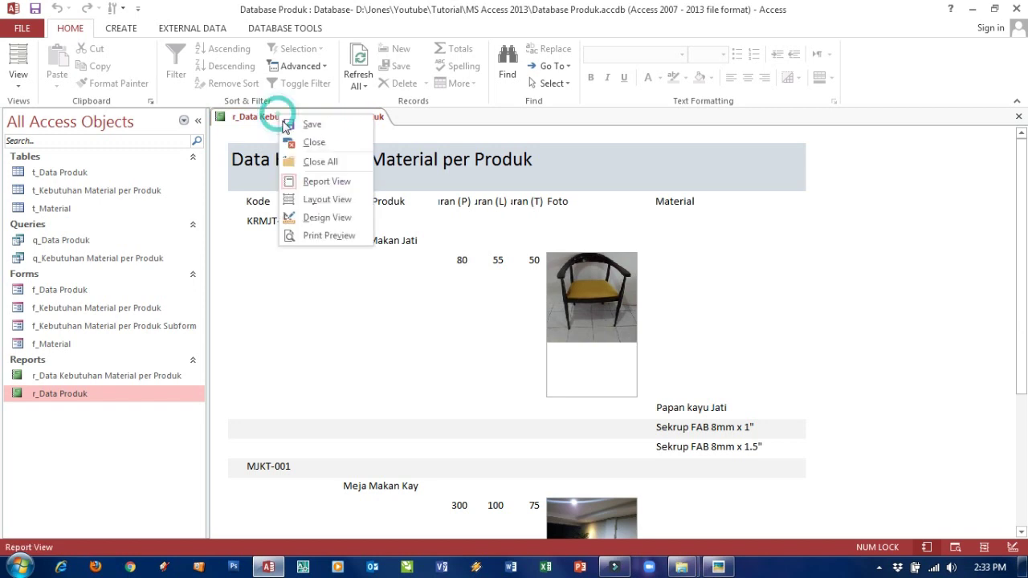
{"action": "left_click", "coordinate": [323, 218]}
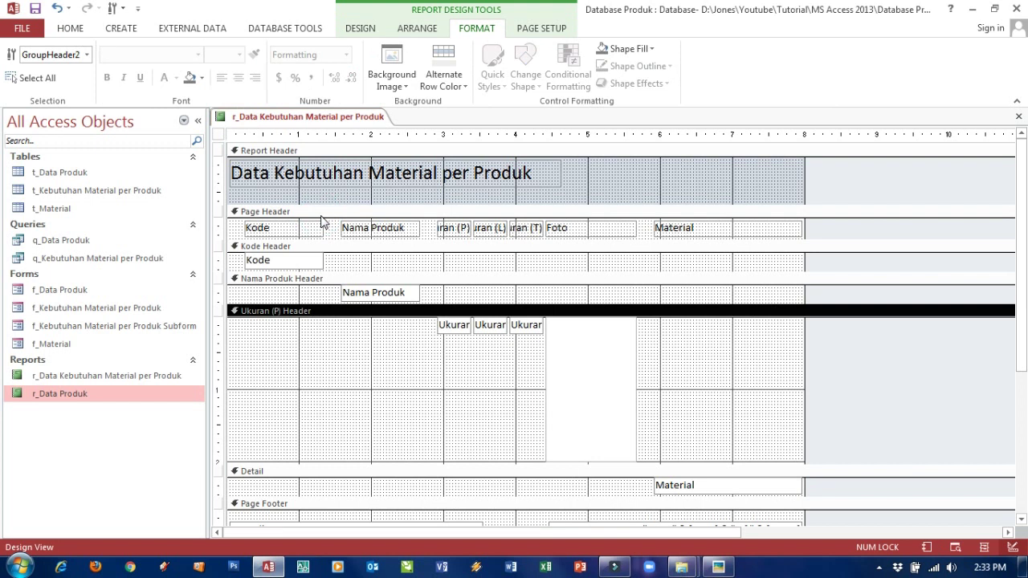
Shorten the Ukuran (P) column heading in the page header to P
{"action": "left_click", "coordinate": [449, 230]}
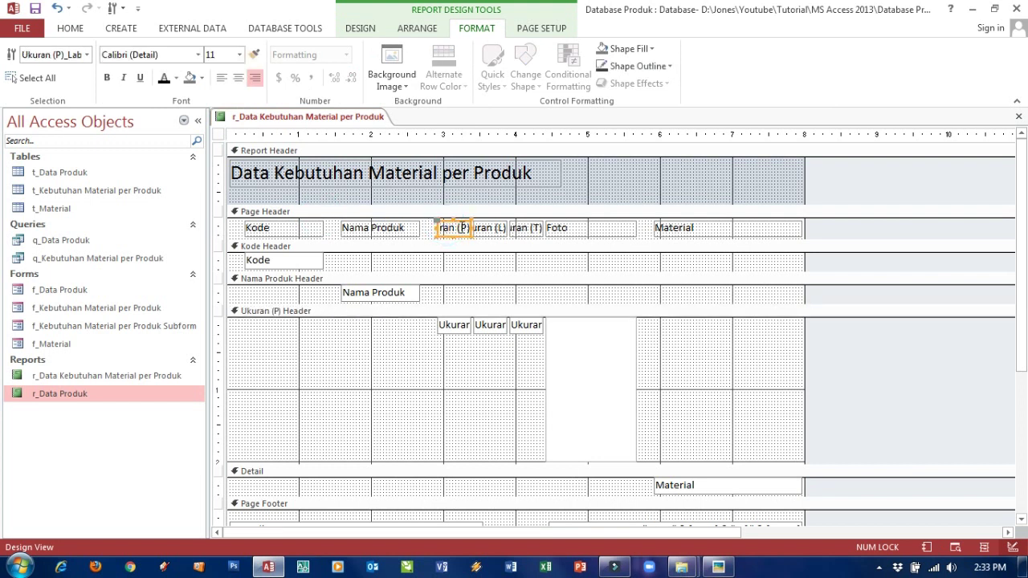
{"action": "left_click_drag", "start_coordinate": [457, 229], "coordinate": [434, 228]}
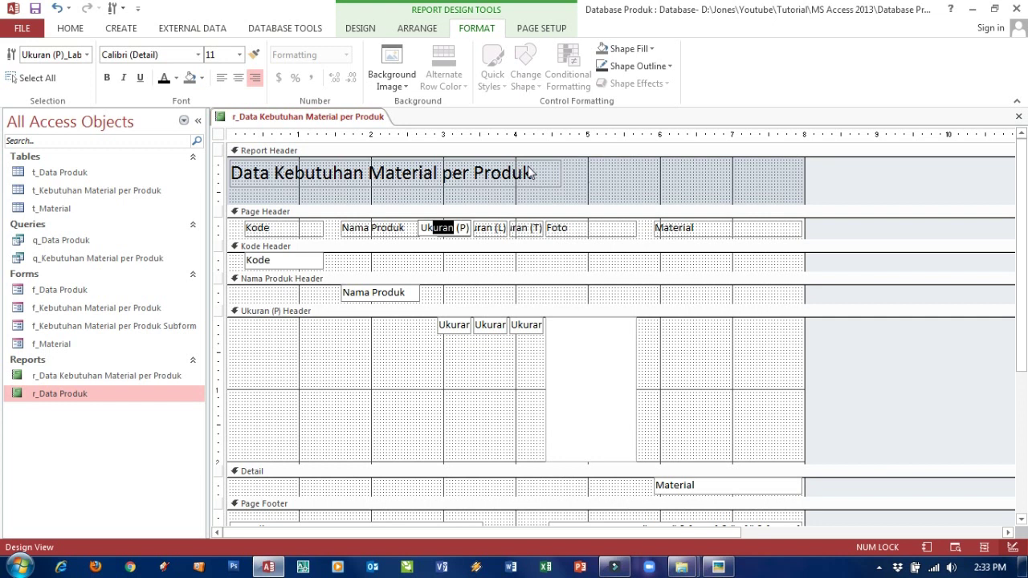
{"action": "key", "text": "Delete"}
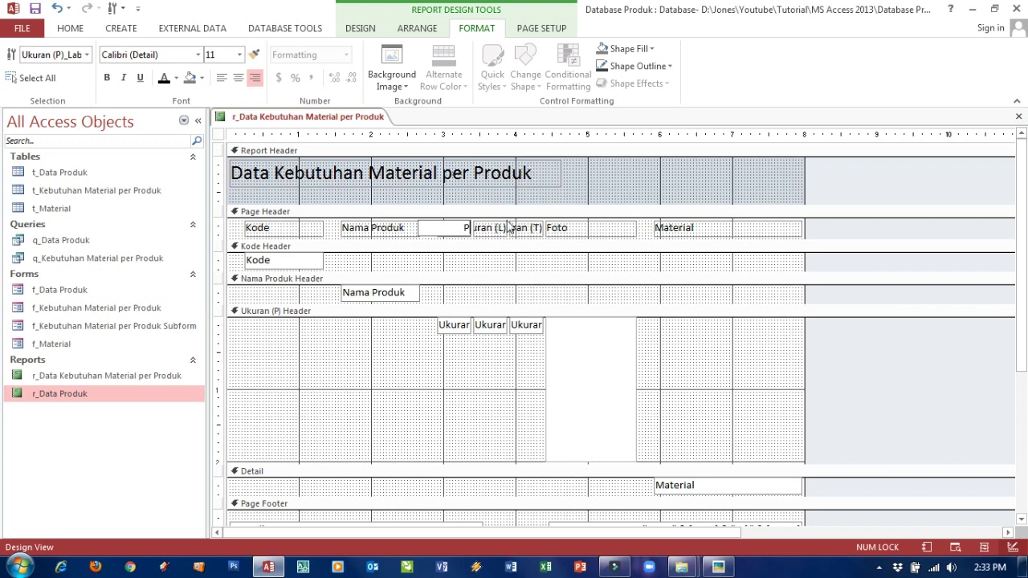
{"action": "left_click", "coordinate": [468, 259]}
Shorten the Ukuran (L) column heading in the page header to L
{"action": "left_click", "coordinate": [487, 229]}
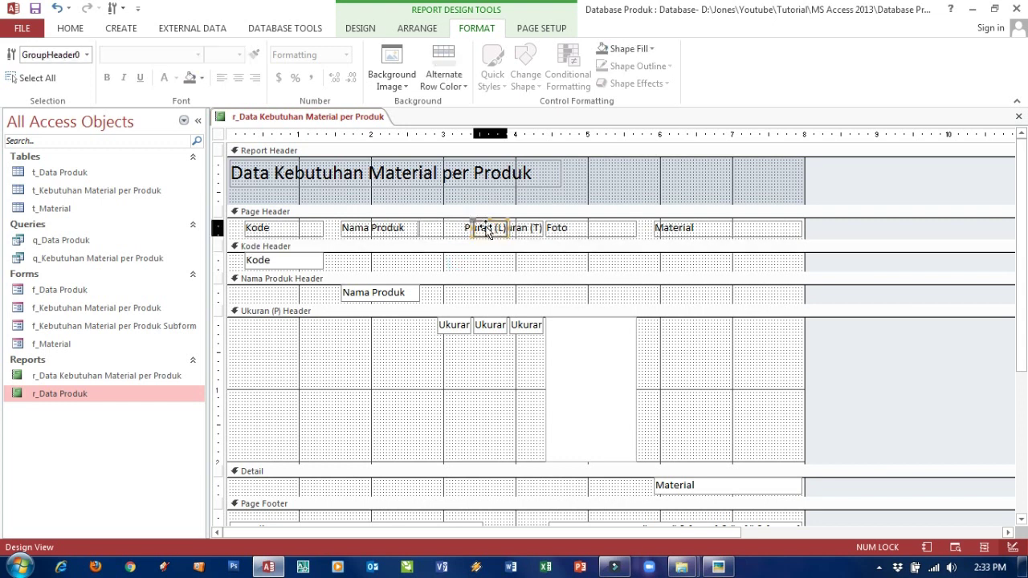
{"action": "left_click_drag", "start_coordinate": [495, 229], "coordinate": [481, 229]}
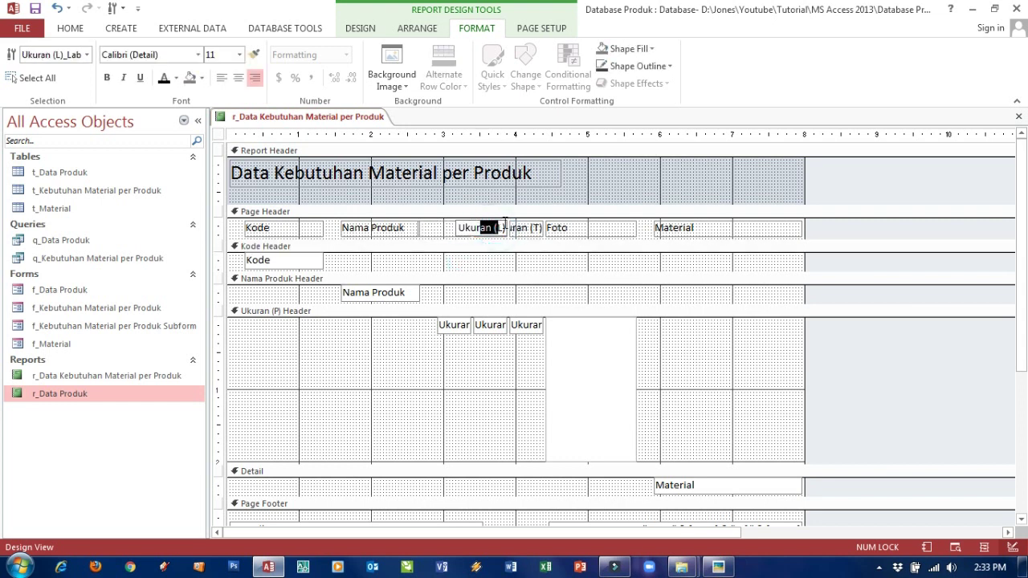
{"action": "key", "text": "BackSpace"}
{"action": "key", "text": "BackSpace"}
{"action": "key", "text": "BackSpace"}
{"action": "key", "text": "BackSpace"}
{"action": "key", "text": "Delete"}
{"action": "key", "text": "Delete"}
Shorten the Ukuran (T) column heading in the page header to T
{"action": "left_click", "coordinate": [536, 230]}
{"action": "left_click_drag", "start_coordinate": [528, 229], "coordinate": [507, 228]}
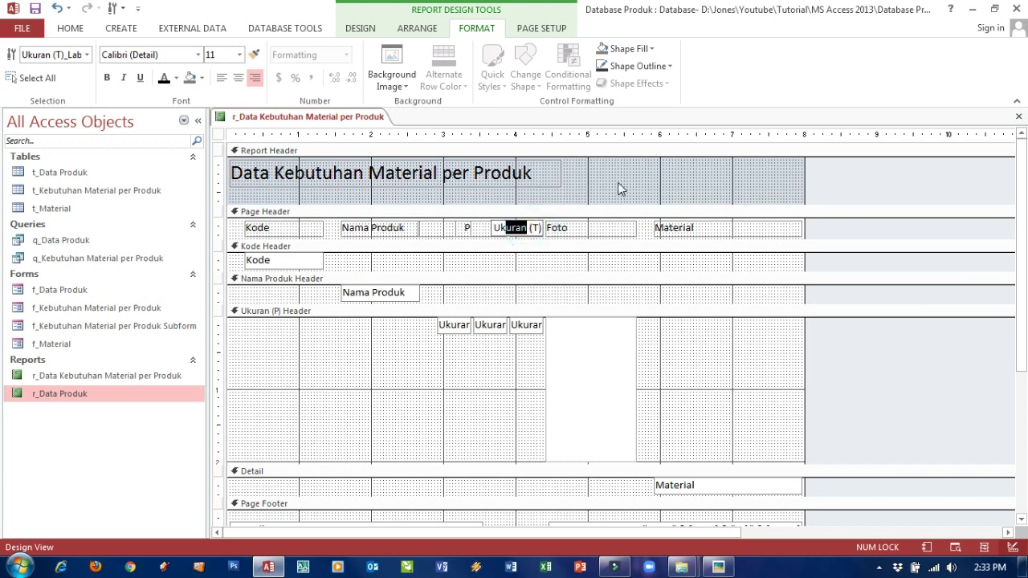
{"action": "key", "text": "BackSpace"}
{"action": "key", "text": "BackSpace"}
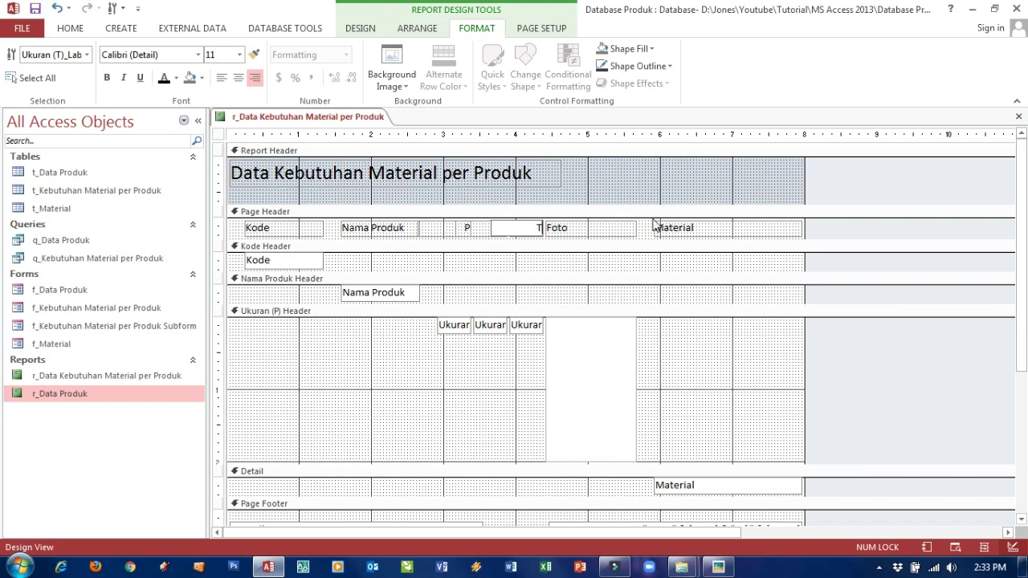
{"action": "left_click", "coordinate": [709, 260]}
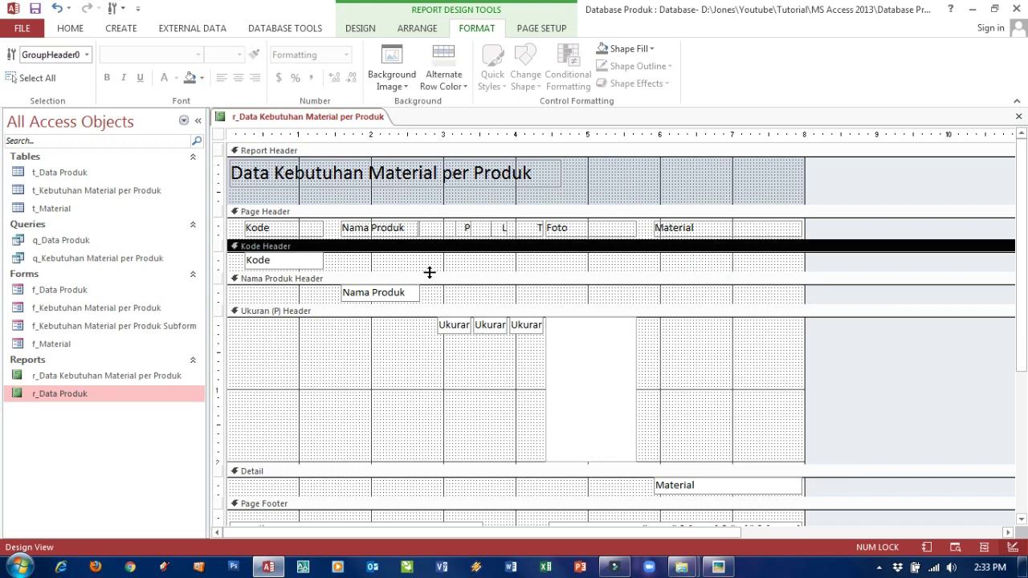
Select the P, L and T heading labels in the page header one after another
{"action": "left_click", "coordinate": [429, 228]}
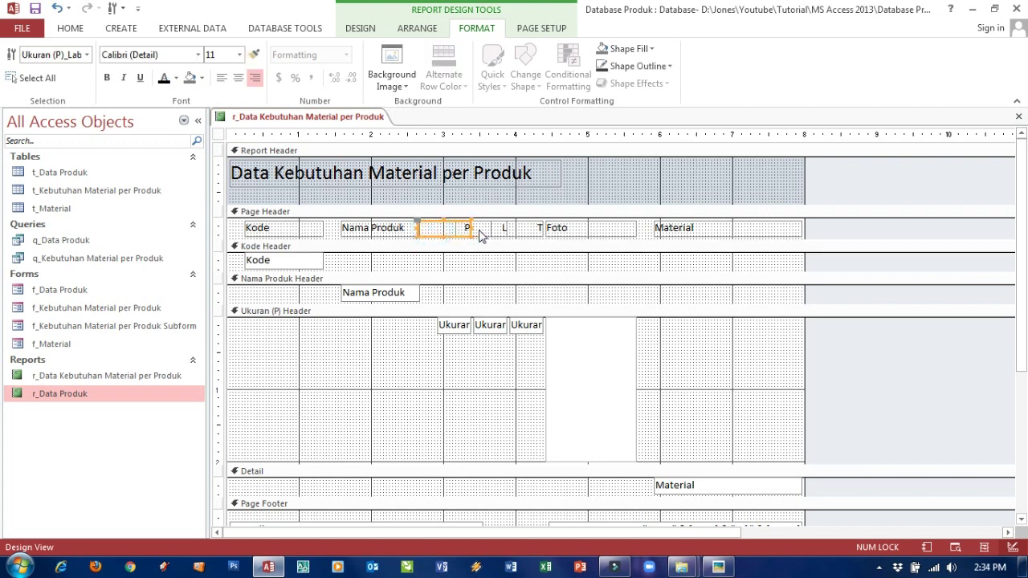
{"action": "left_click", "coordinate": [487, 228], "text": "shift"}
{"action": "left_click_drag", "start_coordinate": [486, 228], "coordinate": [466, 228]}
{"action": "left_click", "coordinate": [496, 246]}
{"action": "left_click", "coordinate": [466, 229]}
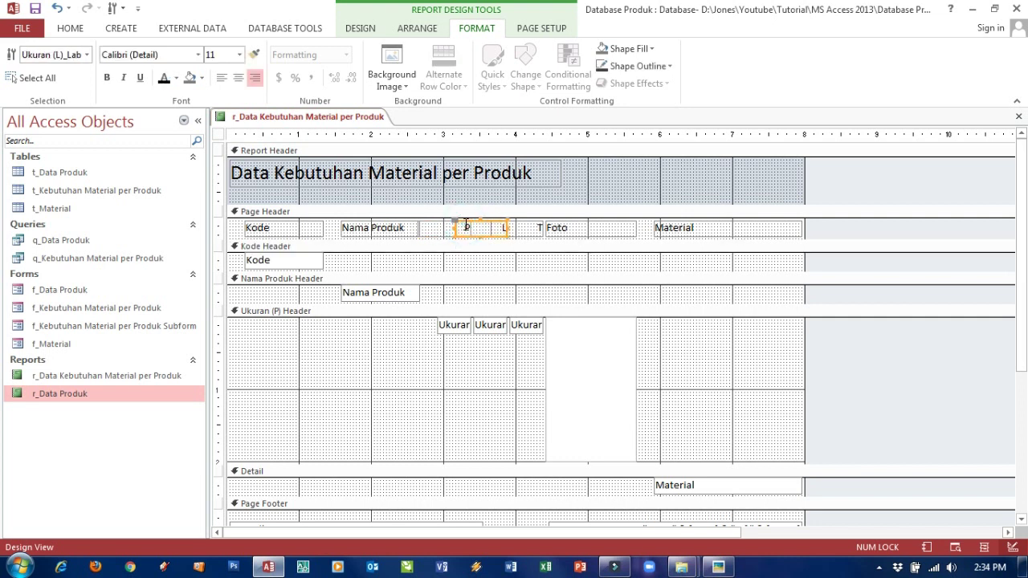
{"action": "left_click", "coordinate": [525, 230]}
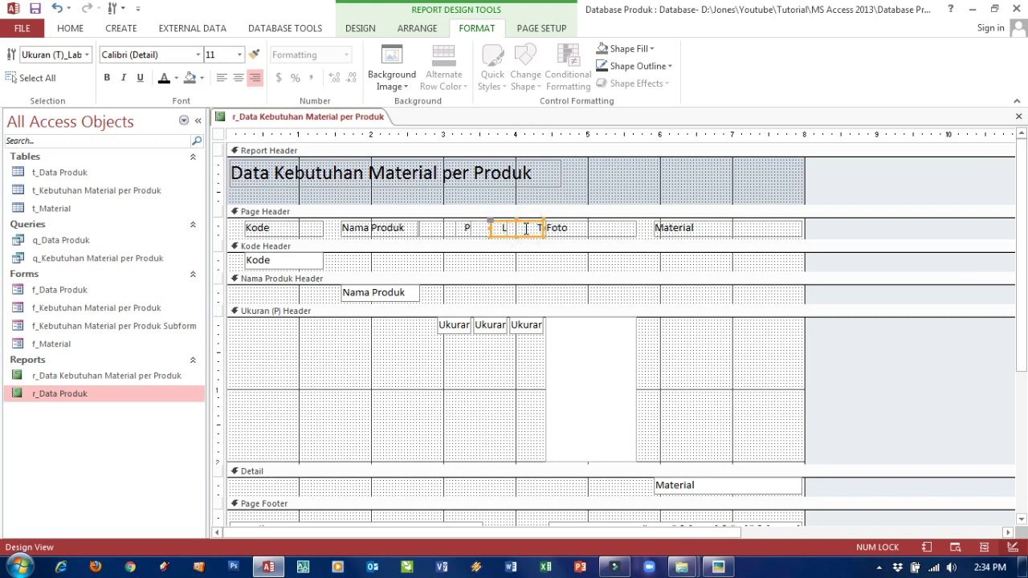